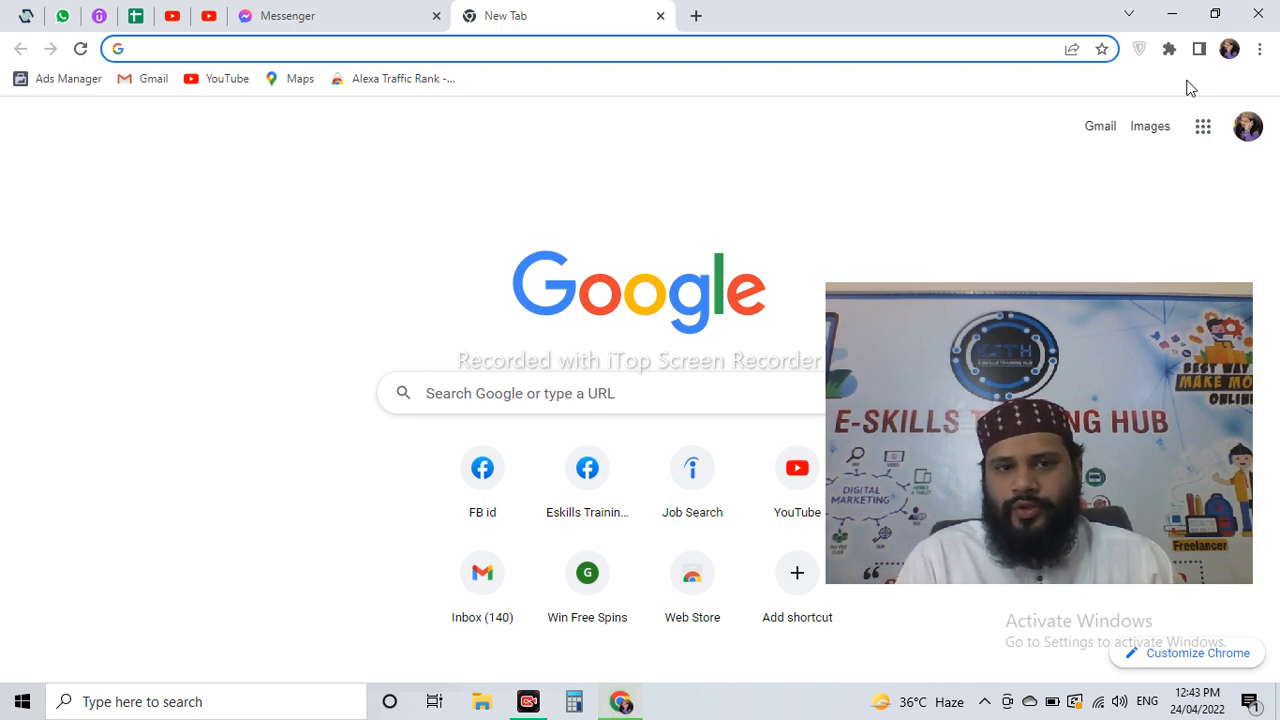
- Switch to File Explorer and open the 360 Digital marketing folder inside MY Logo, within the Drive folder of Local Disk (F:)
click(1172, 14)
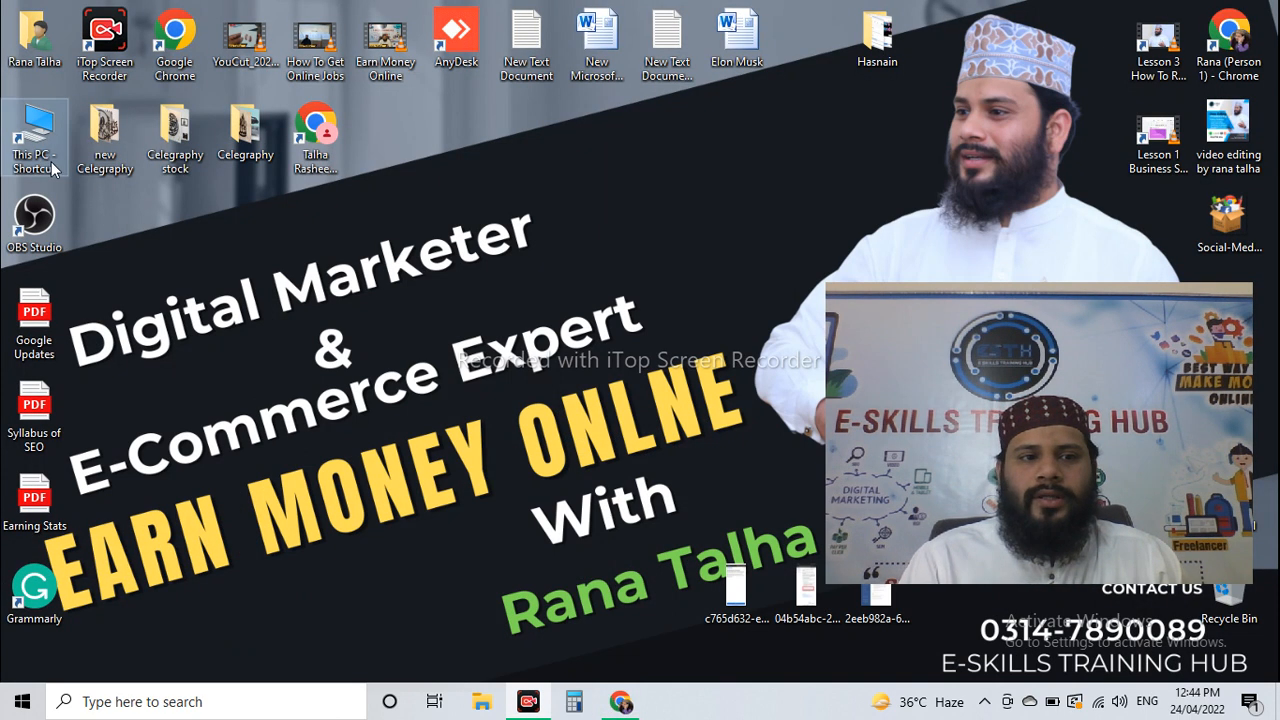
double_click(36, 135)
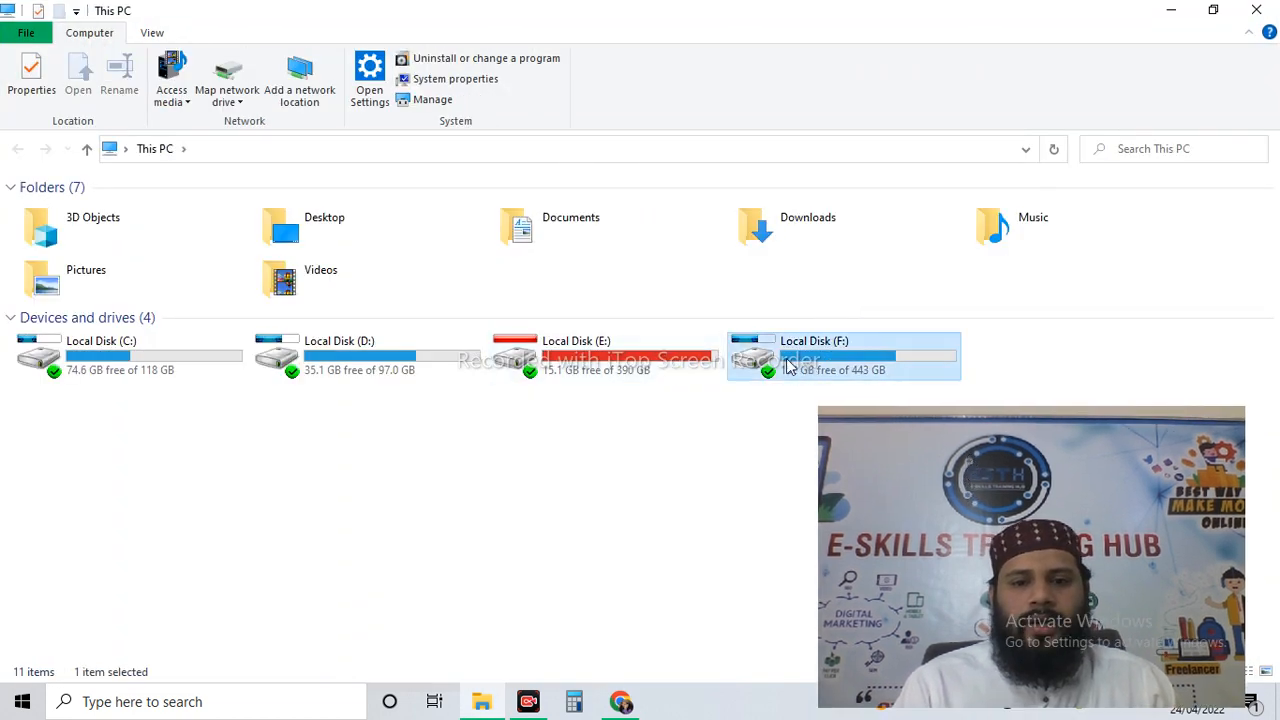
double_click(830, 350)
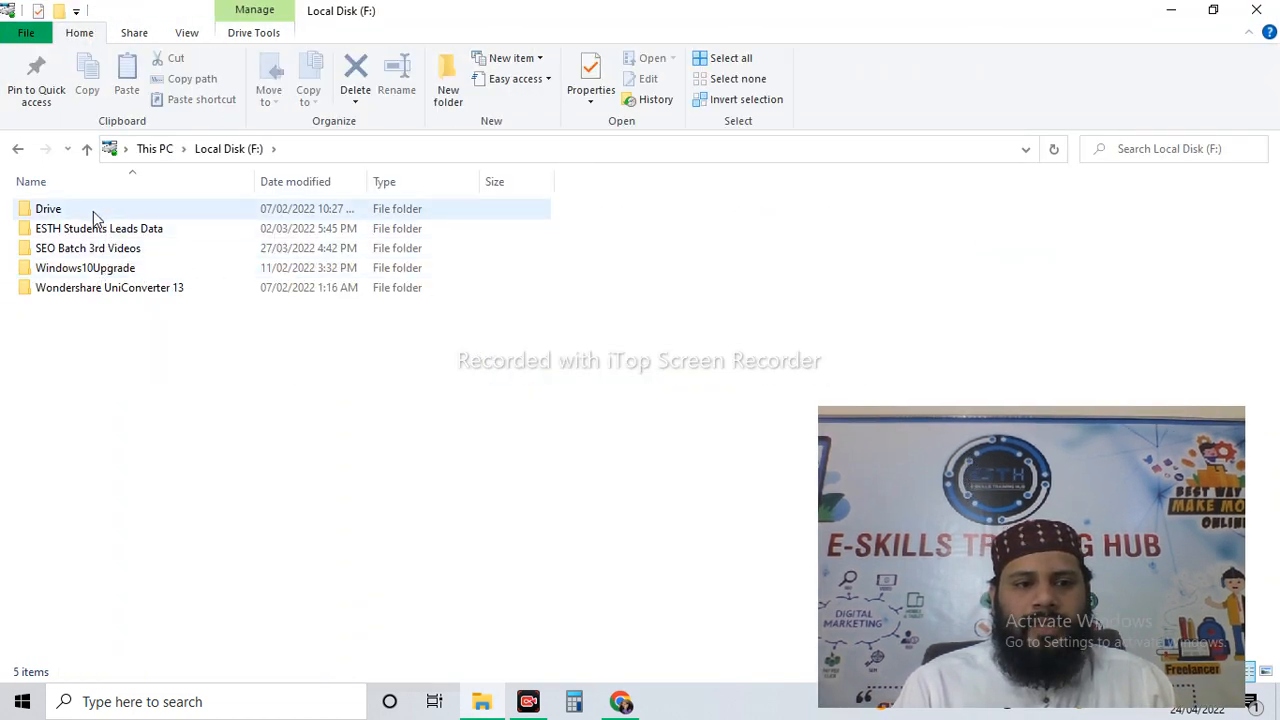
double_click(93, 211)
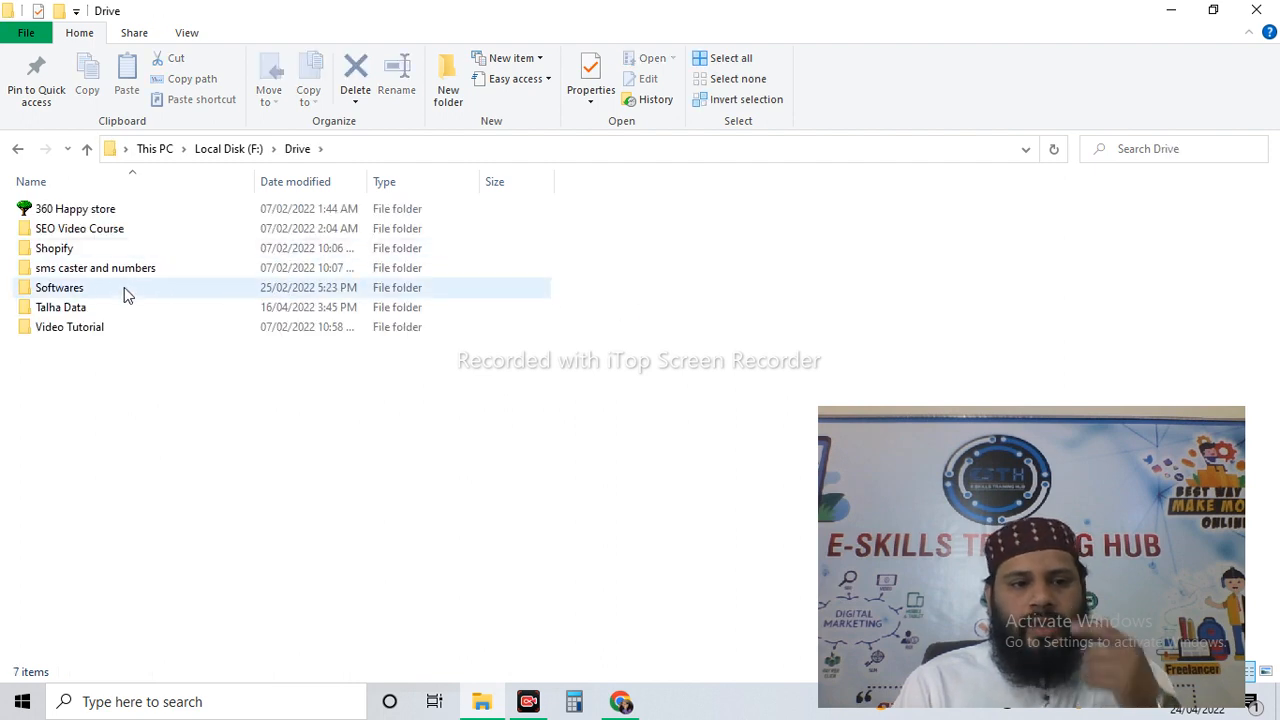
double_click(124, 307)
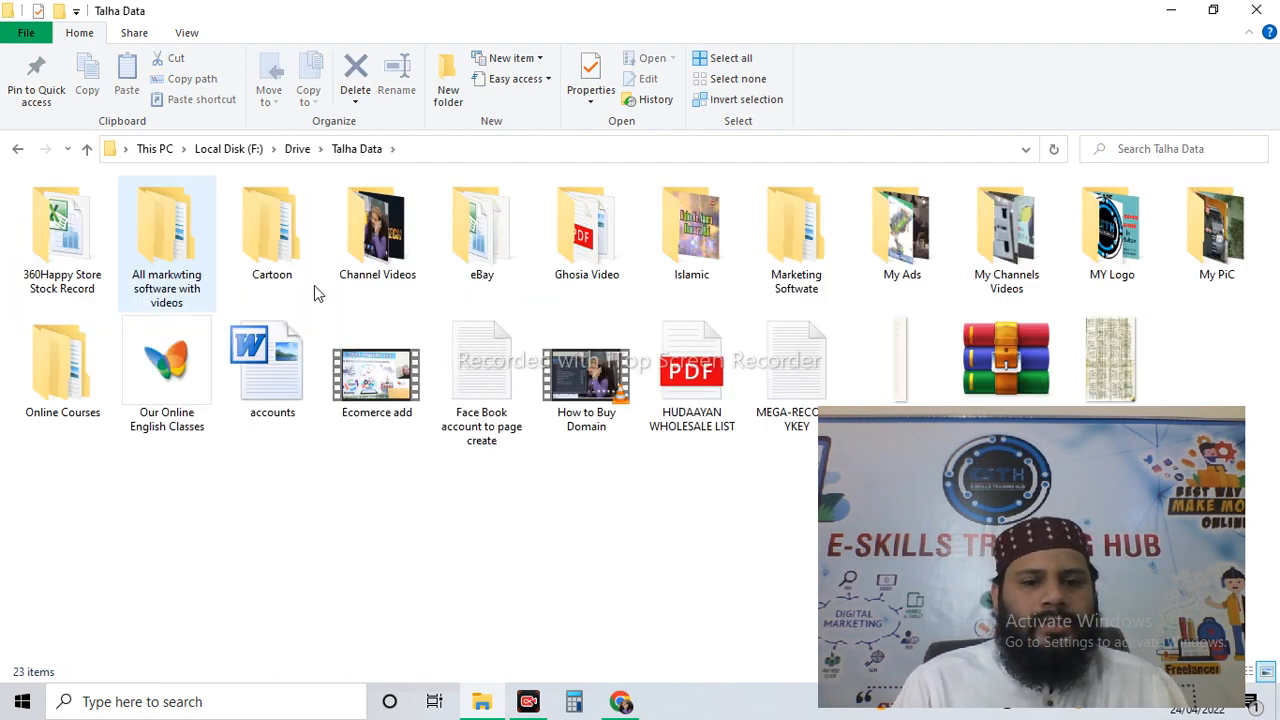
double_click(1135, 262)
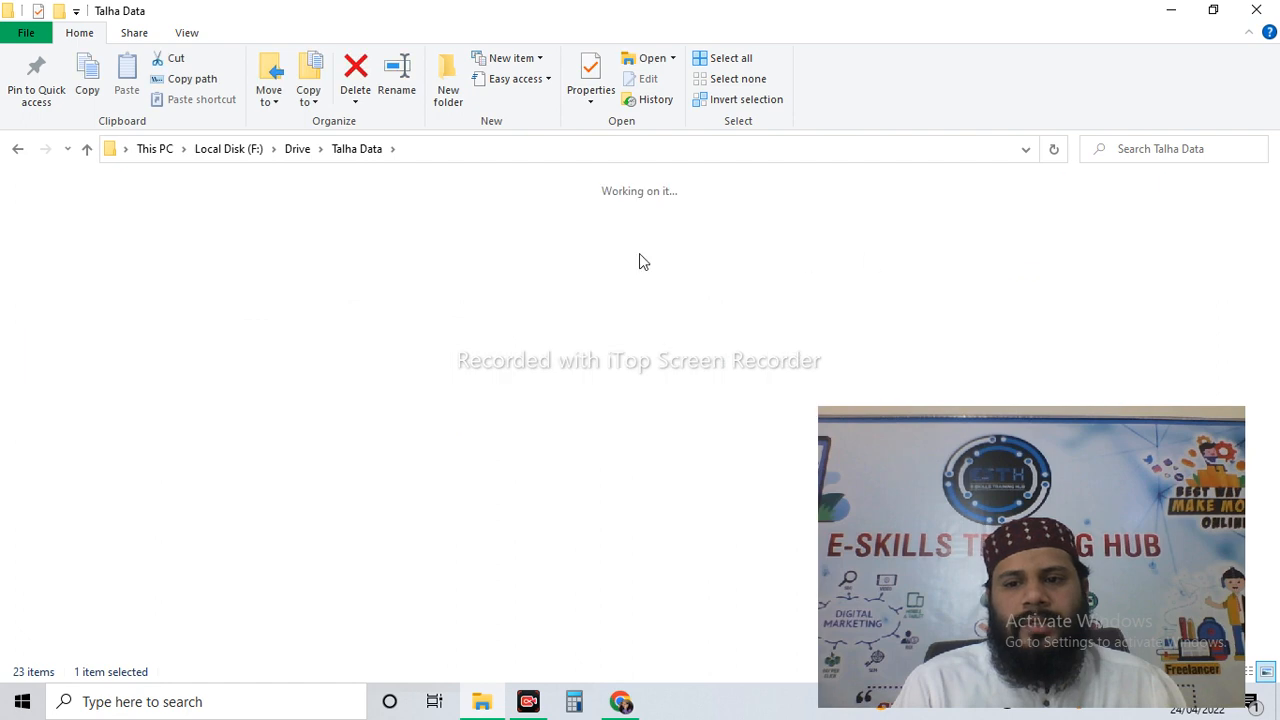
double_click(79, 269)
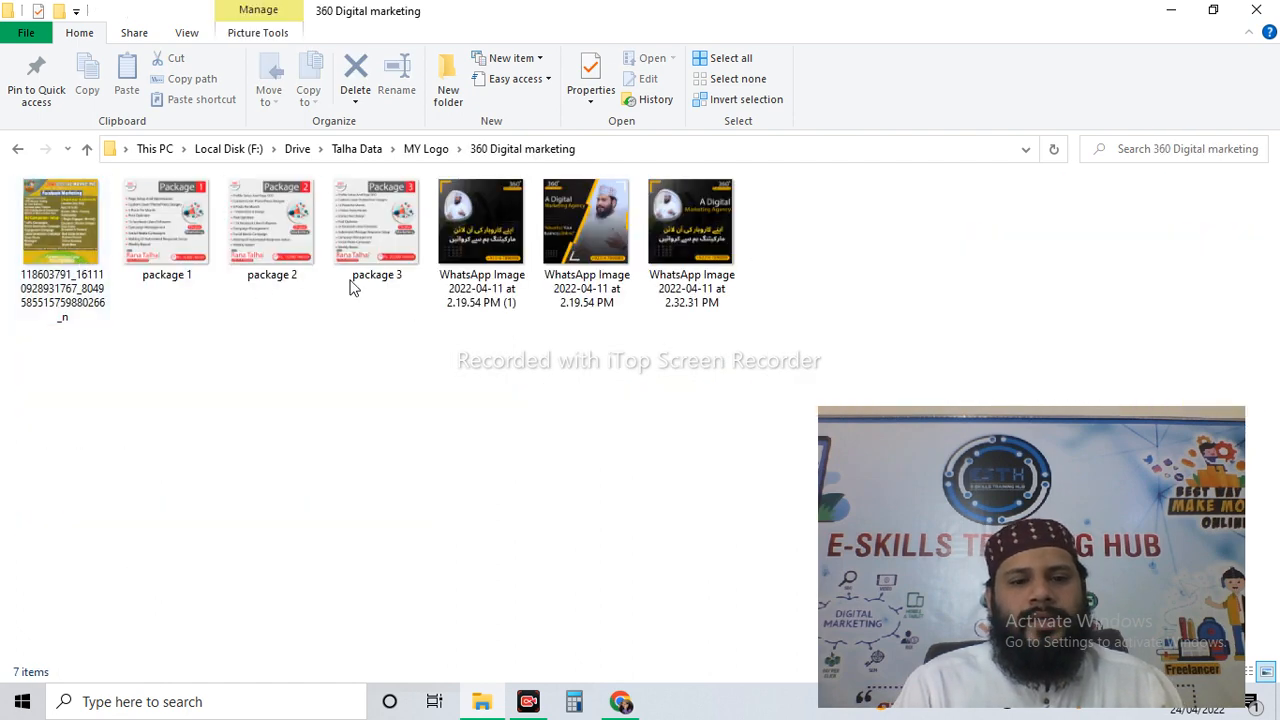
- View the folder's sample marketing designs one by one, from the Facebook Marketing poster to the final image, and return to the MY Logo folder
click(84, 271)
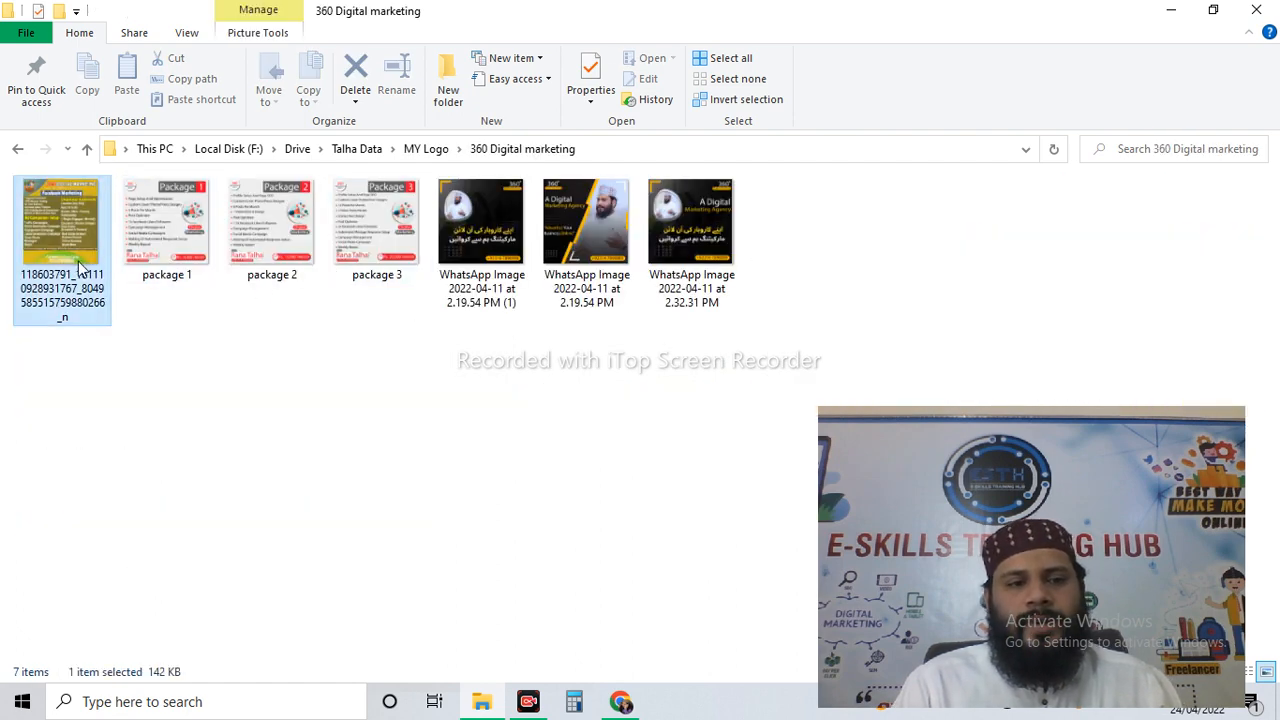
double_click(107, 253)
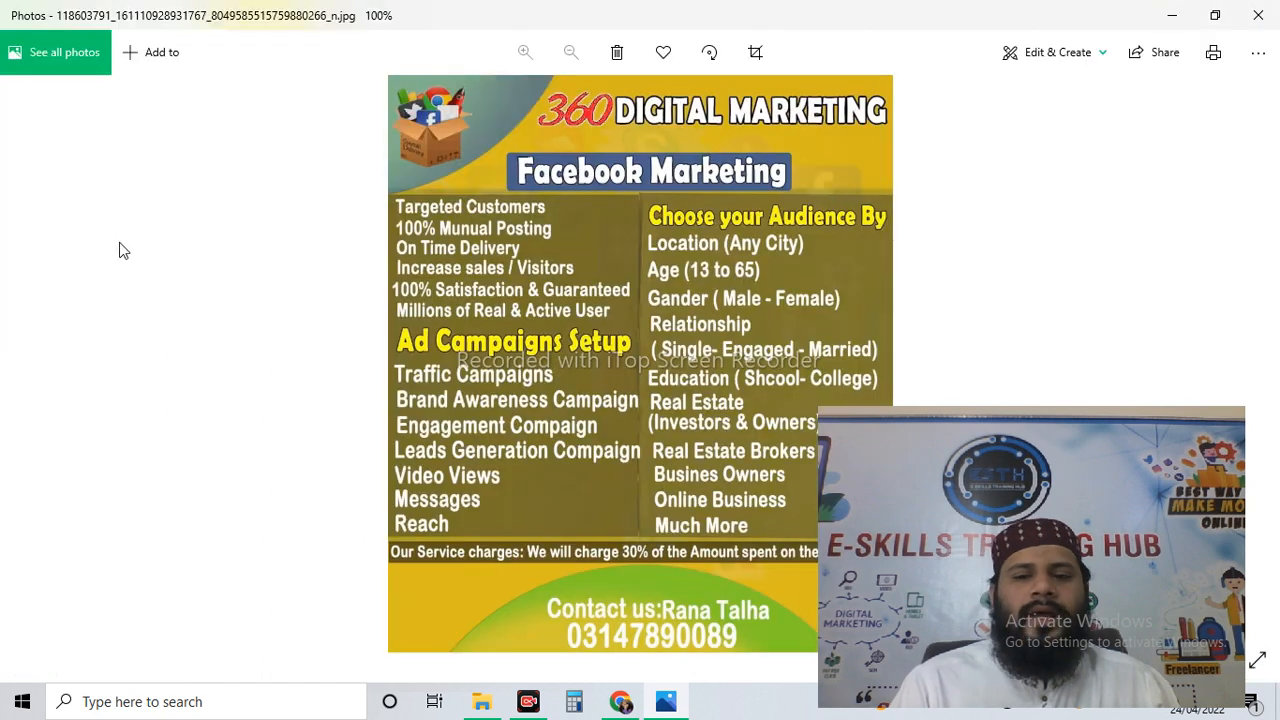
drag(916, 506, 1006, 484)
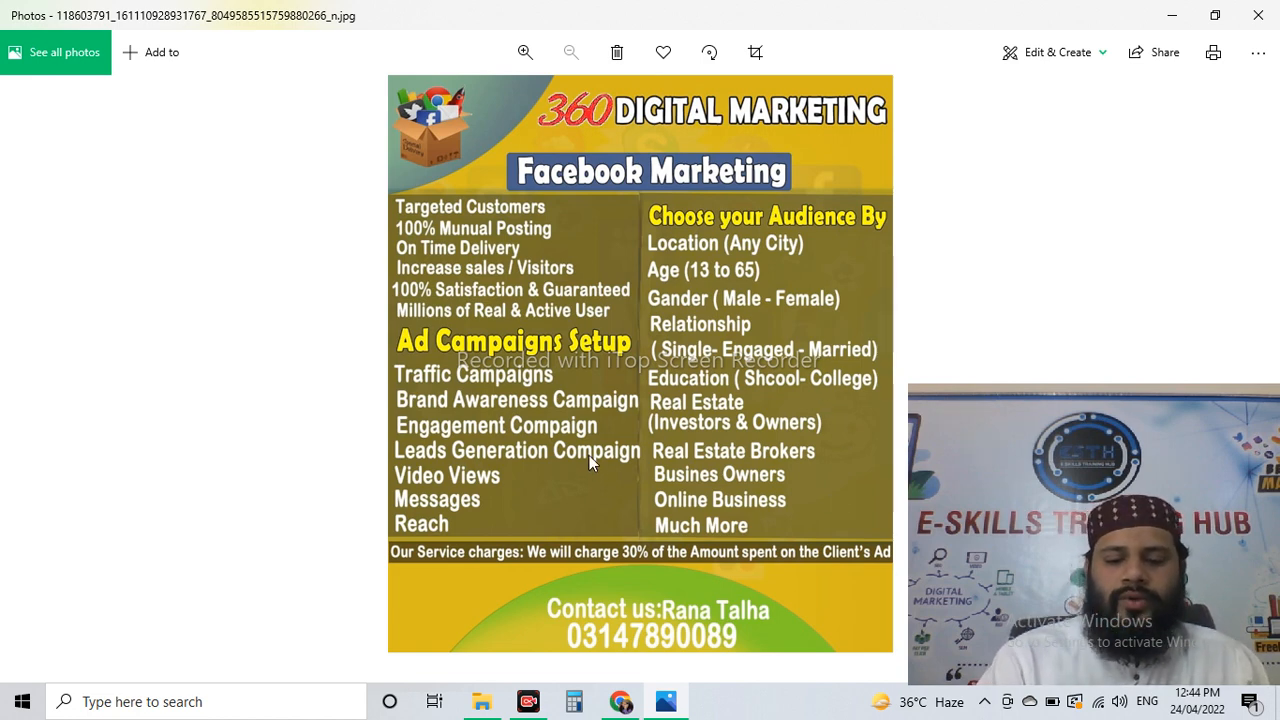
key(Right)
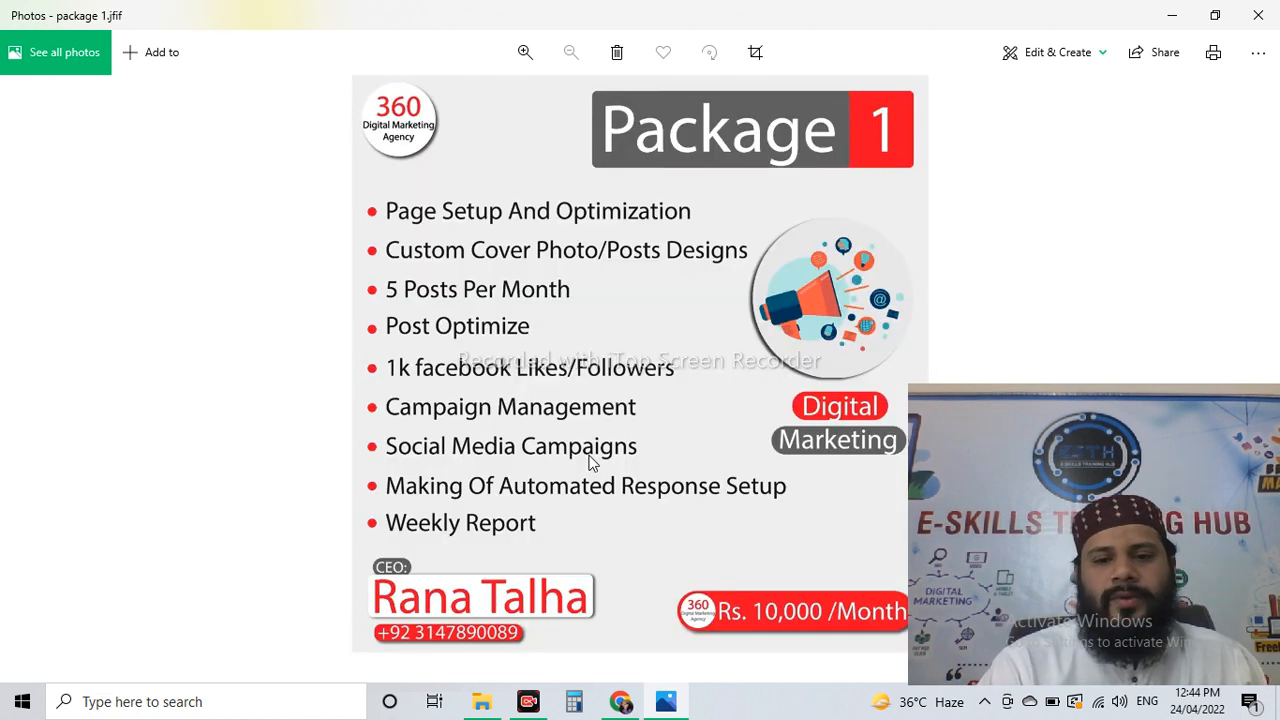
drag(967, 475, 986, 464)
key(Right)
key(Right)
key(Right)
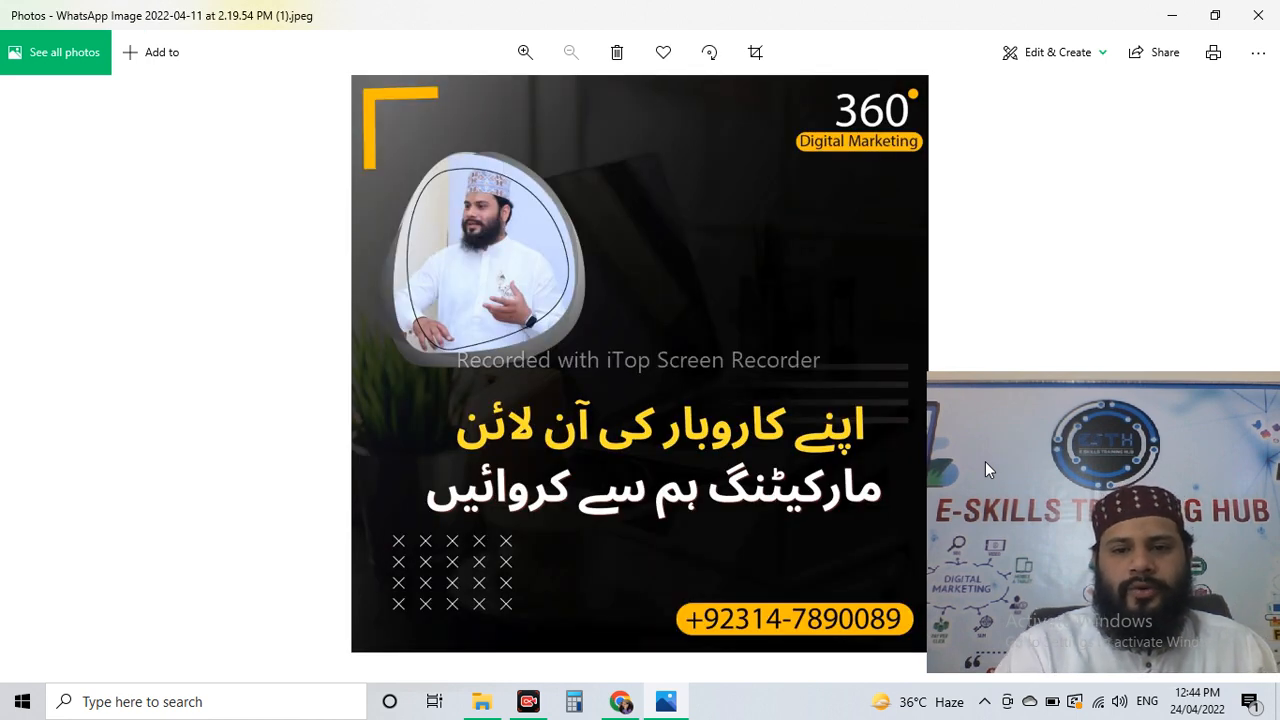
key(Right)
key(Right)
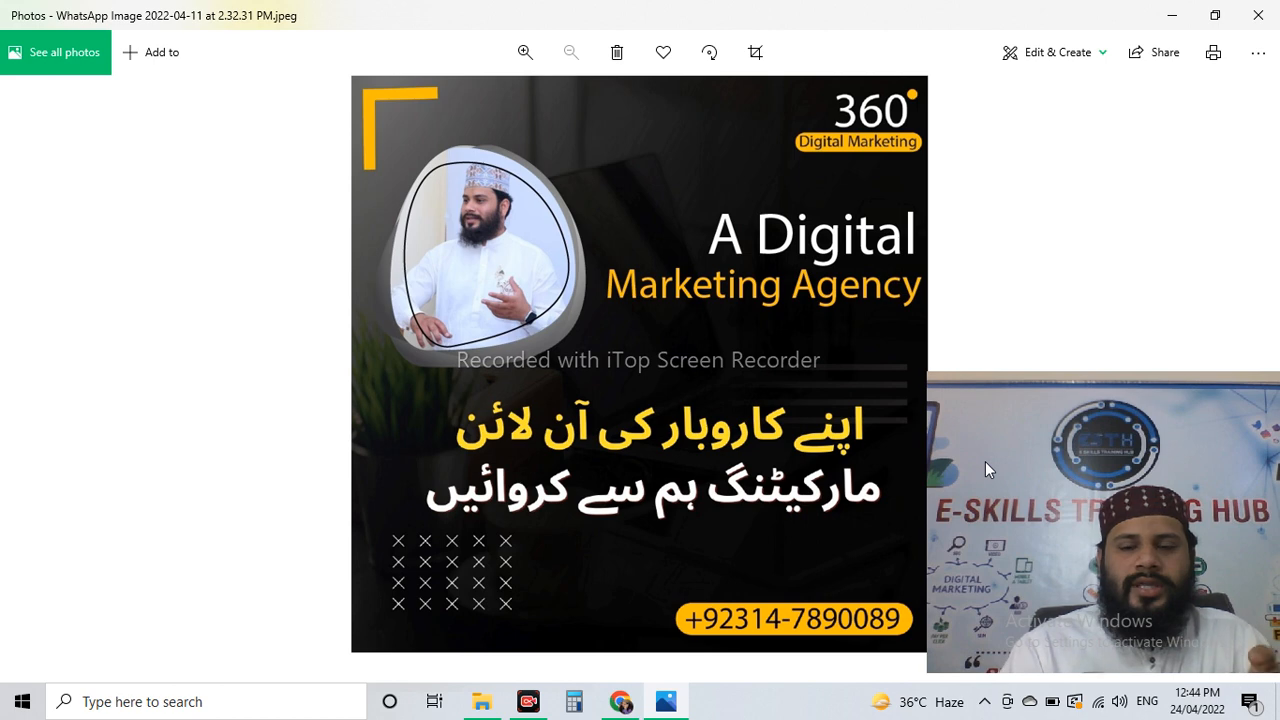
click(1258, 15)
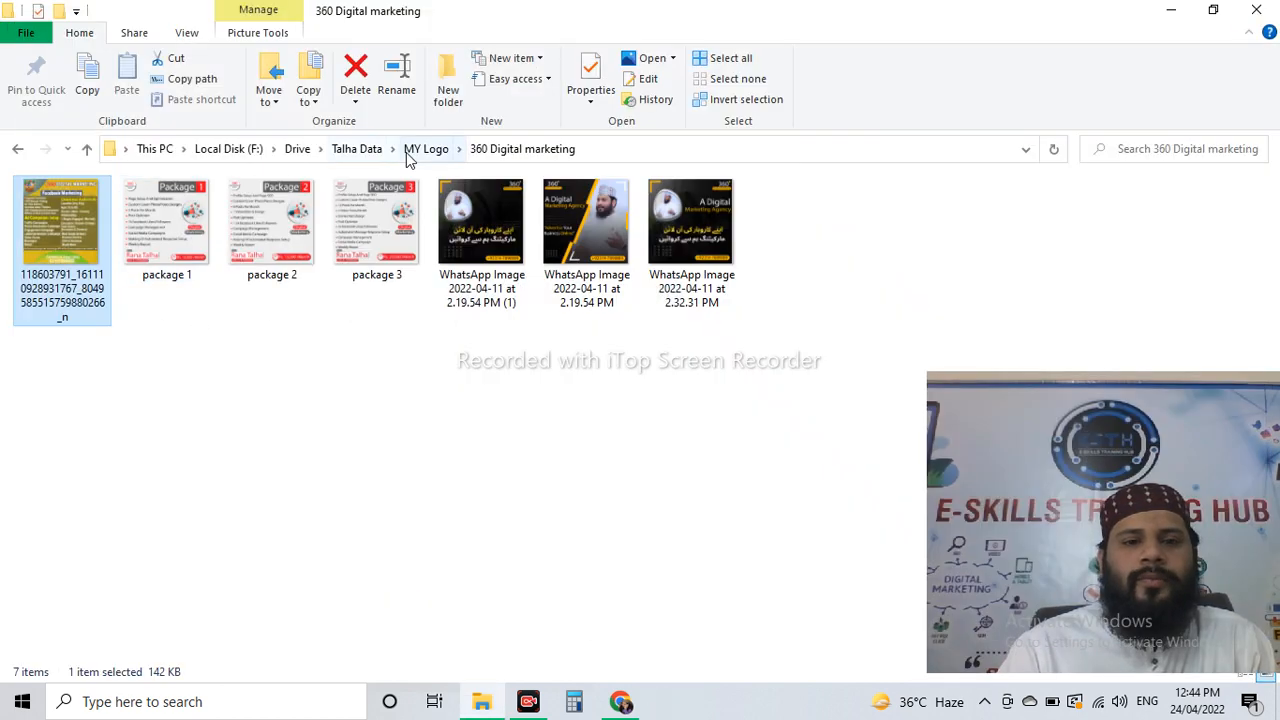
click(426, 149)
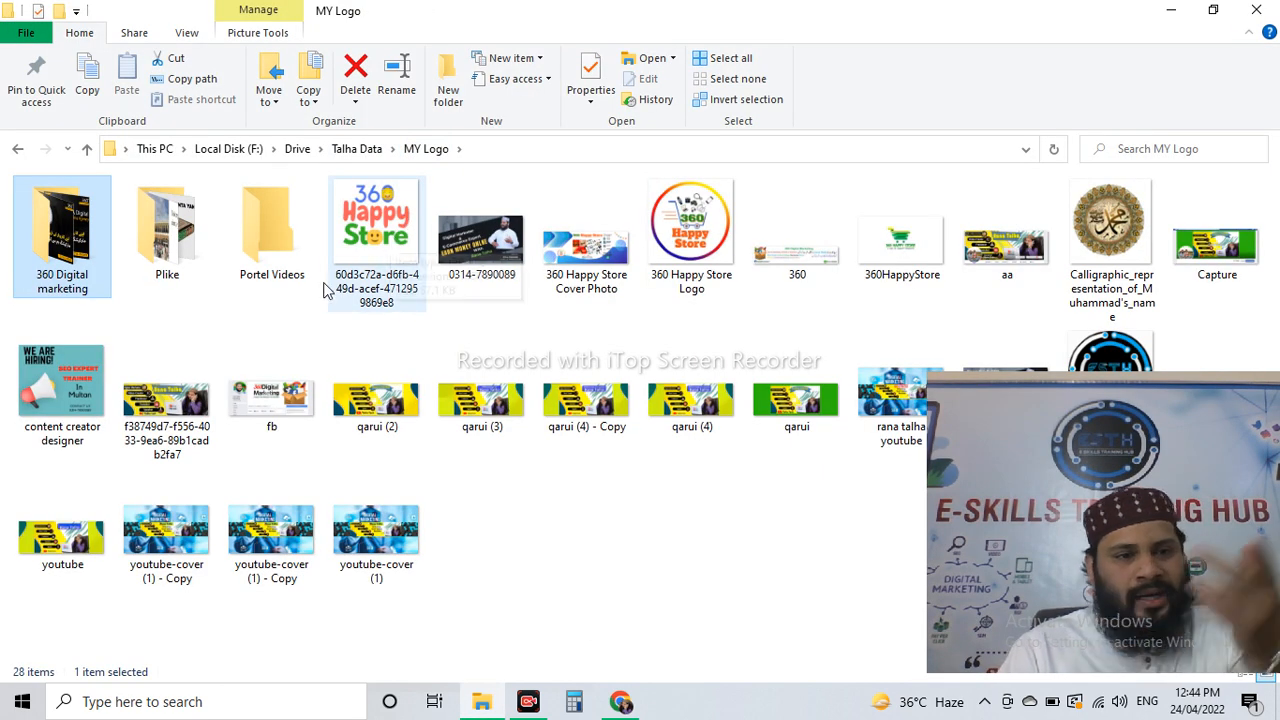
- Minimize the File Explorer window and refresh the desktop
click(1171, 10)
right_click(681, 309)
click(600, 364)
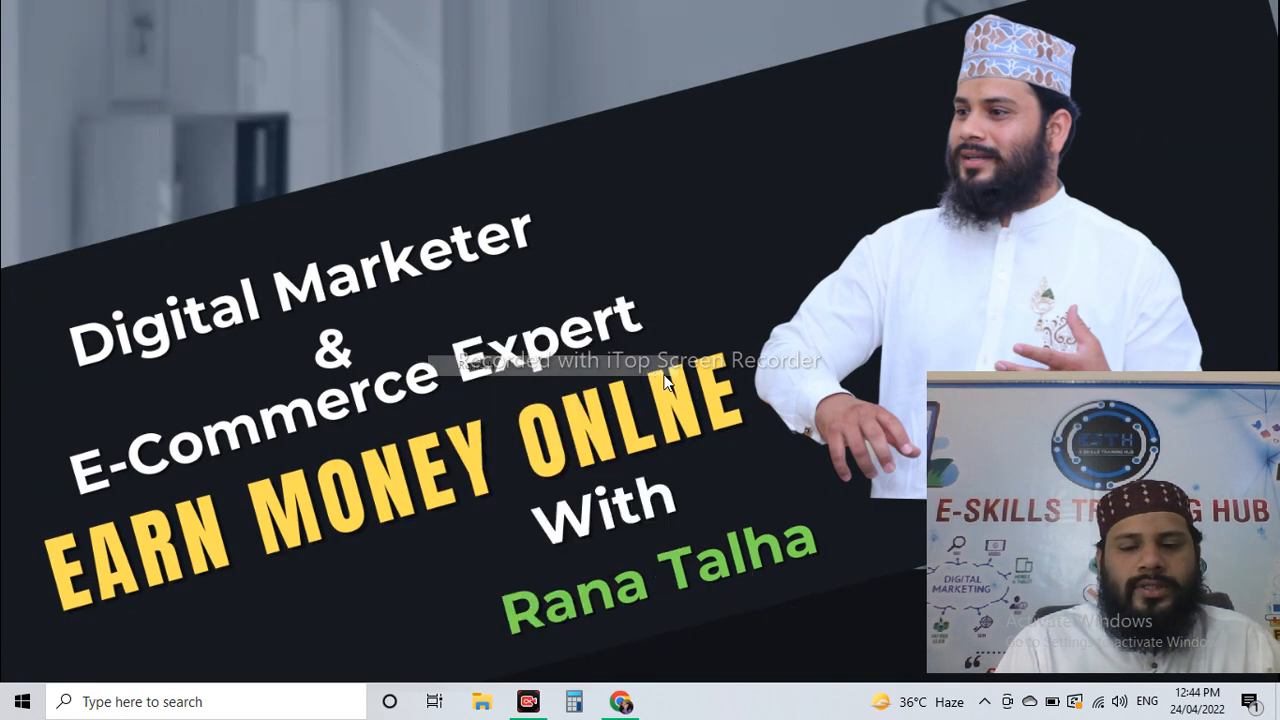
drag(981, 489, 893, 472)
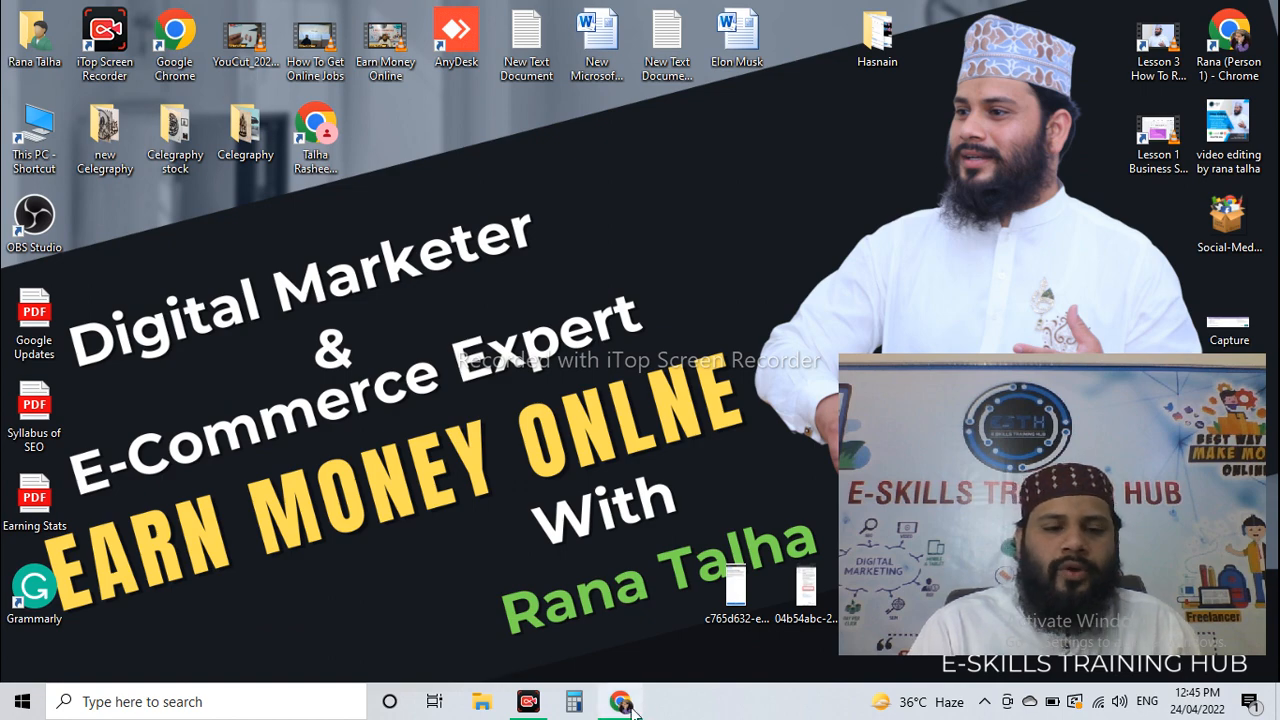
- Switch to Chrome and open the Canva website in a new browser tab
mouse_move(633, 710)
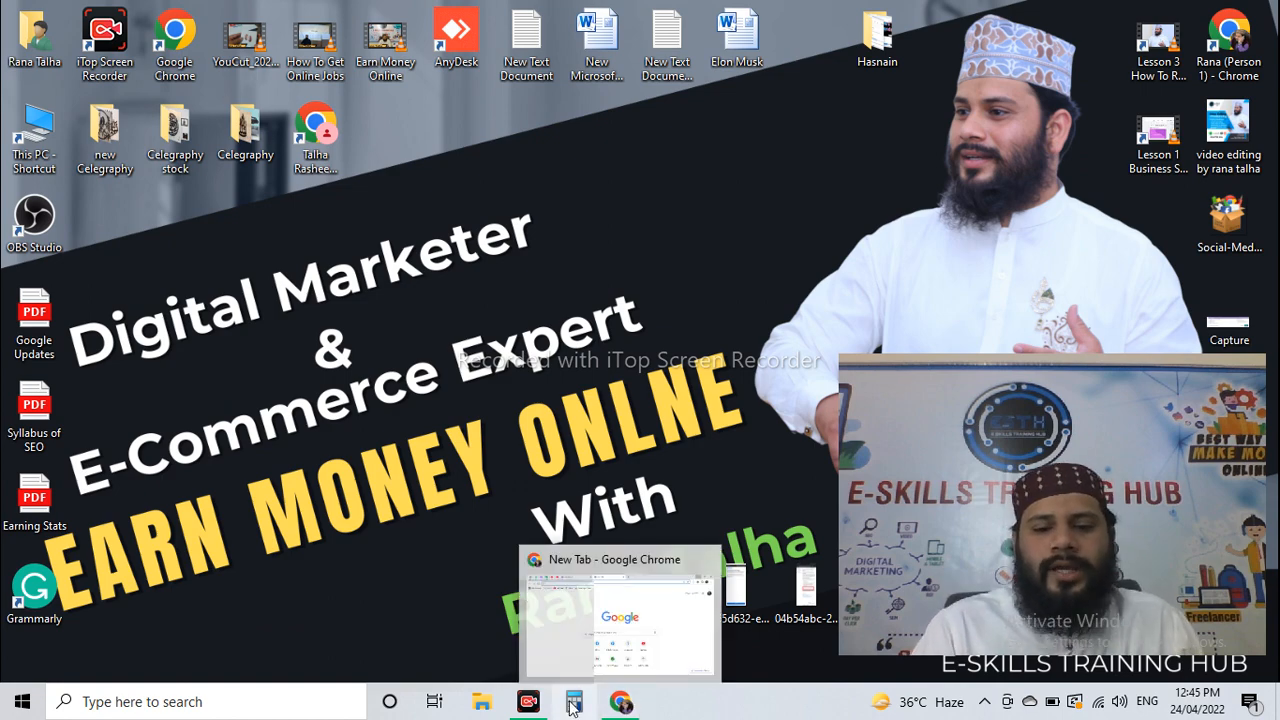
click(620, 645)
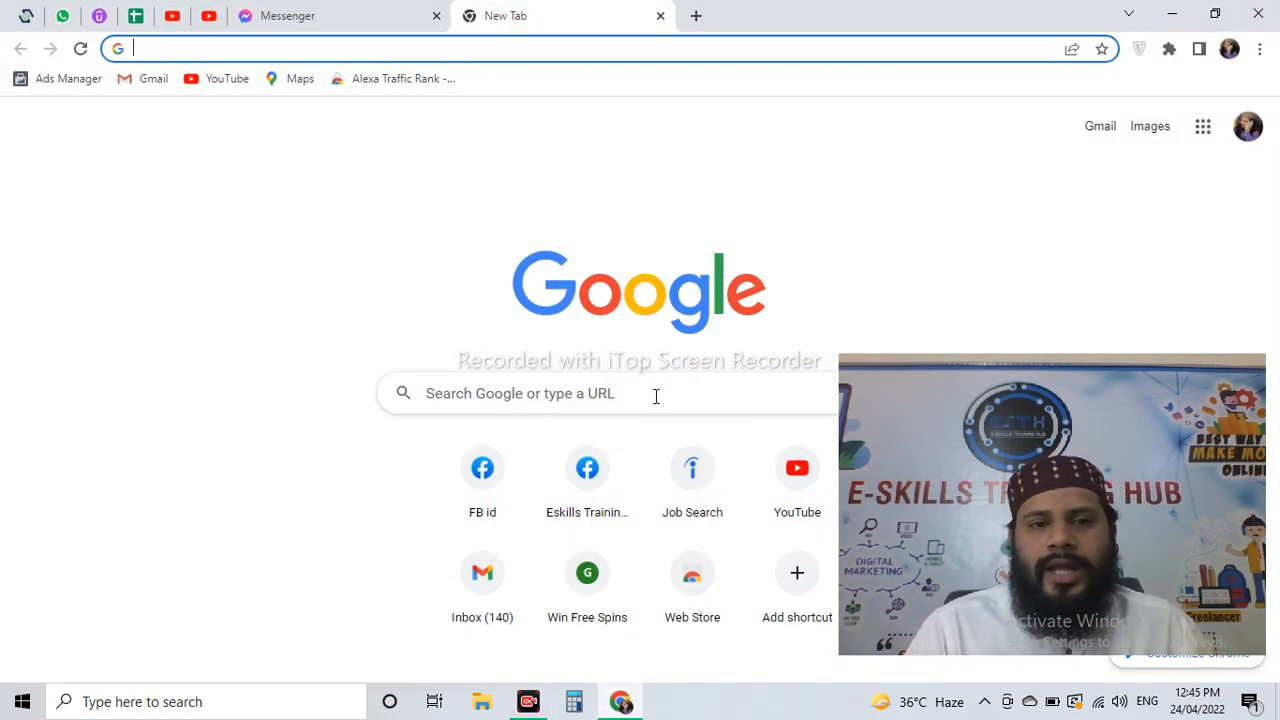
click(696, 16)
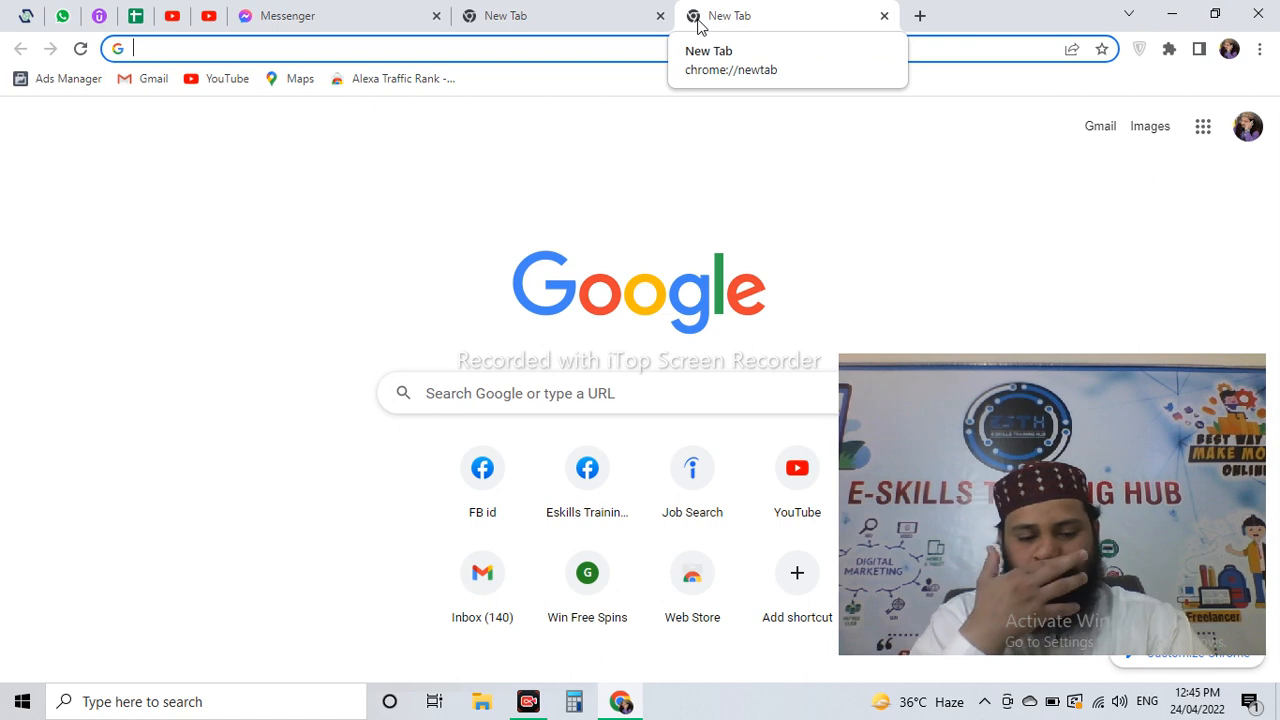
text(canva)
key(Return)
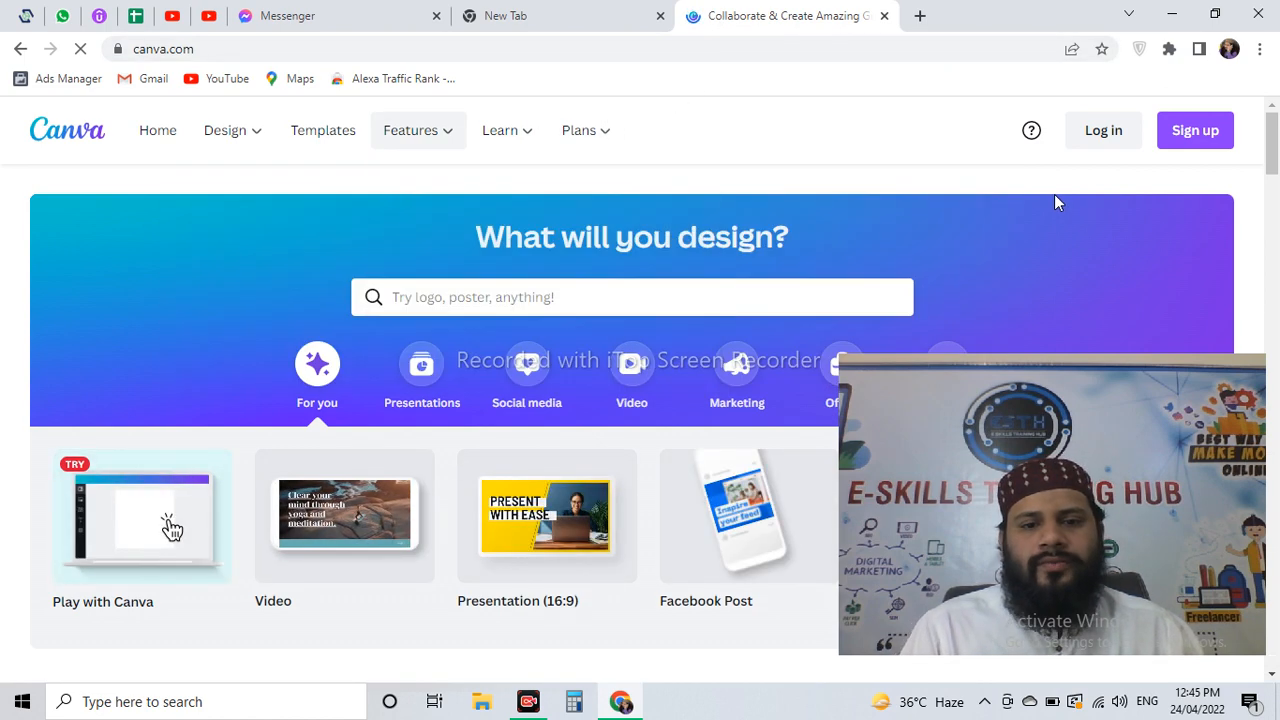
- Sign in to Canva with the suggested Google account and dismiss the "Team up. Save up." offer
scroll(1069, 220, down, 2)
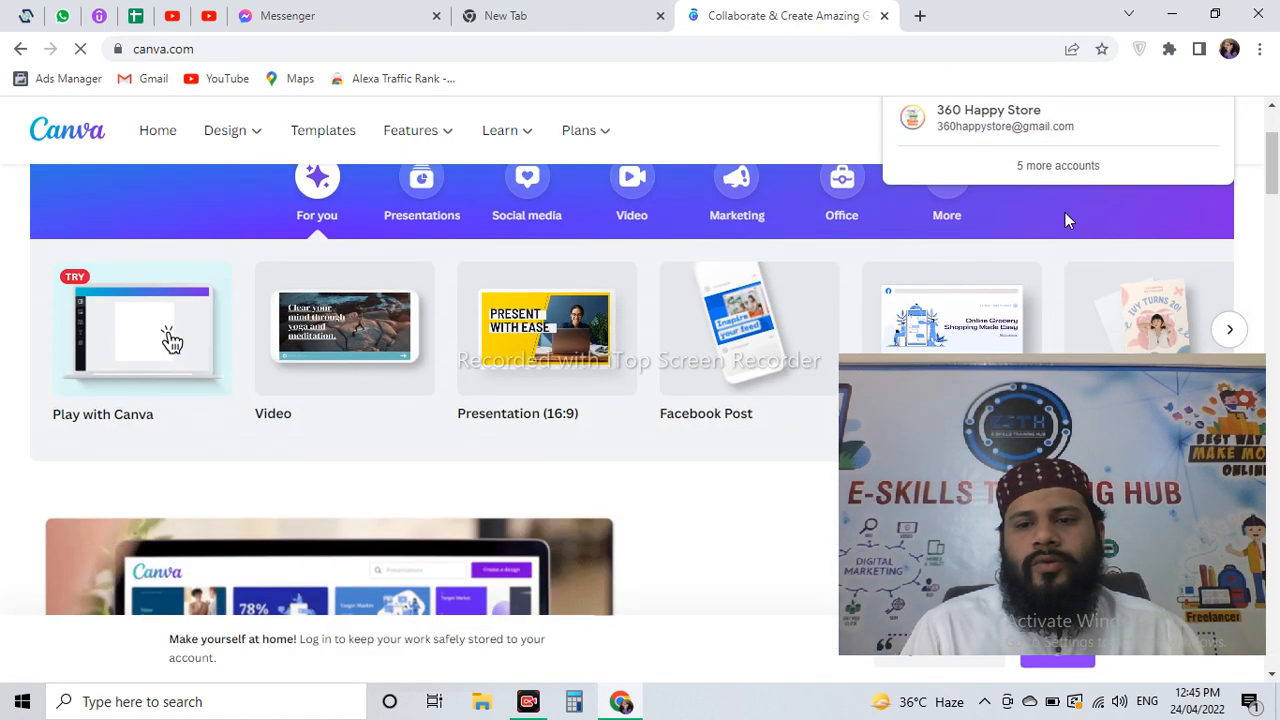
scroll(1057, 226, up, 1)
click(1043, 163)
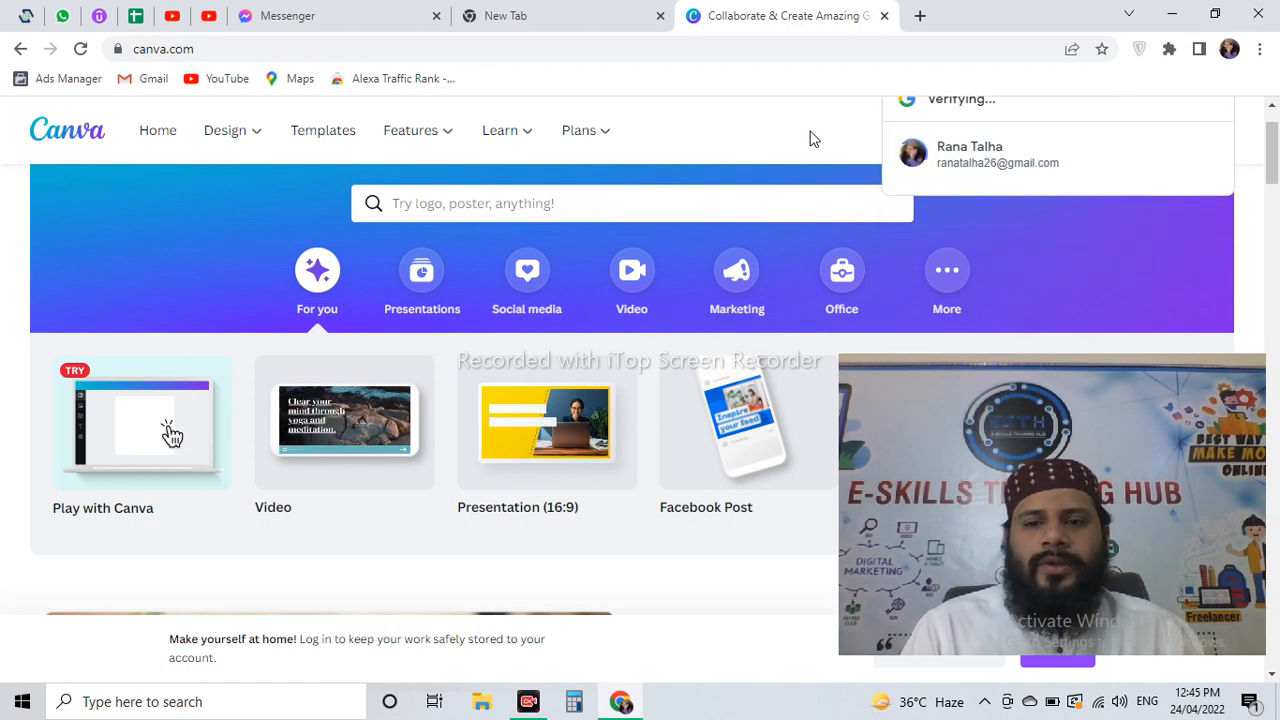
scroll(800, 250, up, 1)
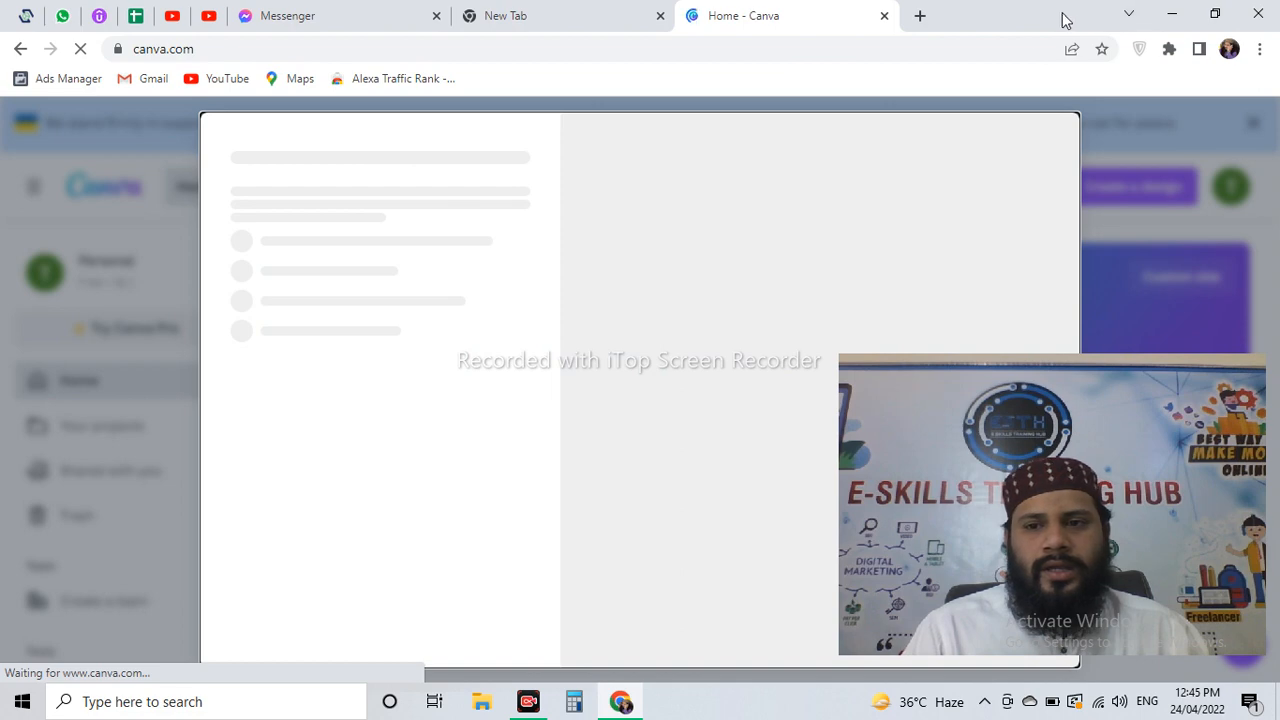
click(1099, 130)
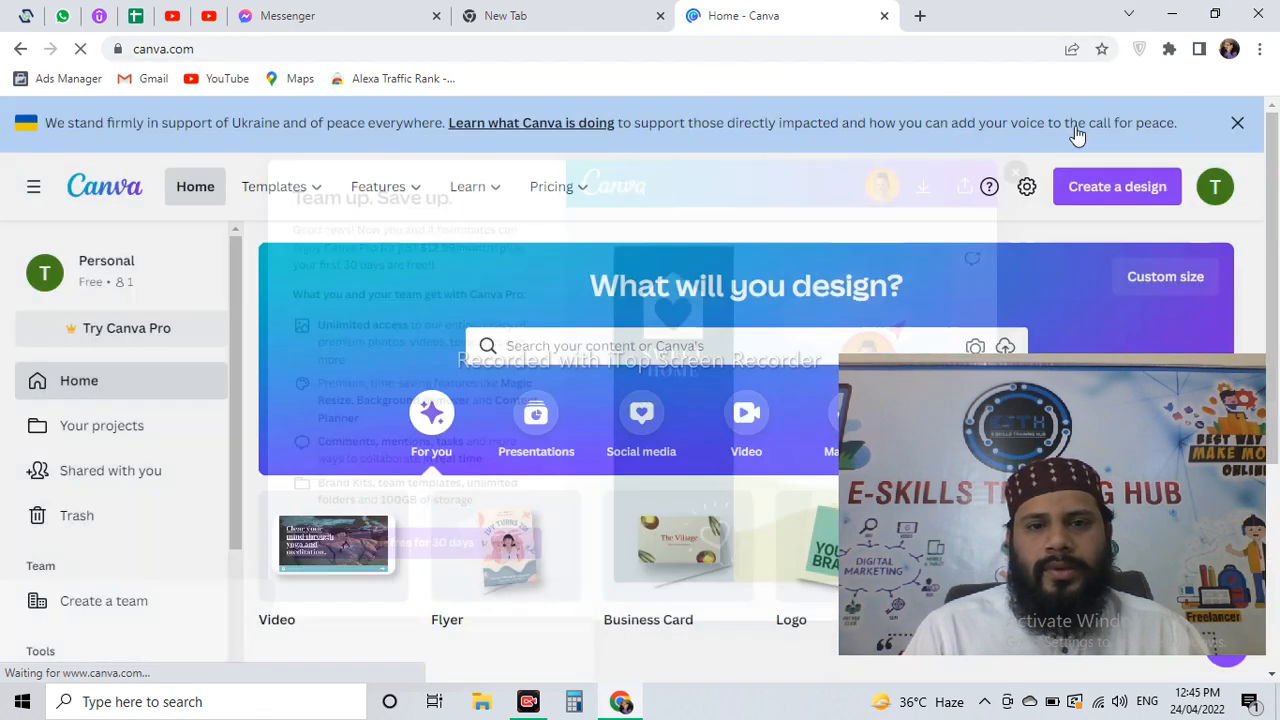
- Open the ESkills Training Hub Facebook page in a new tab and display its photos
click(918, 17)
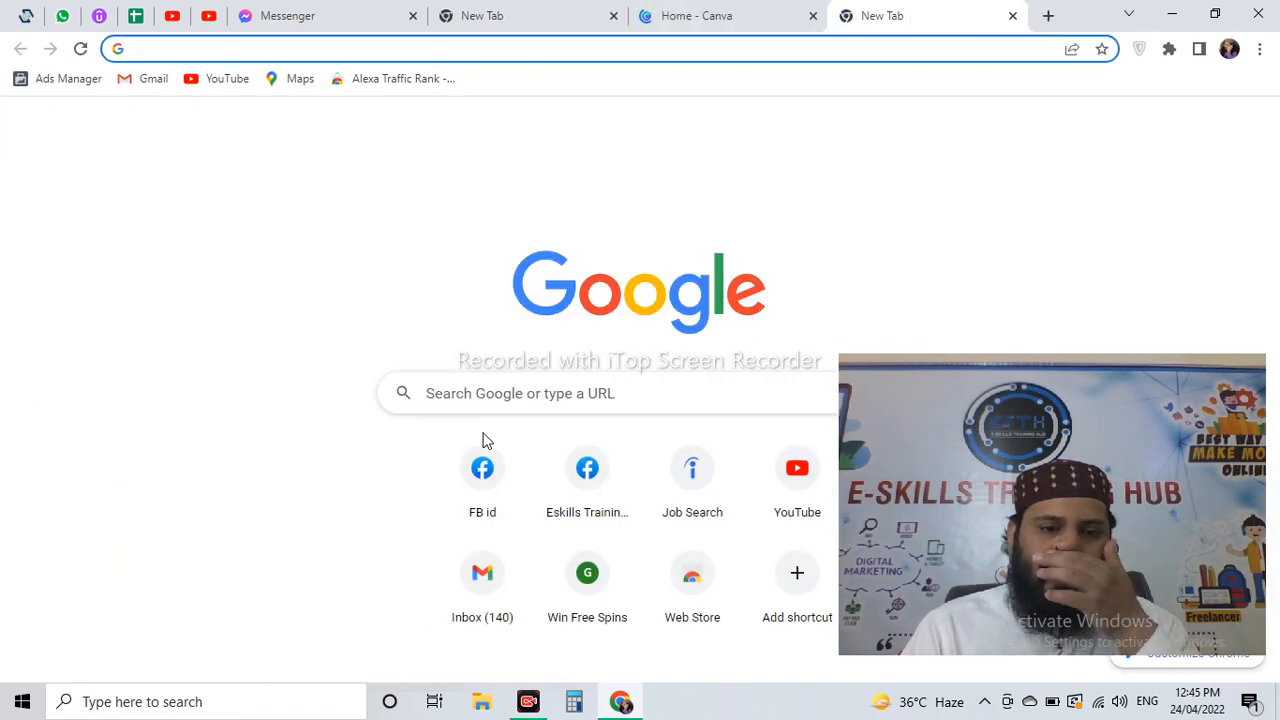
click(589, 490)
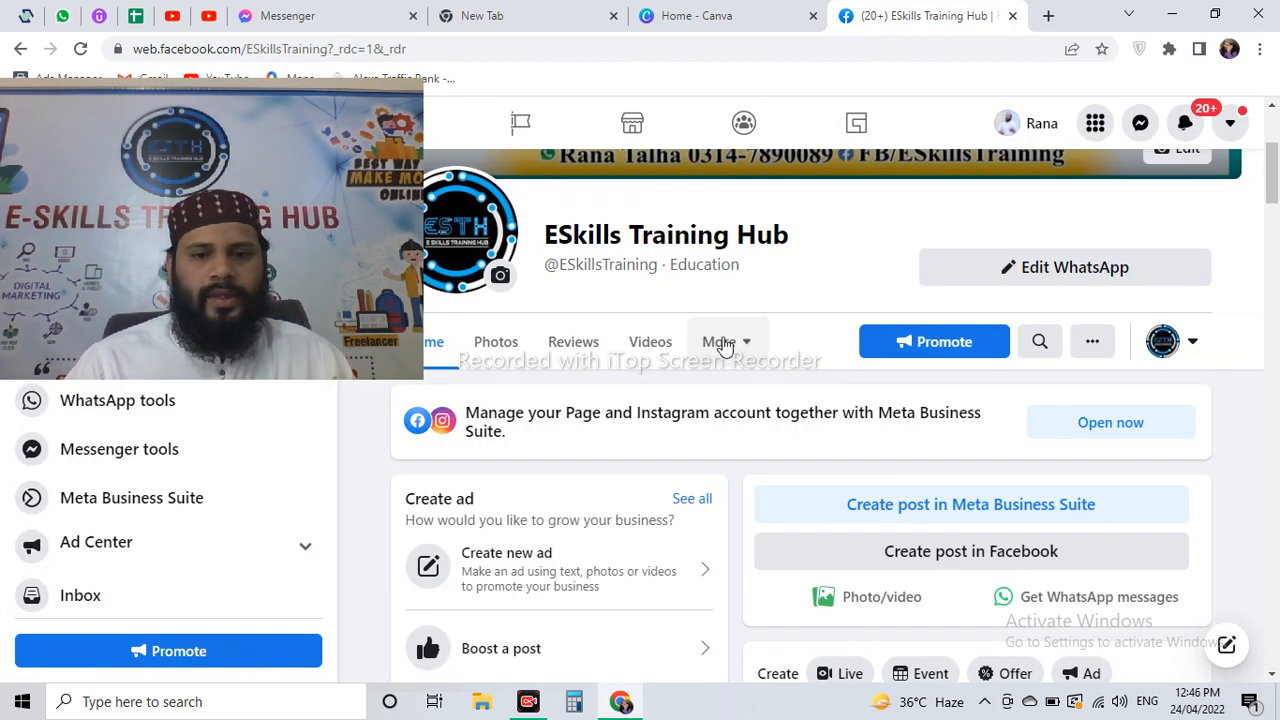
click(496, 352)
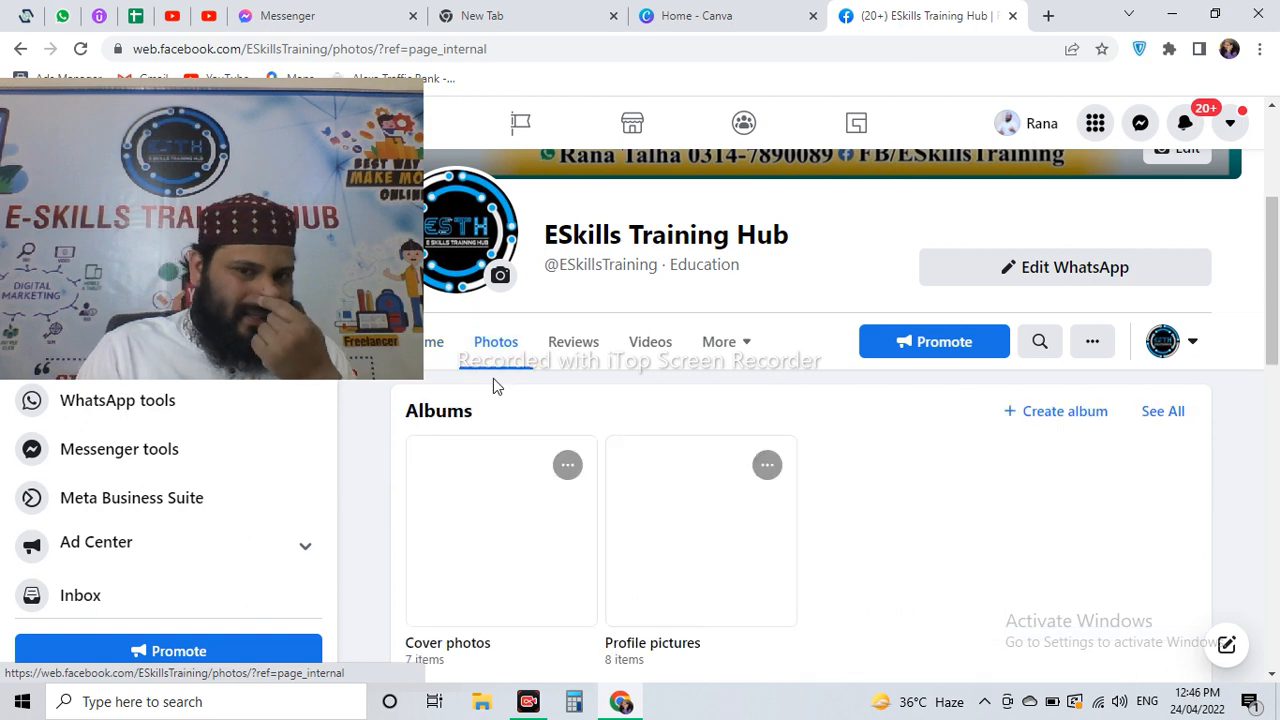
scroll(820, 446, down, 3)
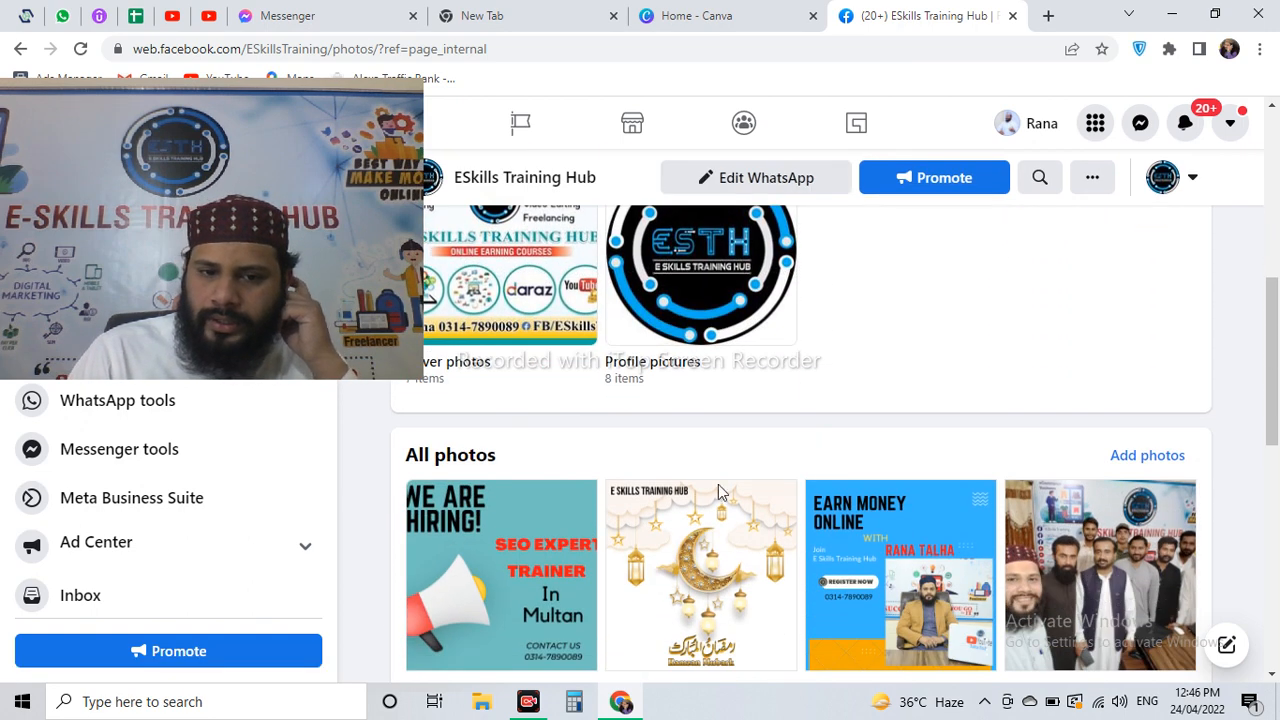
- View the Earn Money Online poster and the photos following it, close the viewer, and browse the page's older post designs
click(876, 542)
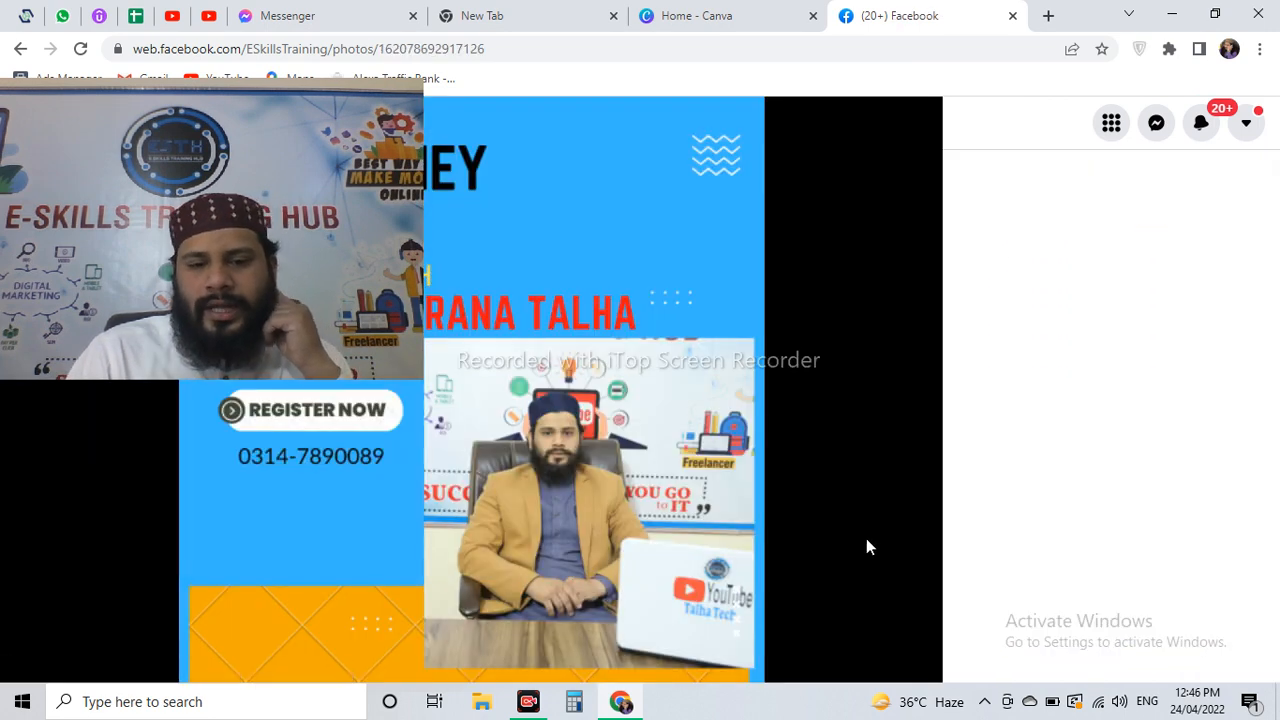
drag(304, 278, 1194, 587)
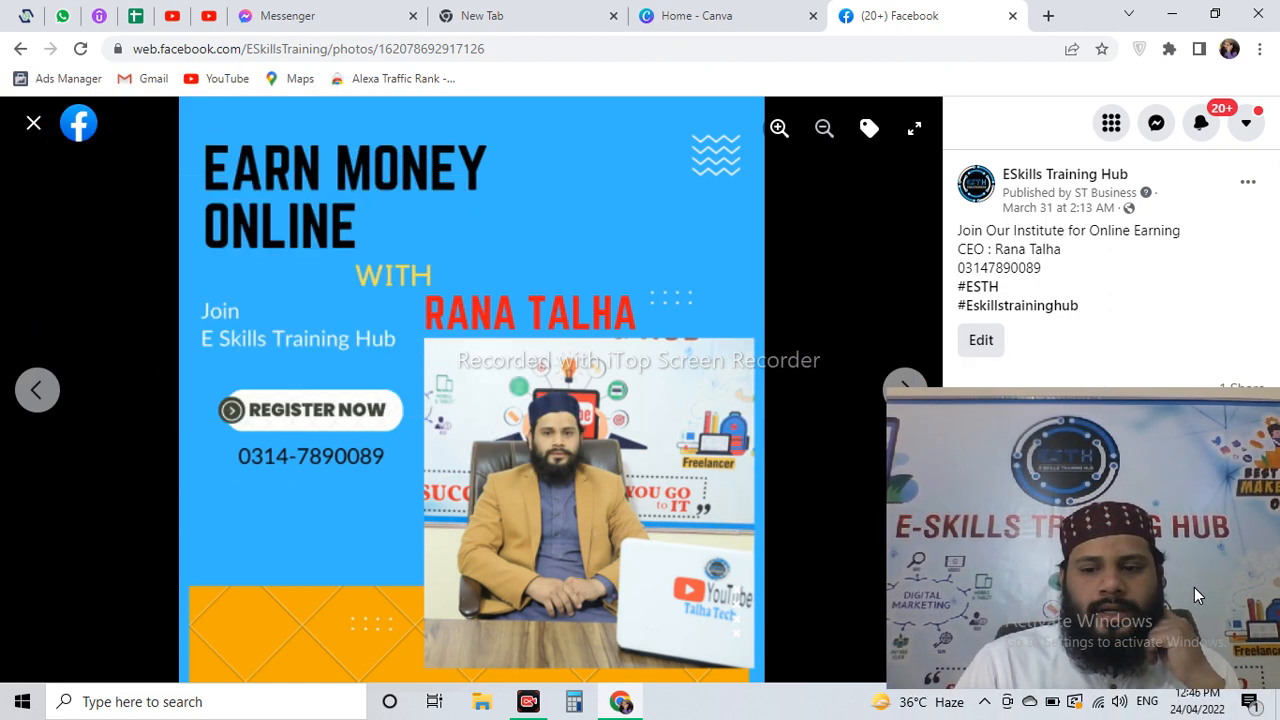
click(908, 387)
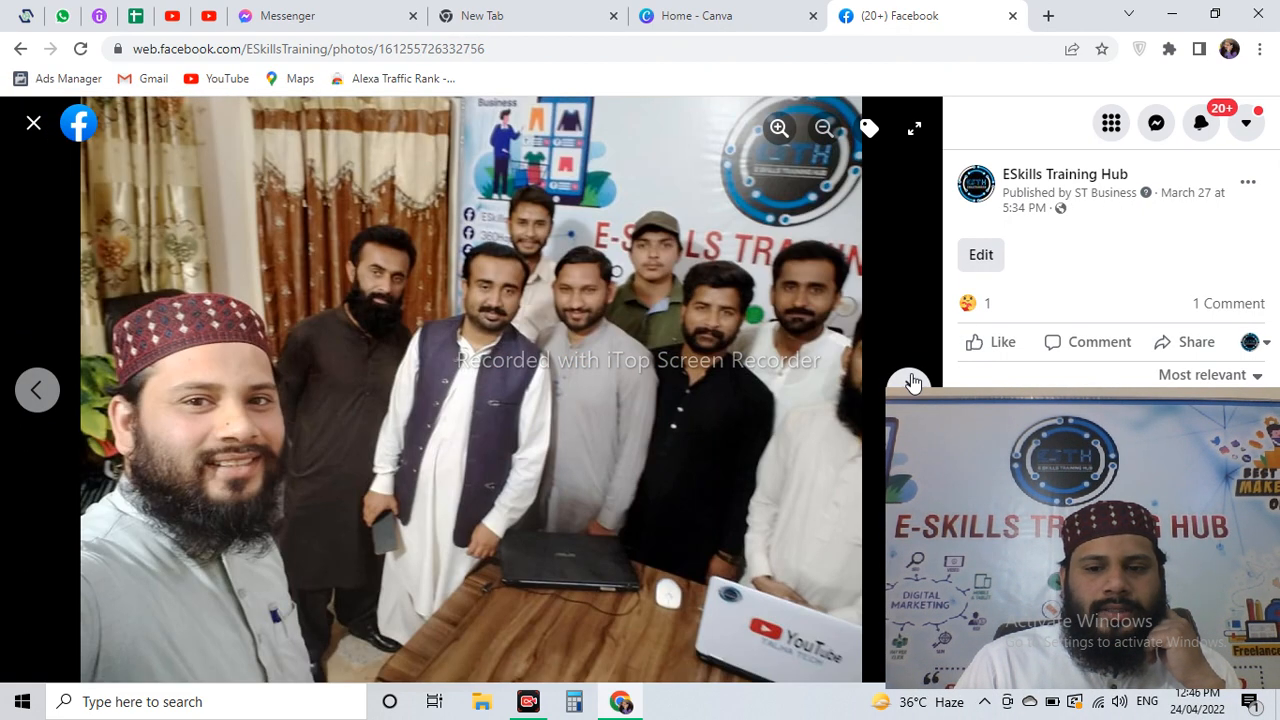
click(910, 383)
click(914, 382)
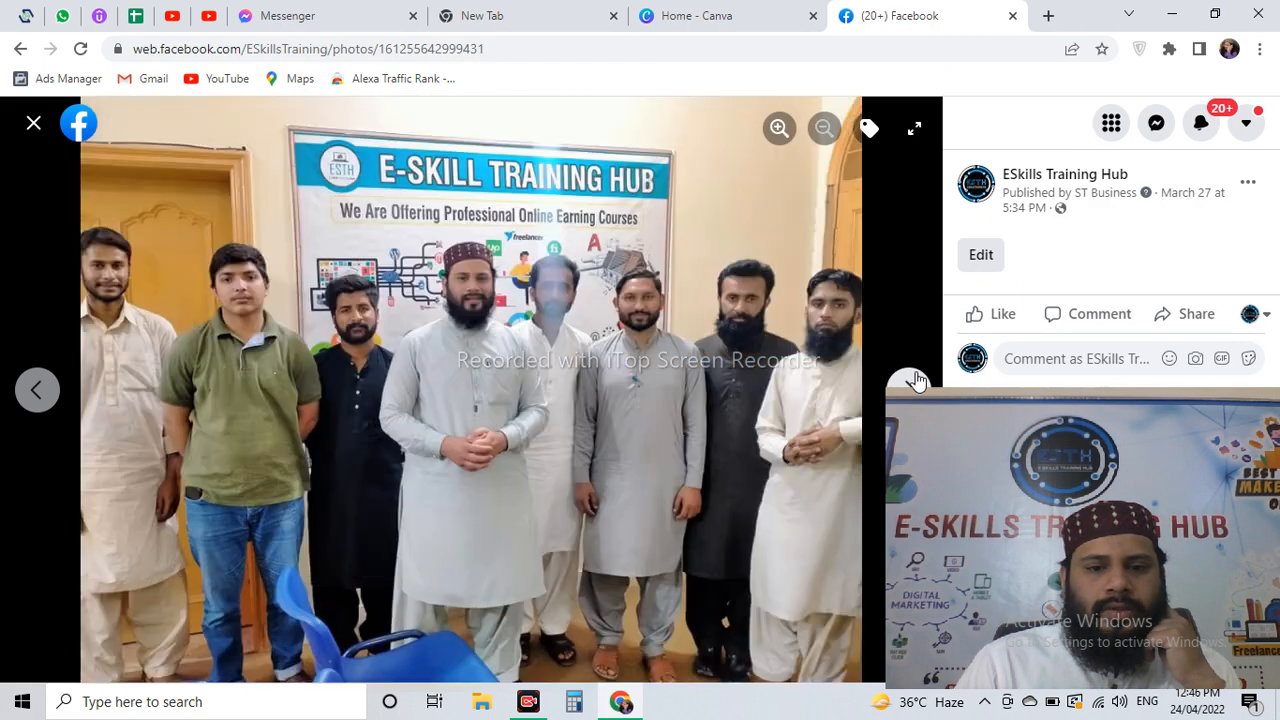
click(32, 123)
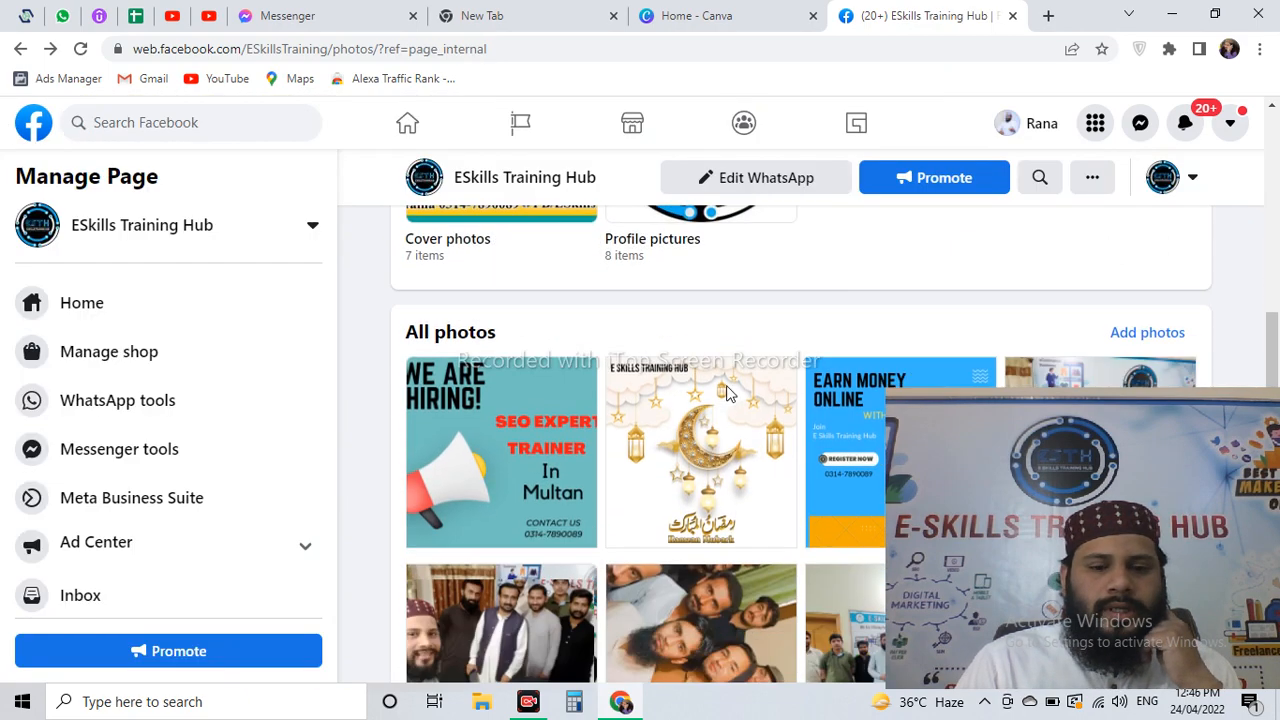
scroll(728, 393, down, 10)
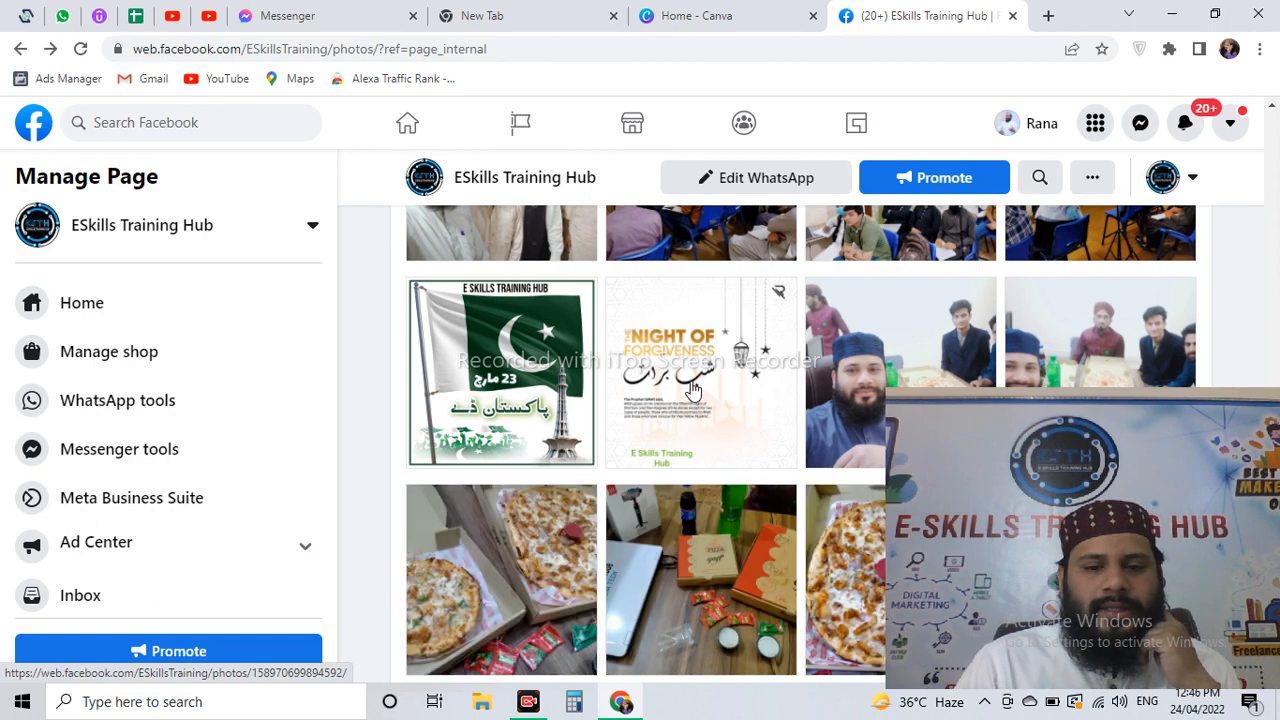
- View the Earn Money Online poster among the page's older photos and close the viewer
scroll(691, 388, down, 10)
click(691, 411)
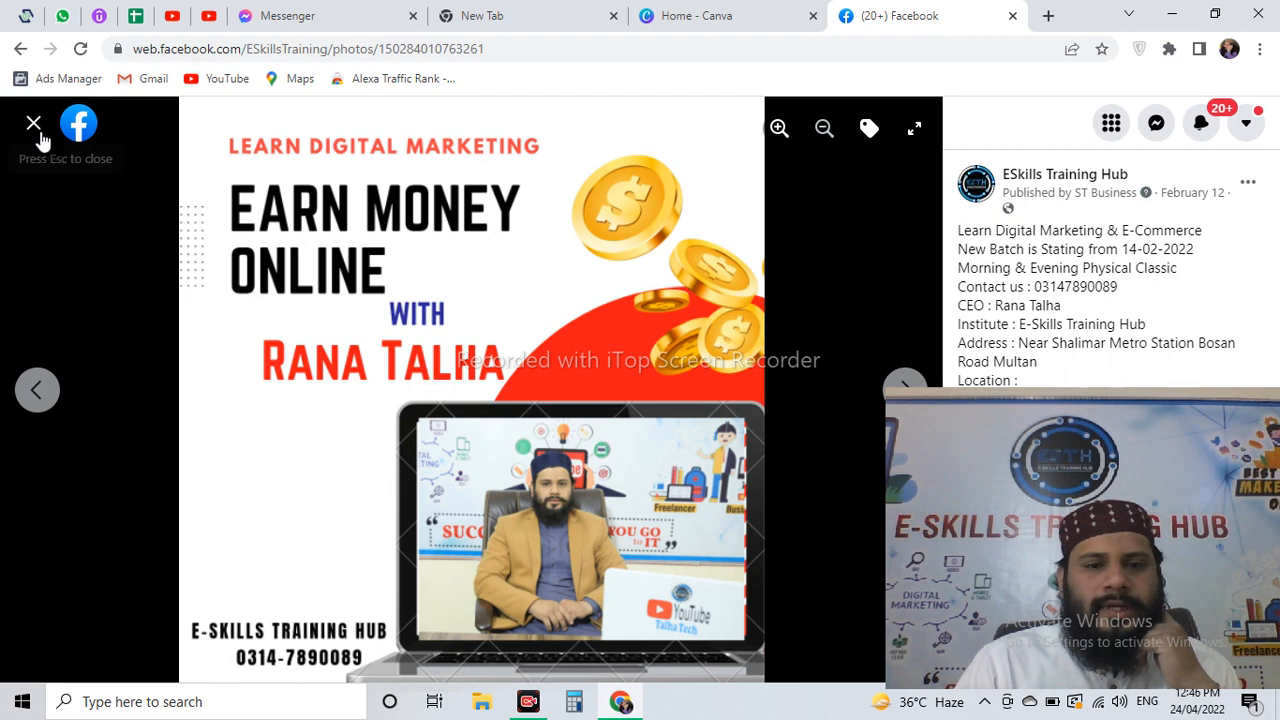
click(34, 124)
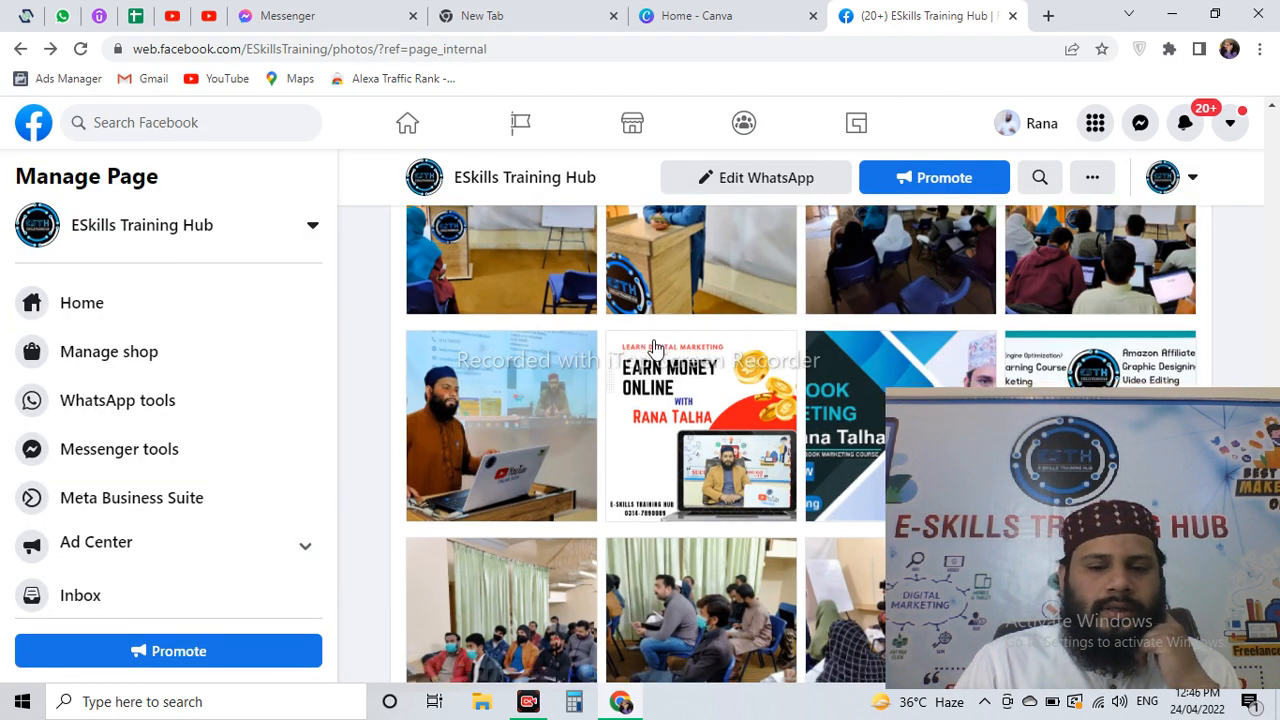
- Find the SEO + Blogging Skill poster further down the page's photos, view it enlarged, and close it
scroll(651, 345, down, 6)
scroll(655, 348, down, 8)
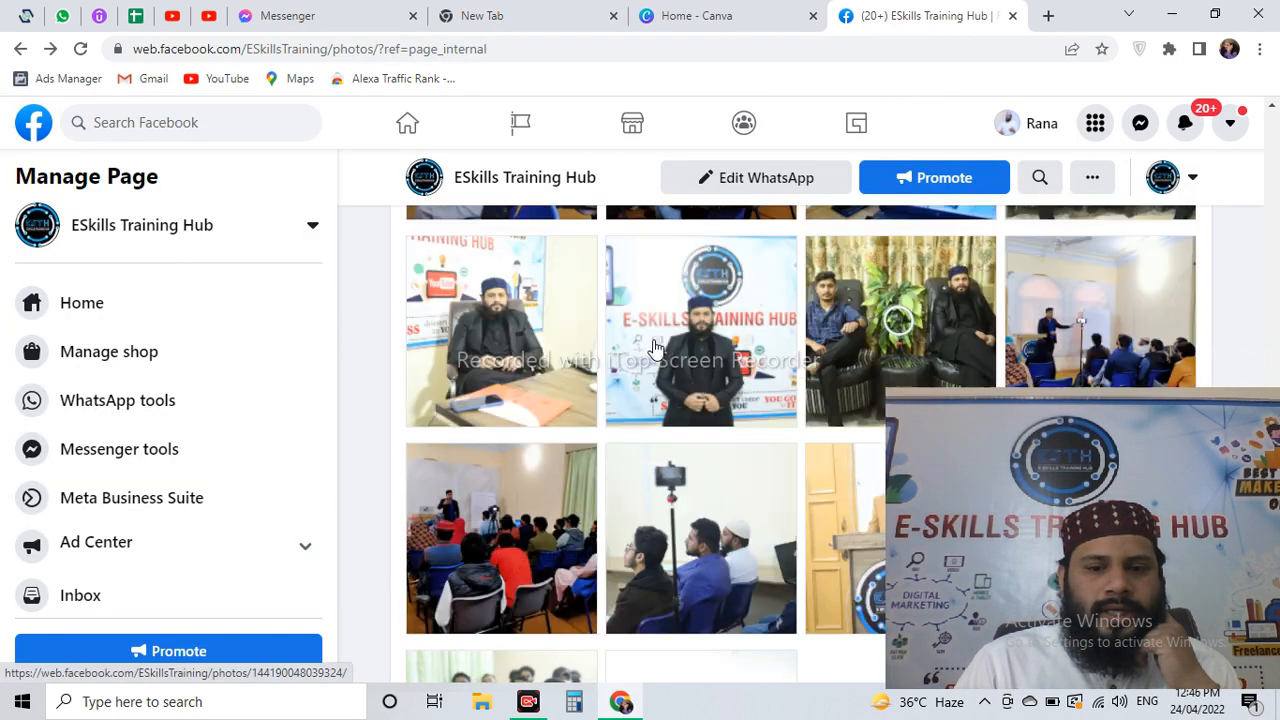
scroll(655, 347, down, 3)
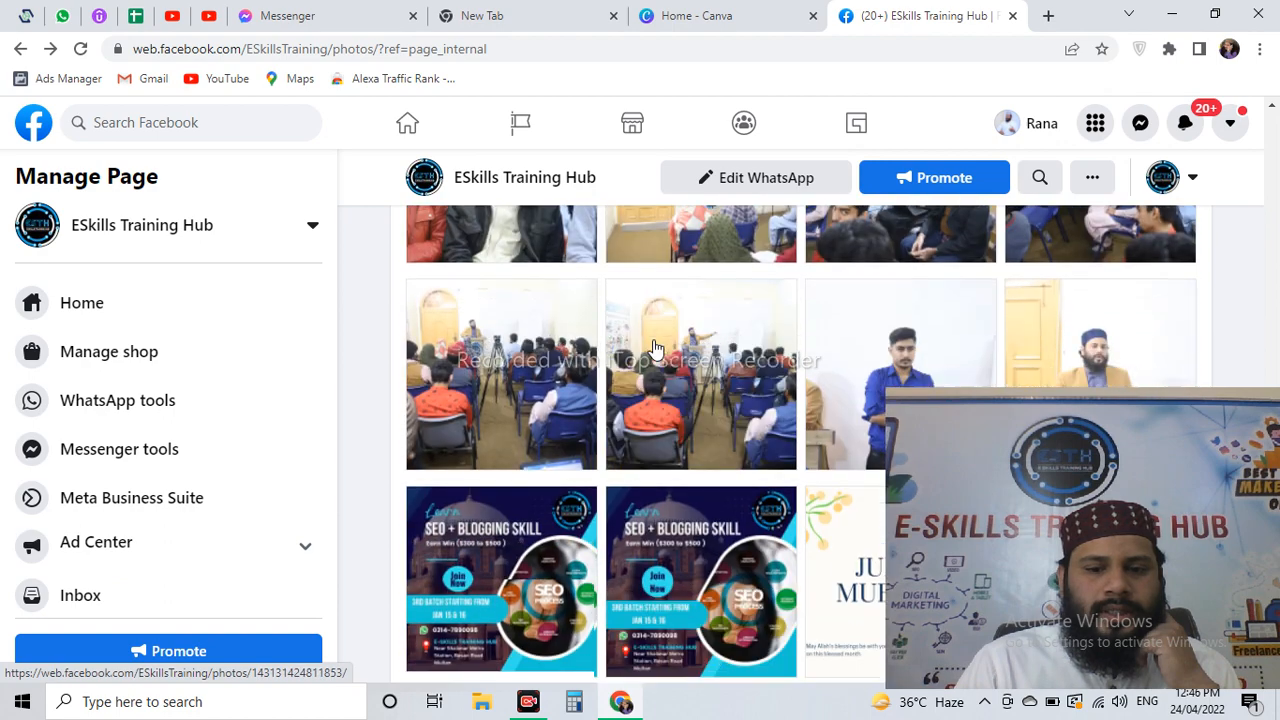
click(533, 480)
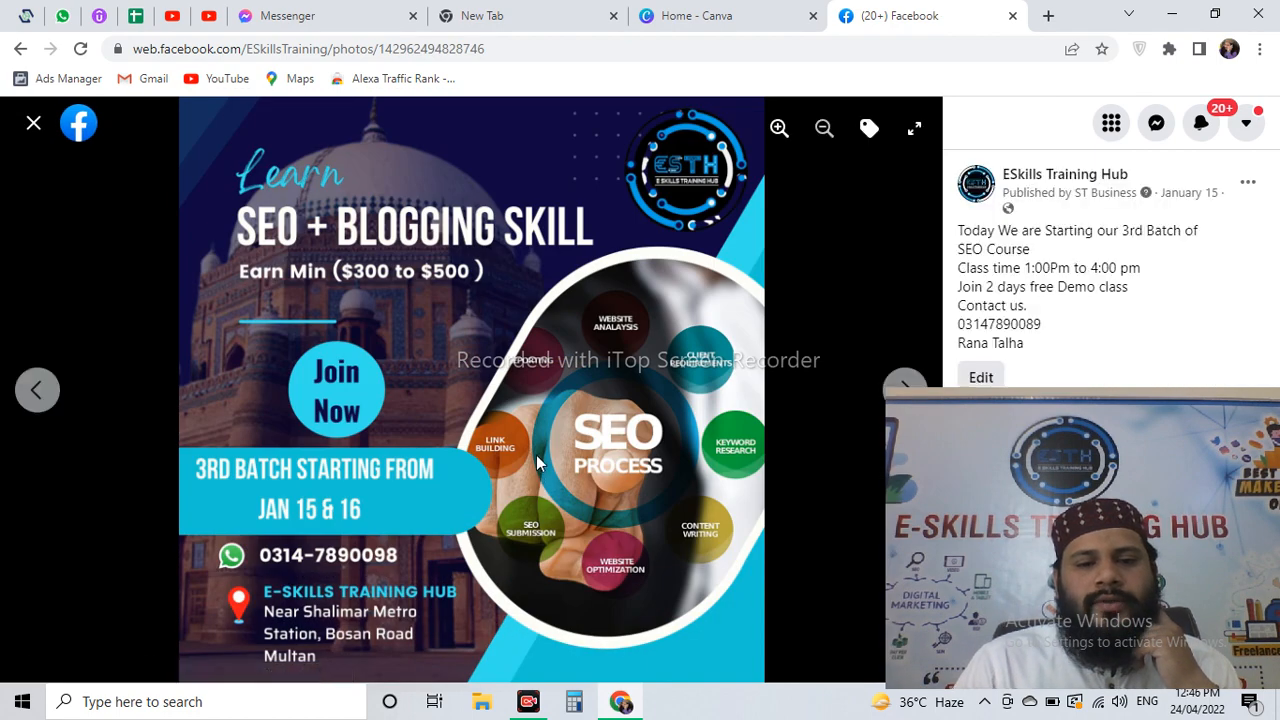
click(33, 122)
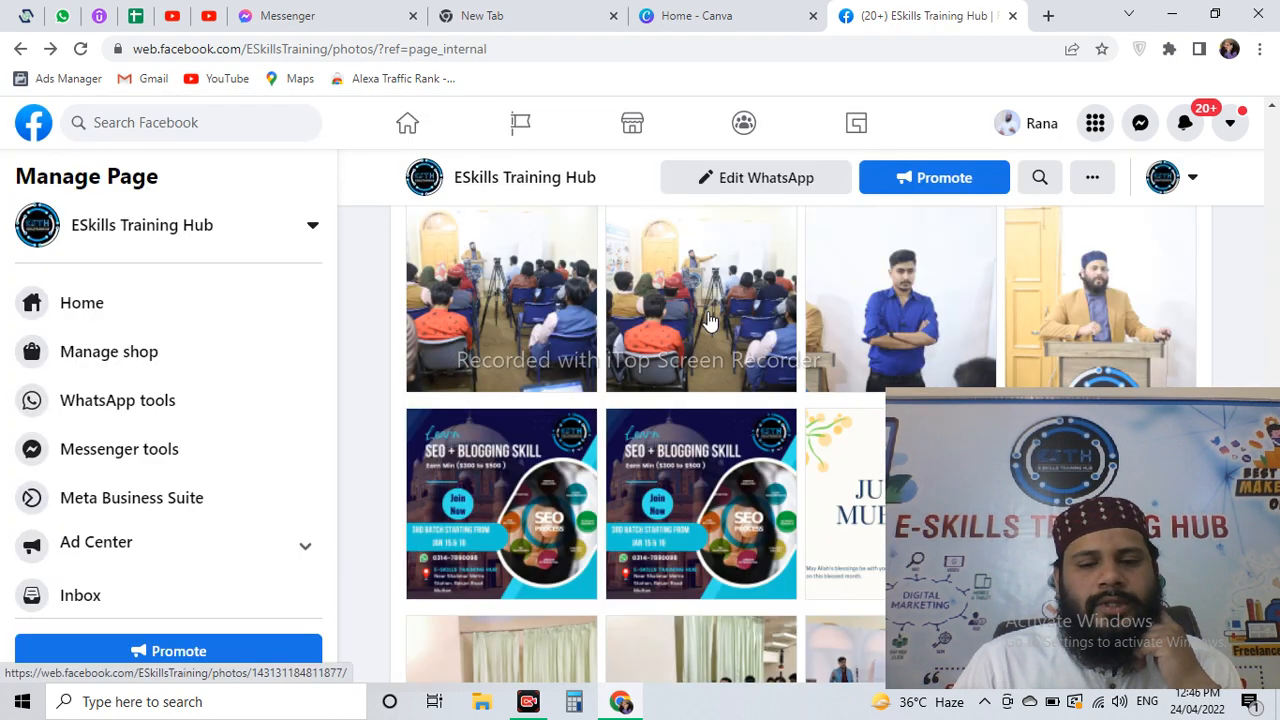
- View the Professional SEO & Blogging banner and the blue Digital Marketing & E-Commerce banner, closing each one
scroll(727, 340, down, 2)
click(998, 336)
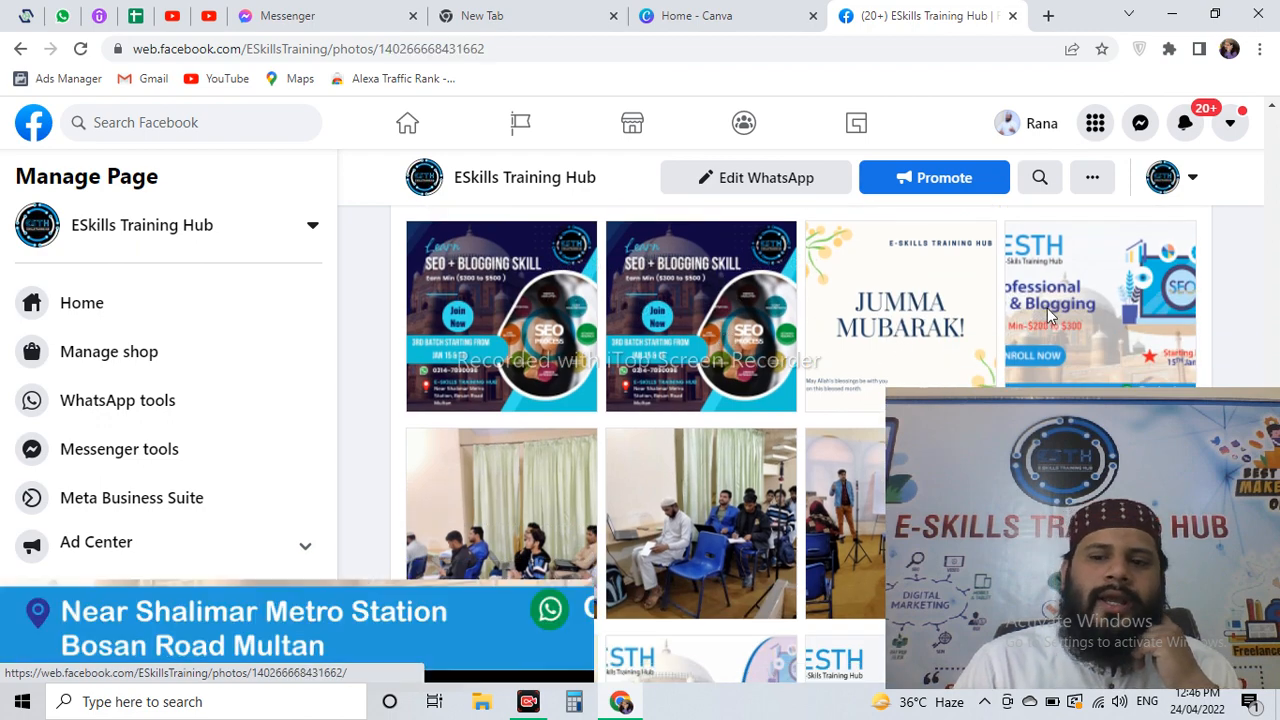
click(33, 122)
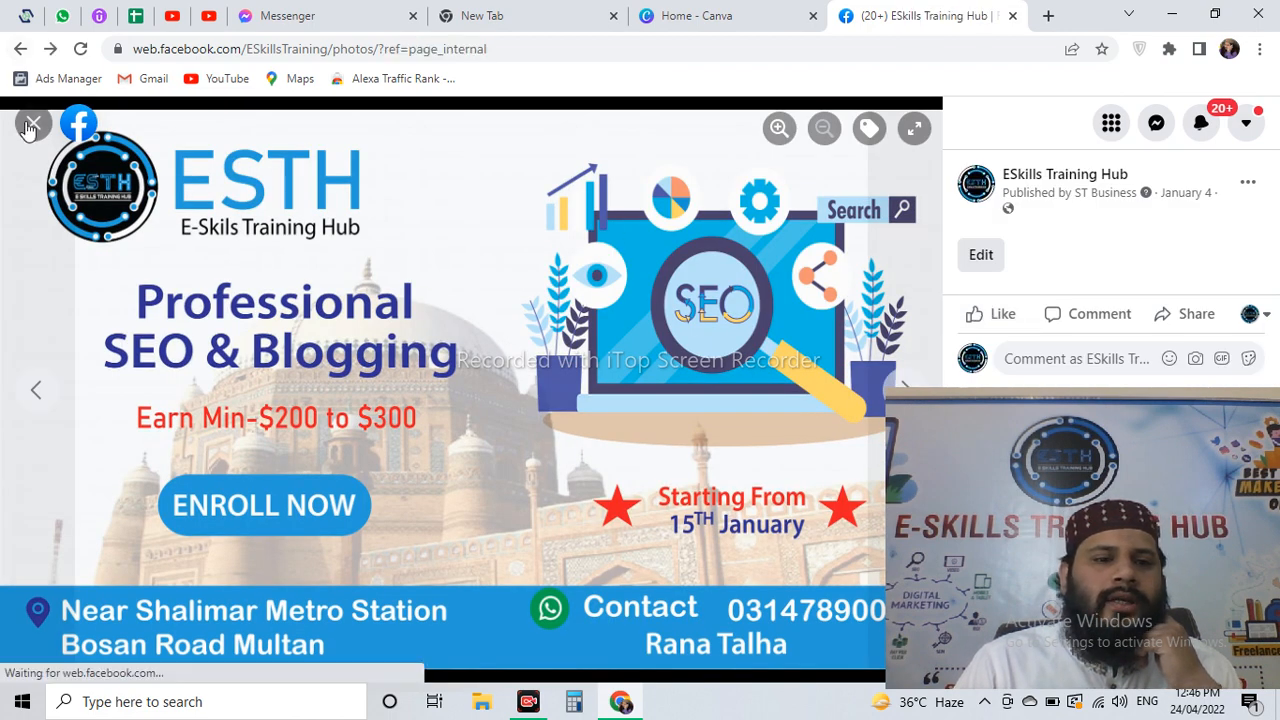
scroll(460, 315, down, 3)
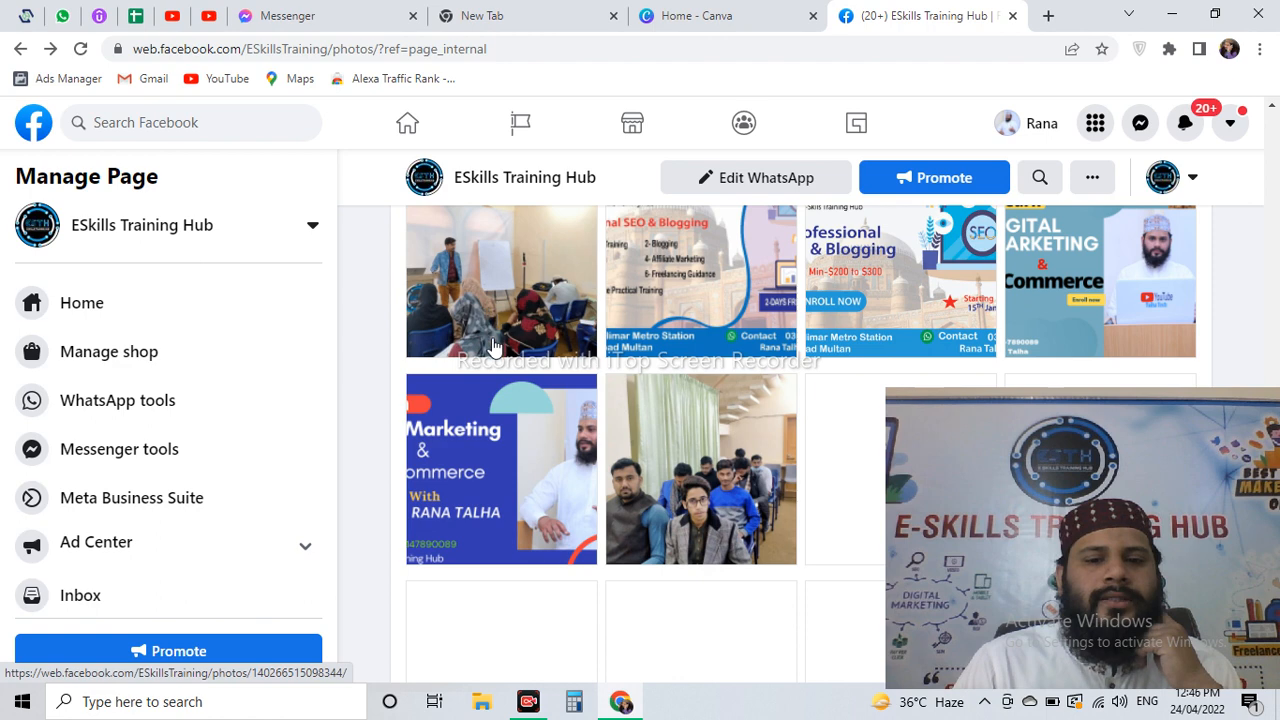
click(524, 464)
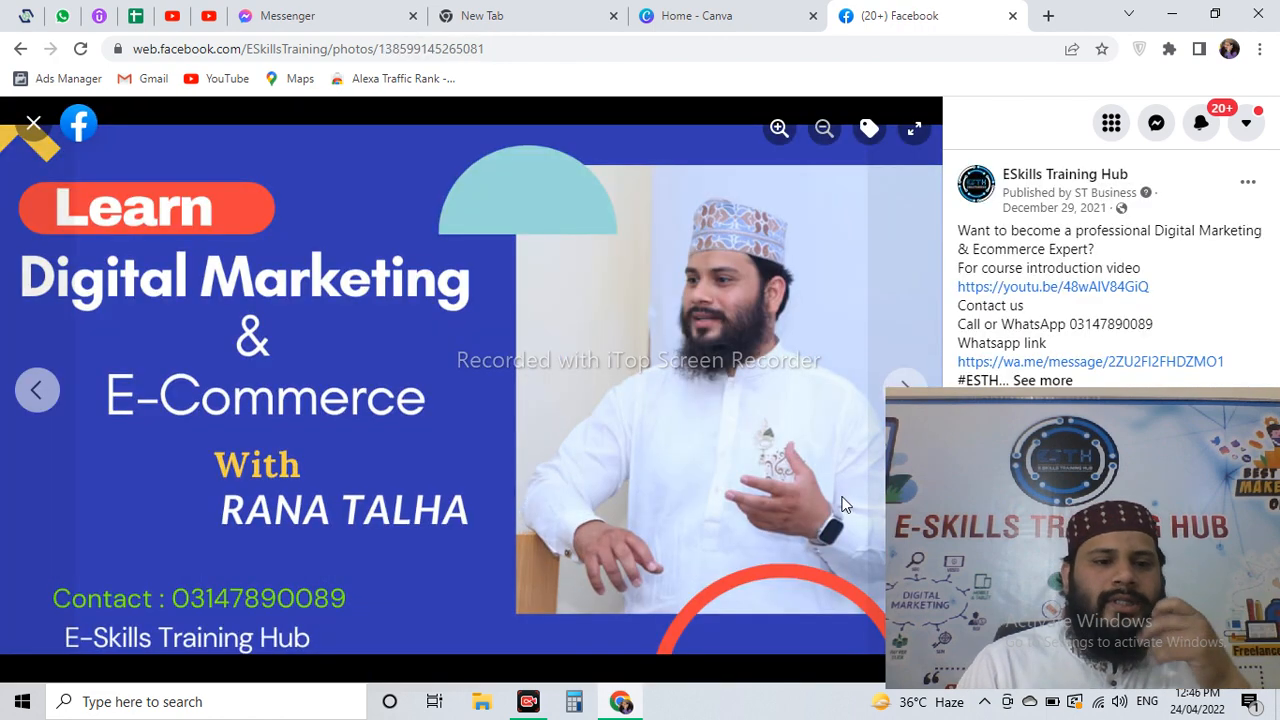
drag(1029, 499, 1064, 490)
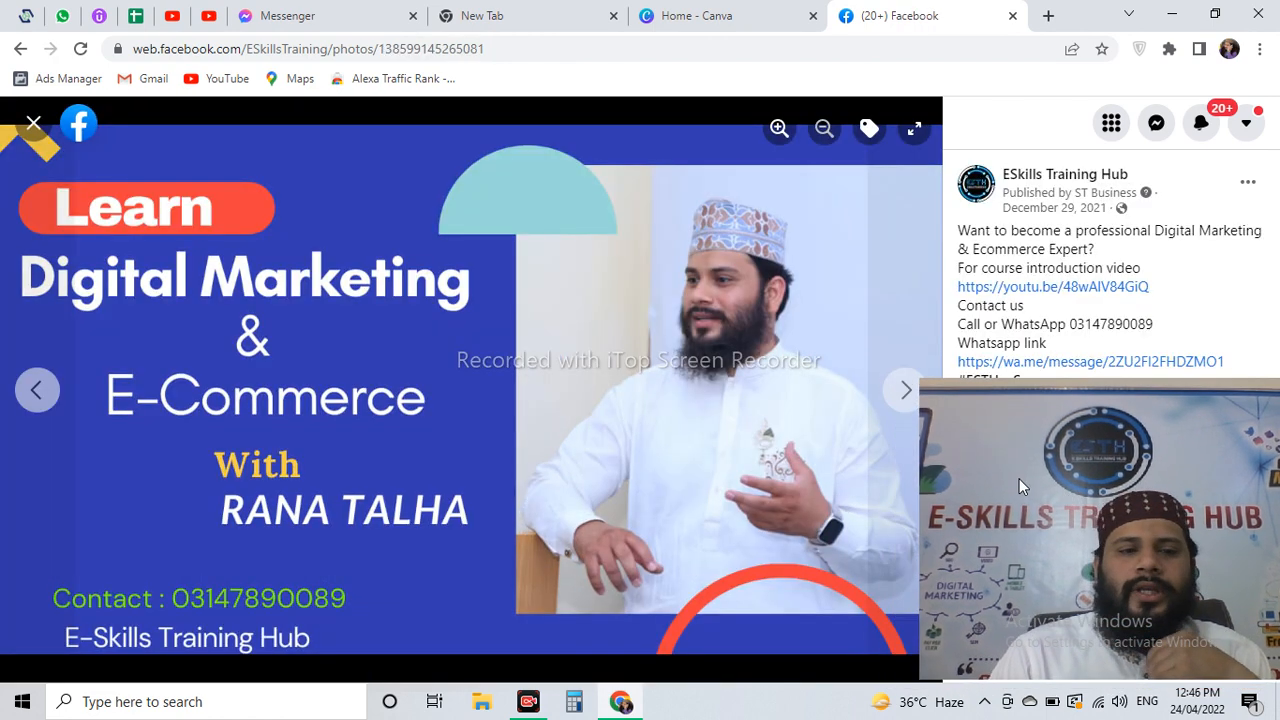
click(33, 122)
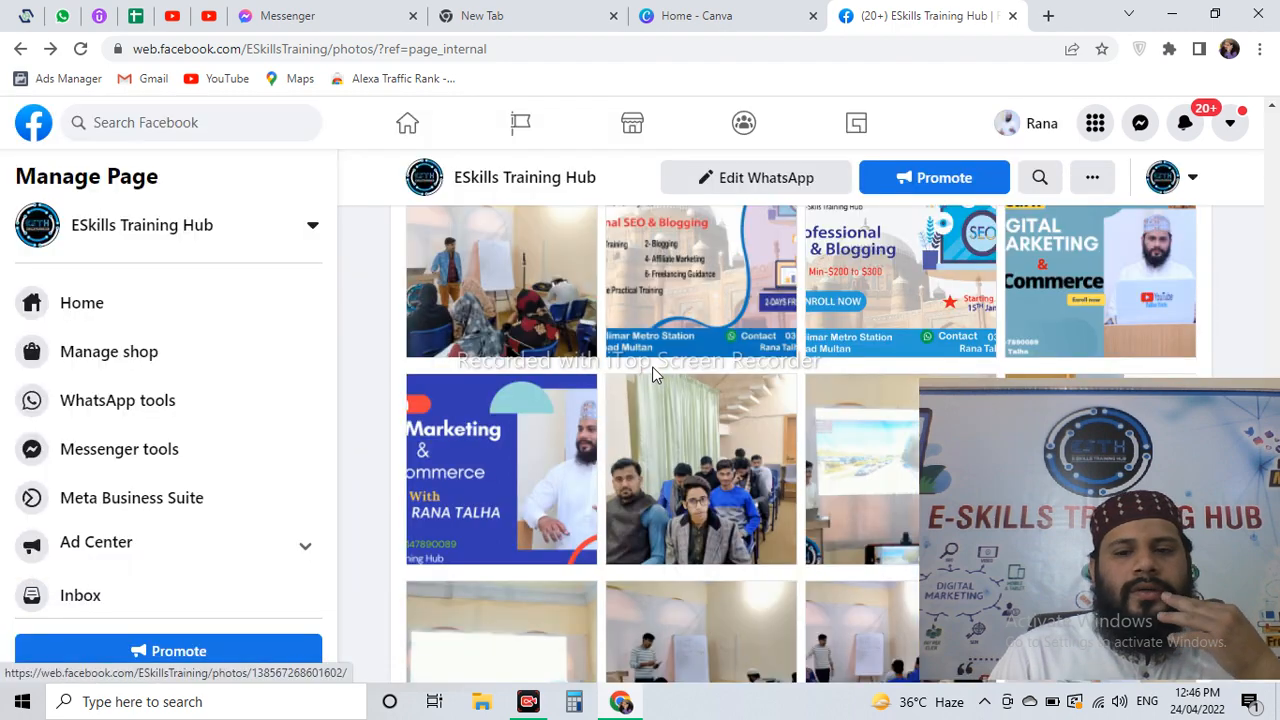
- Browse the page's oldest photos for more SEO course poster designs
scroll(652, 373, down, 10)
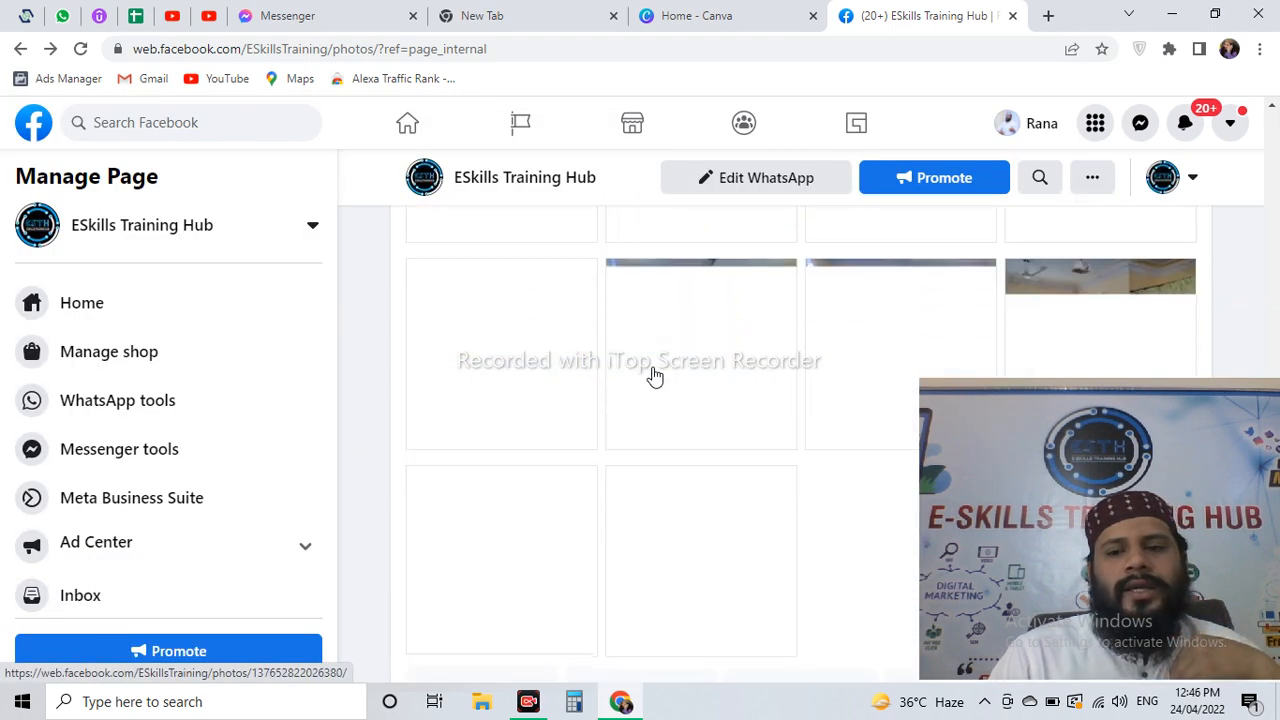
scroll(655, 377, down, 6)
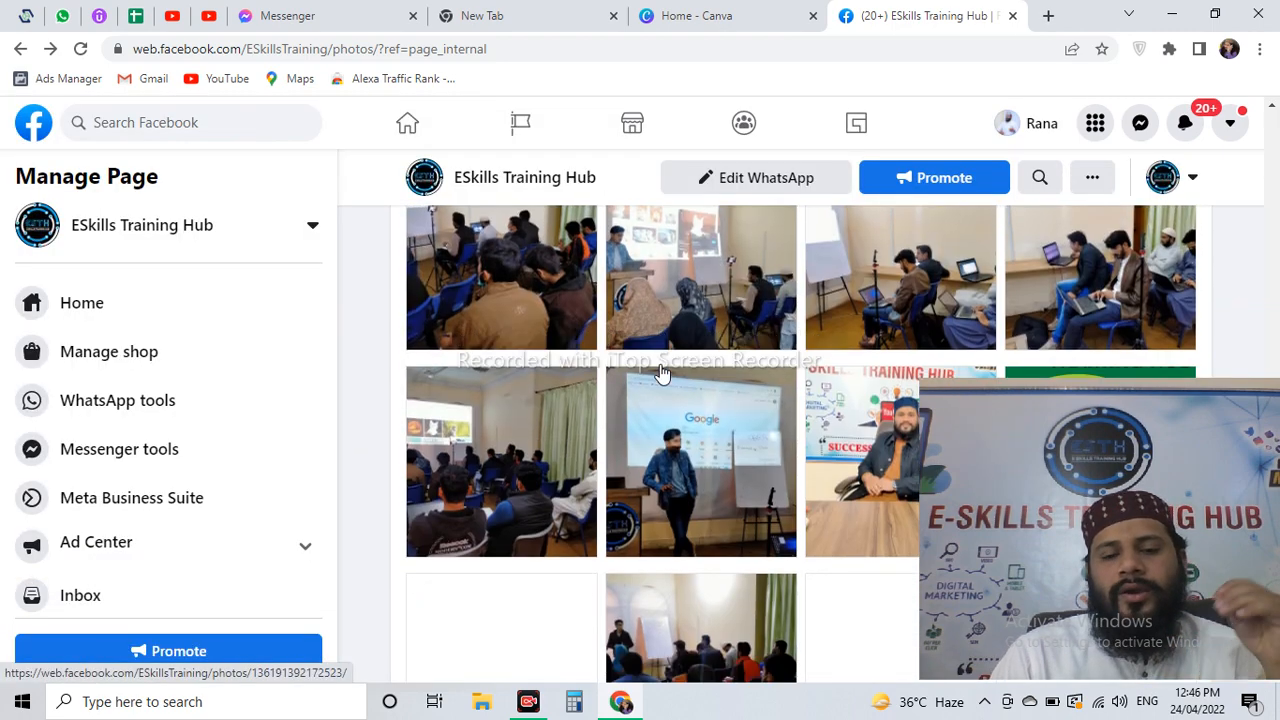
scroll(660, 373, down, 6)
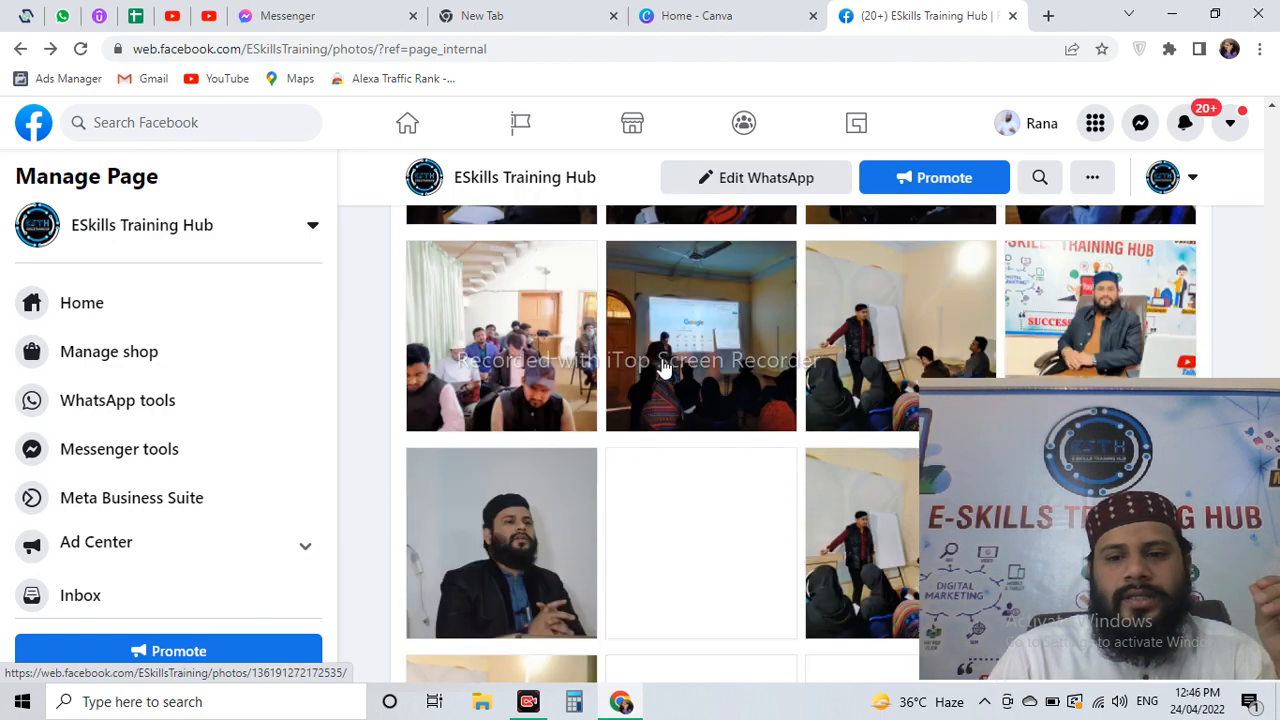
scroll(663, 368, down, 6)
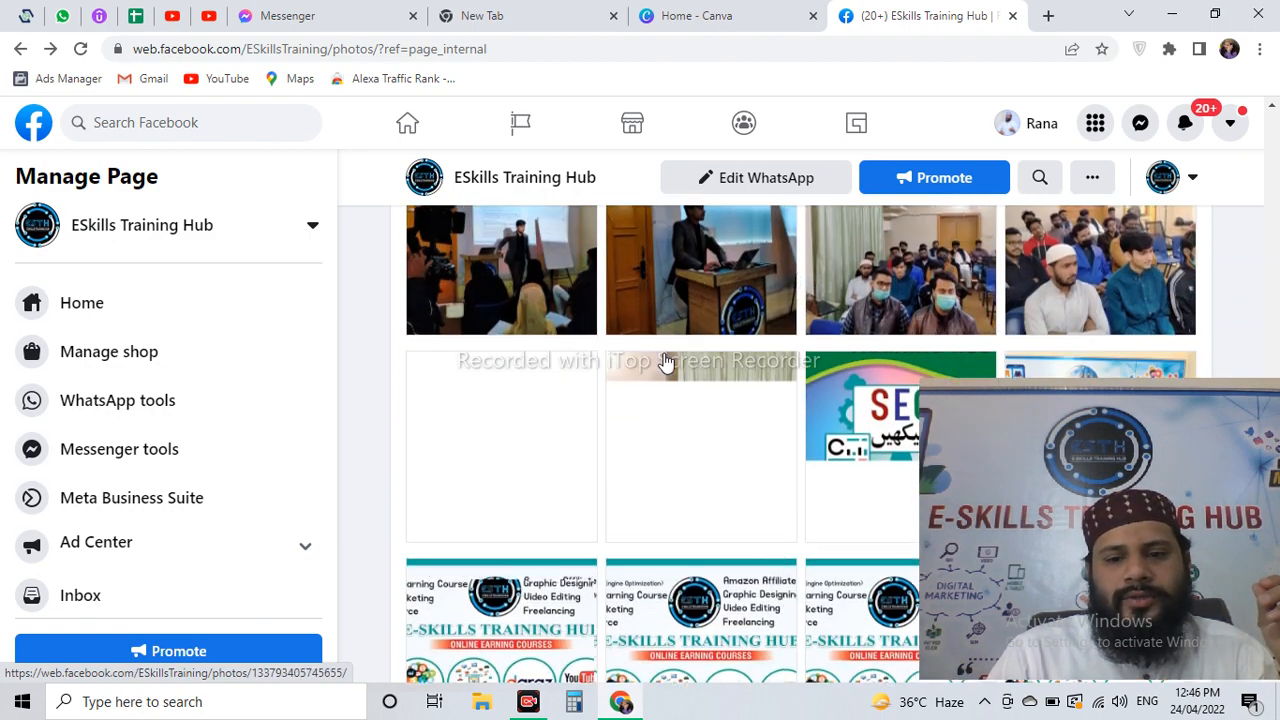
scroll(666, 362, down, 6)
scroll(666, 362, down, 5)
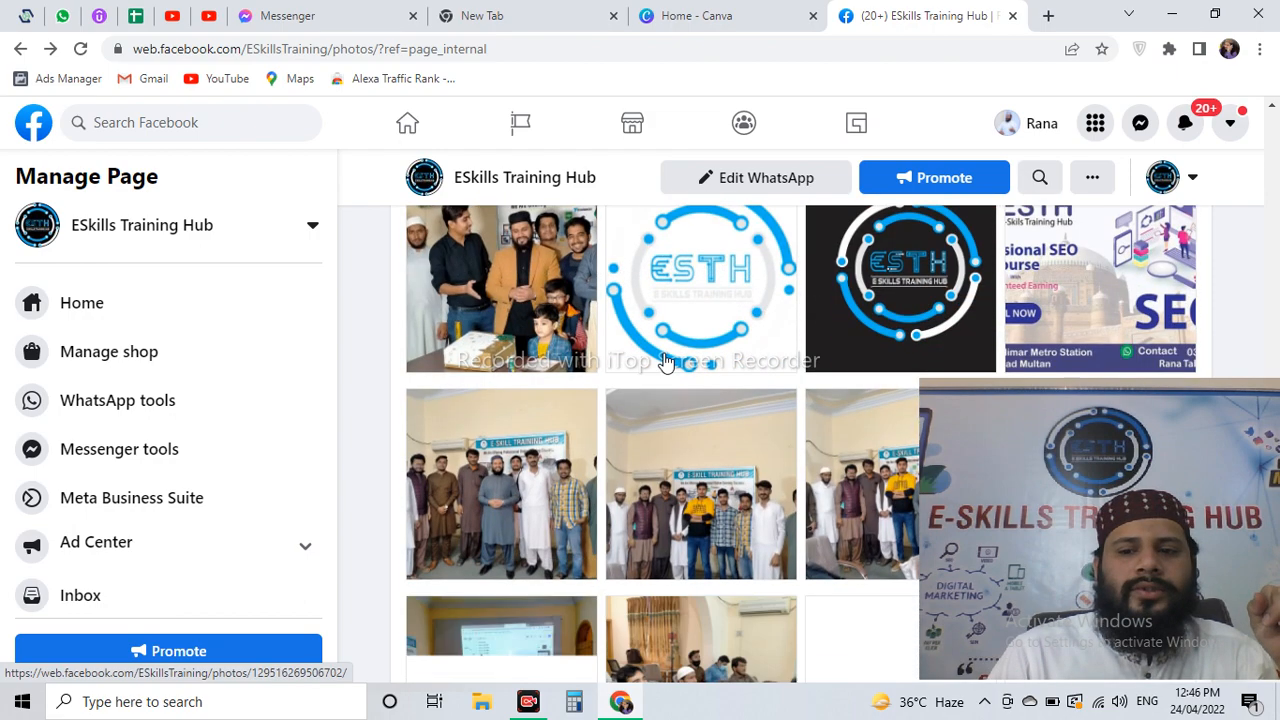
scroll(666, 362, down, 2)
scroll(893, 335, down, 3)
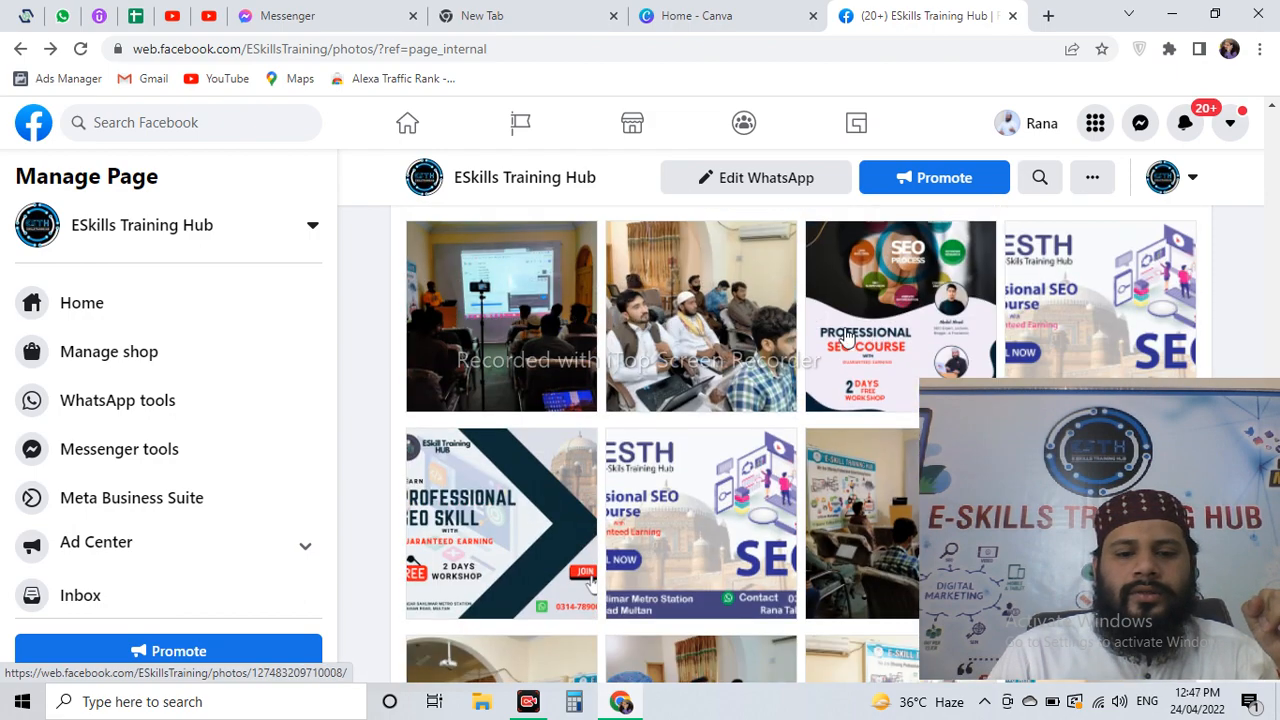
- View the Professional SEO Skill workshop poster, and close the Facebook page to return to Canva
click(497, 502)
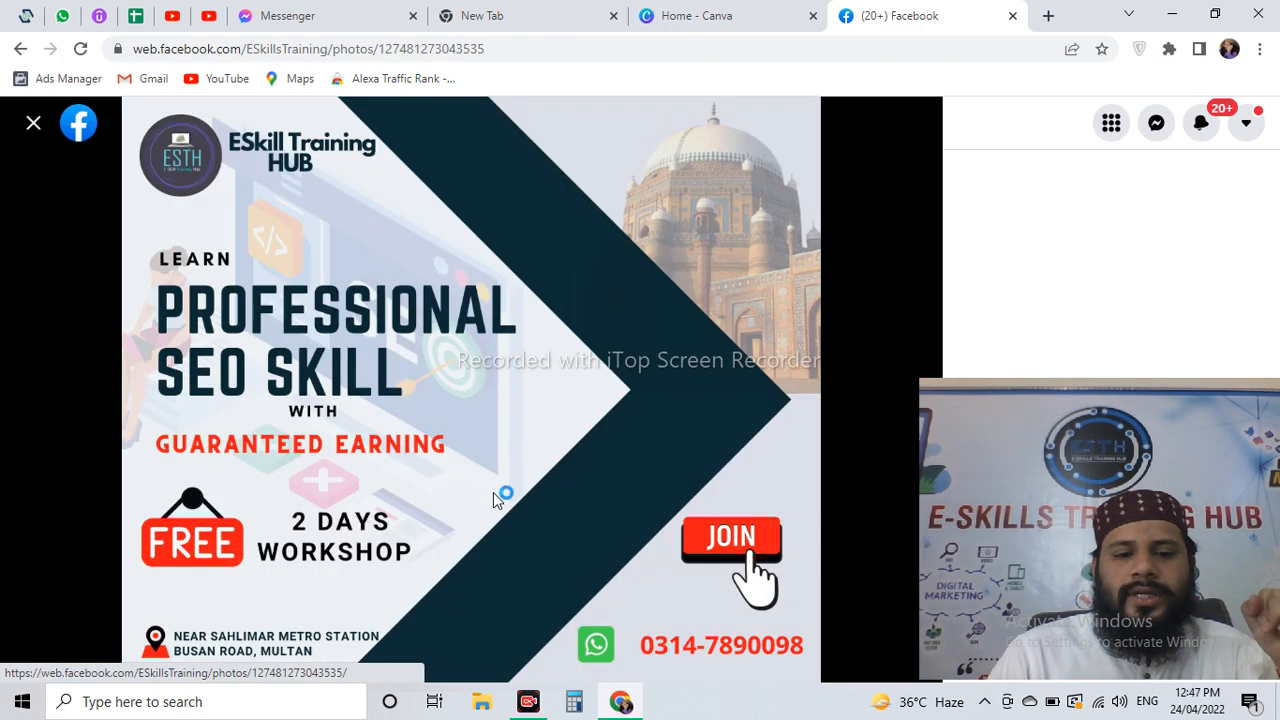
click(35, 126)
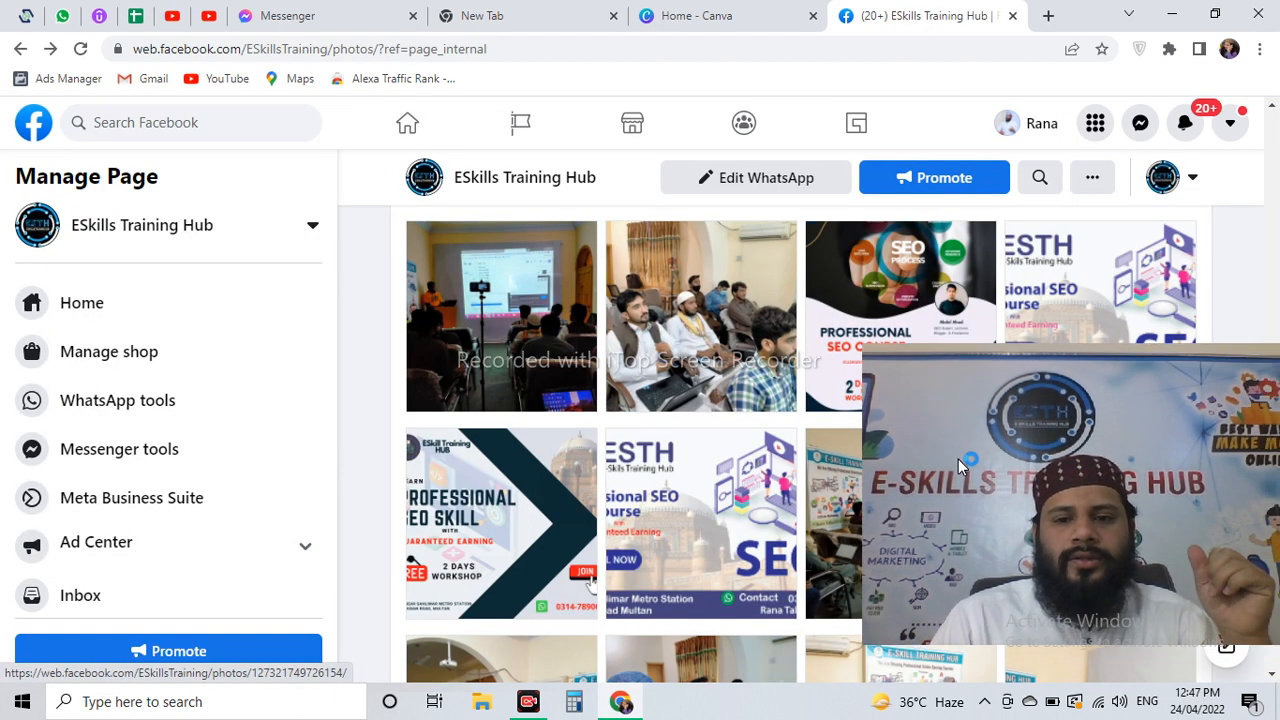
click(1013, 16)
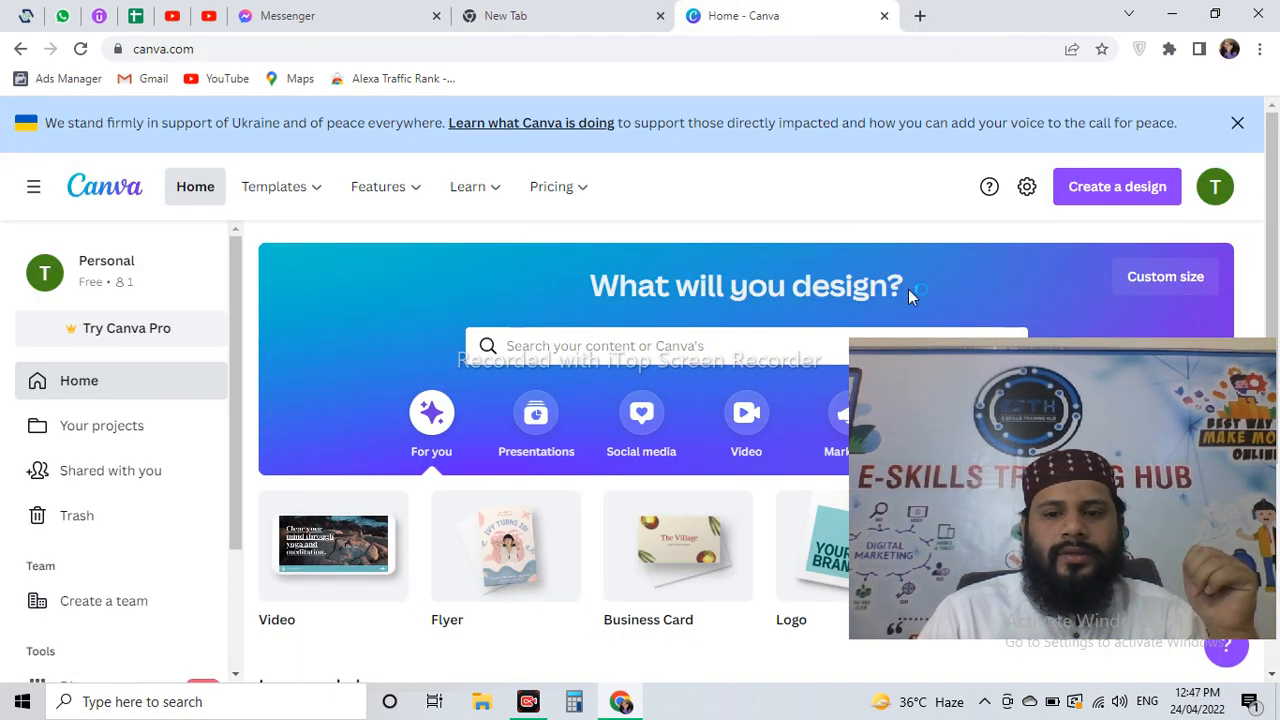
drag(1025, 500, 648, 288)
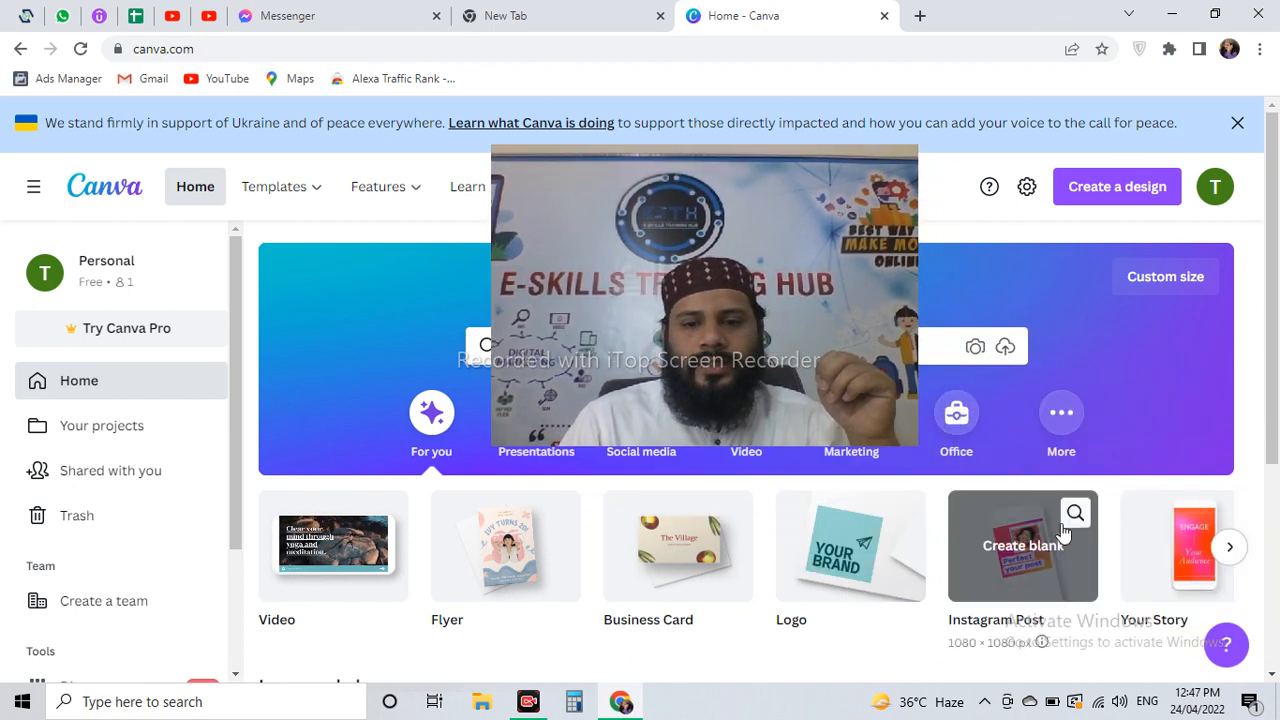
drag(920, 451, 720, 324)
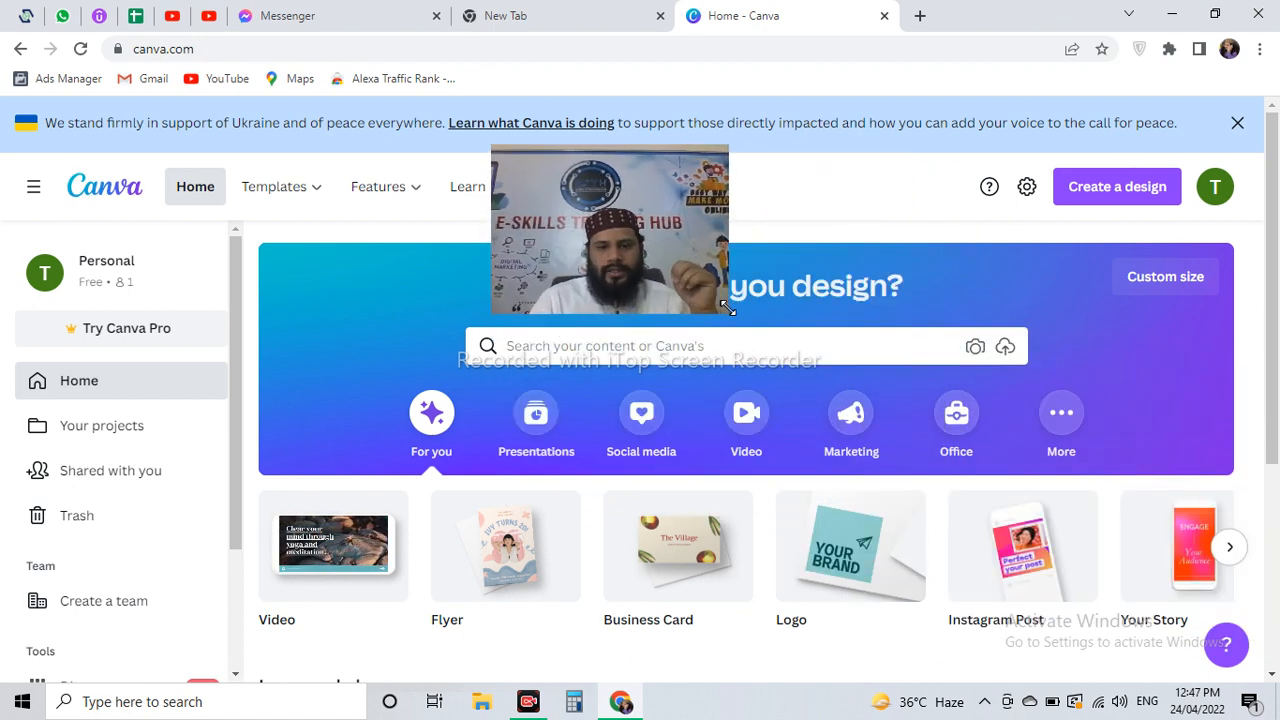
drag(691, 281, 292, 216)
drag(200, 124, 932, 139)
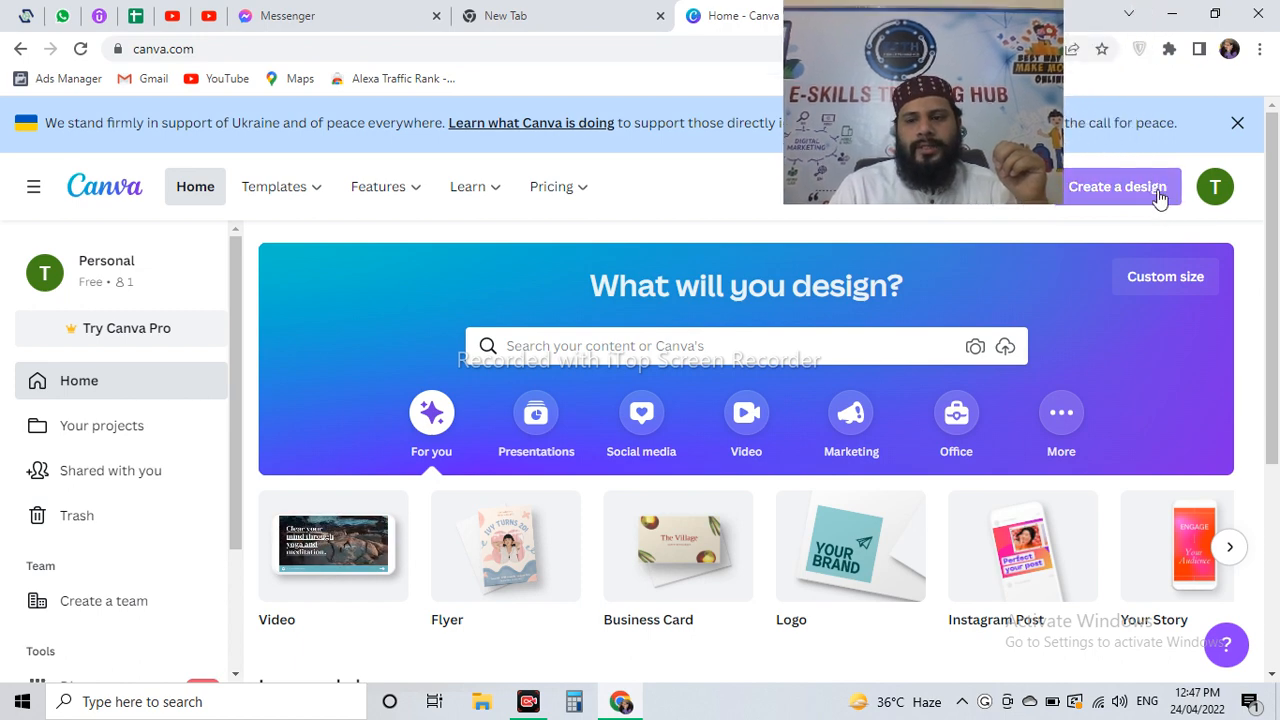
- Look over Canva's template categories, suggested design types and the recent designs on the home page
mouse_move(278, 188)
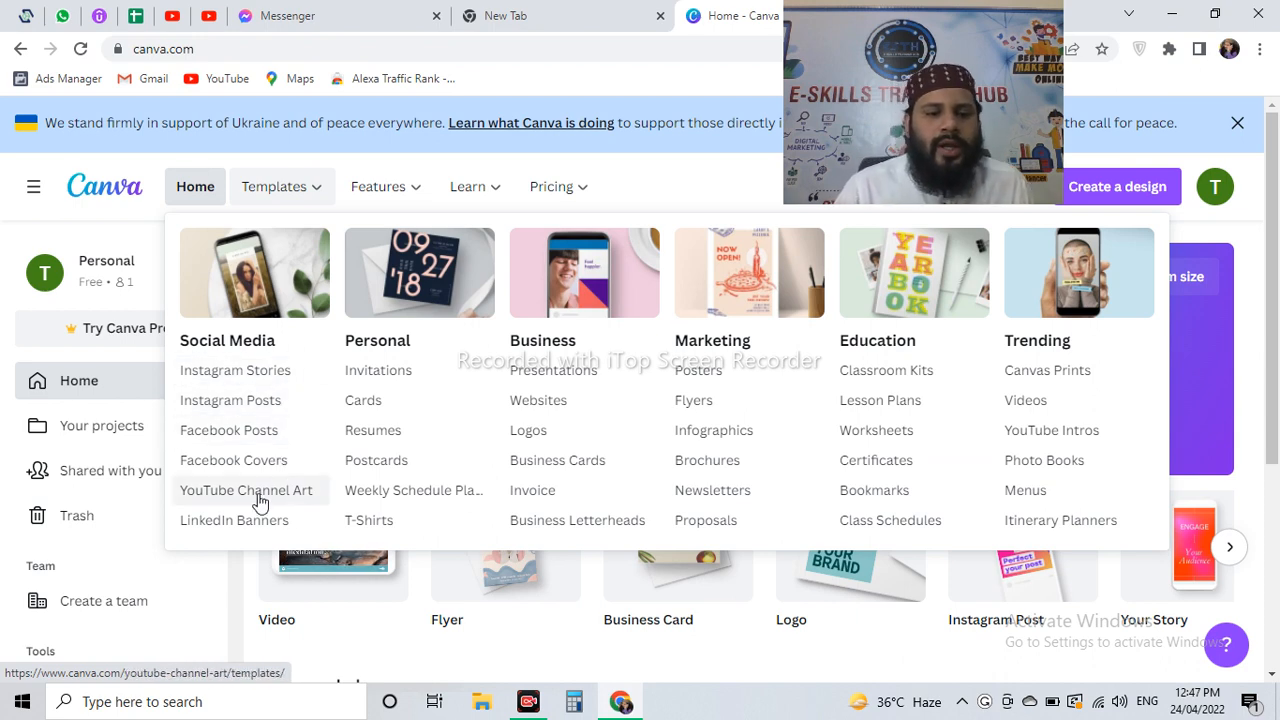
drag(844, 95, 78, 83)
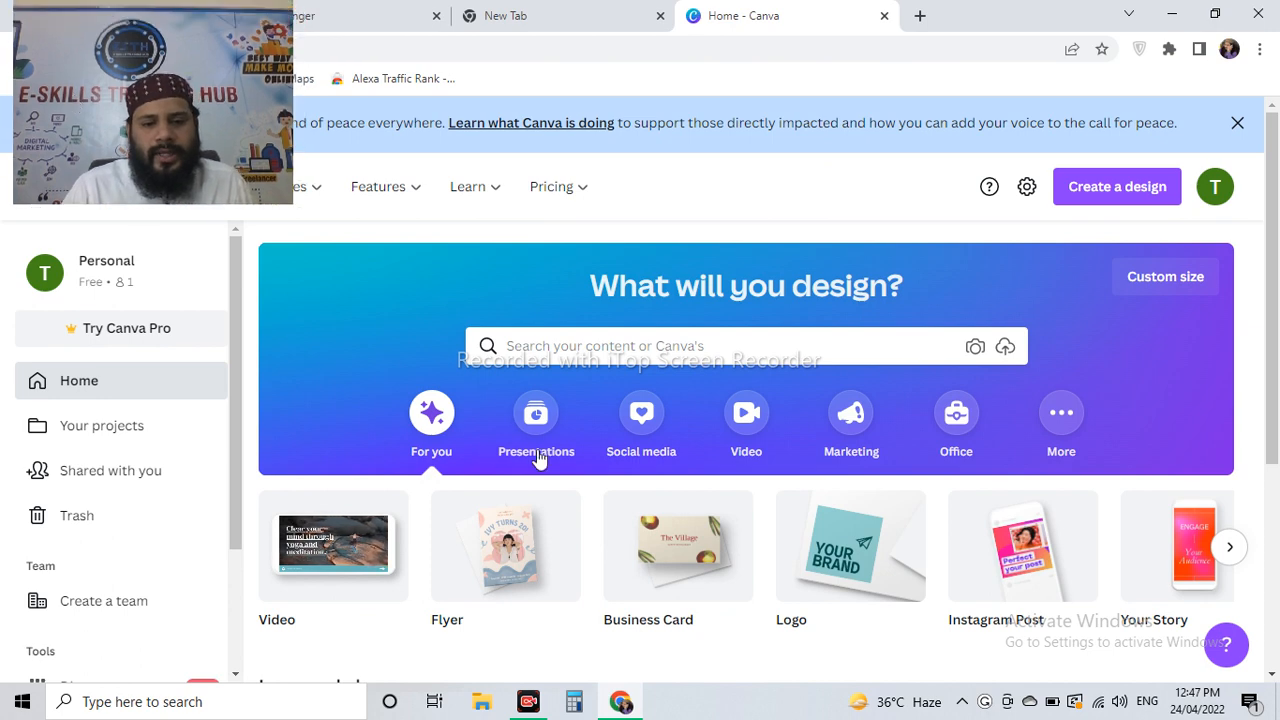
scroll(689, 456, down, 2)
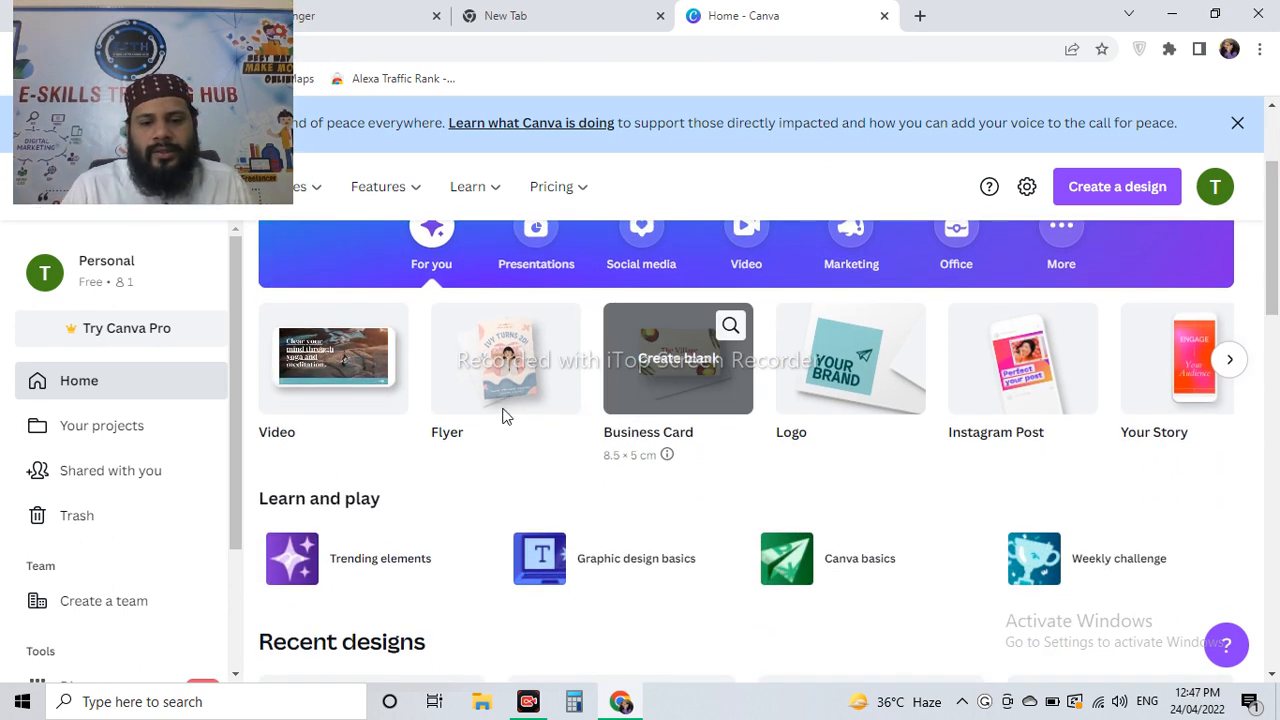
mouse_move(1006, 420)
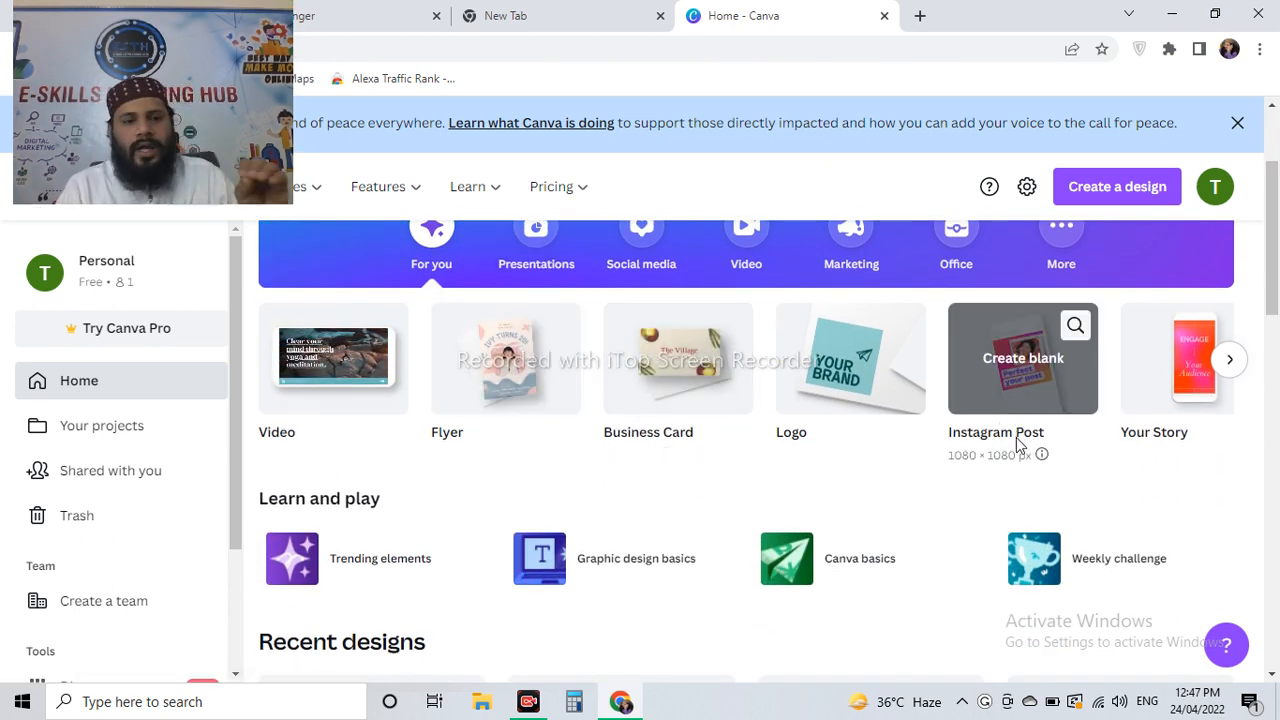
scroll(1018, 440, down, 5)
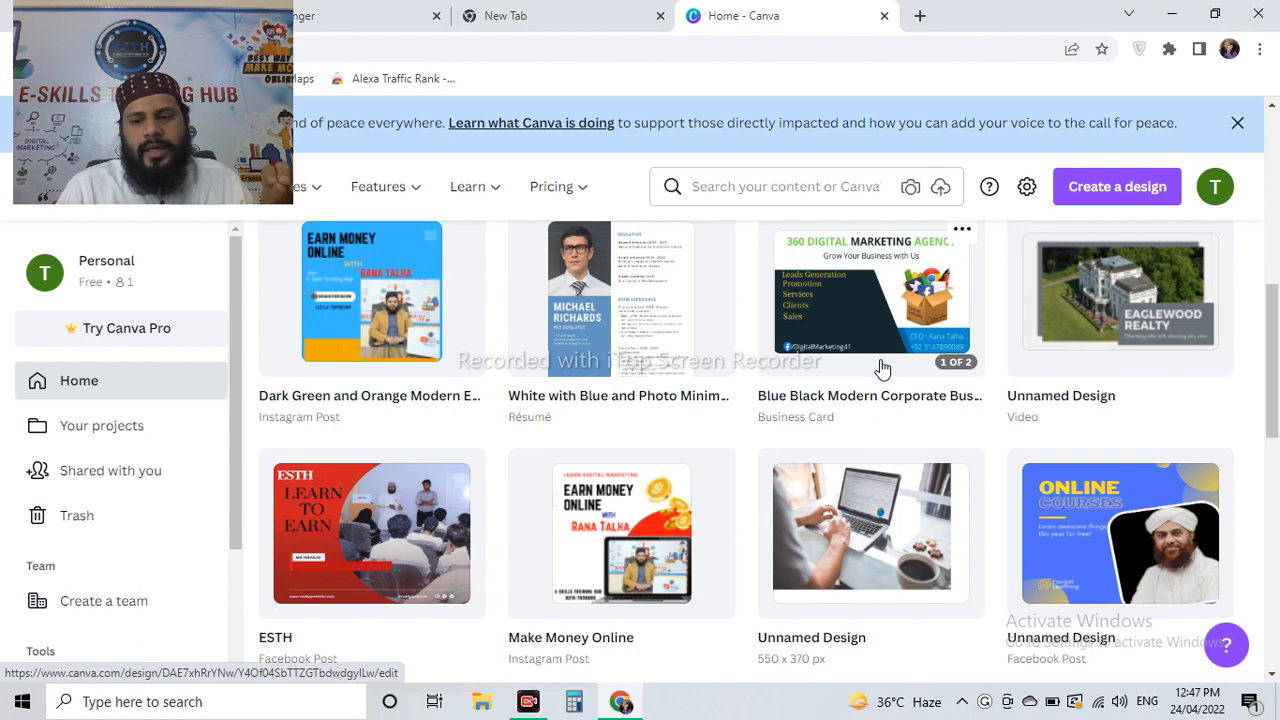
scroll(882, 370, down, 5)
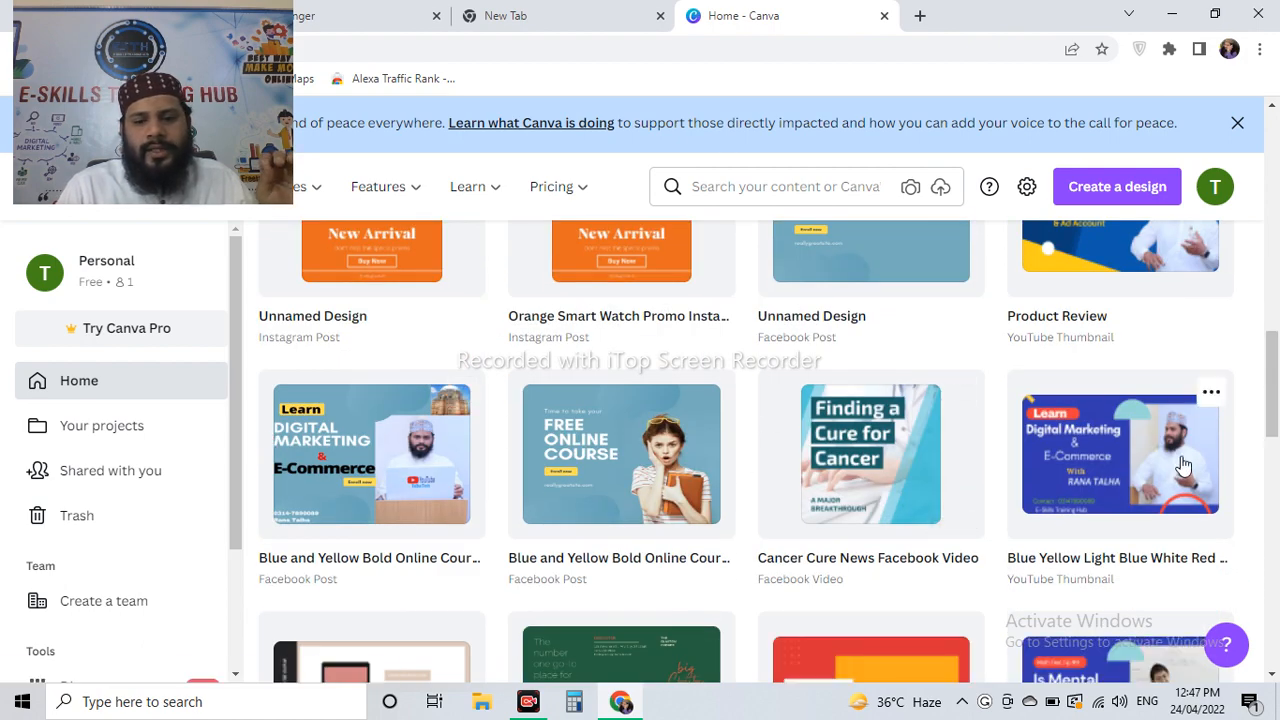
scroll(1183, 466, down, 3)
scroll(1050, 418, down, 2)
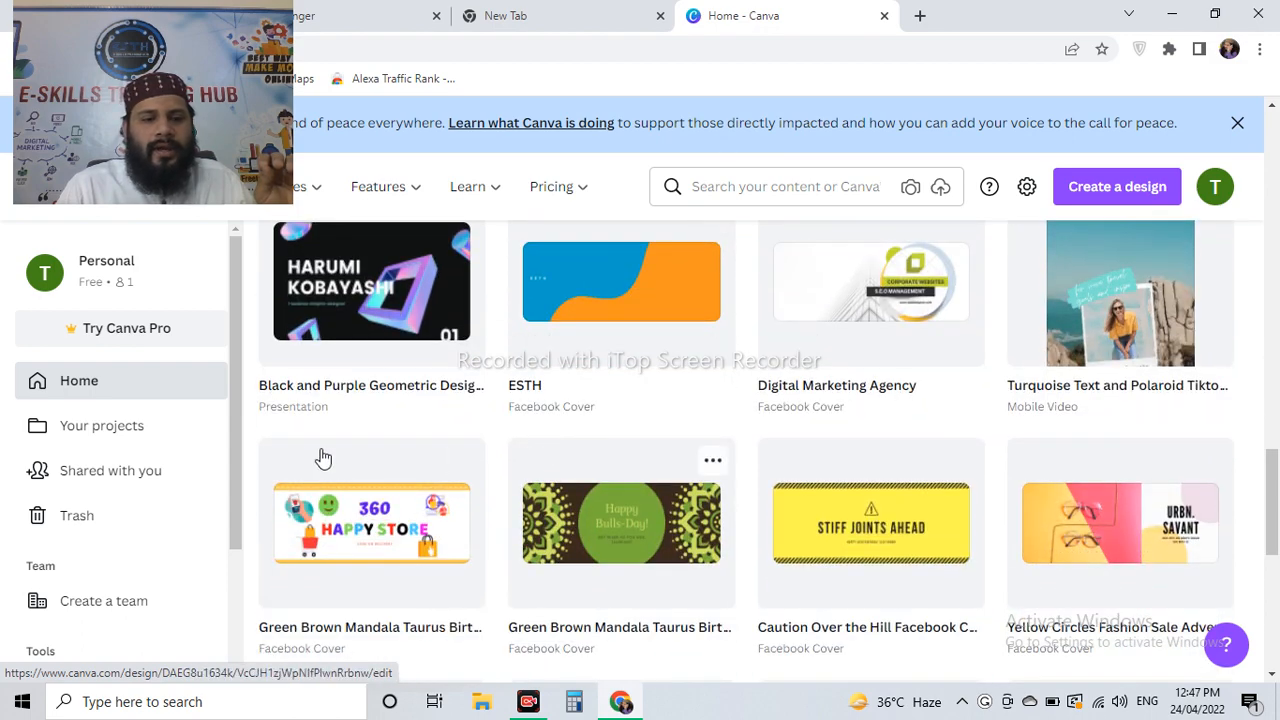
scroll(491, 494, up, 10)
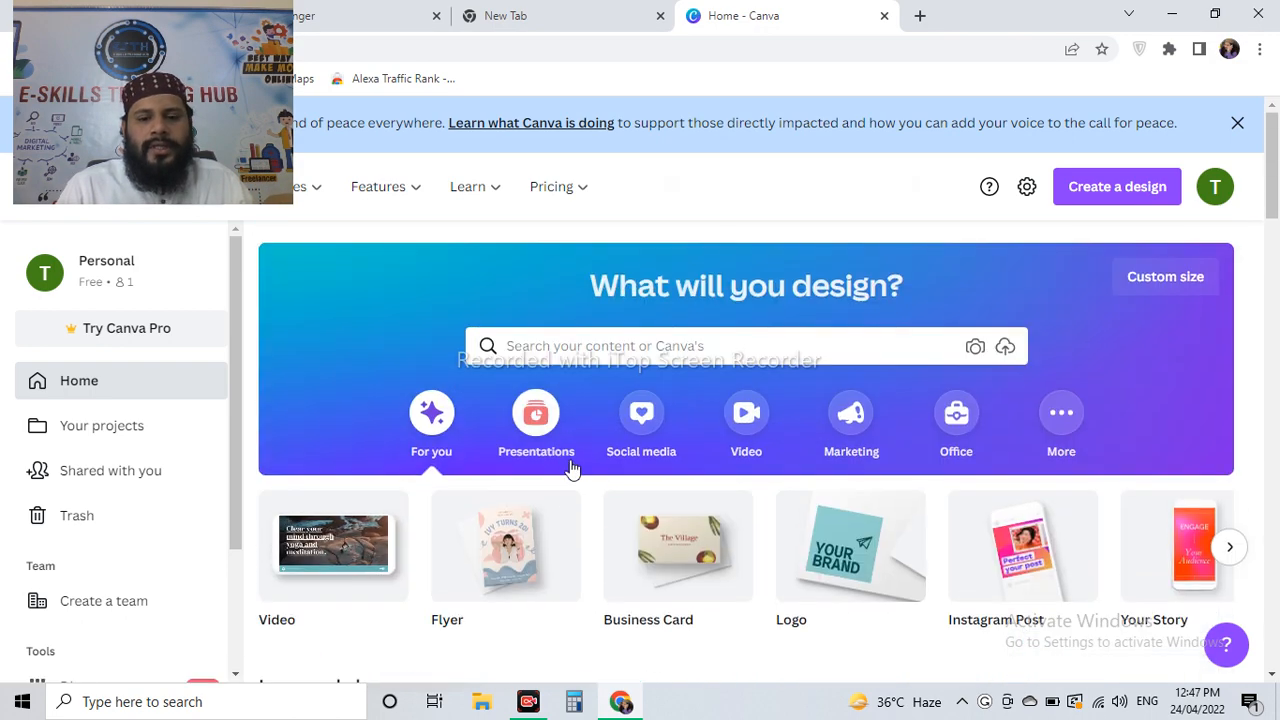
- Display the Facebook formats among the social media design types on the Canva home page
click(641, 430)
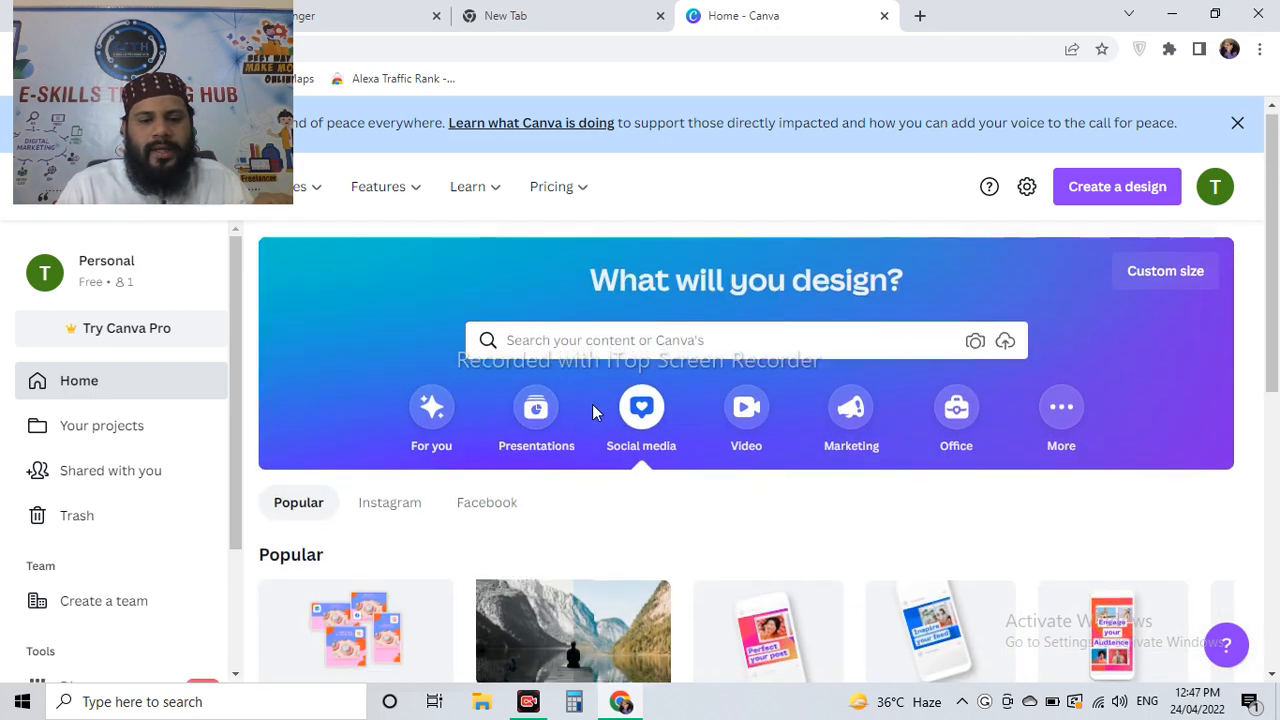
scroll(520, 415, down, 1)
click(466, 422)
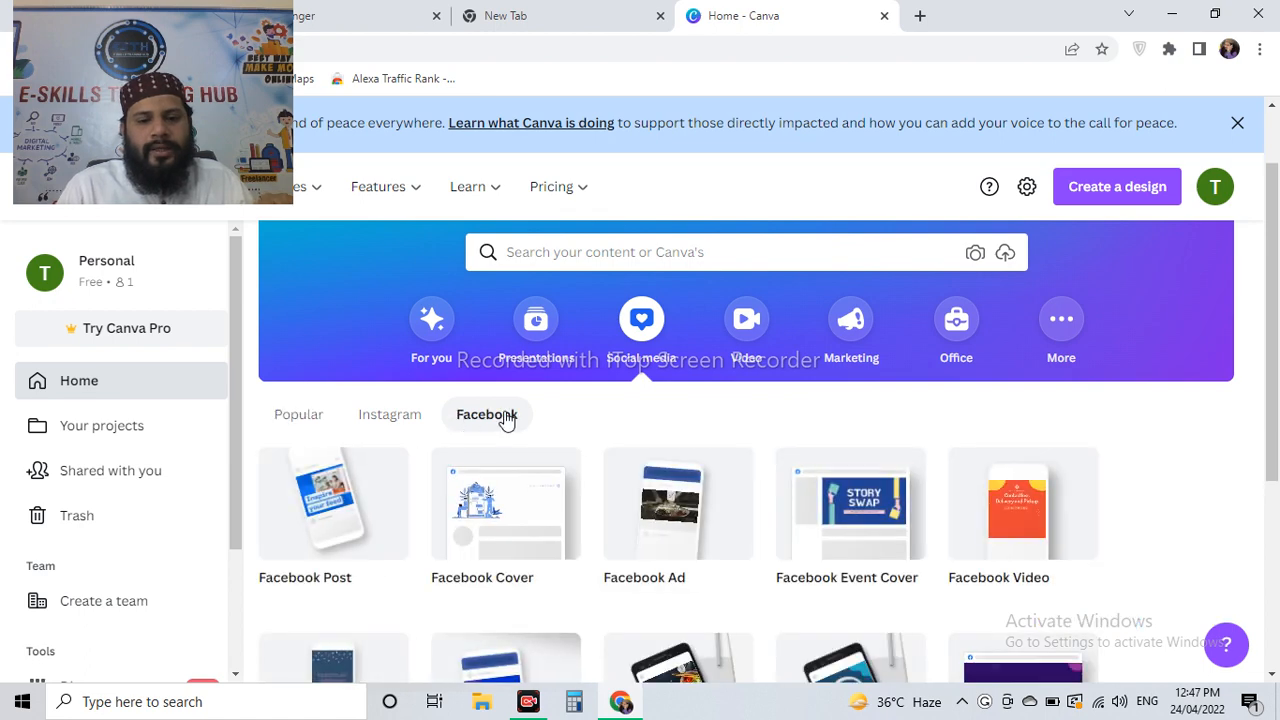
scroll(480, 418, down, 2)
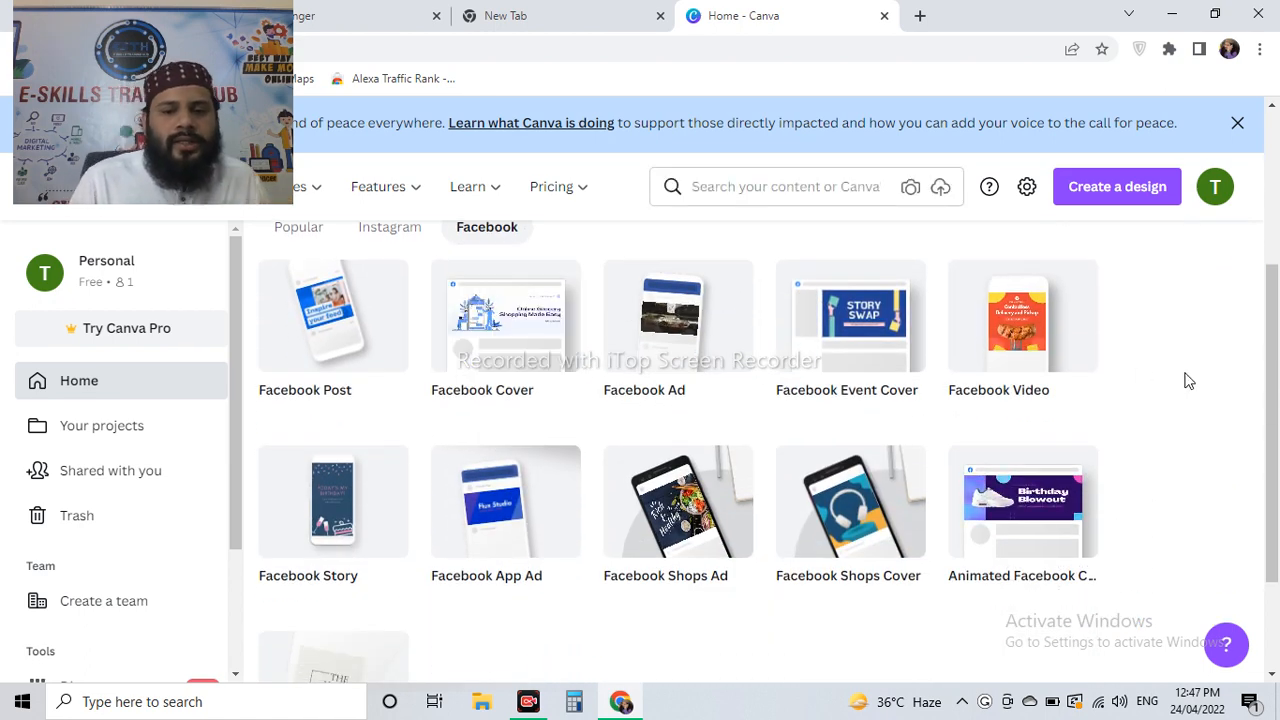
- Look over the Facebook design formats and create a blank Facebook Post design
mouse_move(374, 391)
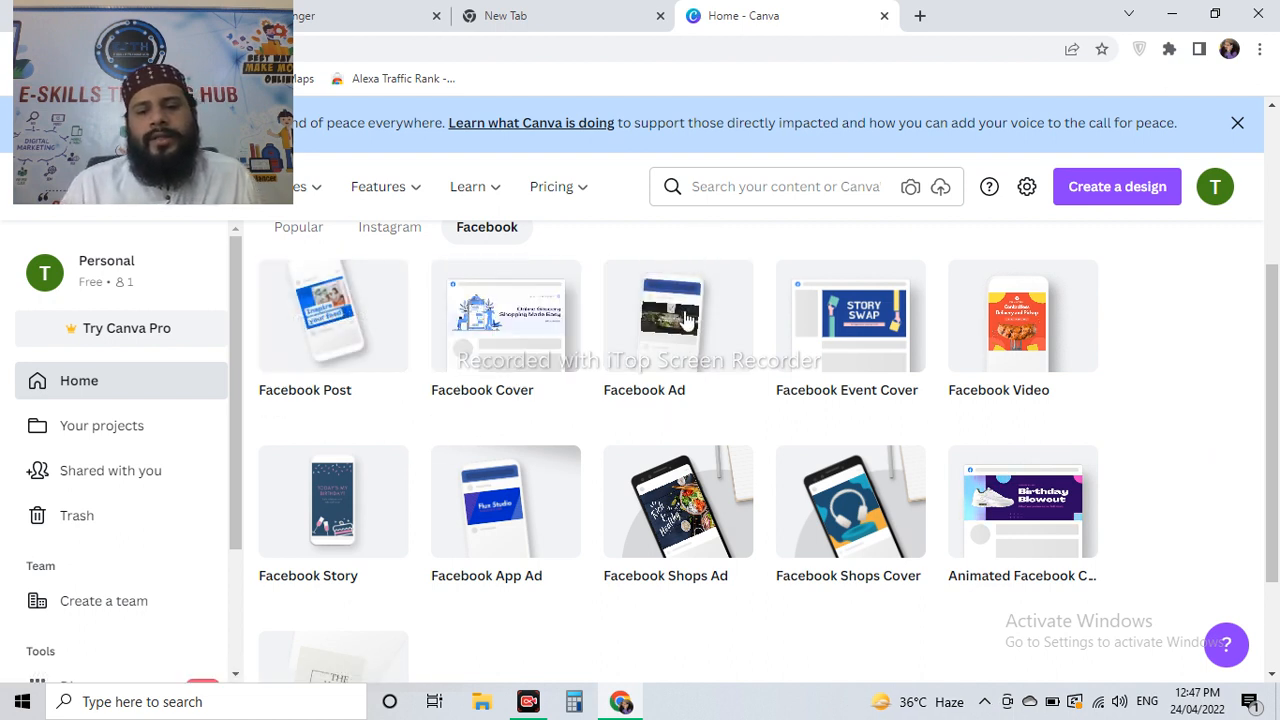
mouse_move(864, 357)
mouse_move(1086, 353)
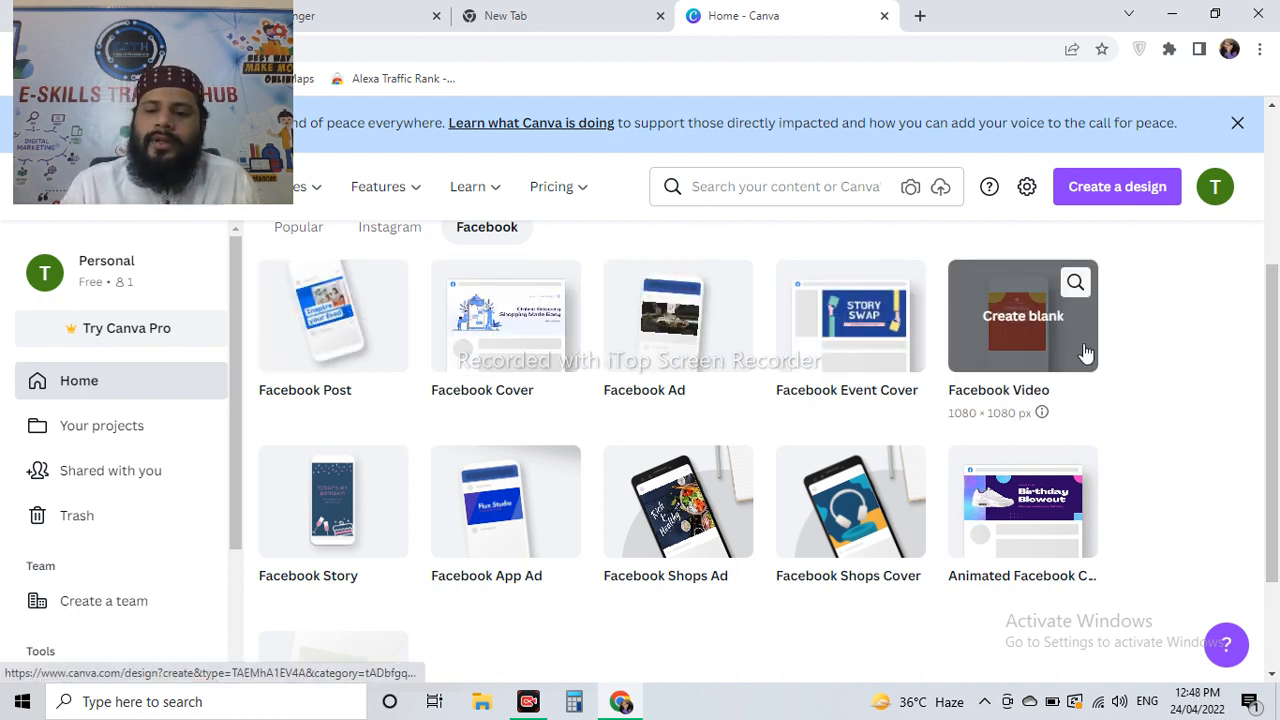
scroll(1030, 357, down, 1)
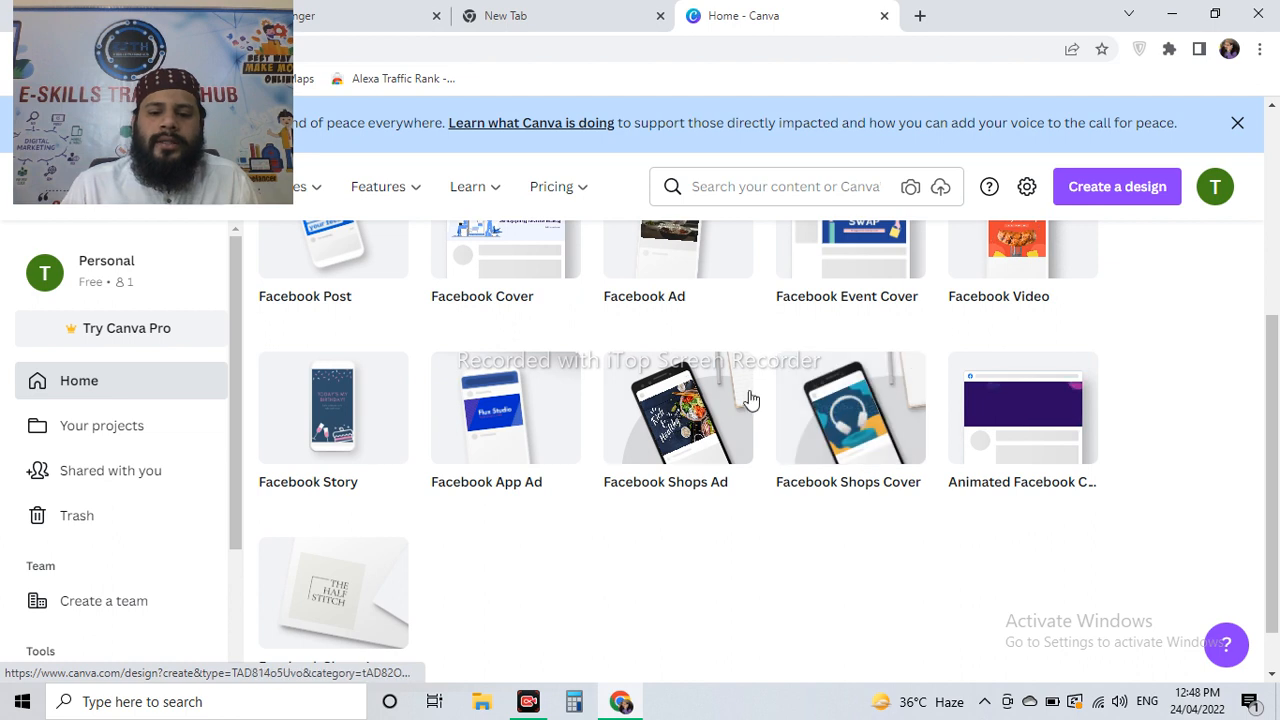
scroll(531, 514, up, 2)
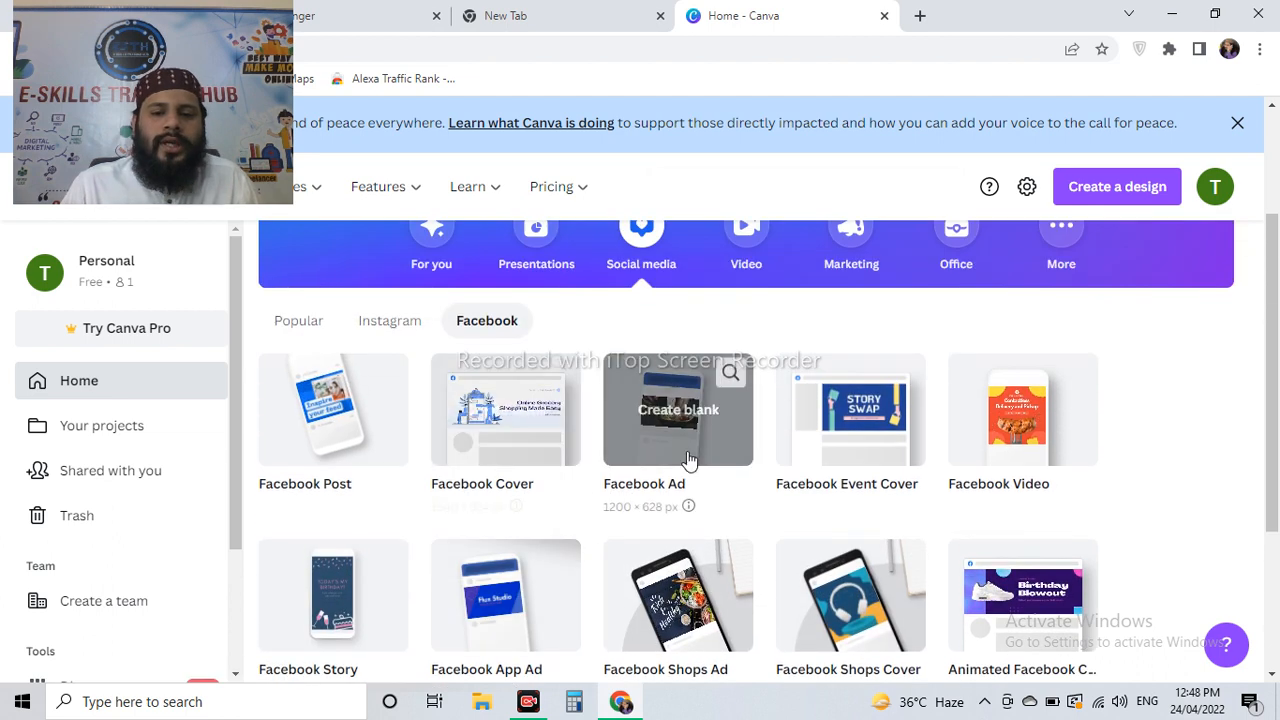
click(336, 449)
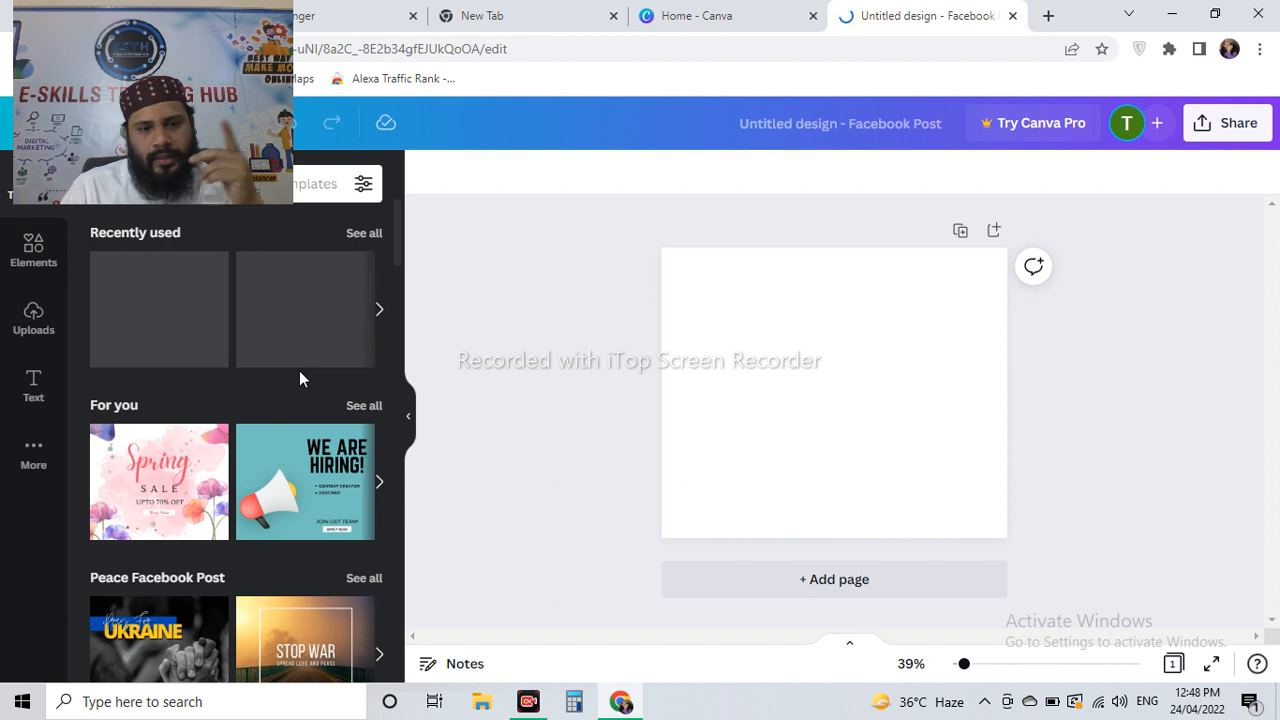
- Search the Facebook post templates for "digital marketing"
drag(139, 100, 1088, 87)
click(194, 190)
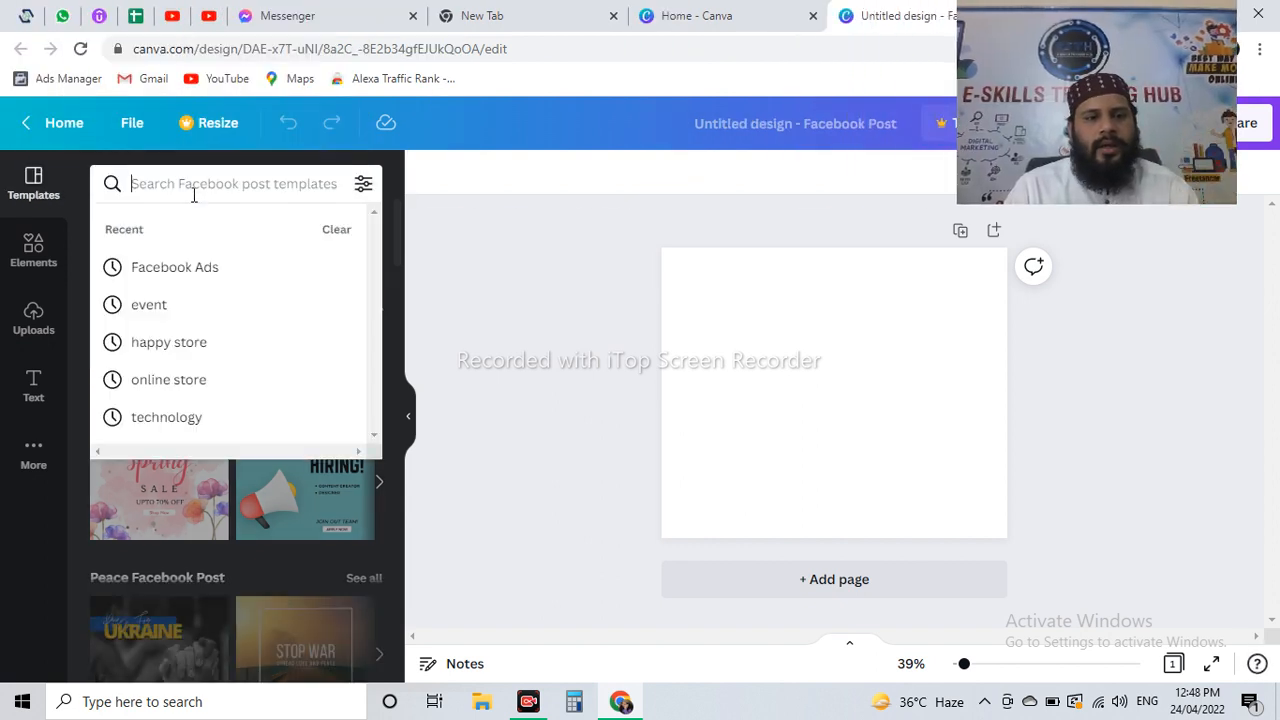
text(digit)
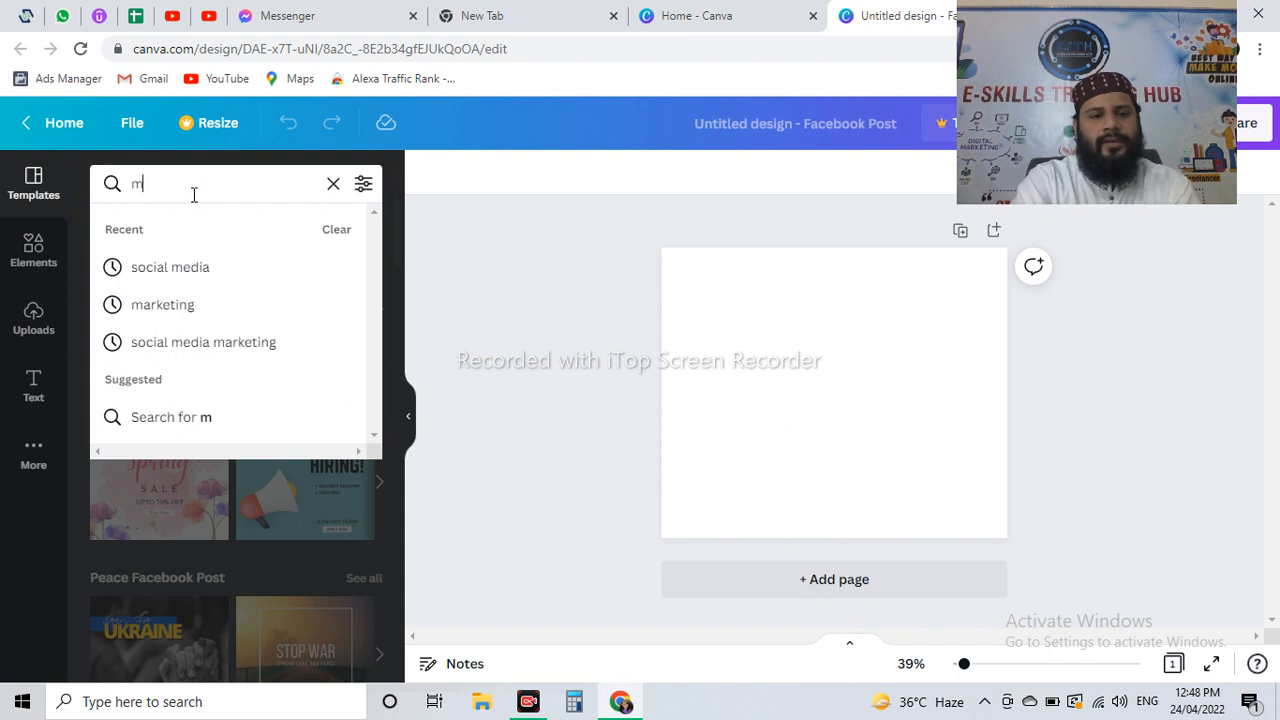
text(al markeyin)
key(Return)
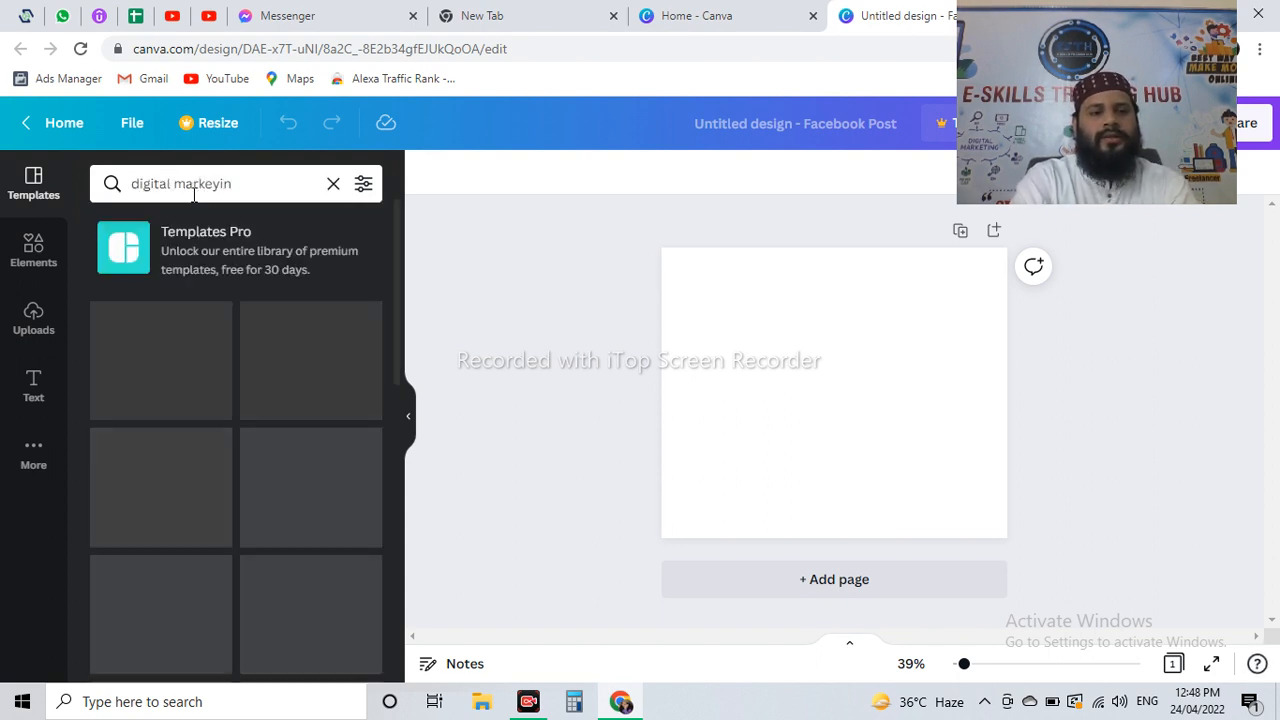
click(214, 184)
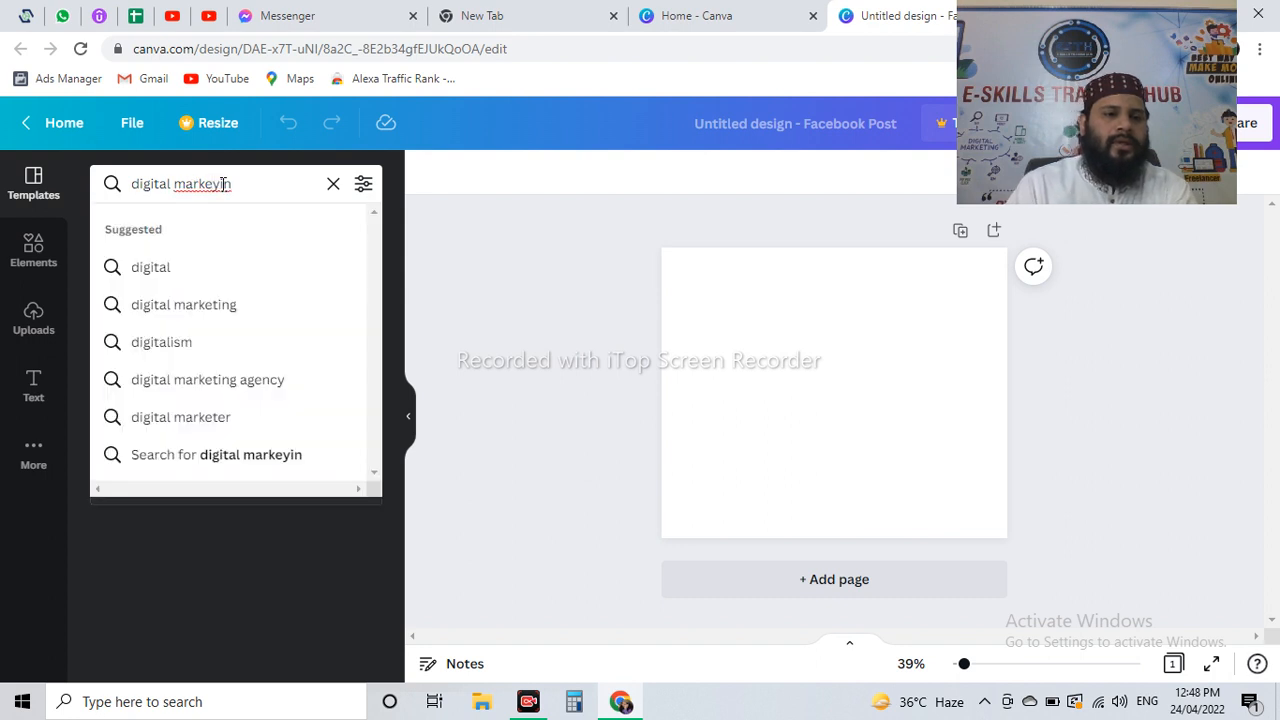
key(Delete)
text(t)
key(Return)
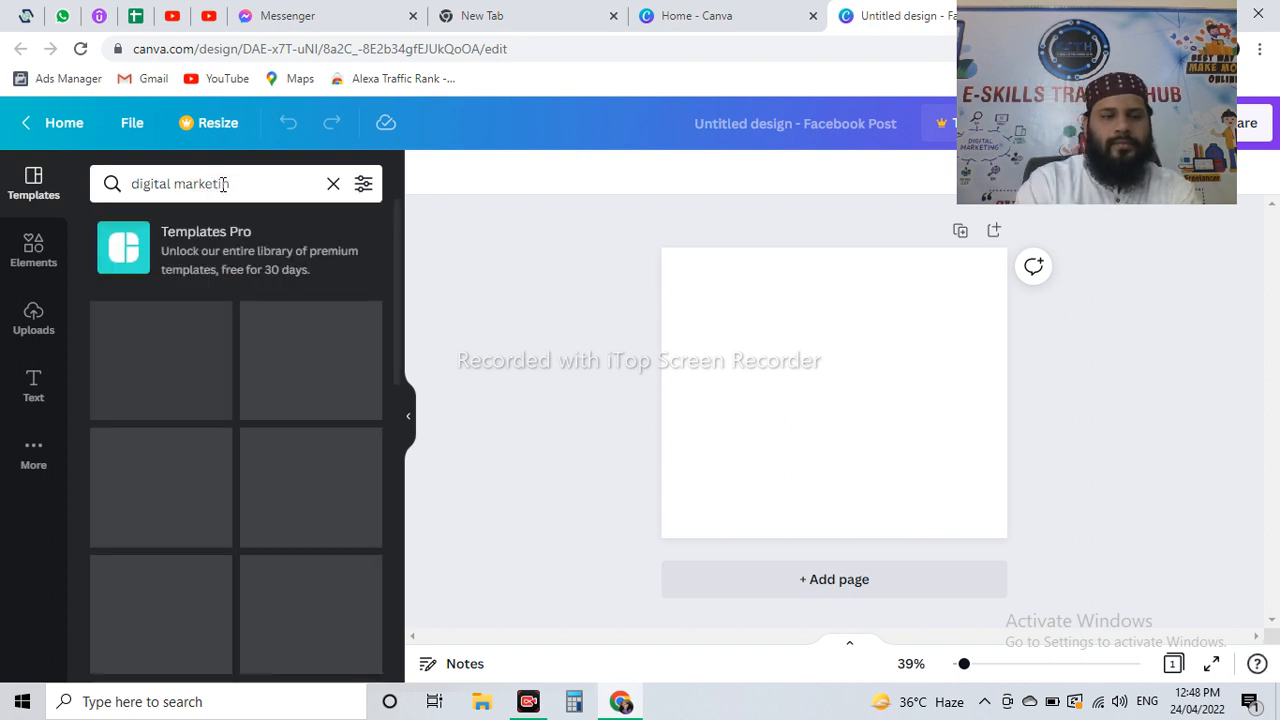
click(298, 184)
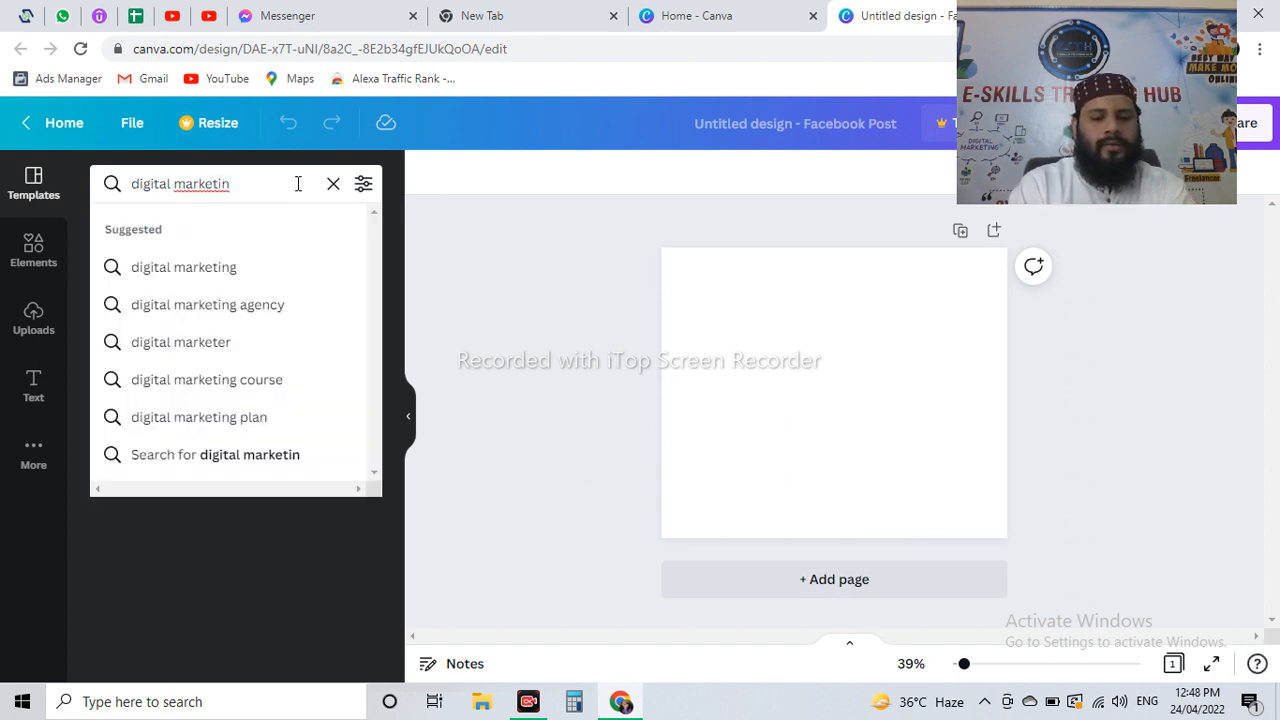
text(g)
key(Return)
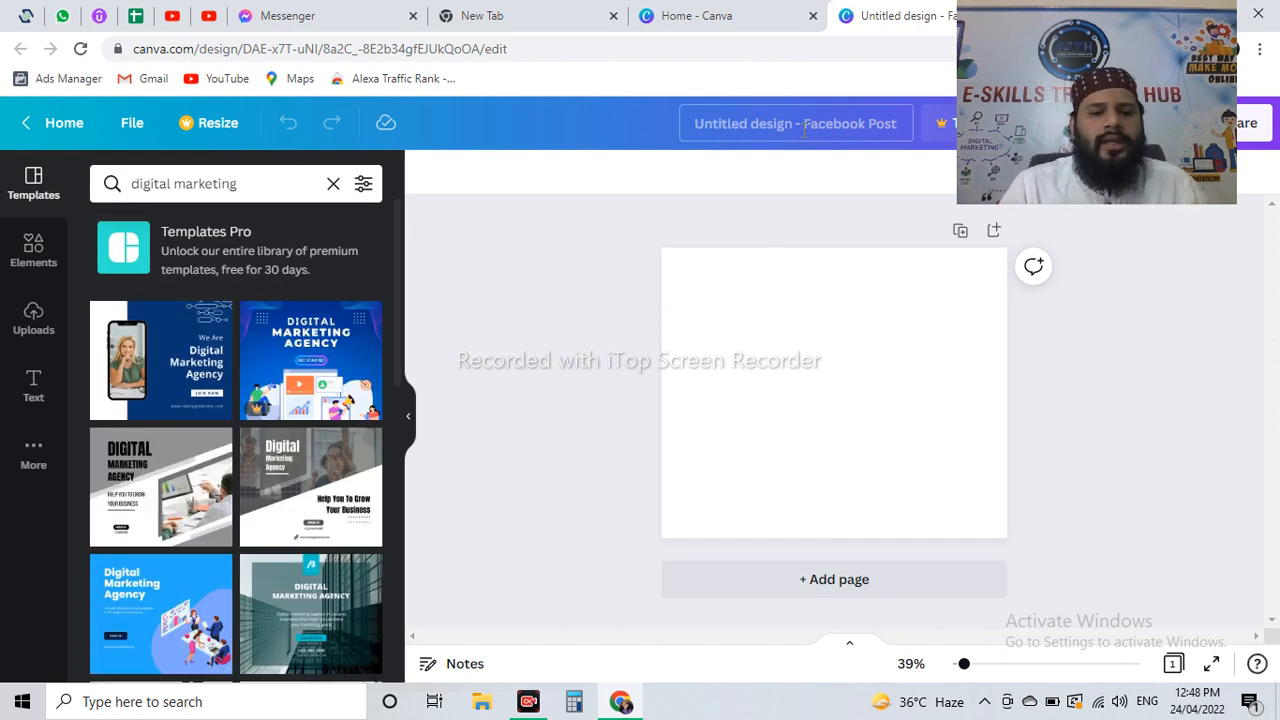
- Apply the navy and white "We Are Digital Marketing Agency" template with the phone mockup to the blank page
click(334, 343)
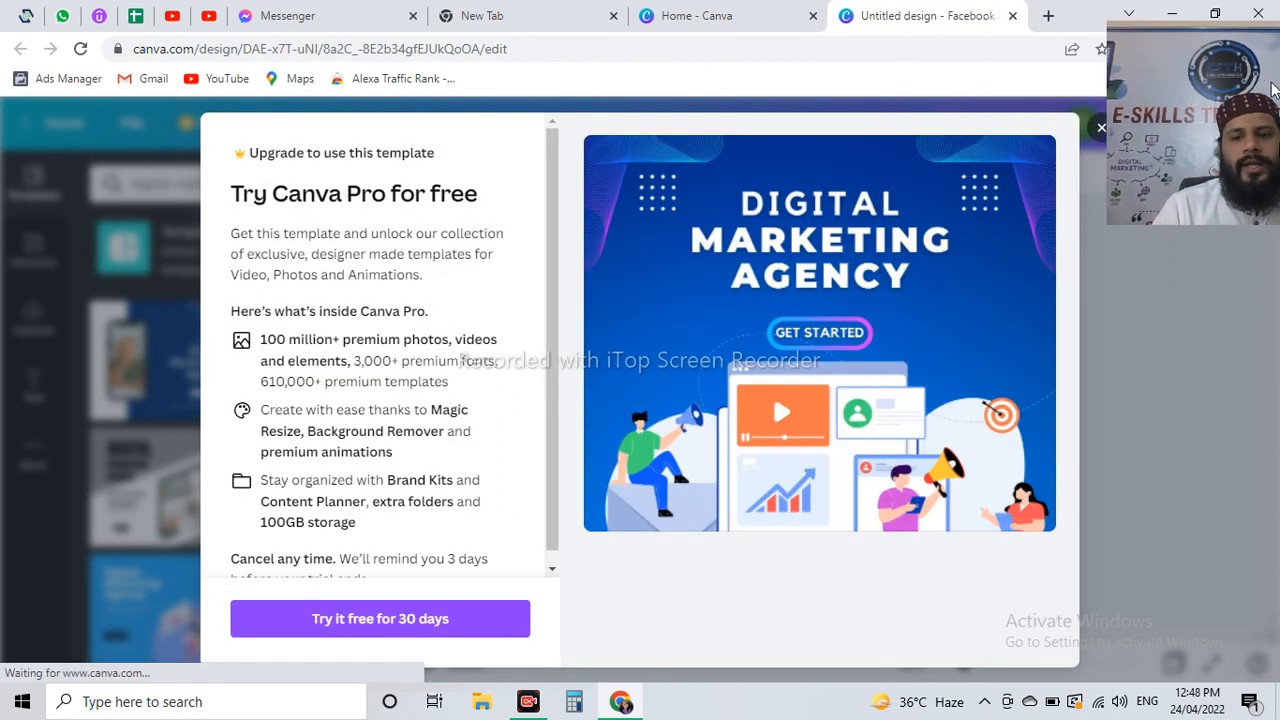
click(1101, 128)
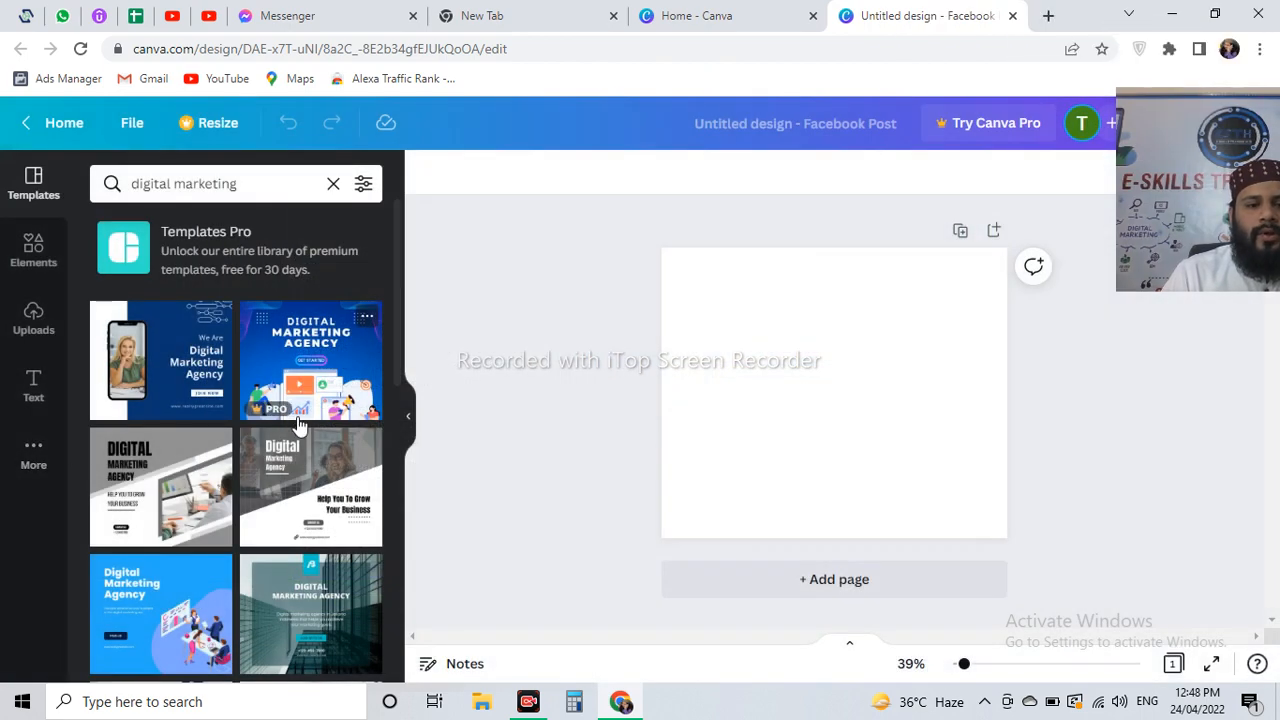
click(195, 348)
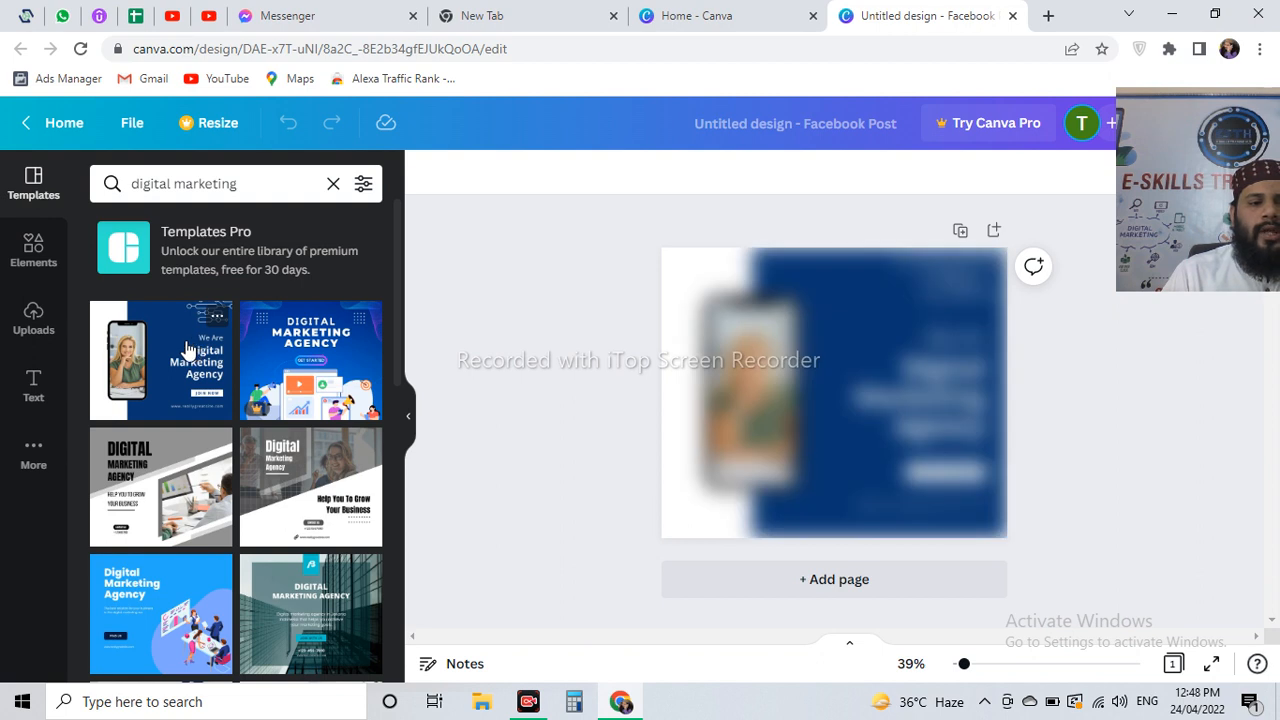
drag(1228, 208, 416, 188)
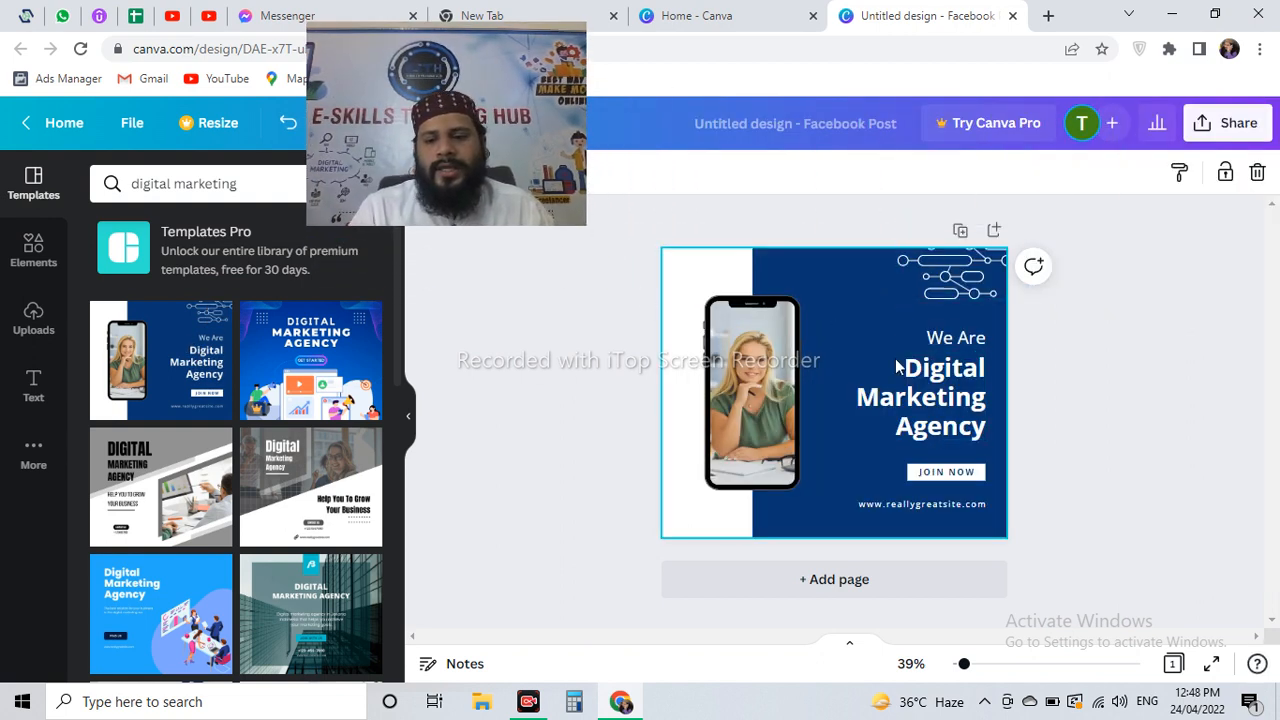
click(905, 508)
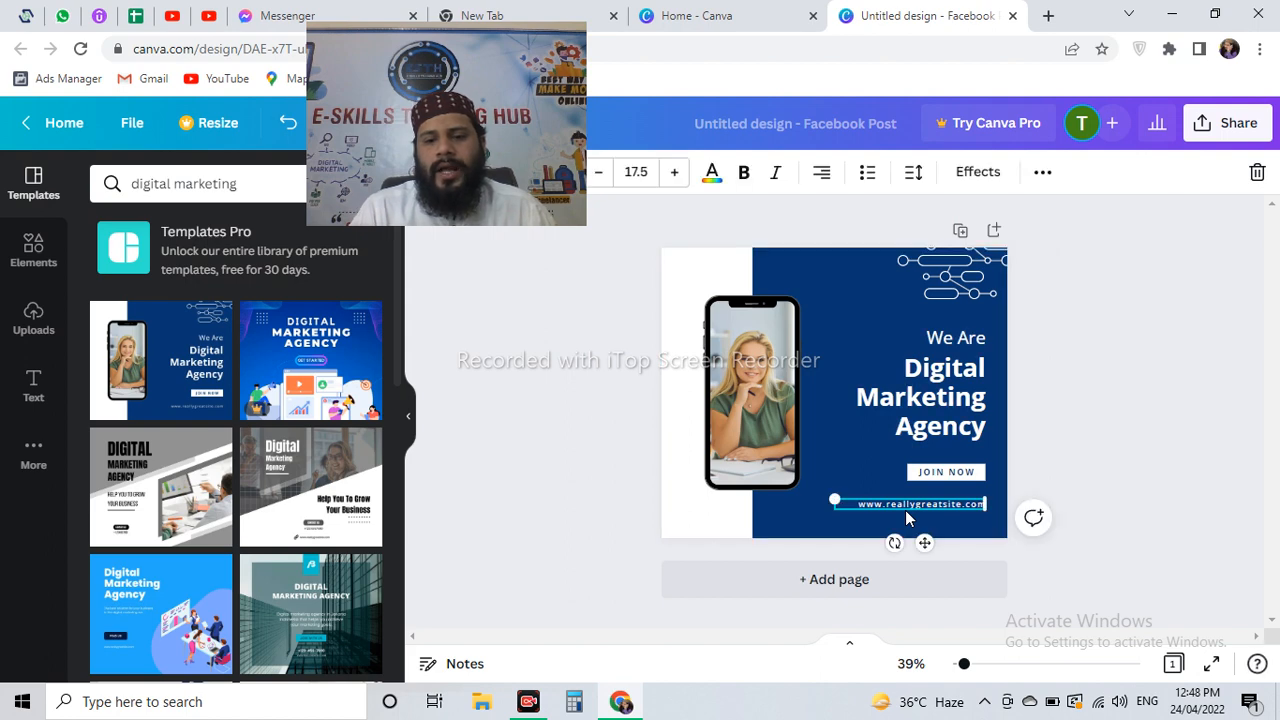
- Replace the woman's photo in the phone mockup with the uploaded photo of the man in white
click(753, 420)
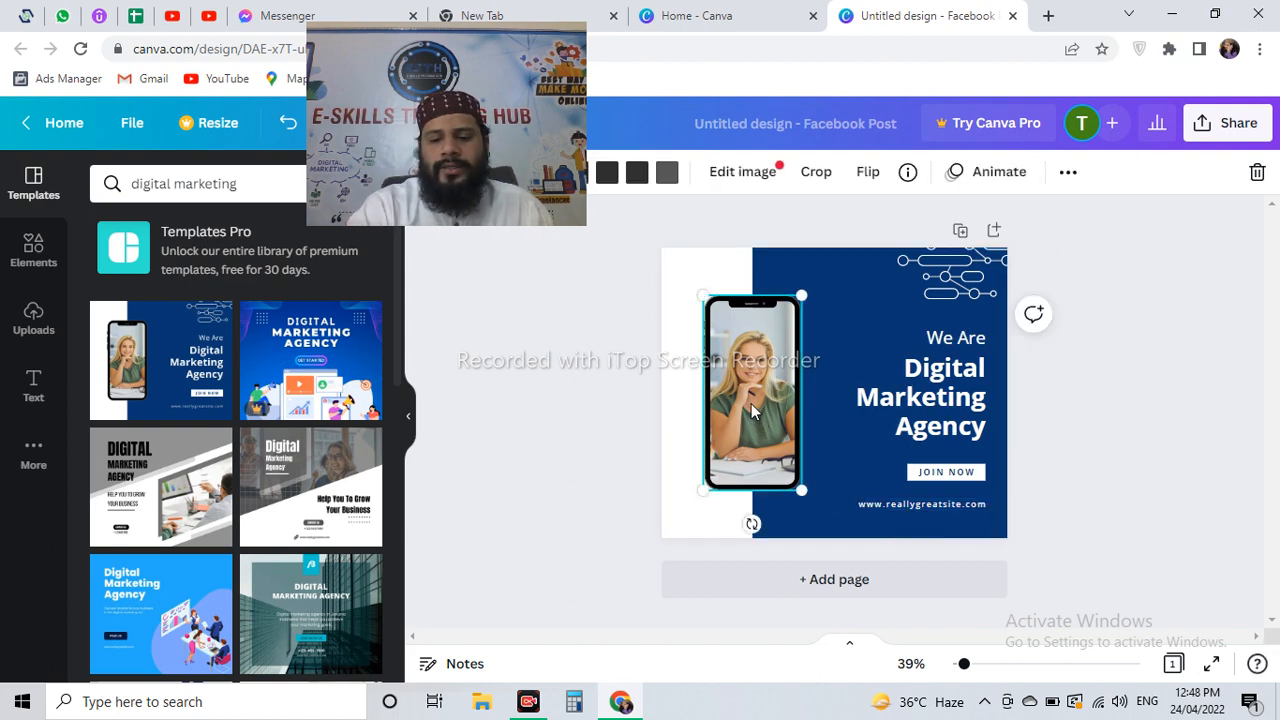
key(Delete)
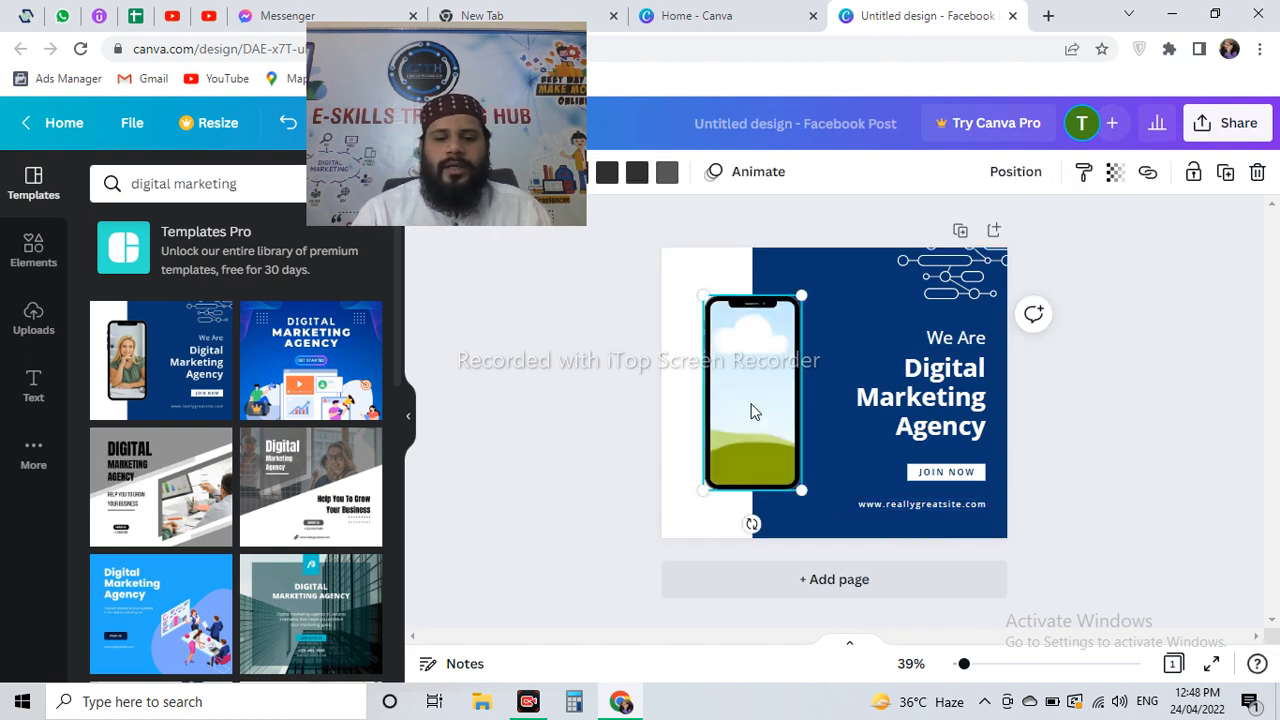
click(40, 390)
click(38, 322)
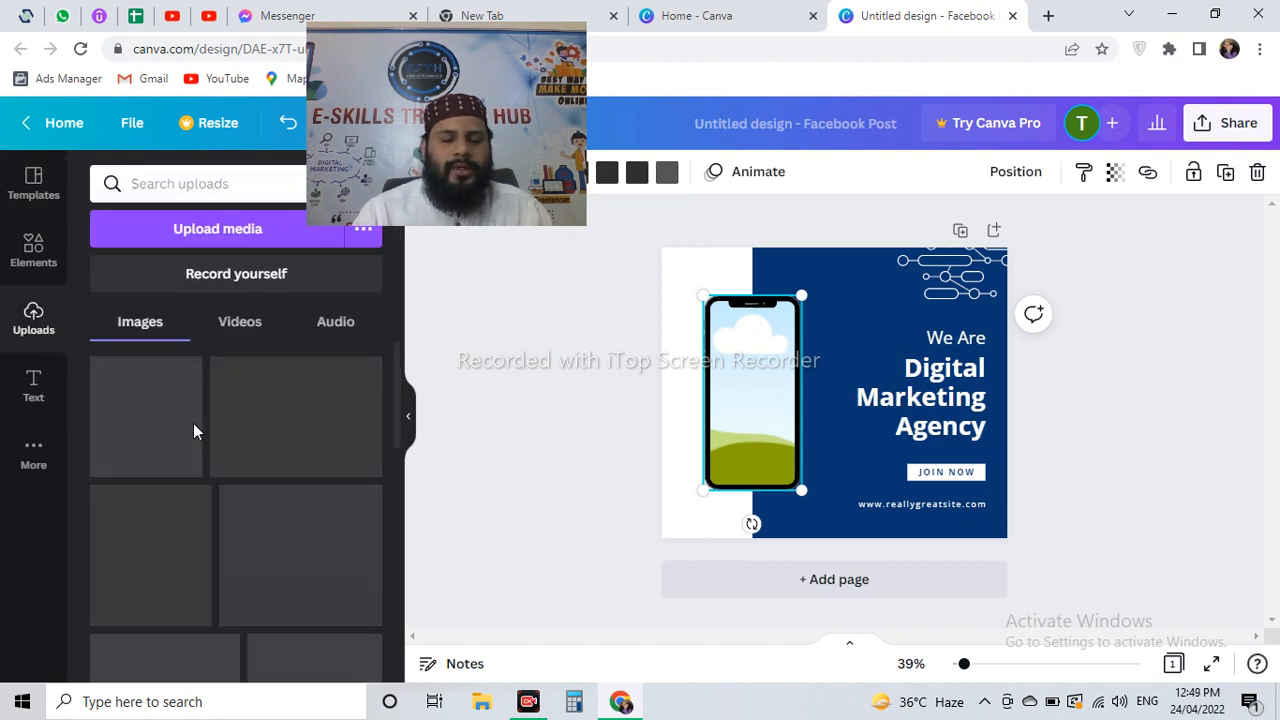
scroll(292, 480, down, 10)
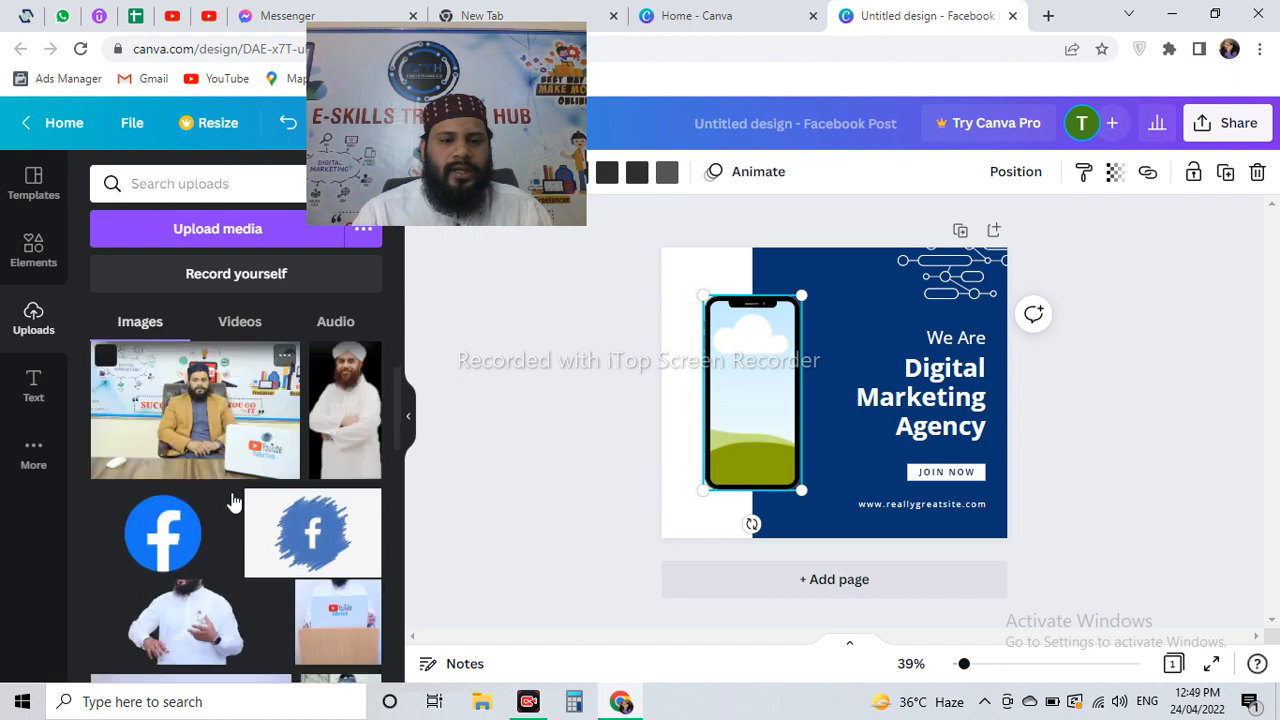
scroll(232, 490, down, 5)
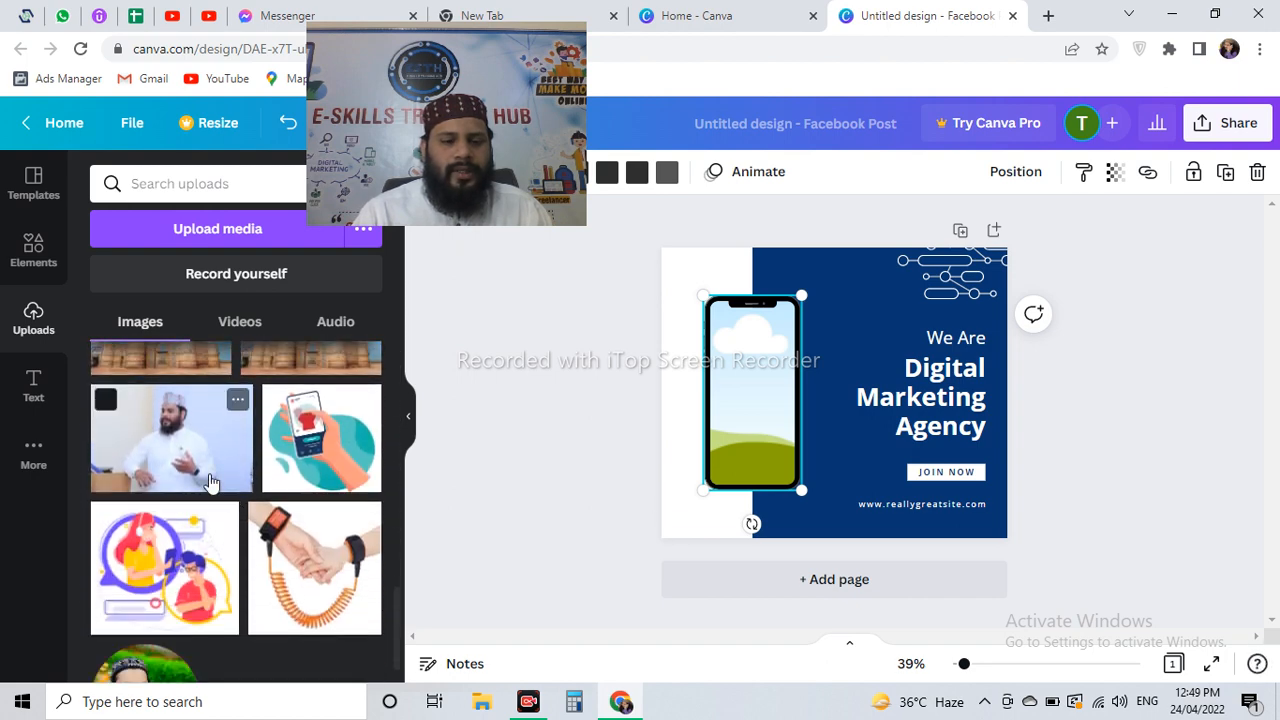
click(190, 458)
drag(788, 385, 752, 380)
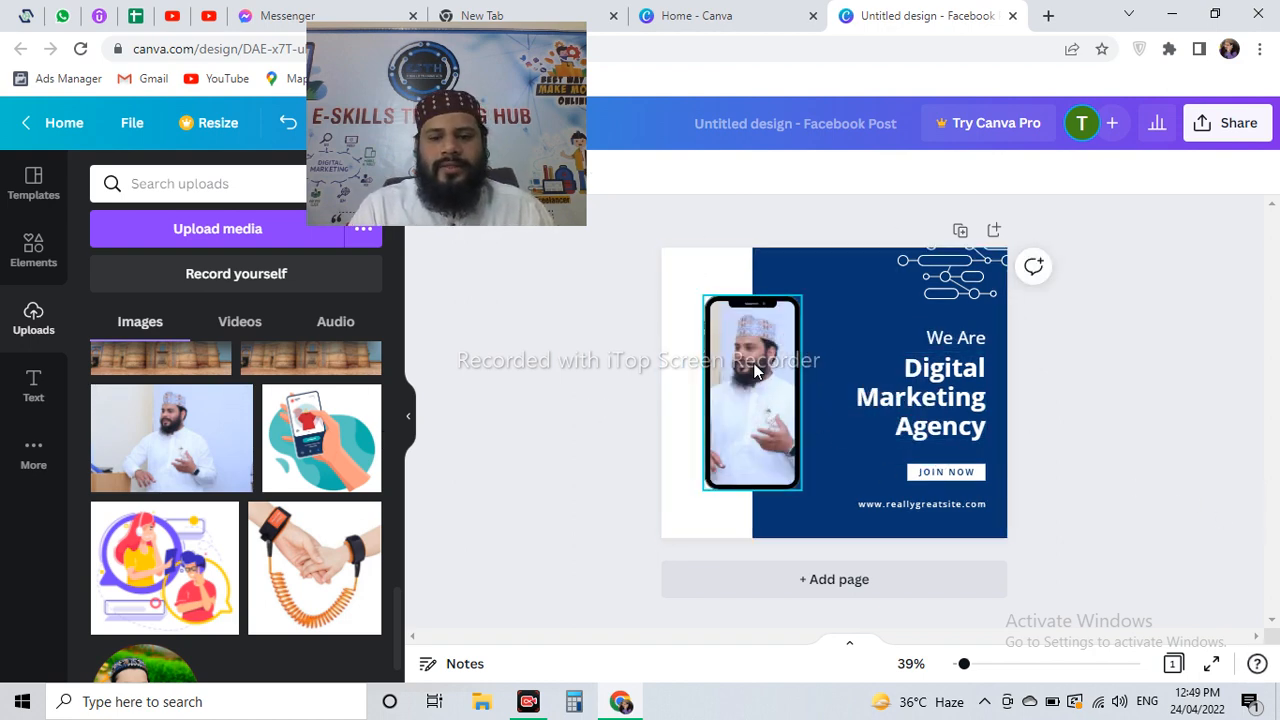
- Enlarge the phone mockup and center it vertically over the white and navy areas of the post
click(710, 484)
drag(710, 488, 679, 537)
drag(738, 438, 738, 413)
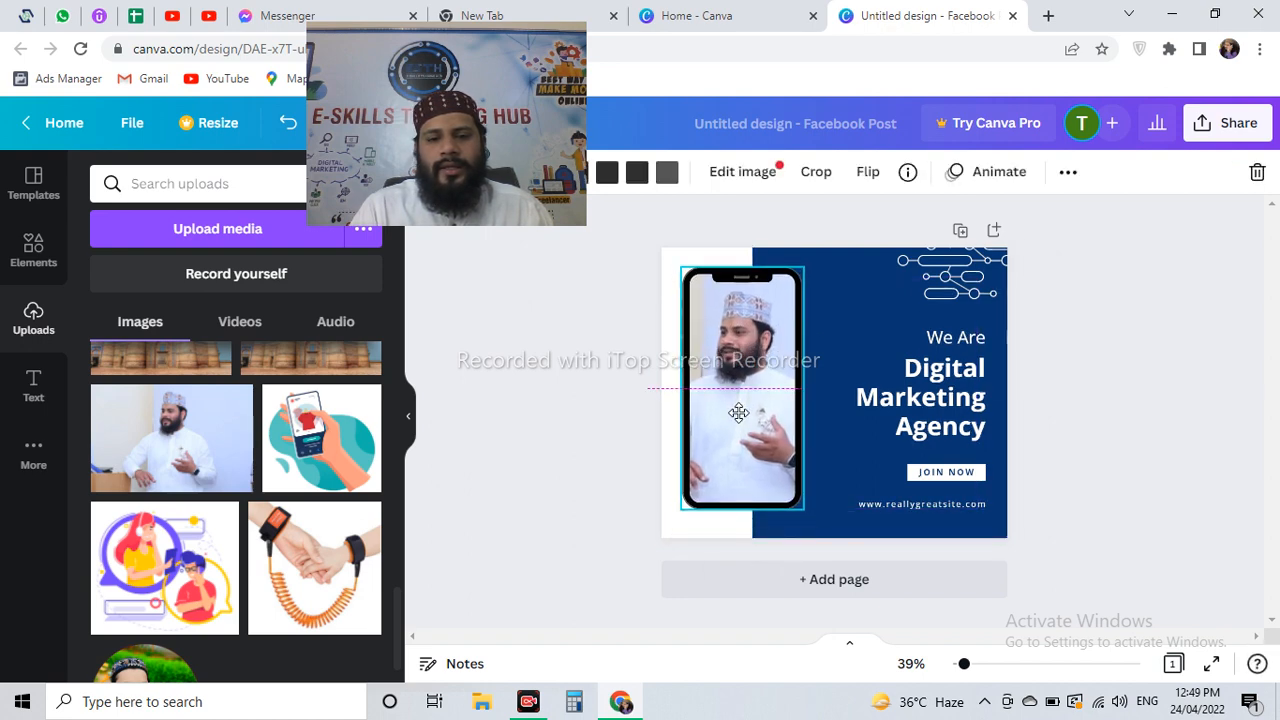
- Insert "360" before "Digital Marketing Agency" in the post's main heading
click(938, 378)
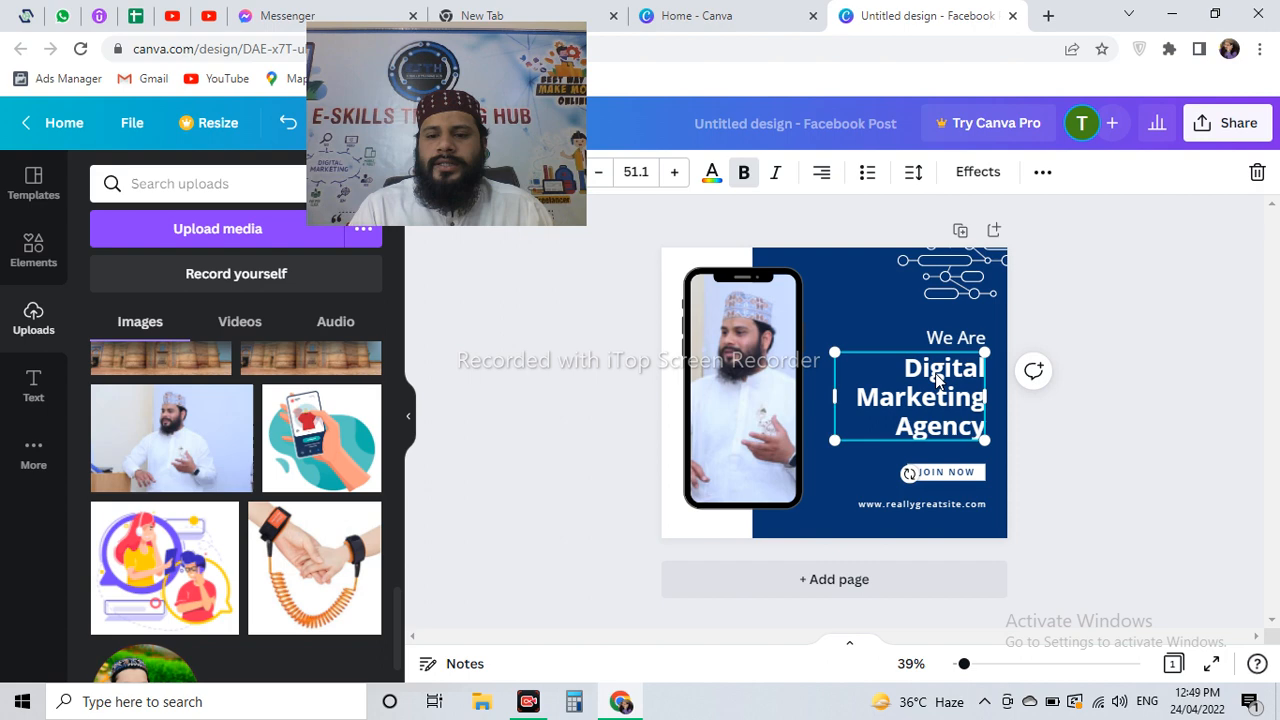
double_click(879, 371)
click(888, 365)
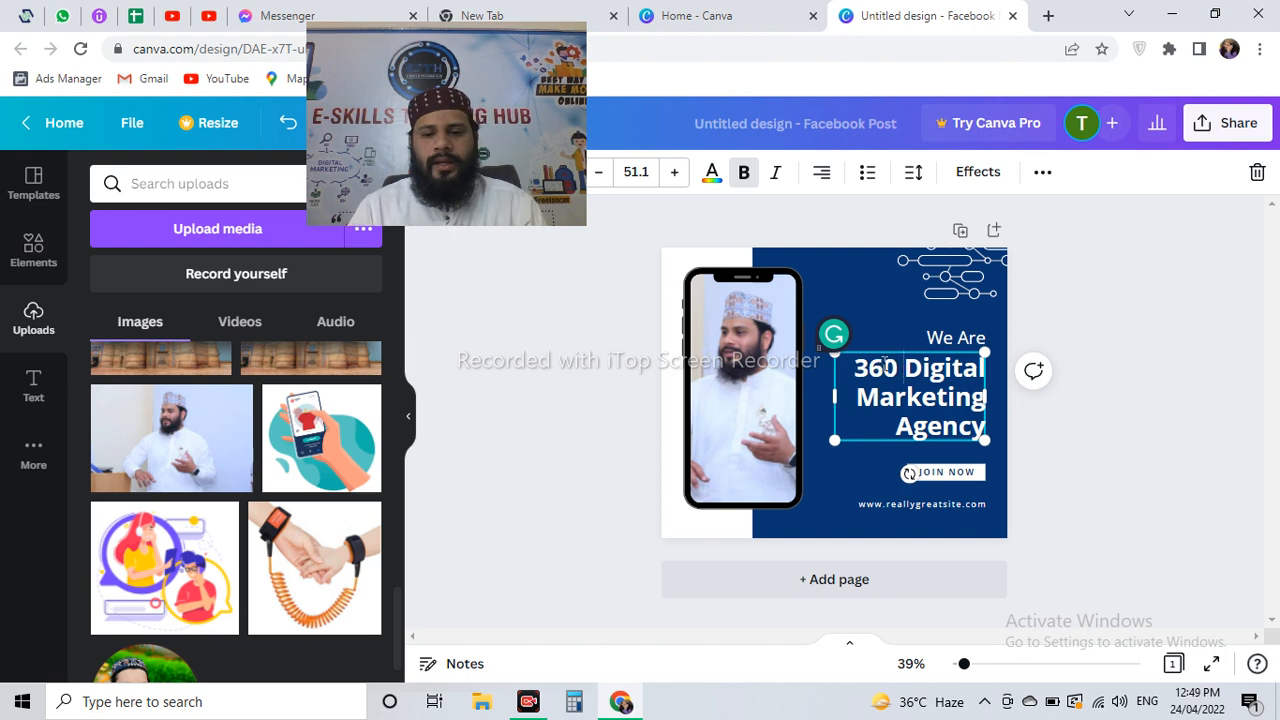
- Color the "360" in the heading red from the default colors
click(712, 172)
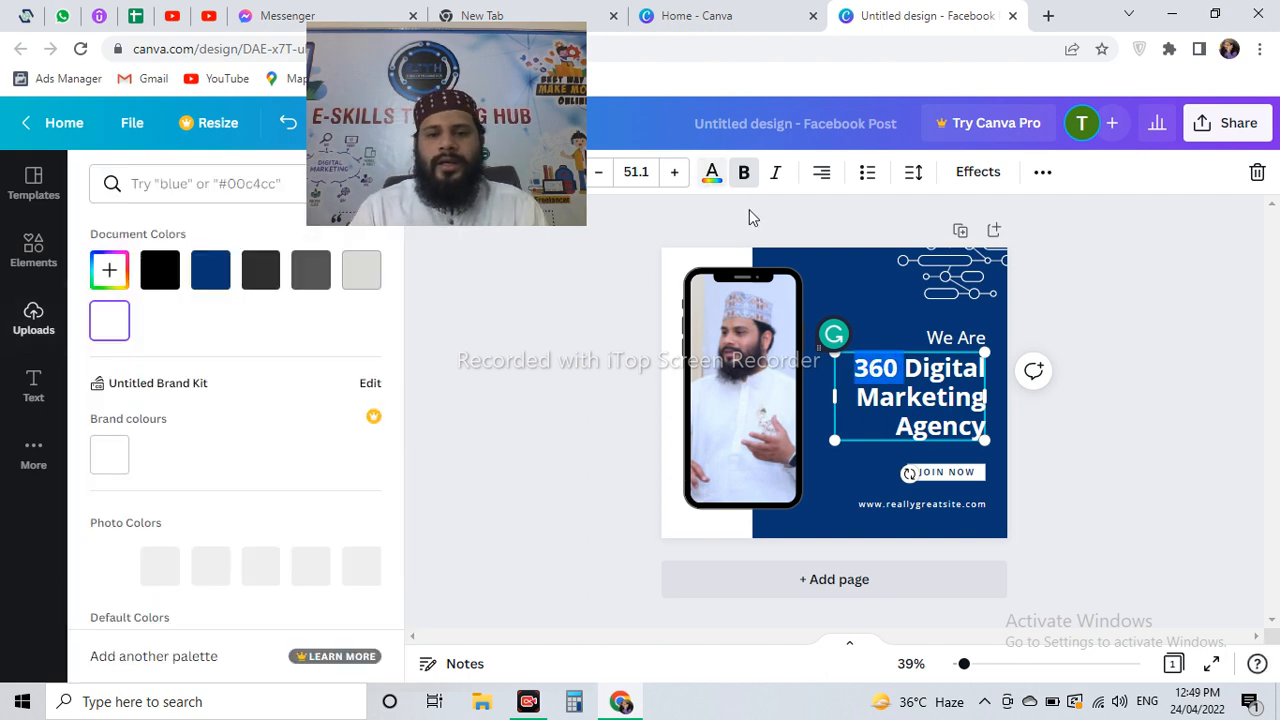
scroll(250, 502, down, 2)
scroll(172, 492, down, 1)
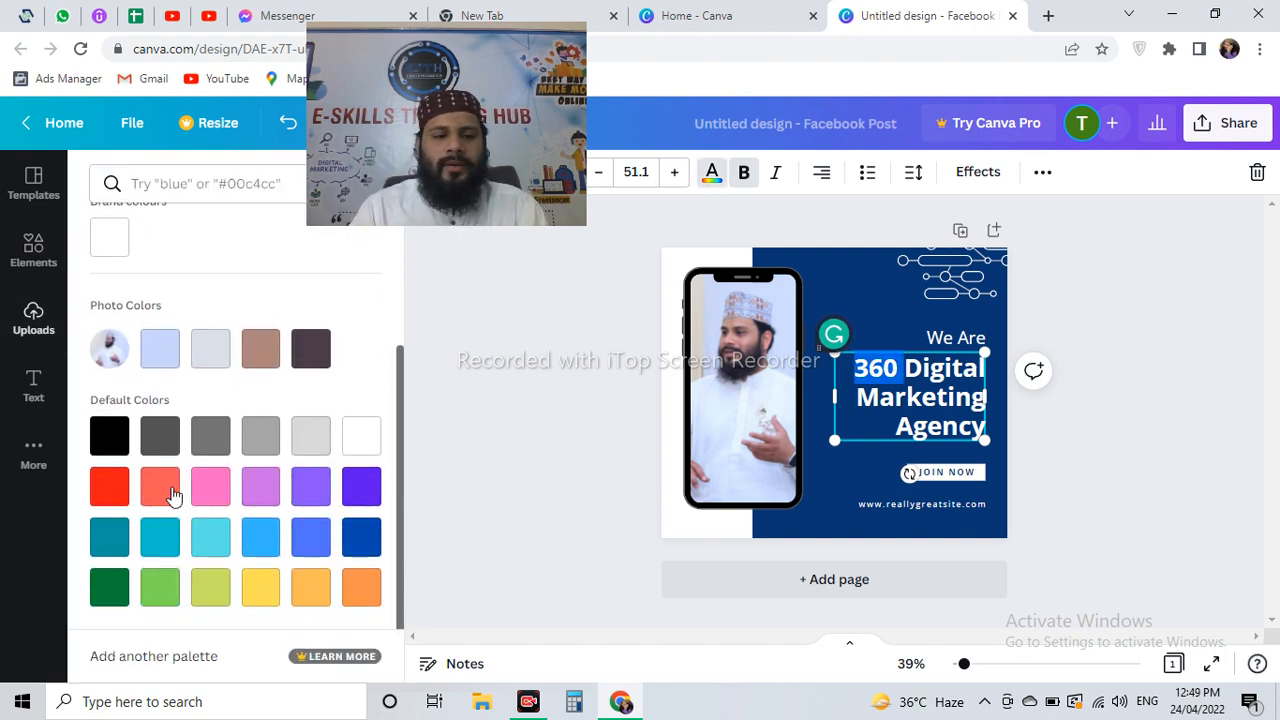
click(115, 485)
click(876, 335)
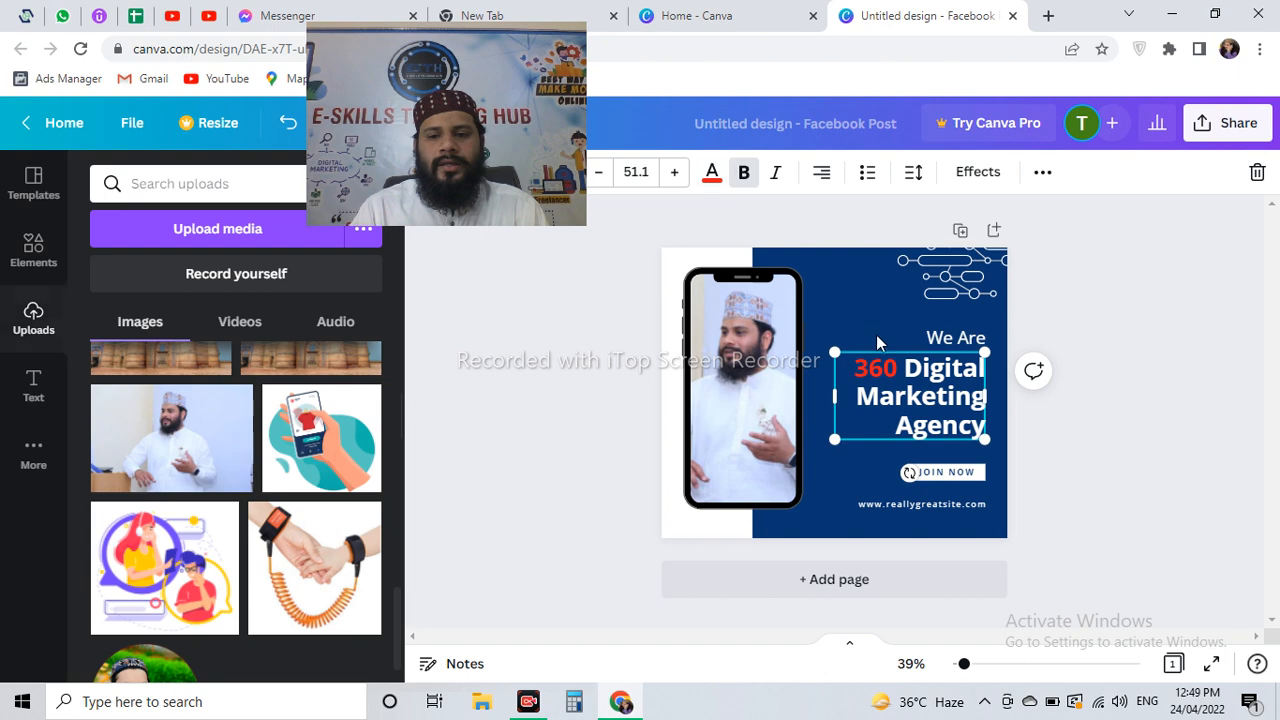
- Try the red-and-white "Digital Marketing Expert" template and the navy-and-red "Digital Marketing Expert" template on the post
click(950, 471)
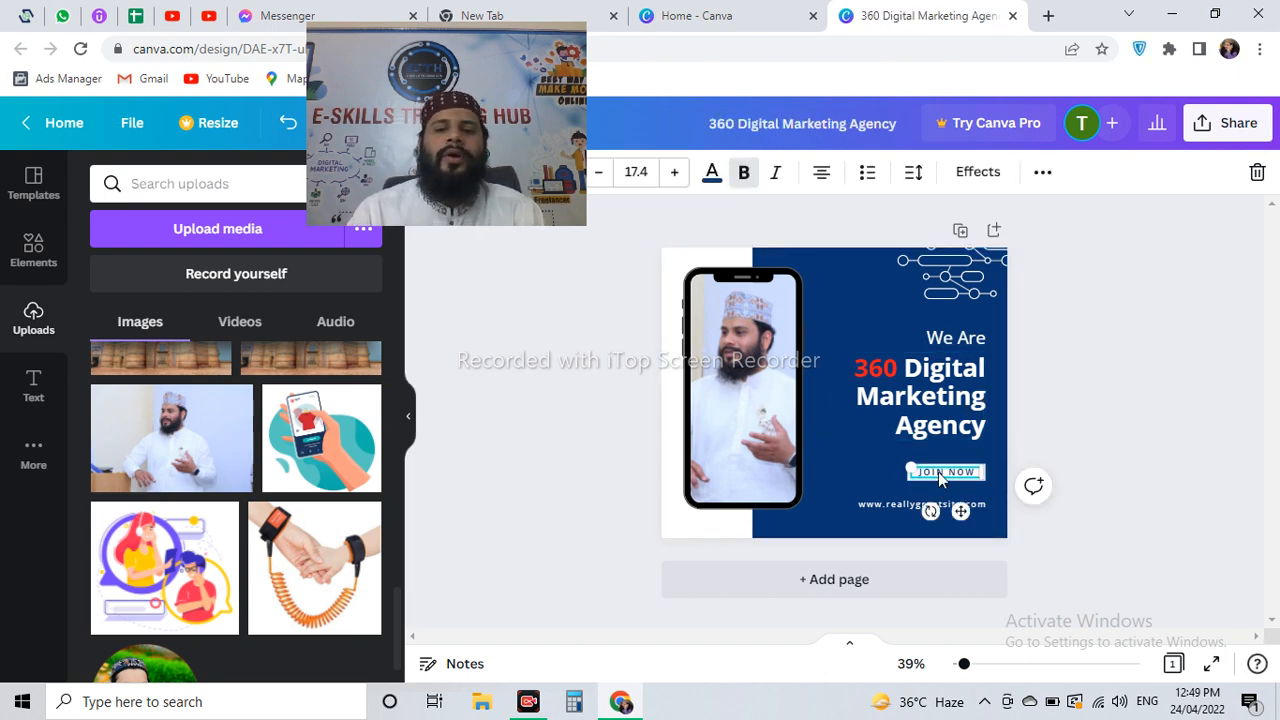
drag(418, 118, 196, 60)
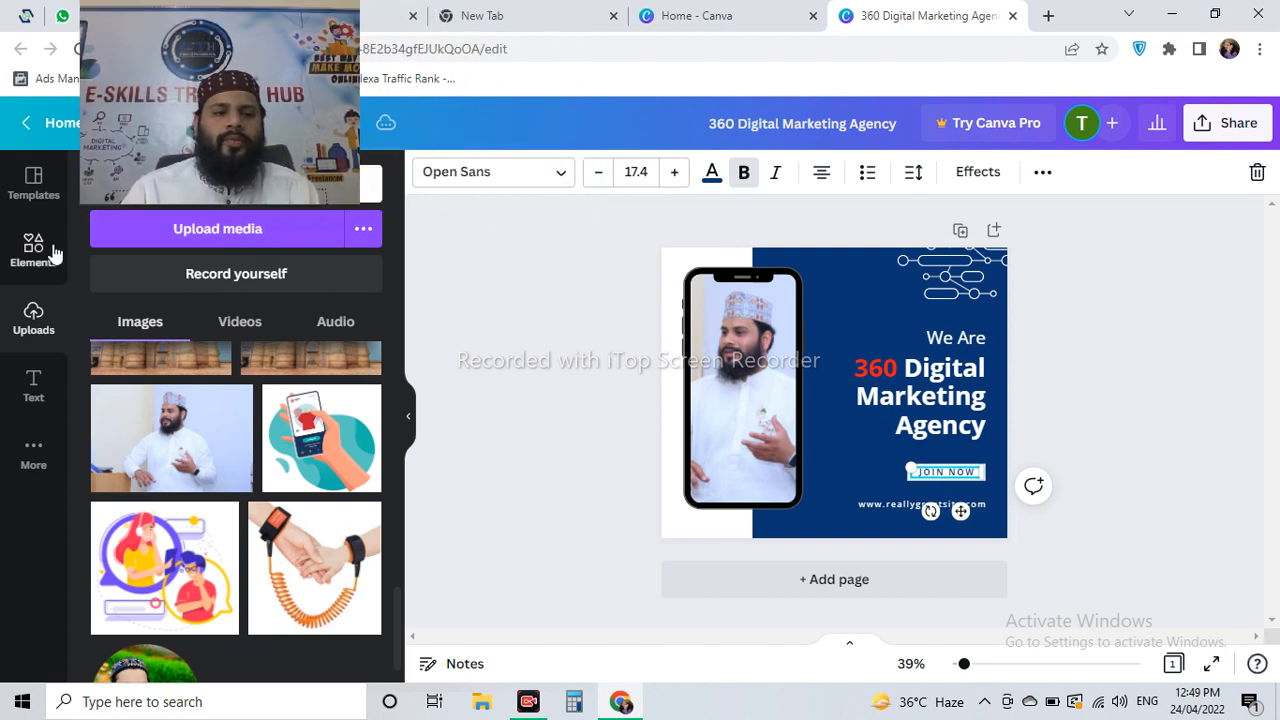
click(36, 186)
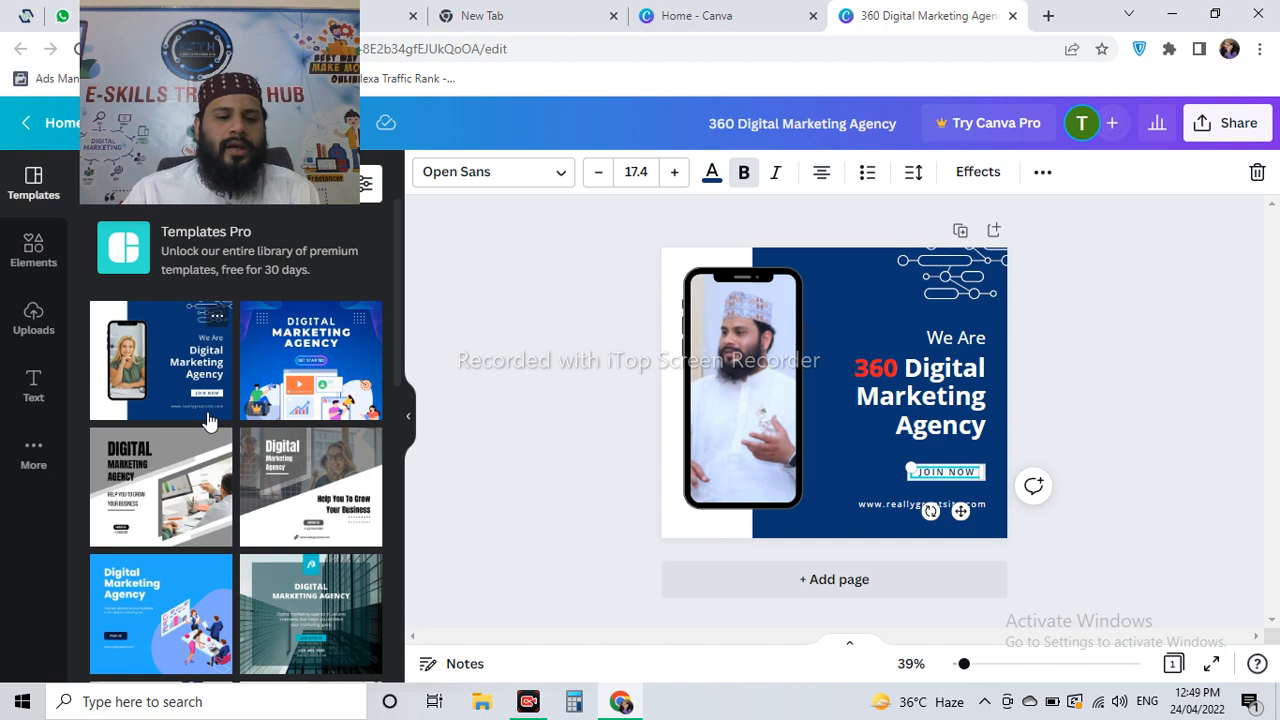
scroll(210, 422, down, 5)
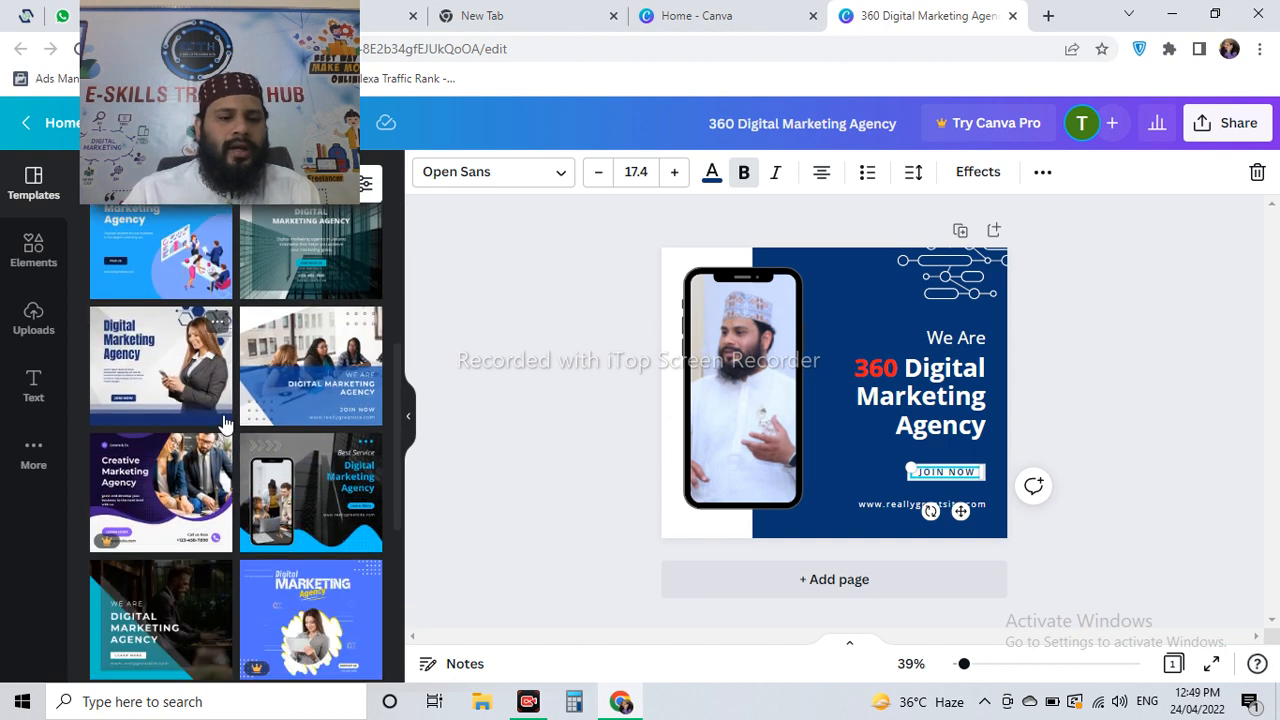
scroll(224, 425, down, 2)
scroll(220, 425, down, 4)
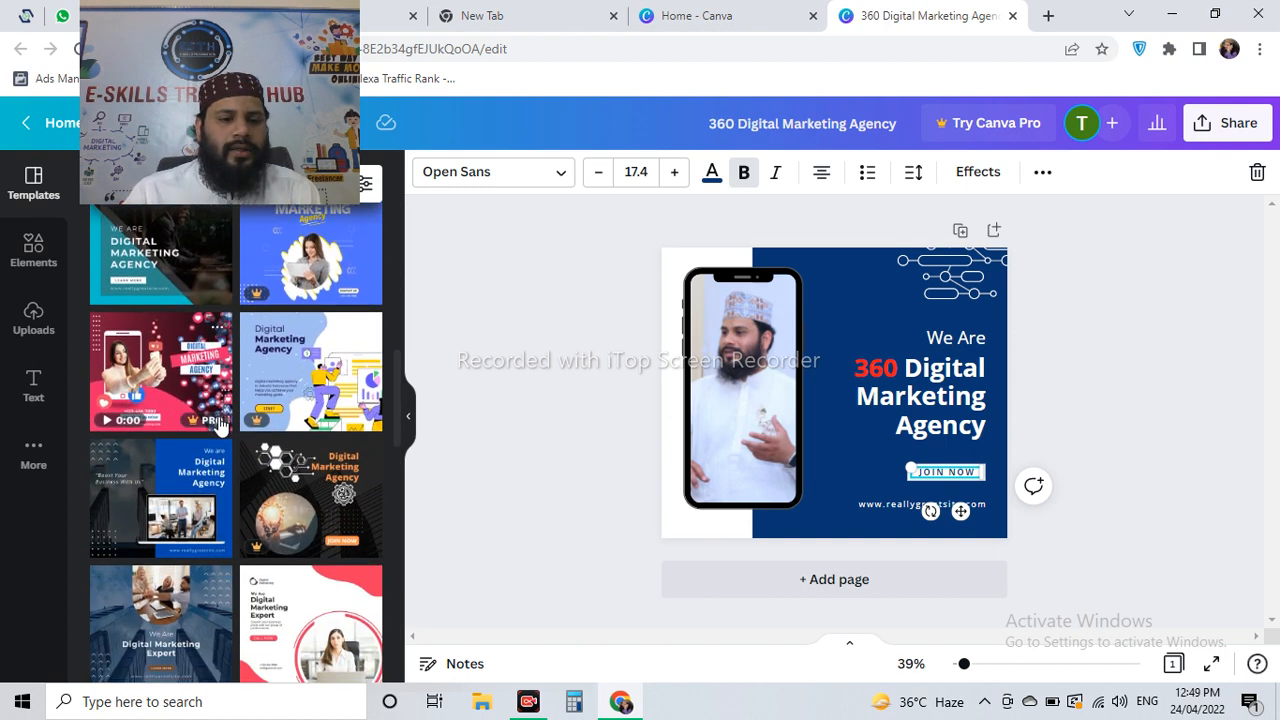
scroll(240, 456, down, 1)
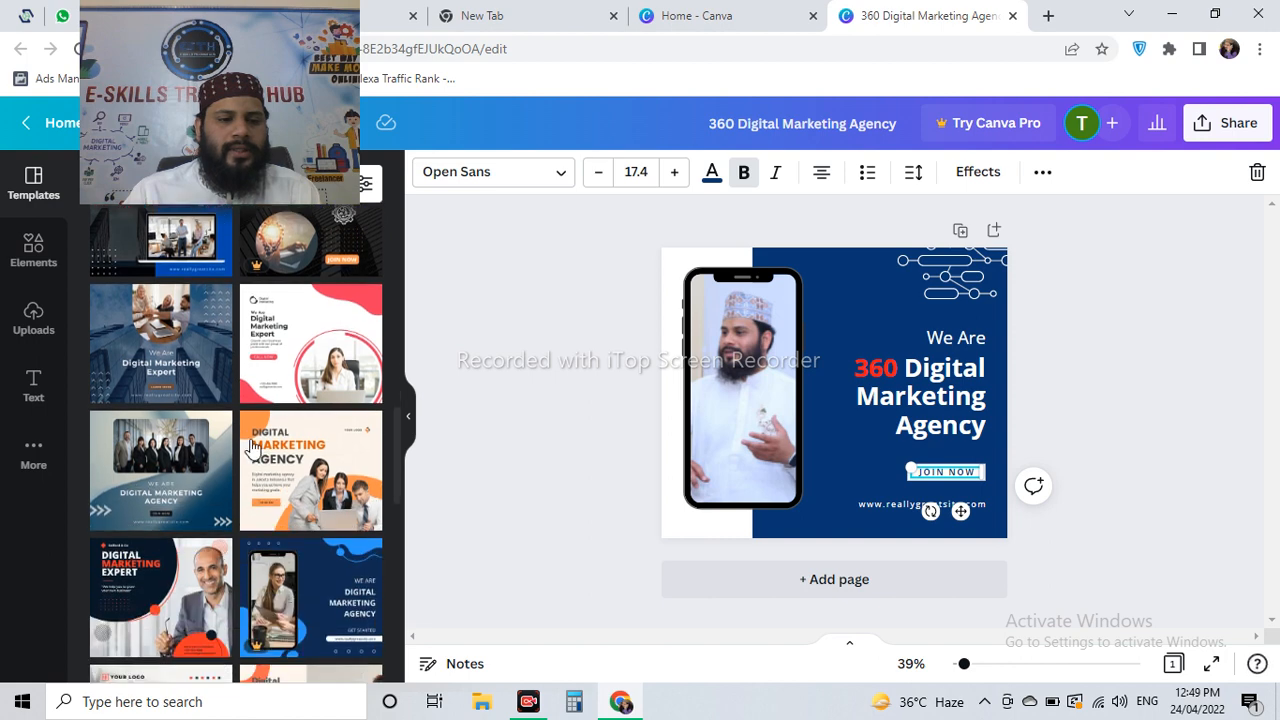
click(316, 363)
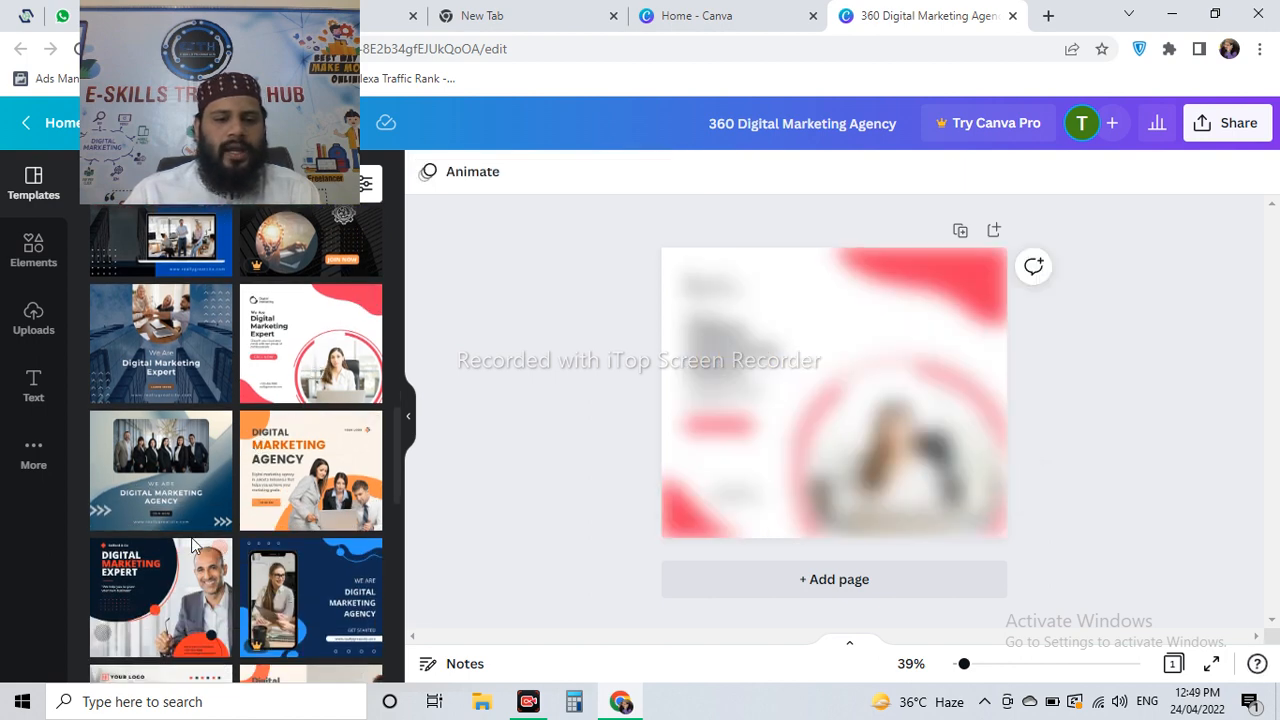
scroll(194, 540, down, 1)
click(185, 462)
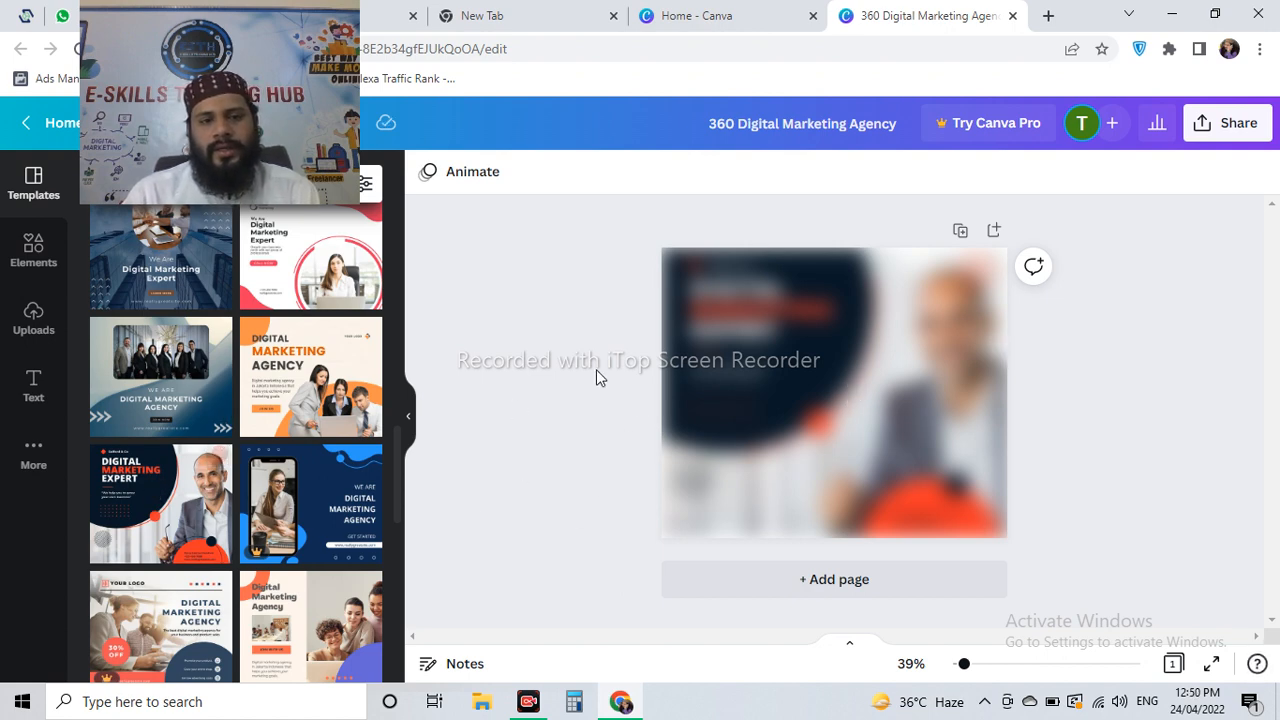
- Apply the orange-and-cream "Digital Marketing Agency" template and delete its photo of three people at a laptop
click(320, 376)
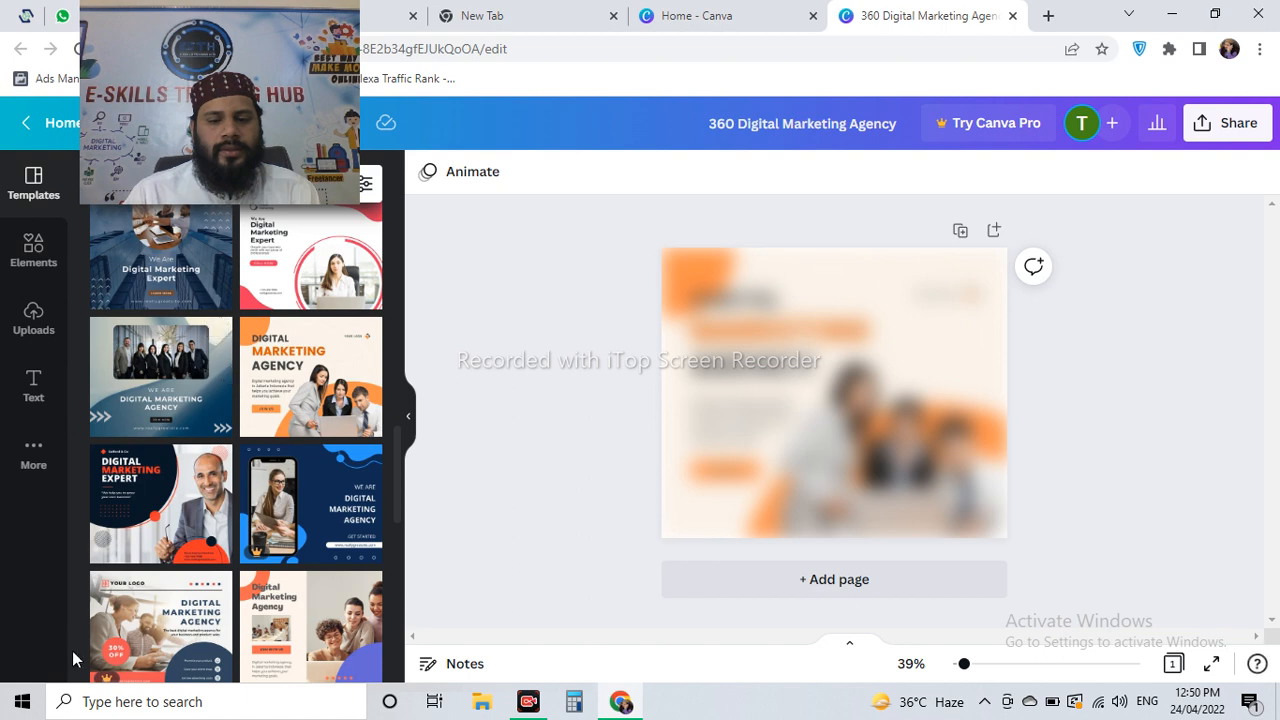
click(950, 343)
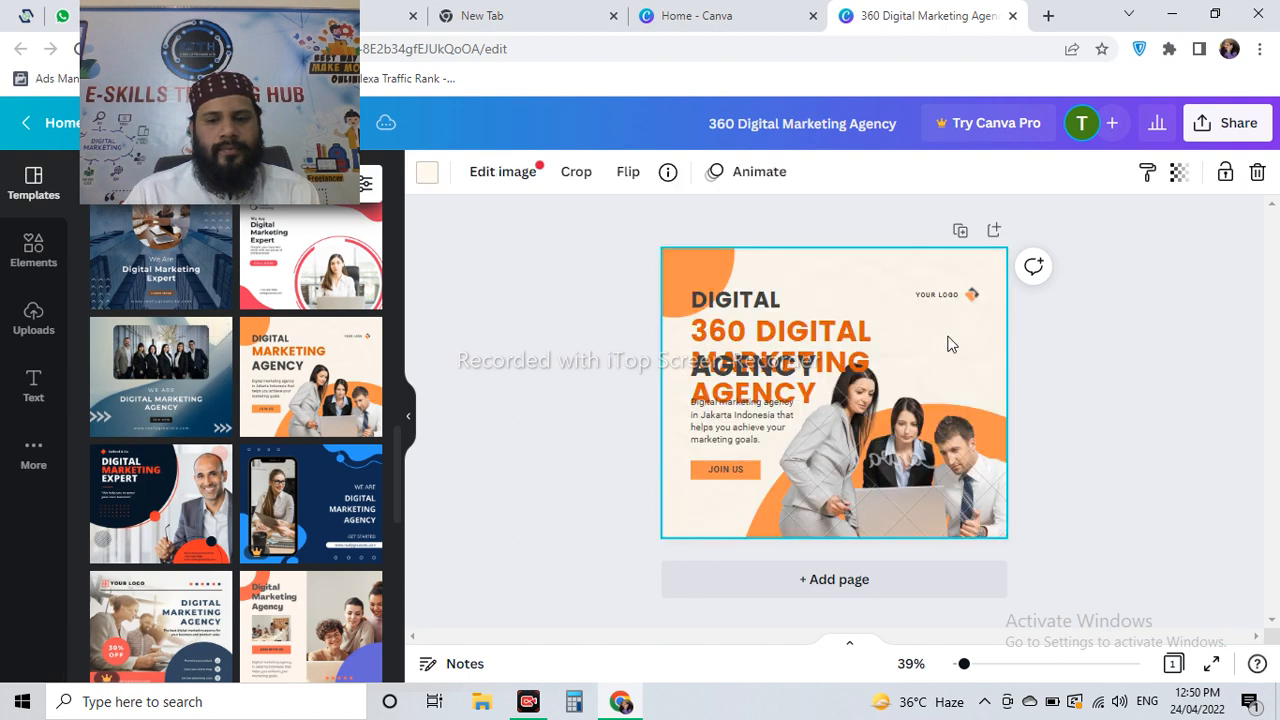
click(893, 447)
key(Delete)
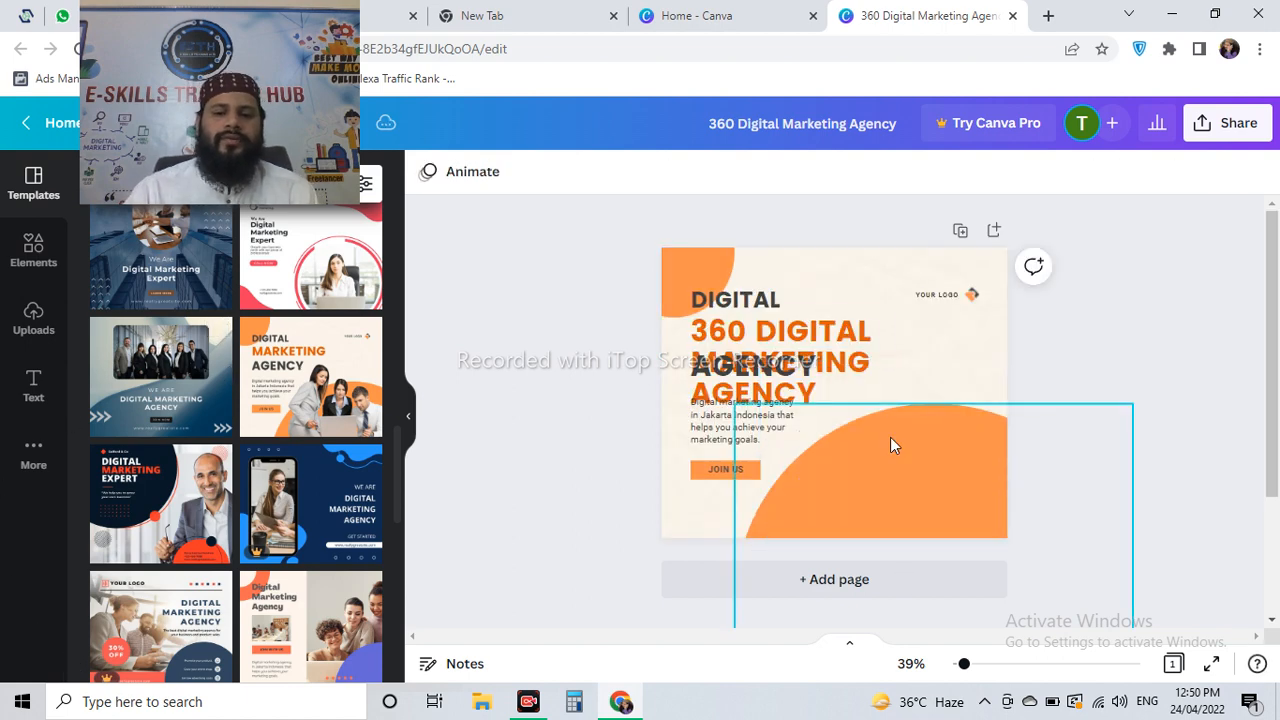
- Upload the round portrait image "Logo" from the My PiC folder
click(32, 315)
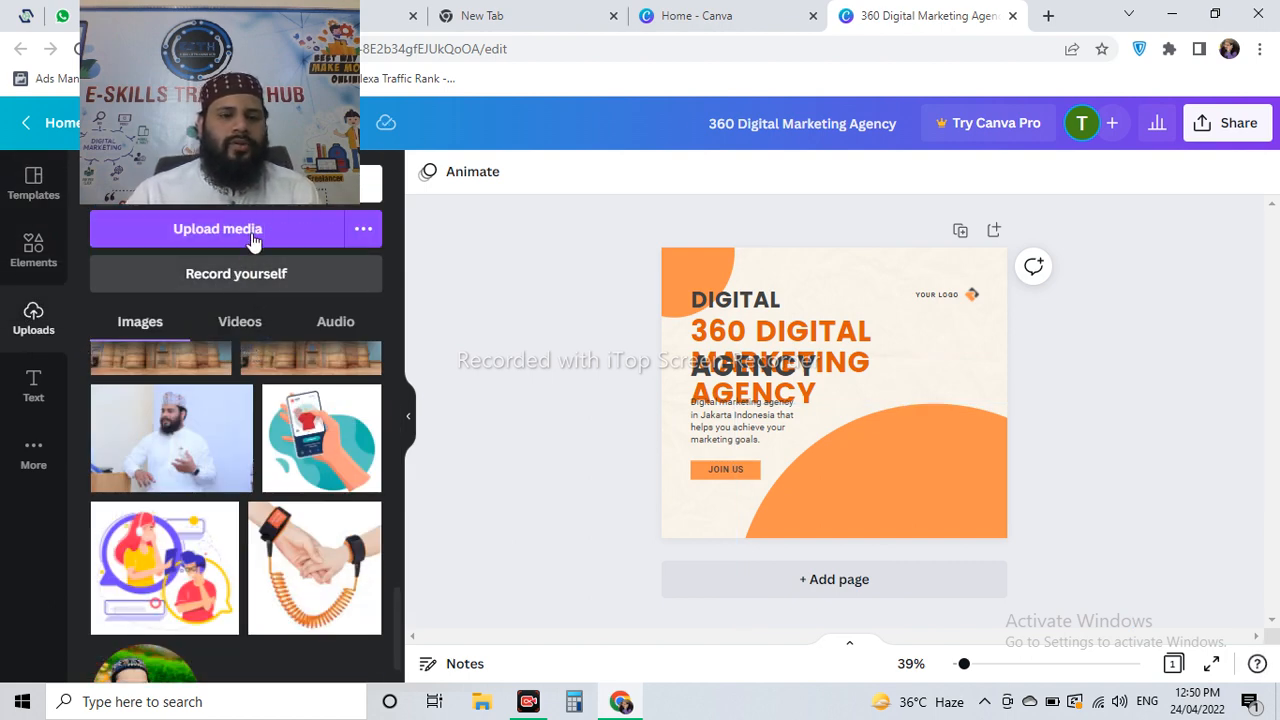
click(313, 229)
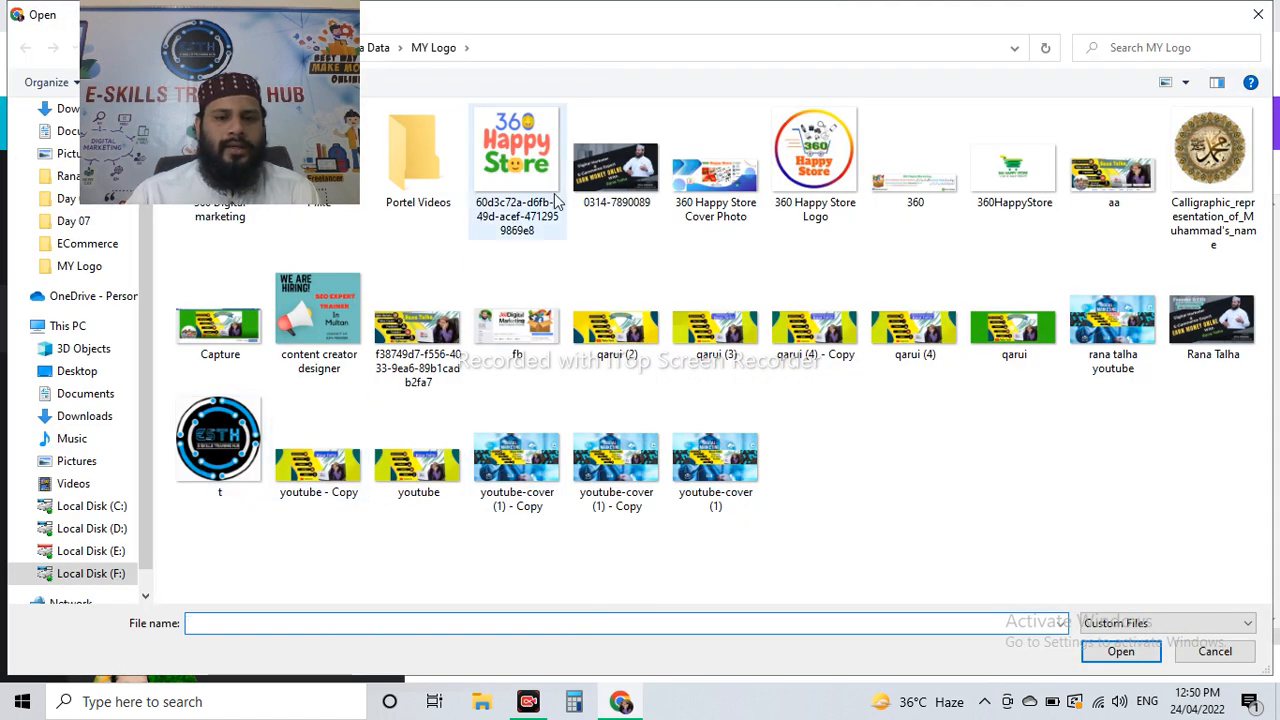
drag(284, 122, 1172, 507)
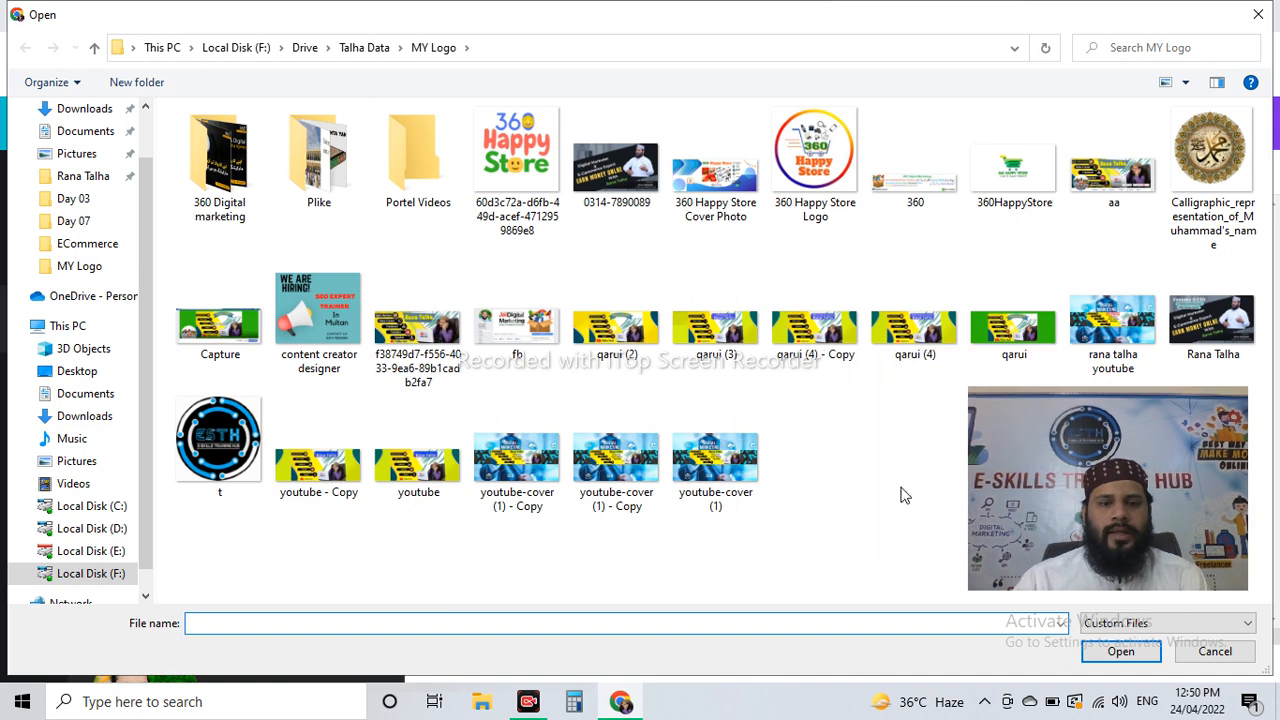
double_click(223, 165)
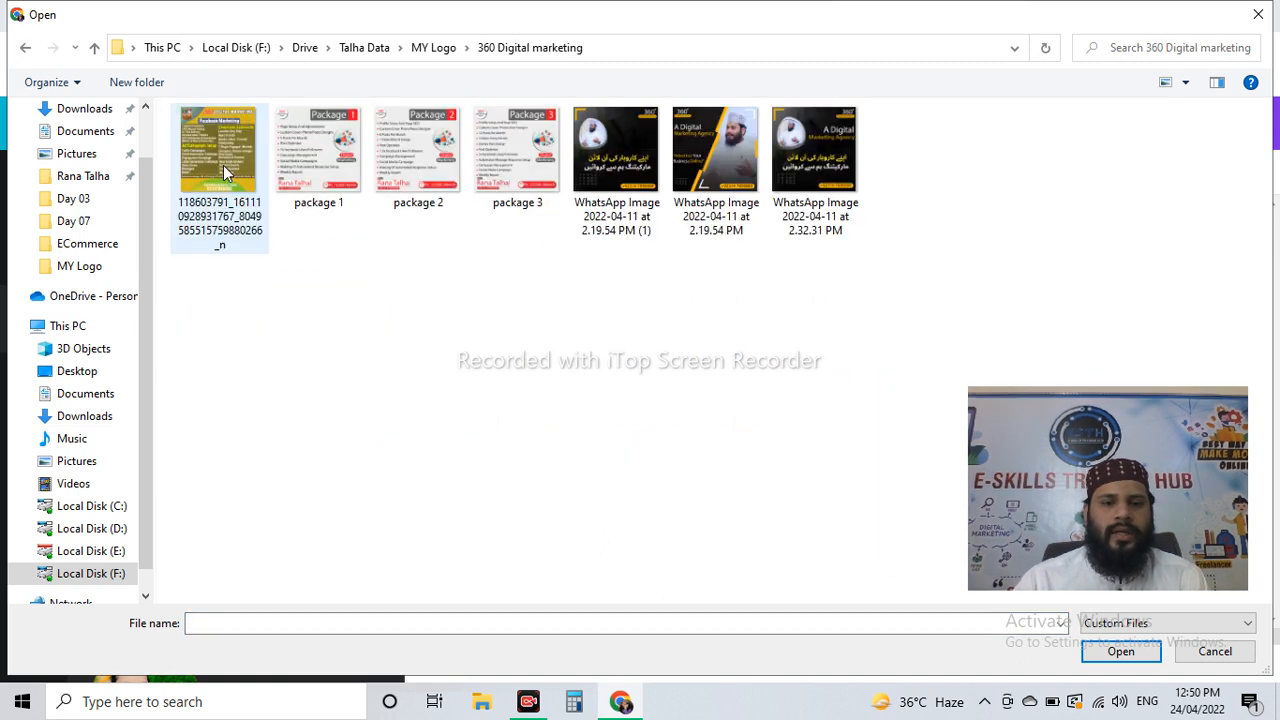
click(430, 50)
click(374, 48)
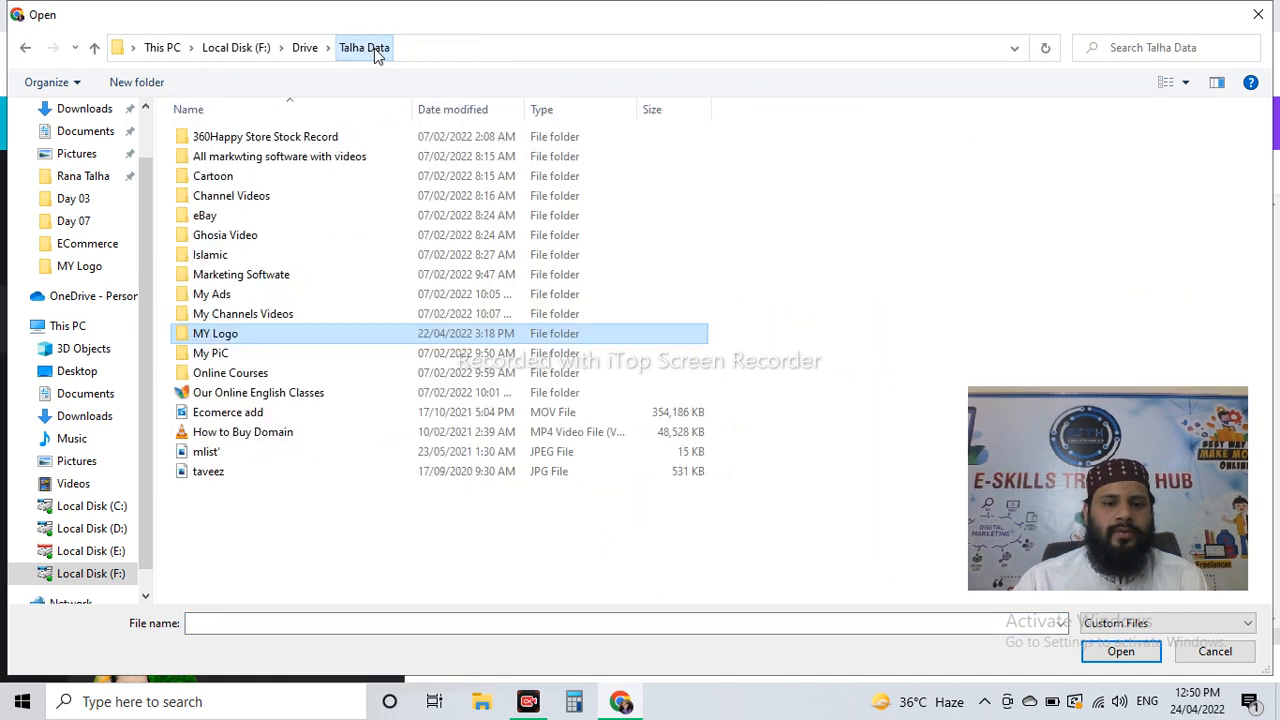
double_click(245, 360)
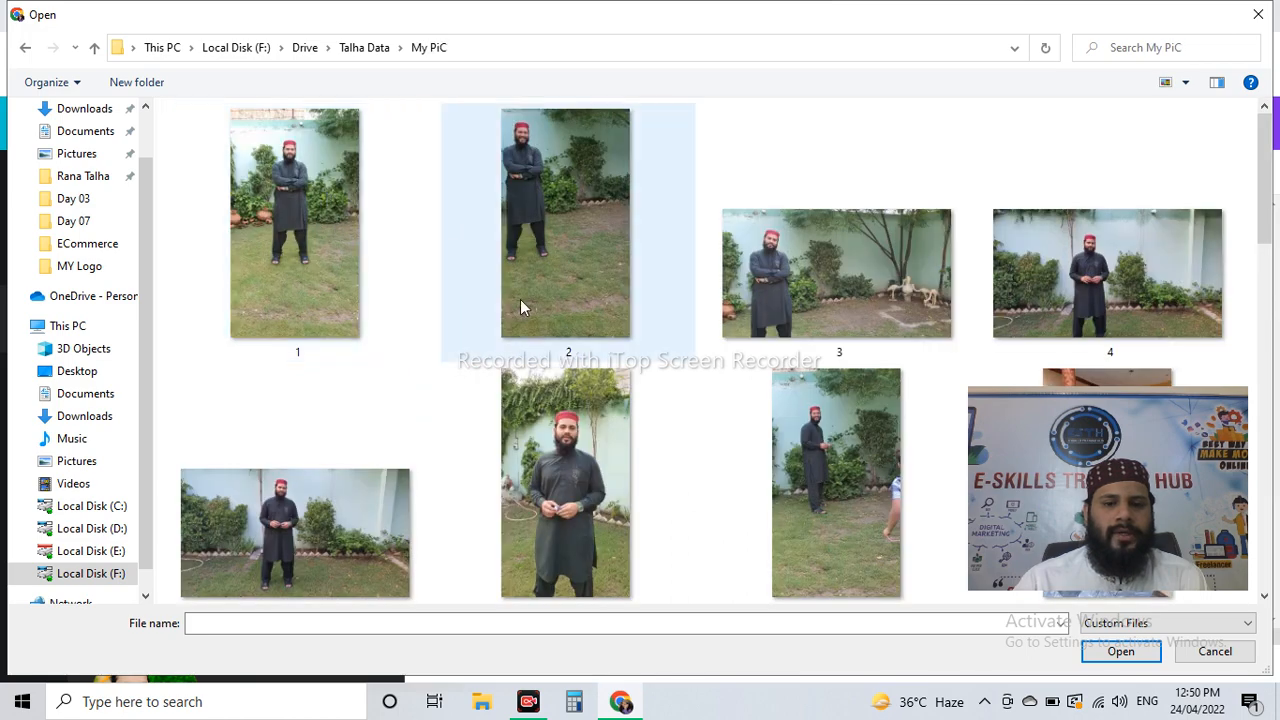
scroll(523, 303, down, 8)
scroll(525, 306, down, 5)
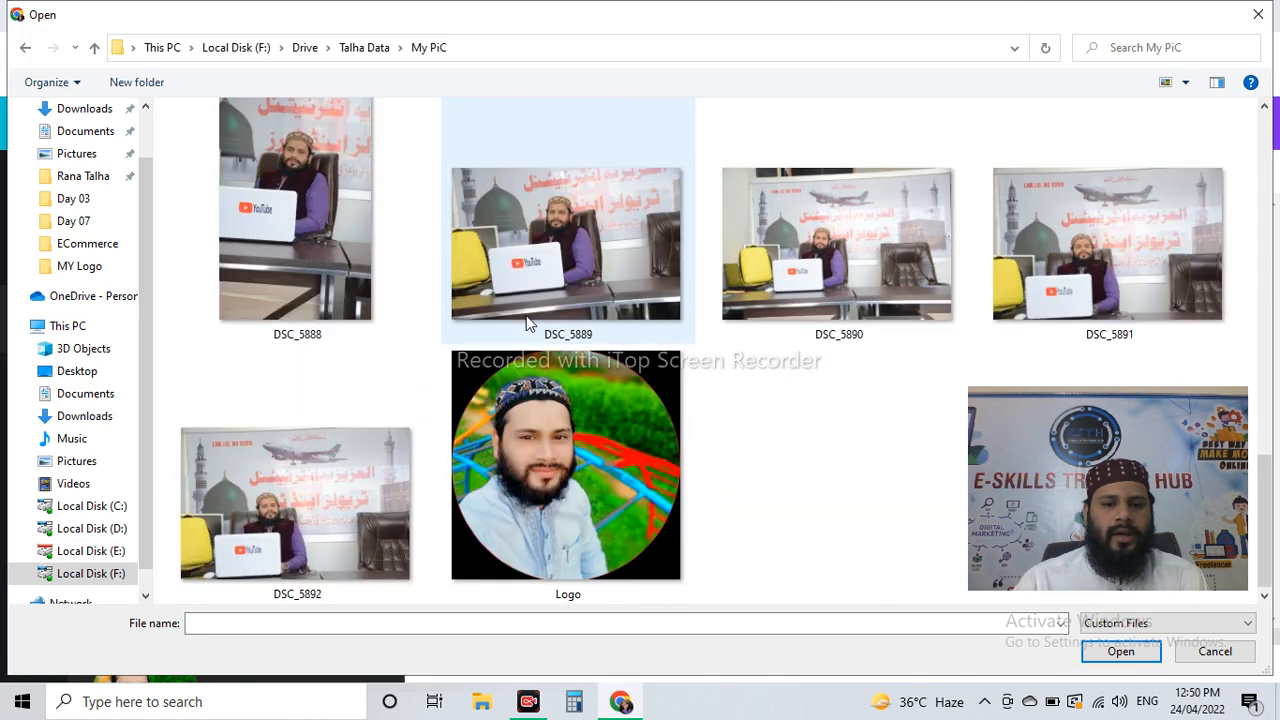
double_click(584, 463)
drag(1133, 440, 189, 73)
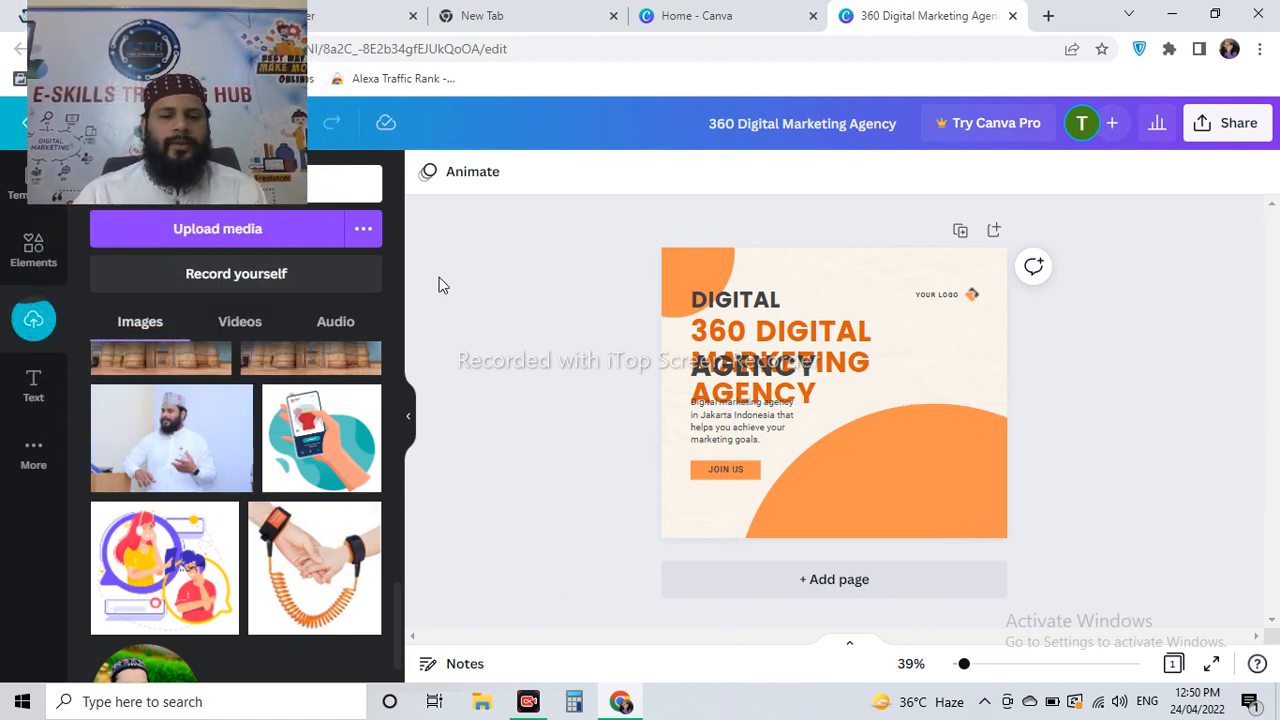
- Delete the dark "AGENCY" and "DIGITAL" text lines and move the orange "360 Digital Marketing Agency" heading up
click(768, 372)
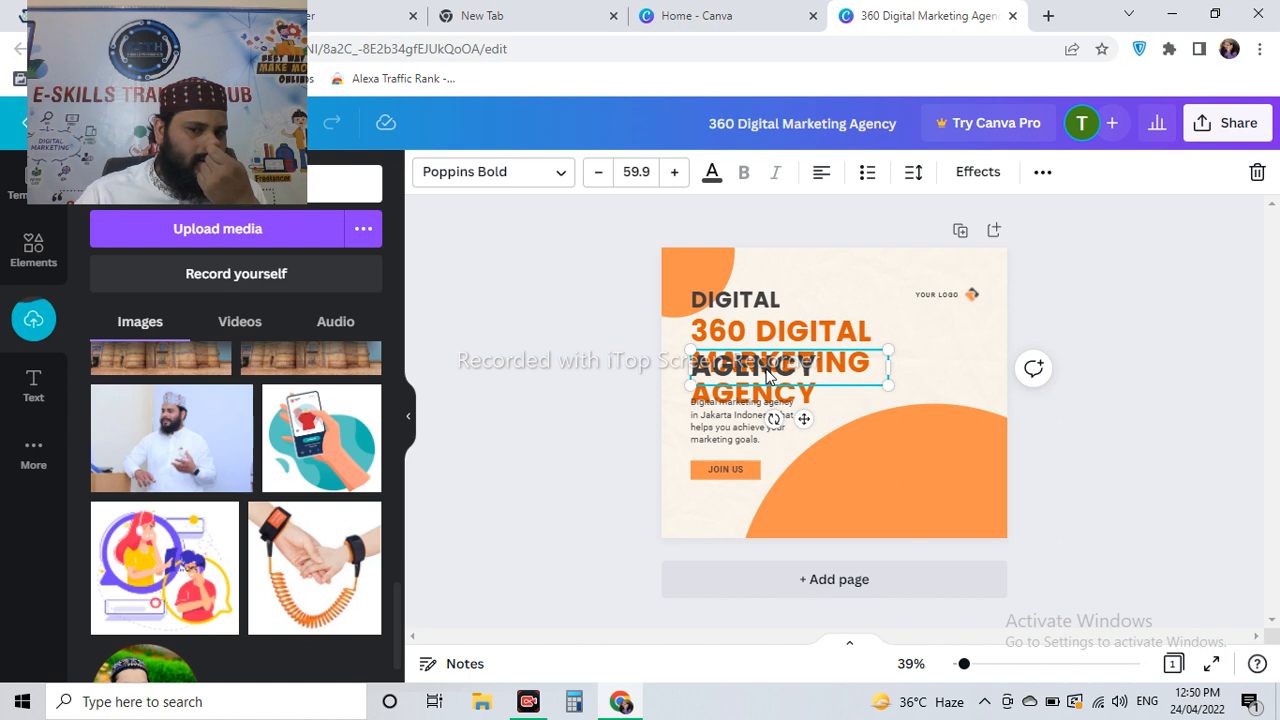
key(Delete)
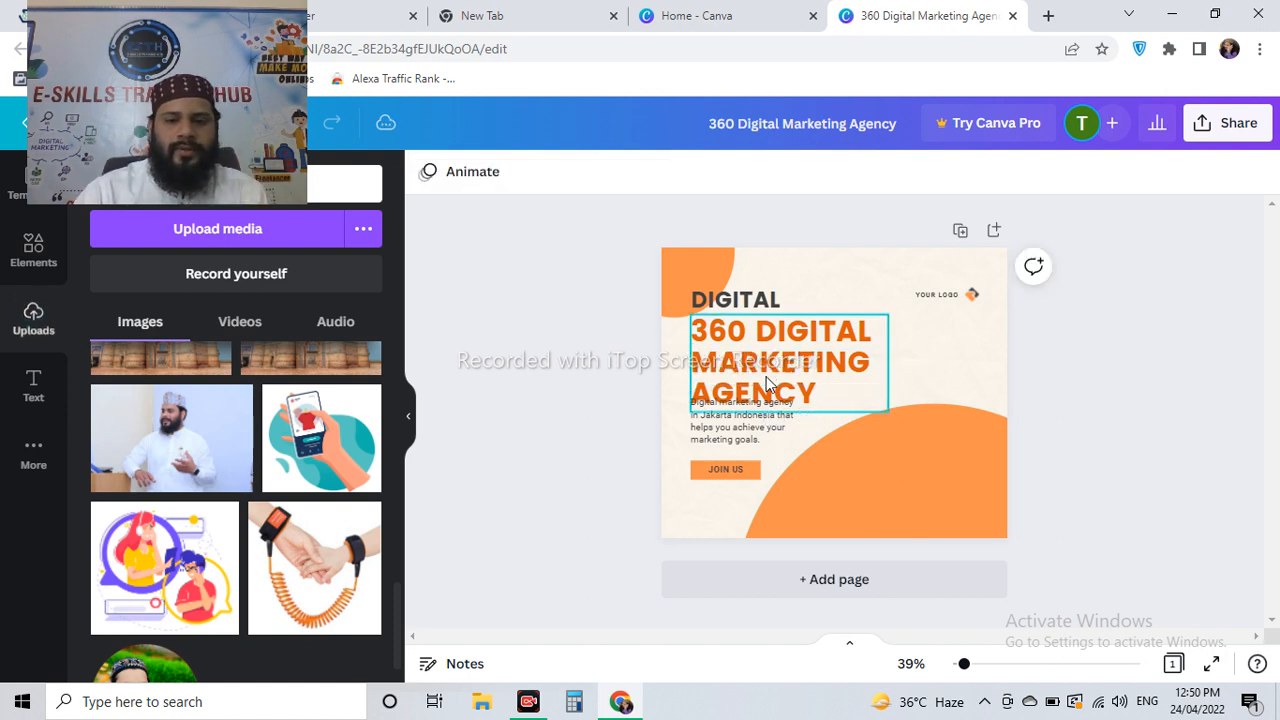
click(753, 302)
key(Delete)
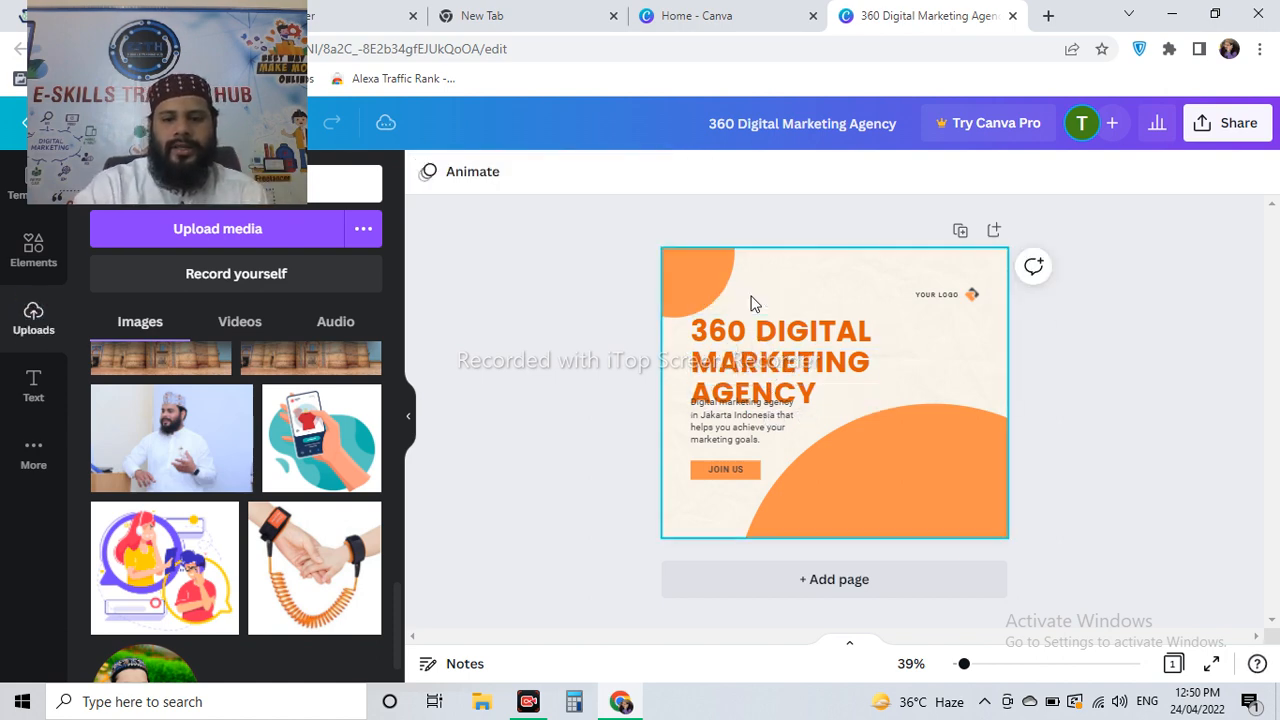
click(750, 358)
drag(750, 358, 740, 330)
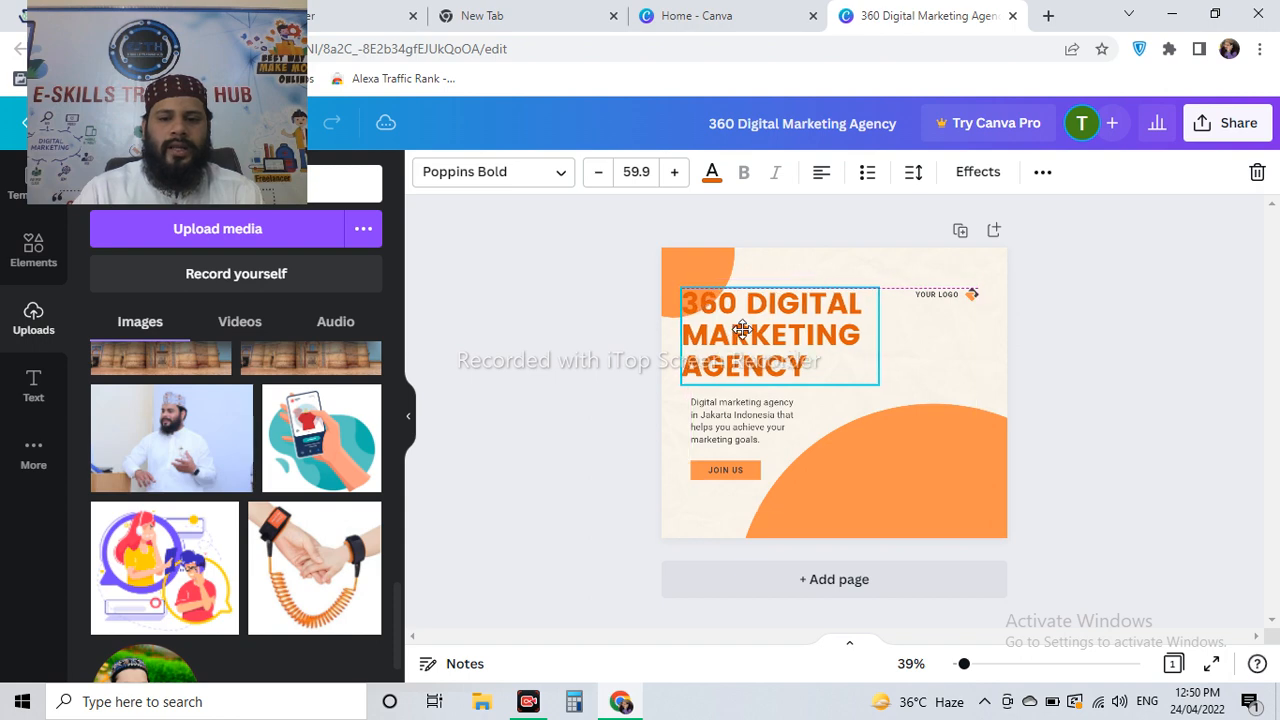
- Delete the small description paragraph under the heading and lower the heading clear of the orange corner circle
click(737, 425)
click(737, 425)
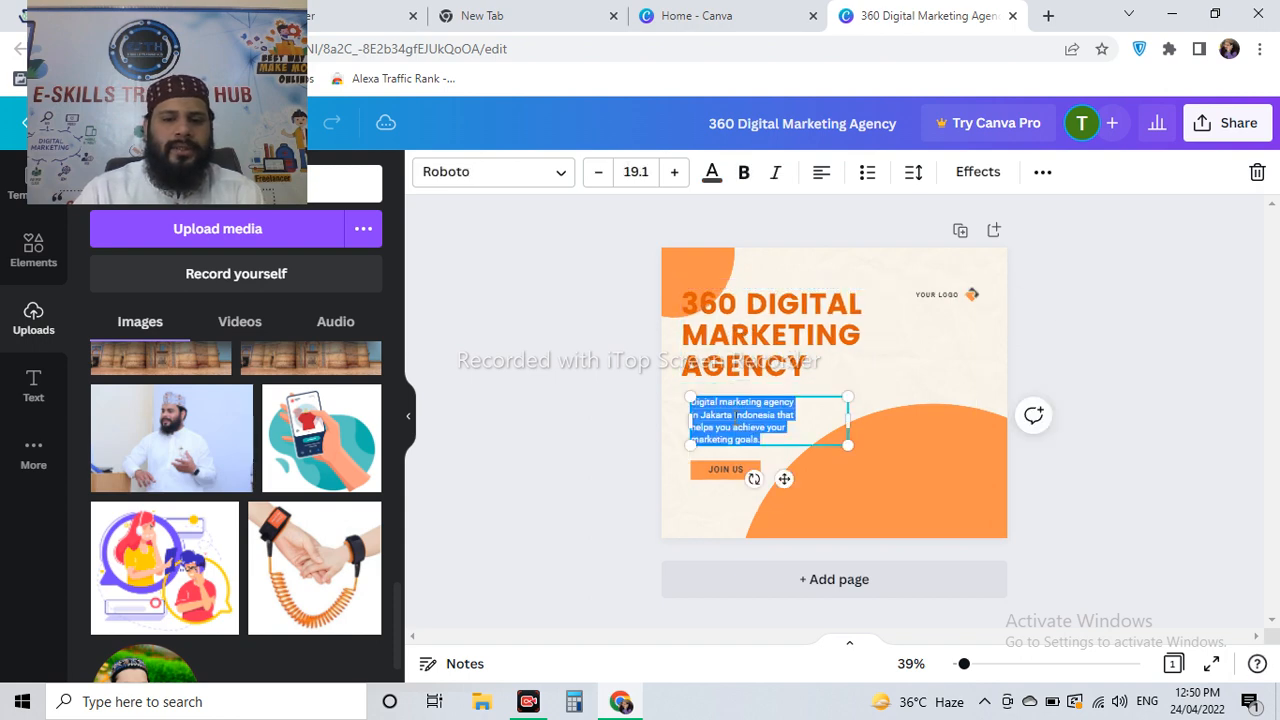
text(adfsafddasf)
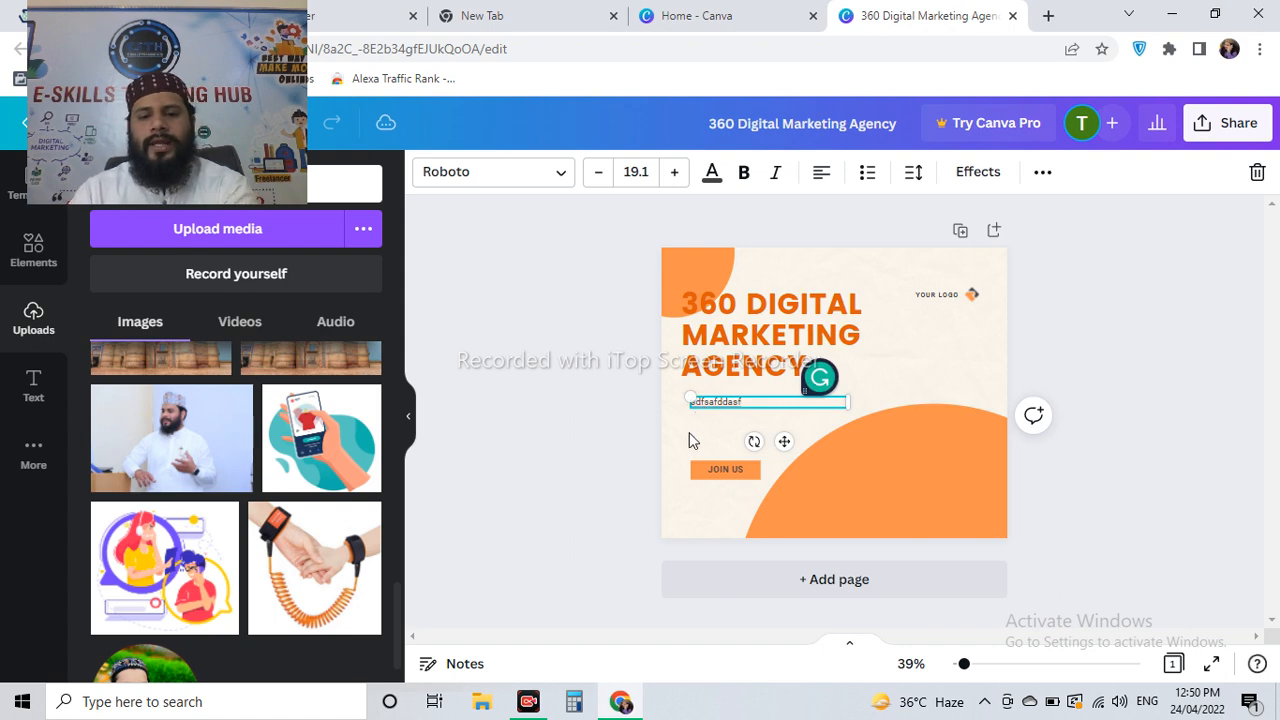
click(693, 443)
click(706, 406)
key(Delete)
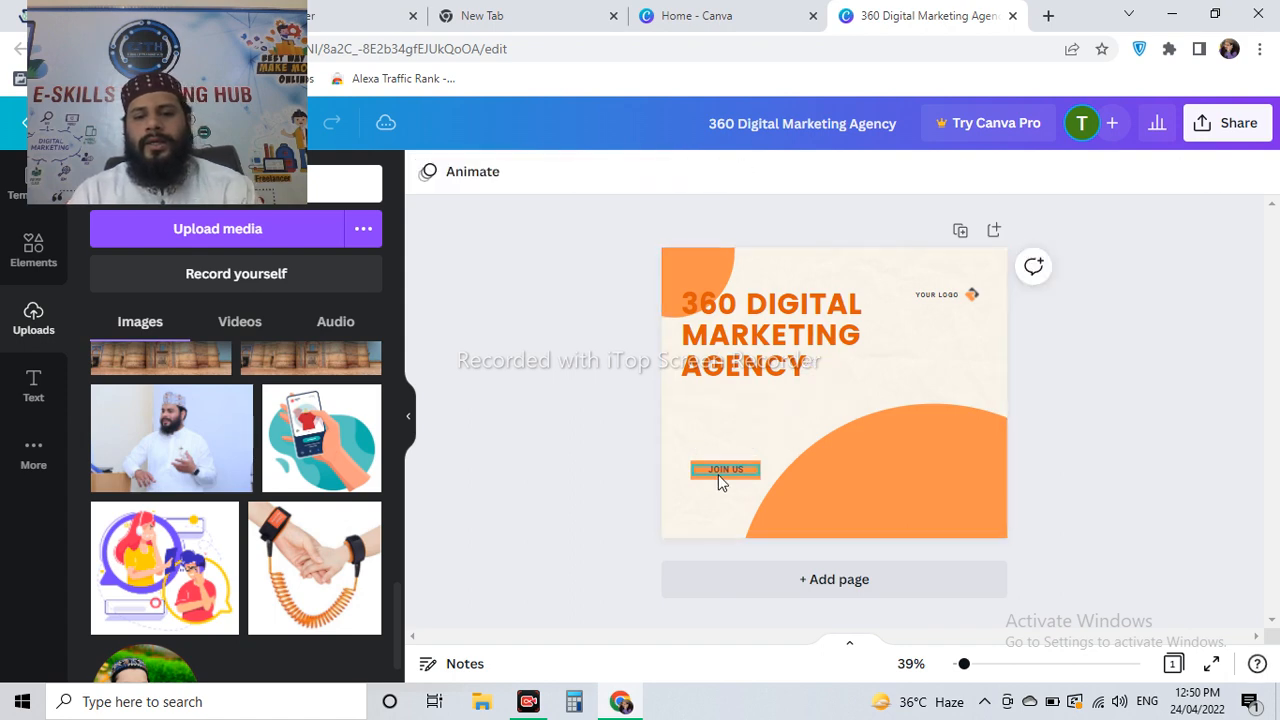
drag(735, 318, 727, 348)
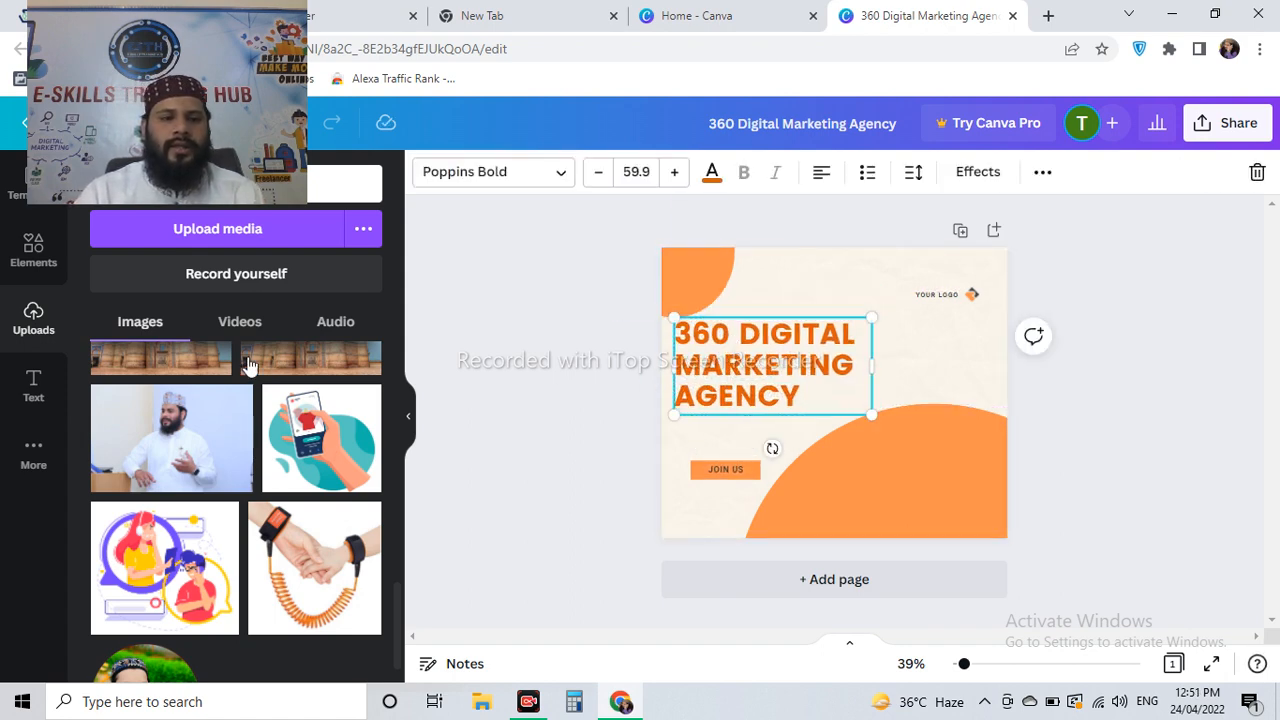
- Try placing the uploaded photo of the man seated at a desk over the large orange shape
scroll(230, 420, up, 10)
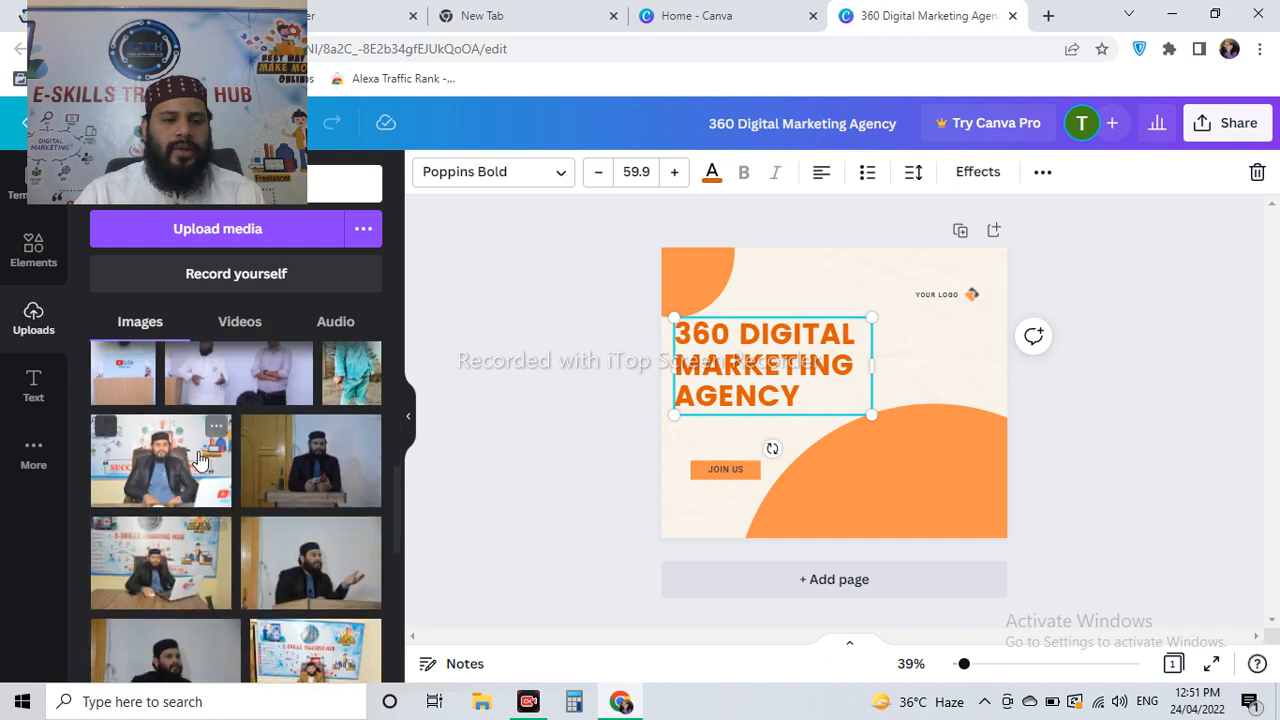
click(186, 470)
mouse_move(819, 384)
mouse_down()
mouse_move(818, 425)
mouse_move(820, 376)
mouse_up()
drag(859, 420, 899, 450)
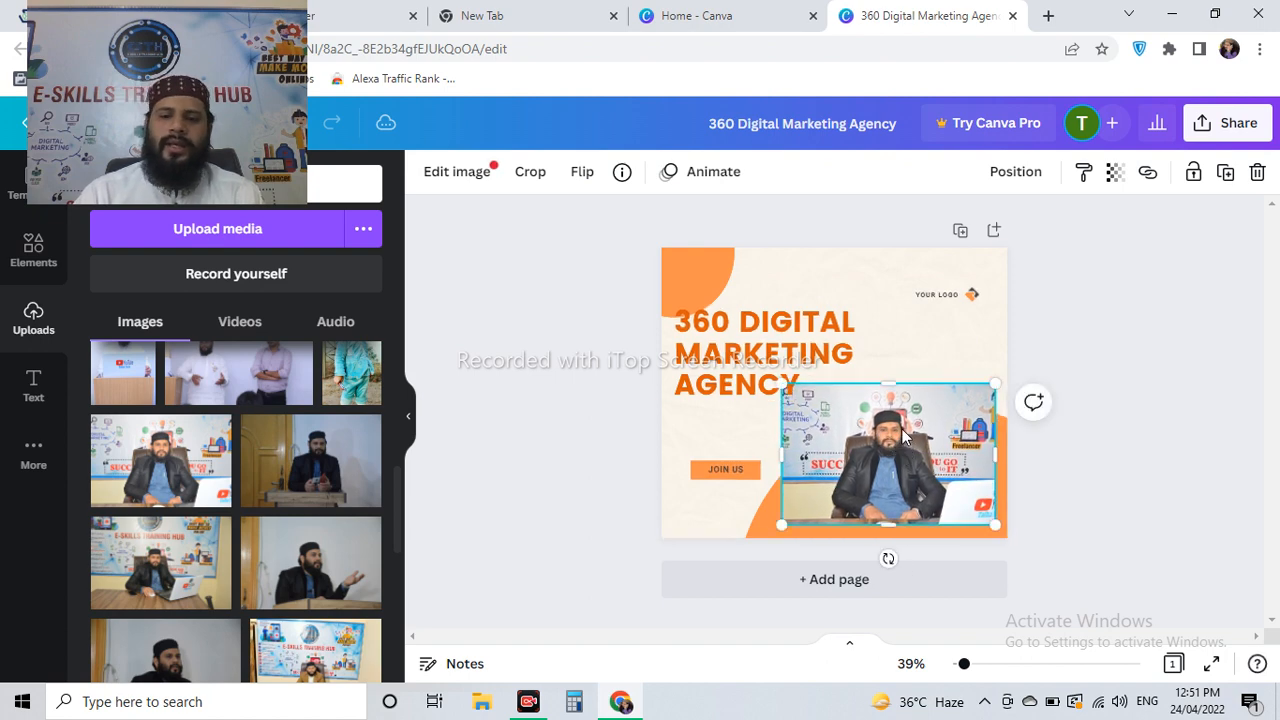
click(1112, 178)
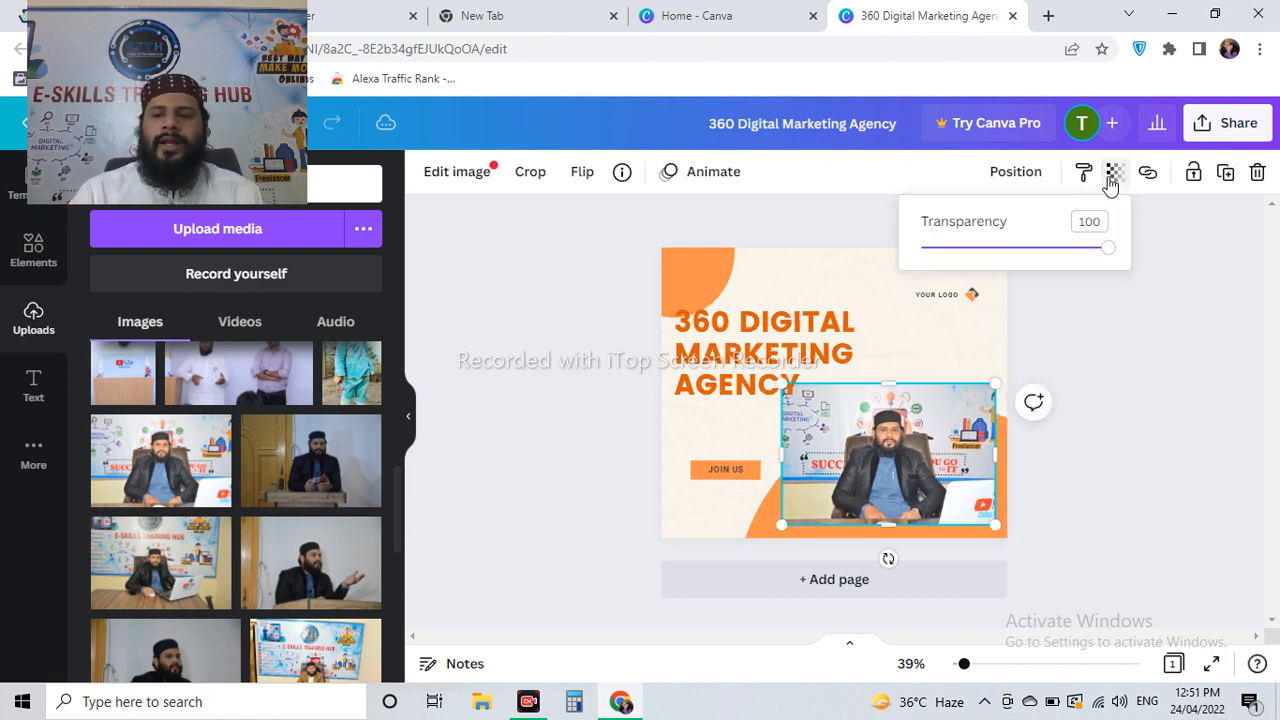
mouse_move(1106, 252)
mouse_down()
mouse_move(1013, 249)
mouse_move(1109, 249)
mouse_up()
drag(836, 438, 858, 431)
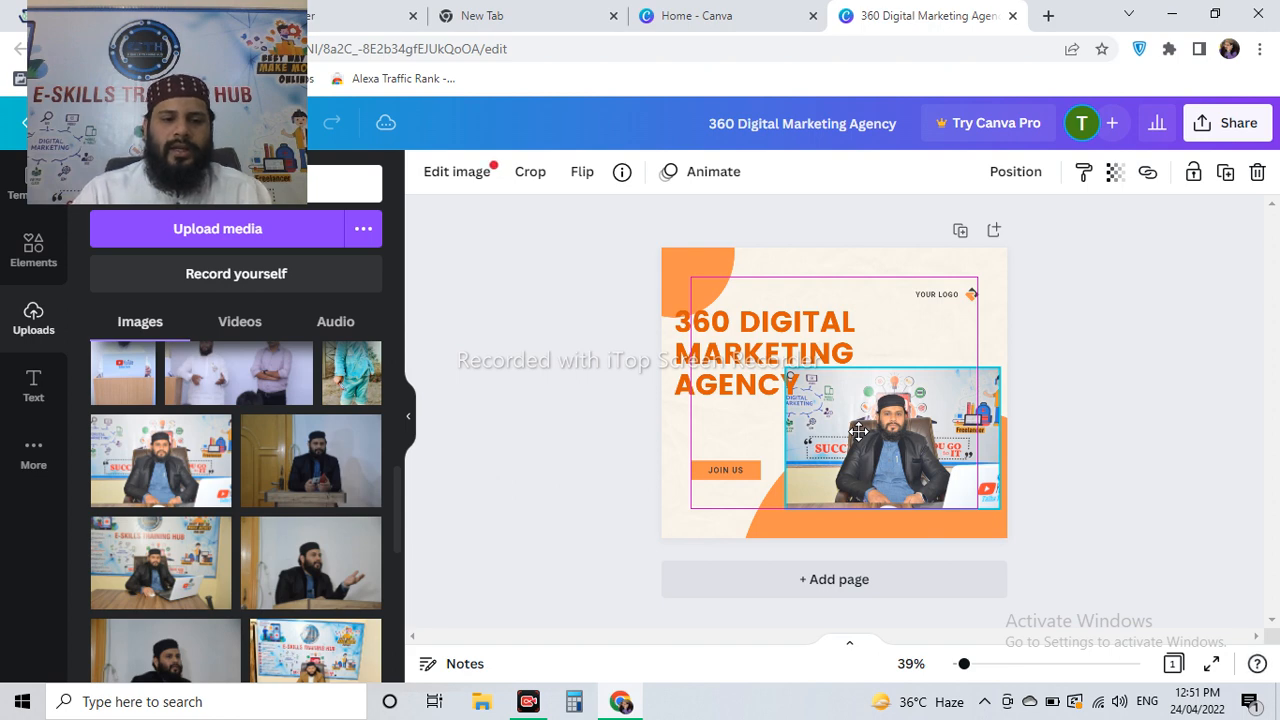
drag(858, 431, 858, 431)
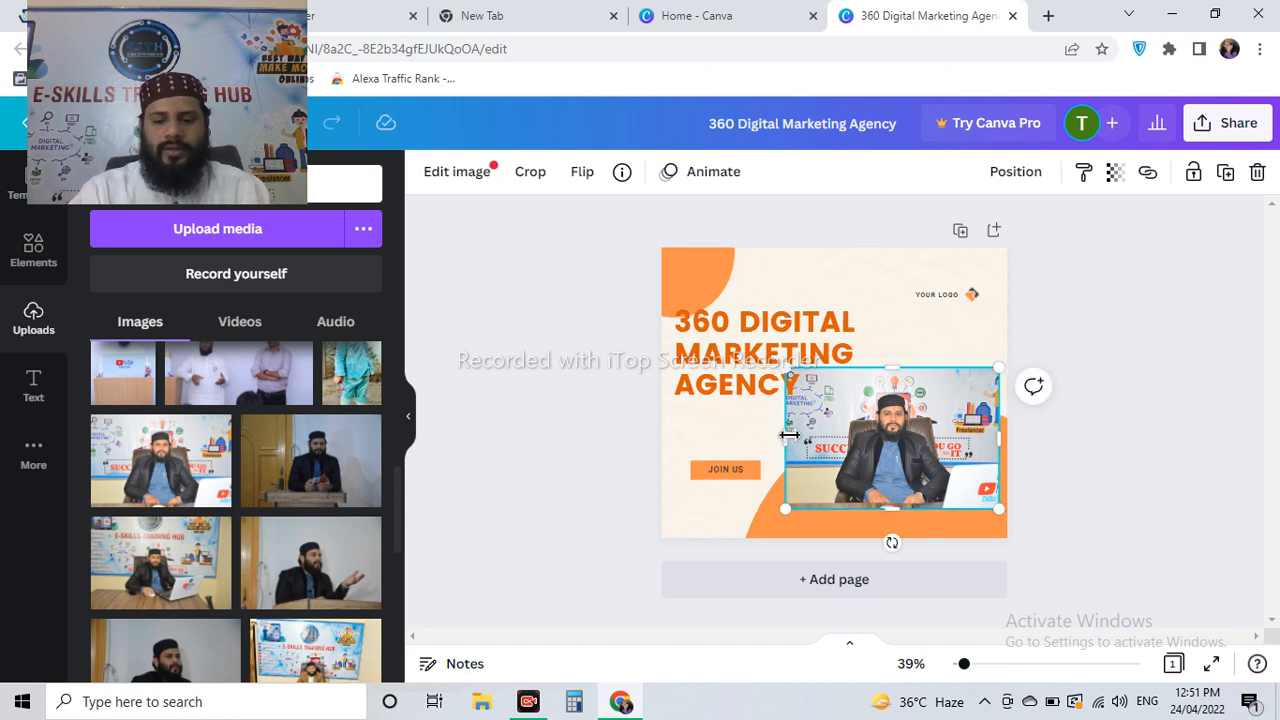
key(Delete)
- Add the uploaded photo of the man behind the YouTube laptop, enlarge it and place it over the large orange shape
click(136, 381)
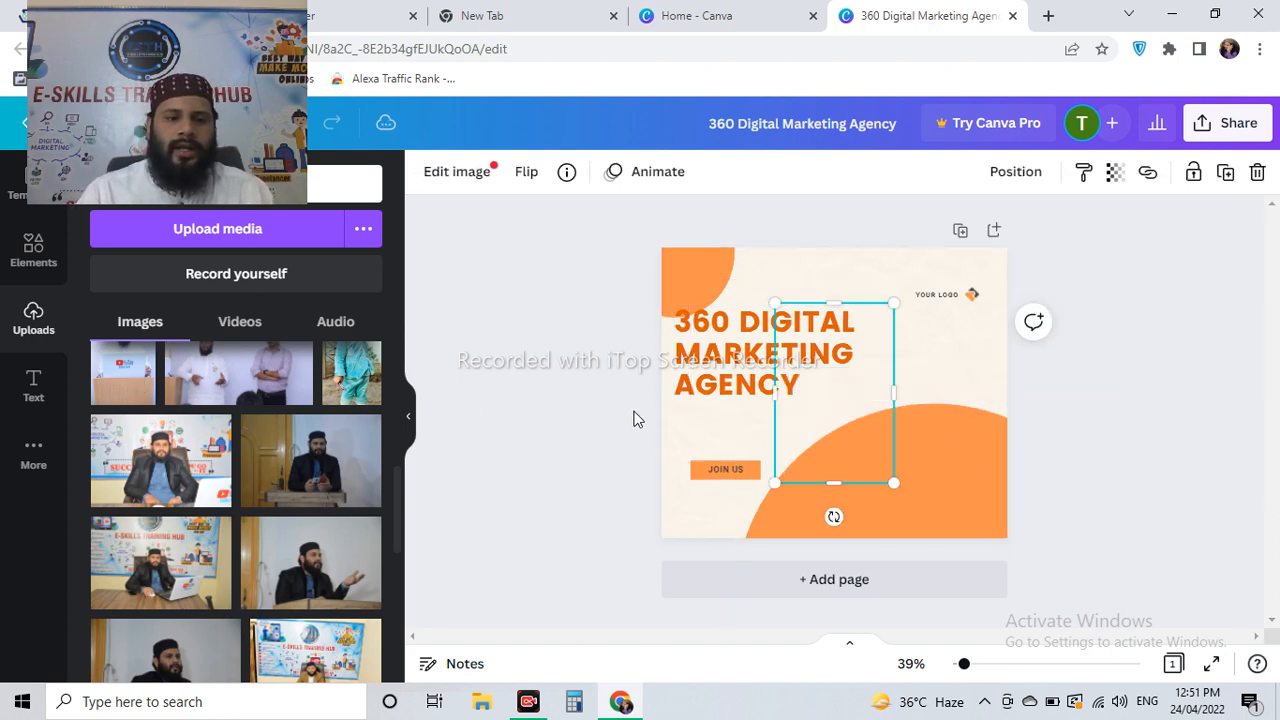
drag(855, 430, 932, 480)
drag(868, 530, 826, 549)
scroll(180, 495, down, 5)
scroll(193, 557, down, 5)
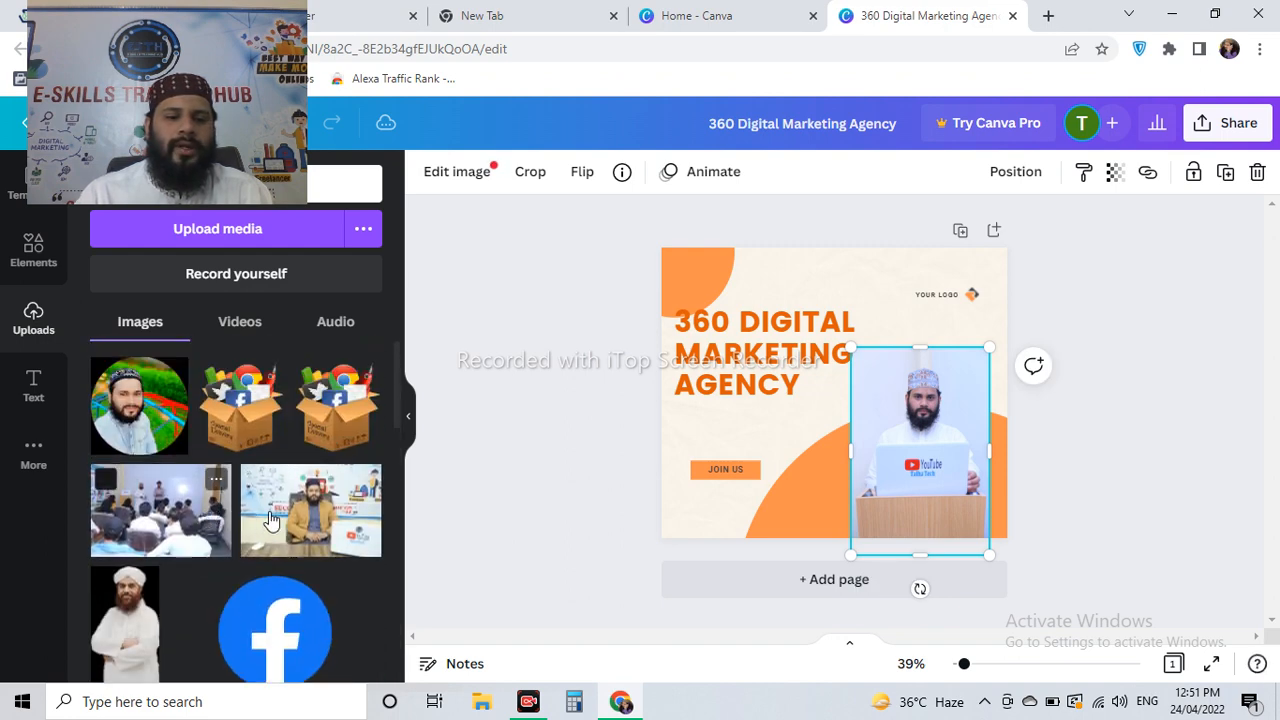
click(240, 322)
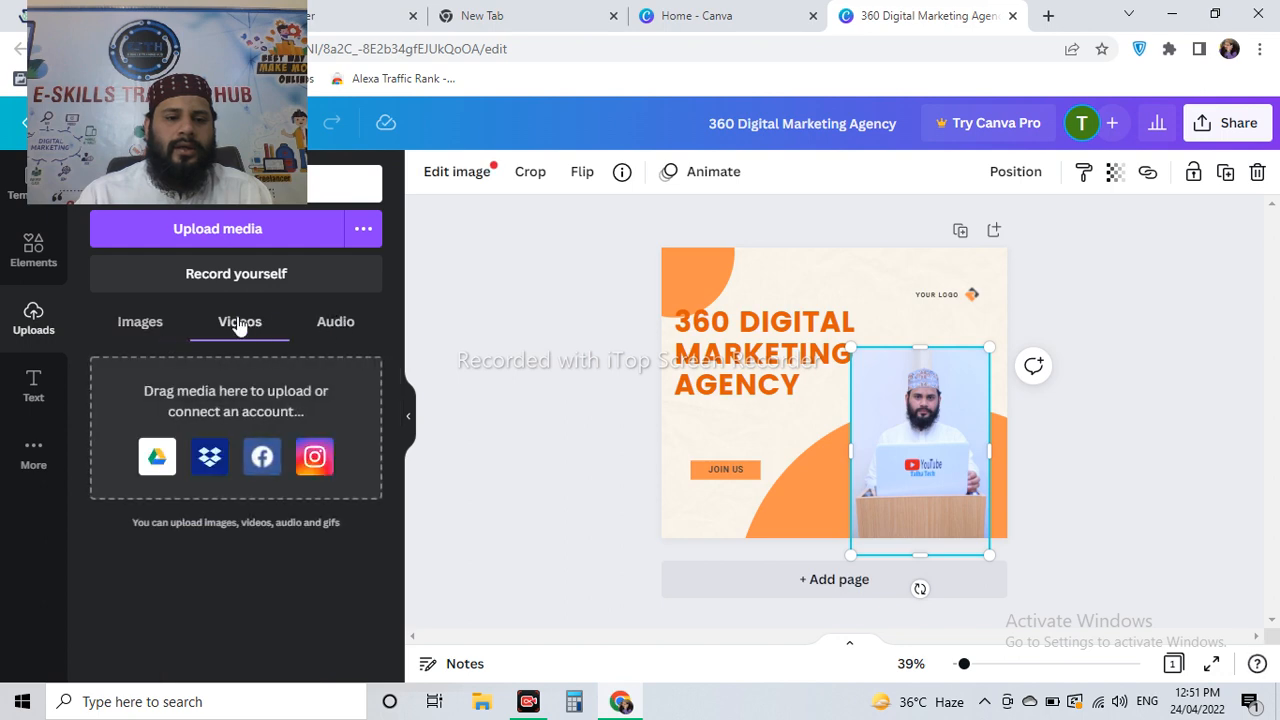
click(237, 240)
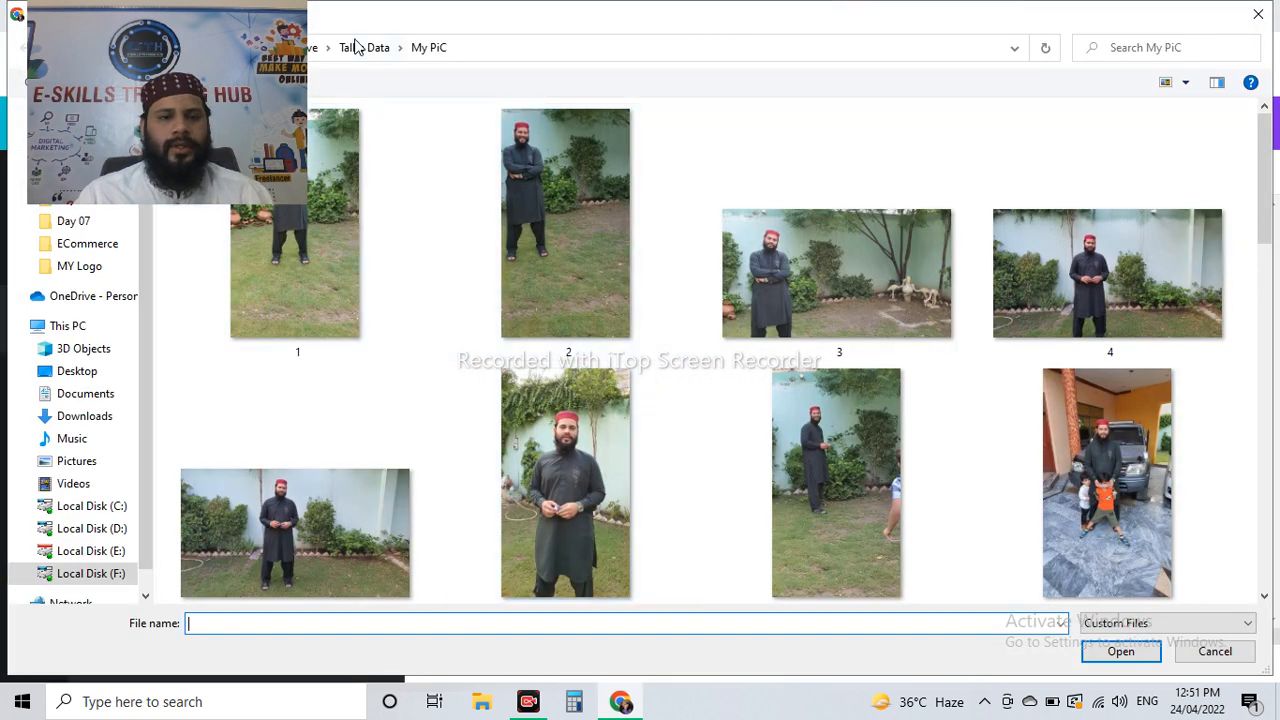
click(364, 47)
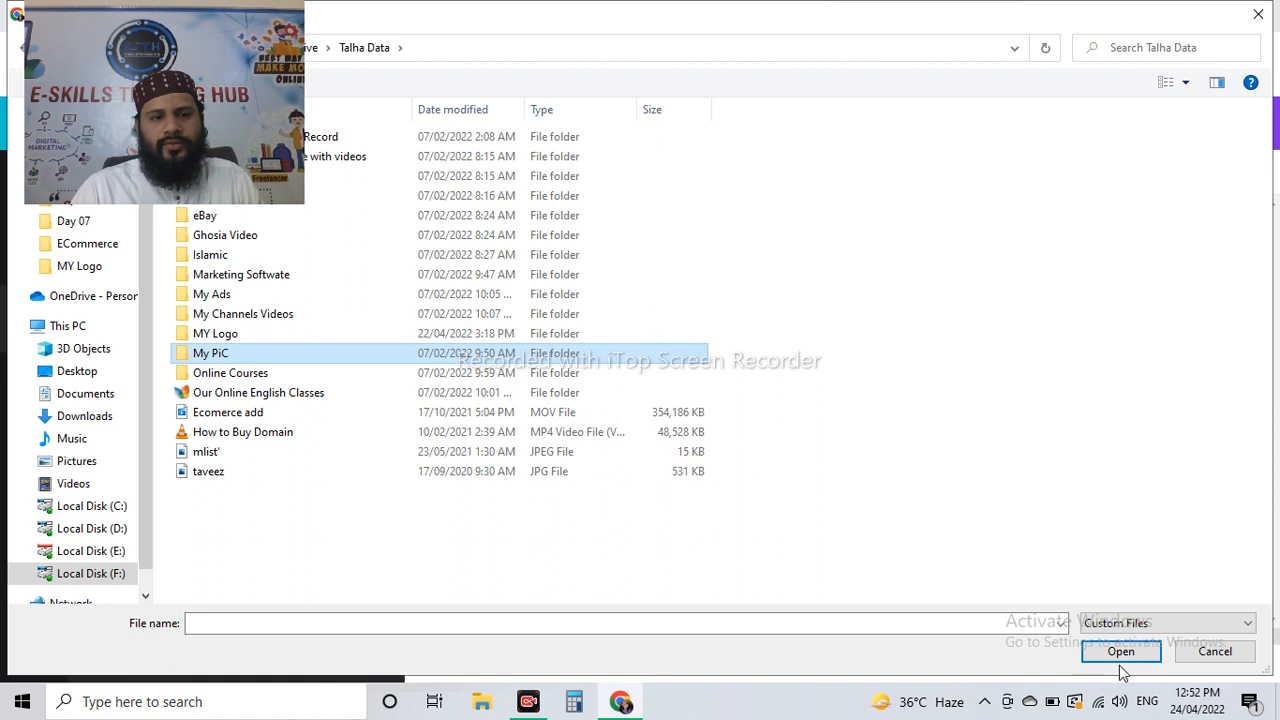
click(1215, 655)
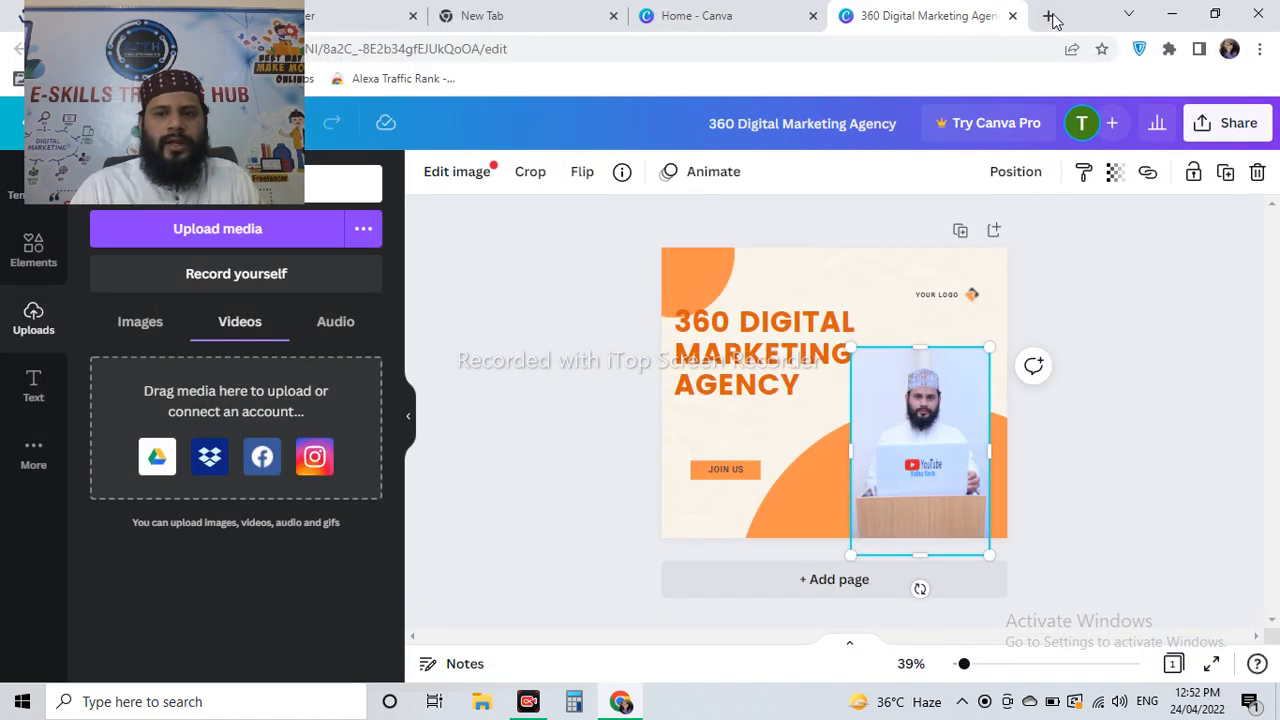
- Open the remove.bg website in a new browser tab
click(1048, 15)
click(540, 397)
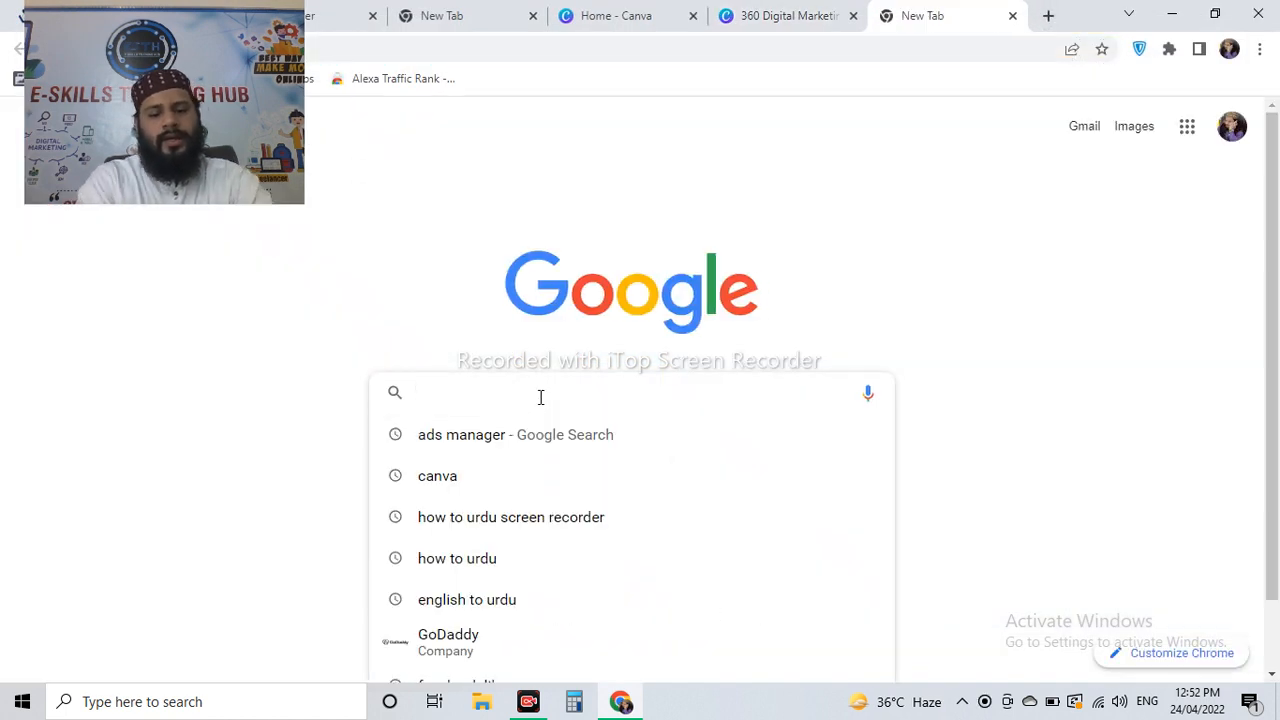
text(remov)
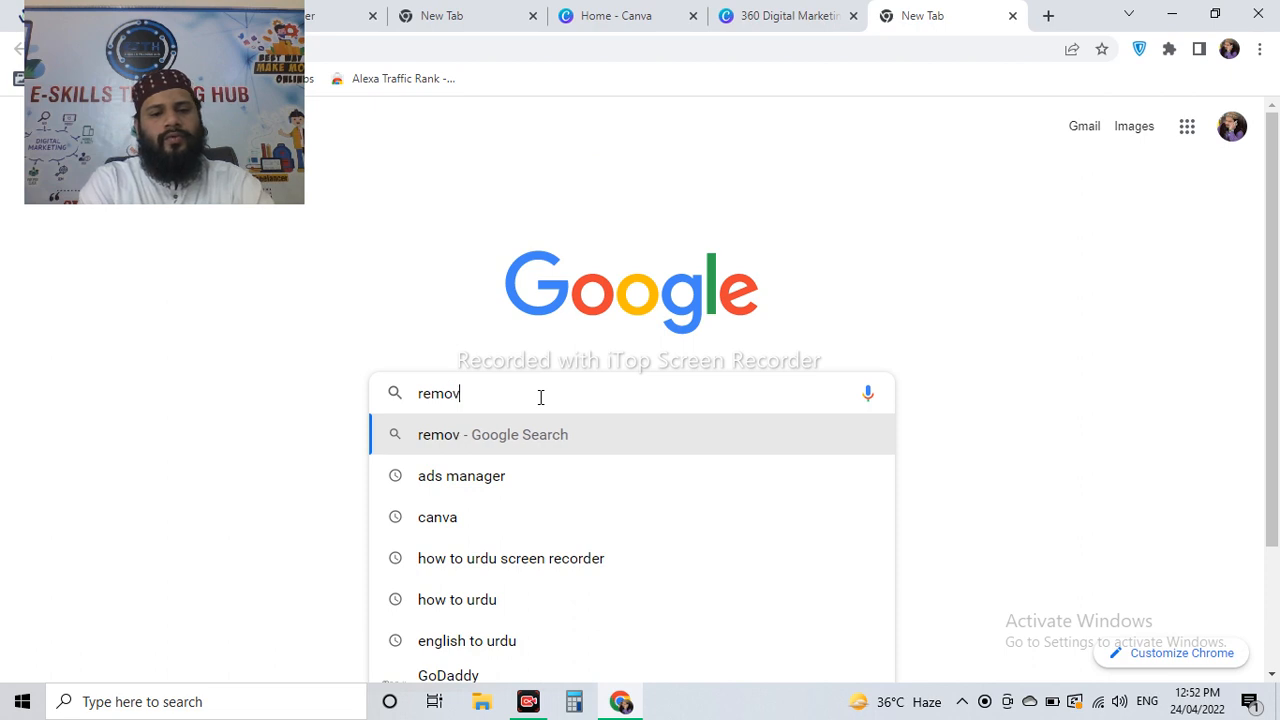
text(e.)
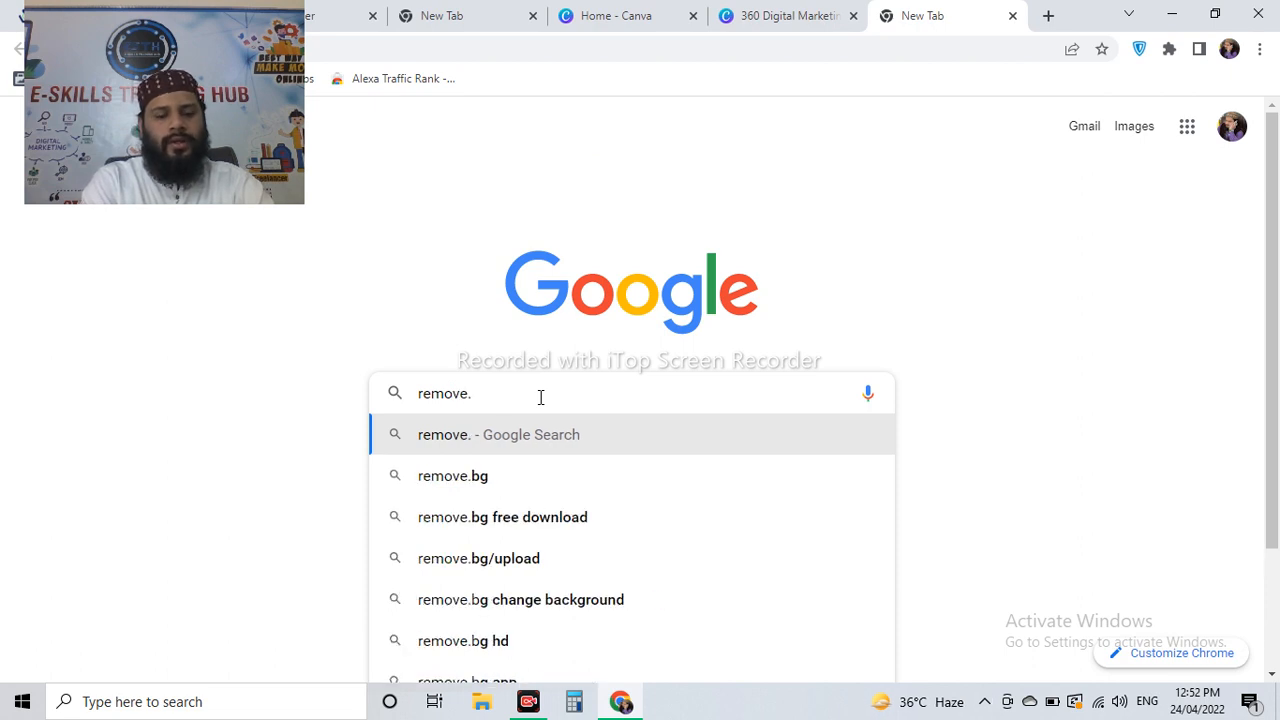
text(bg)
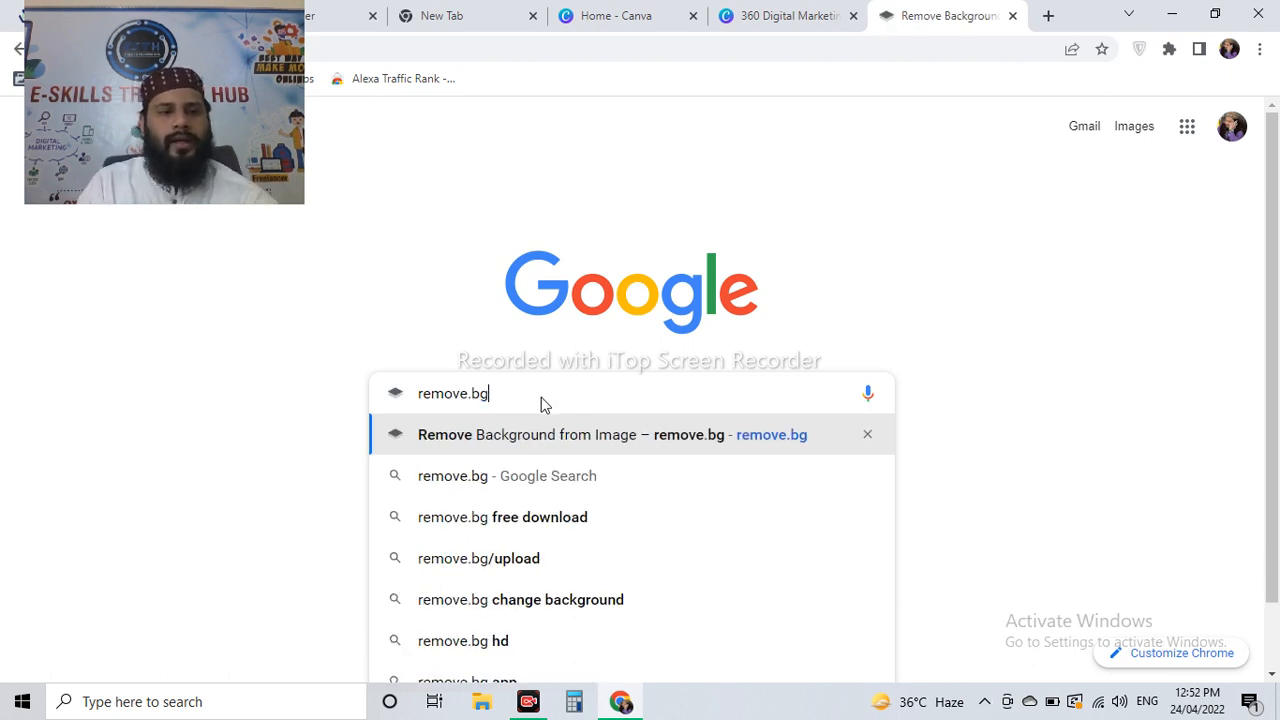
key(Return)
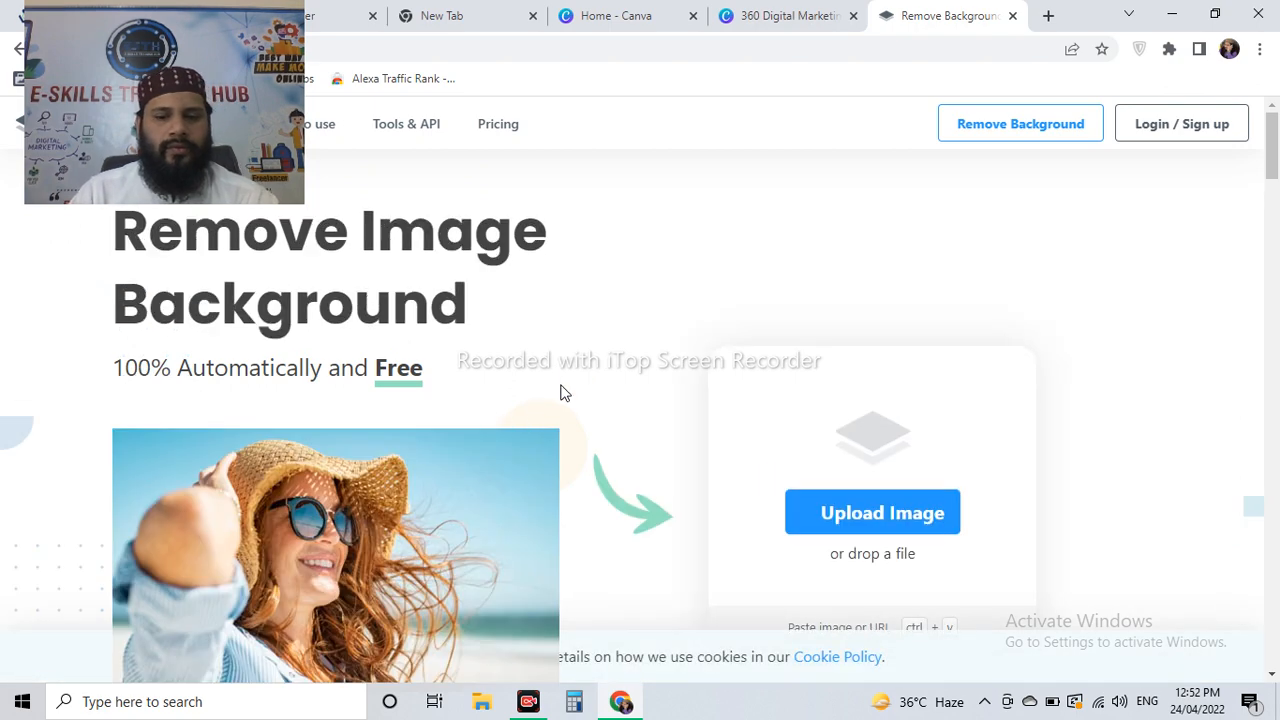
- Start an image upload on remove.bg and browse up from the My PiC folder to This PC, checking drive D: for photos
click(712, 458)
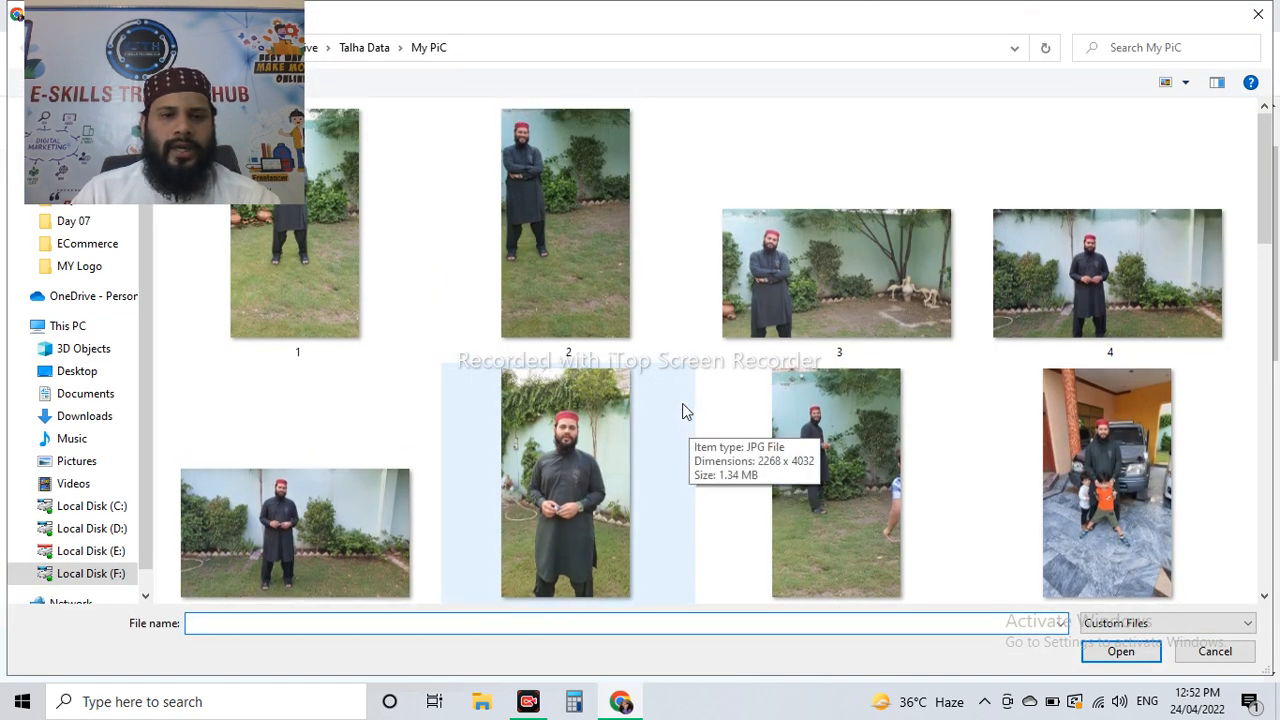
click(349, 50)
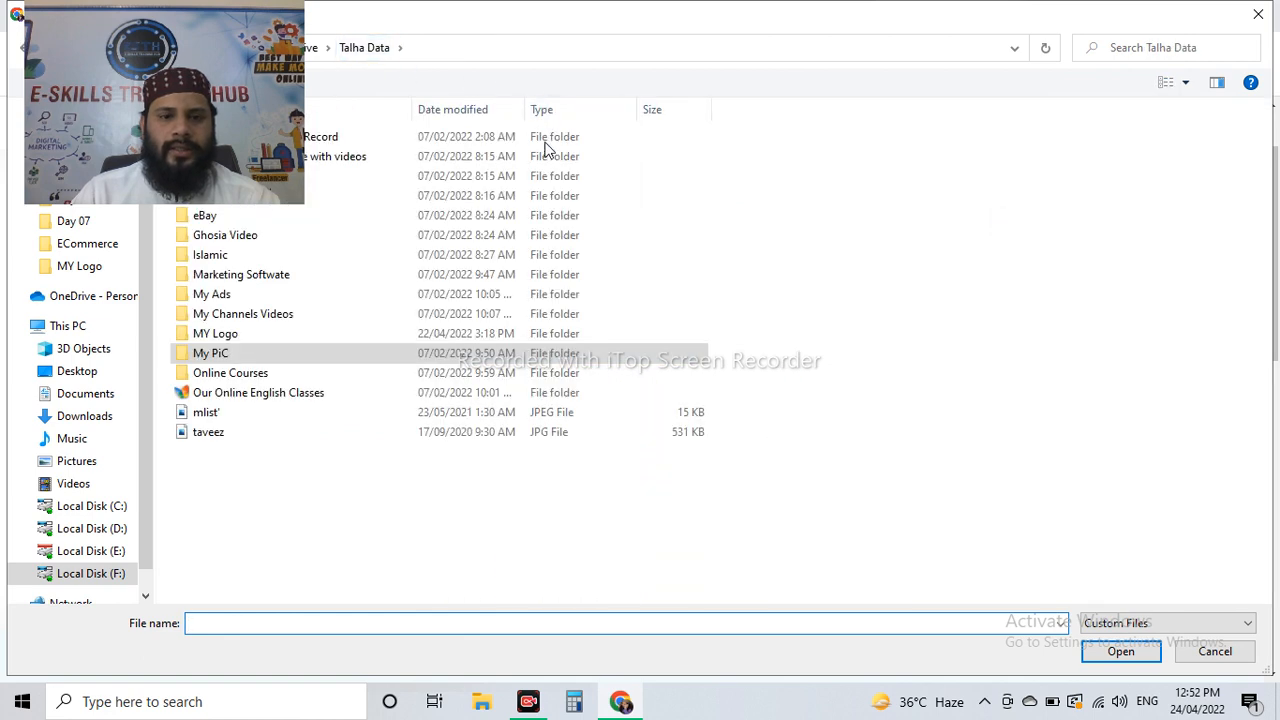
drag(191, 69, 1122, 250)
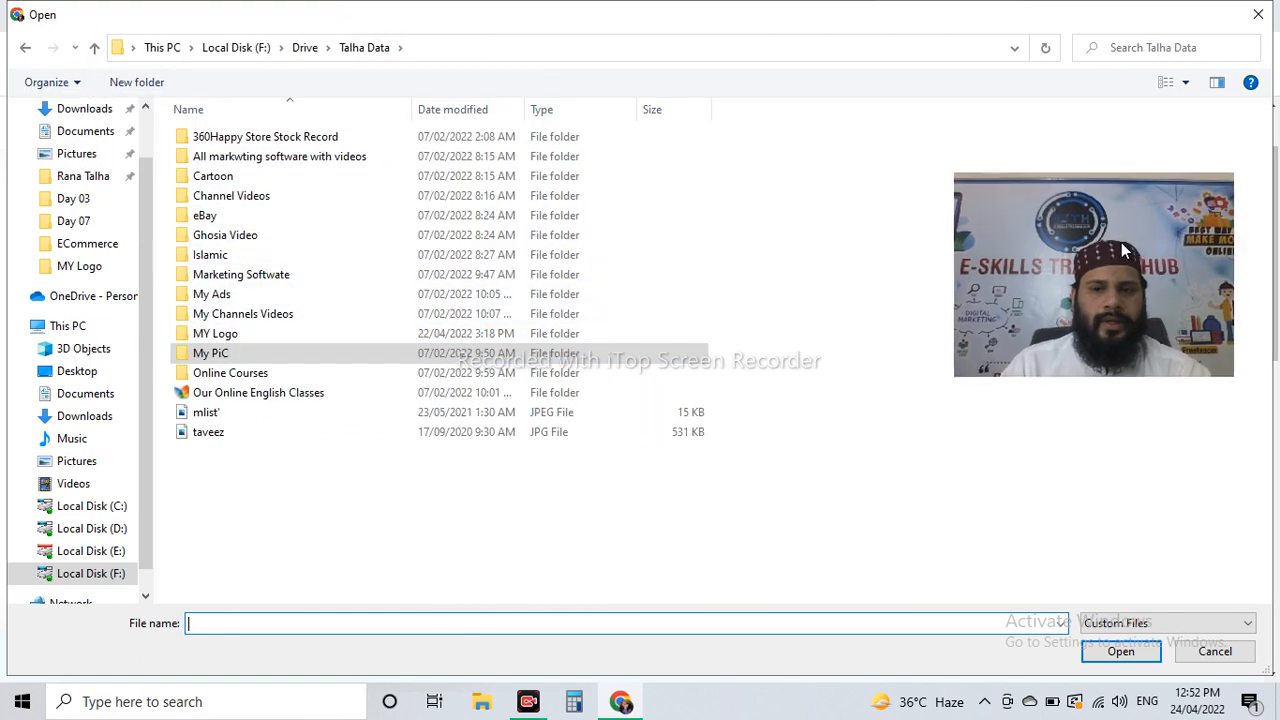
click(306, 50)
click(248, 50)
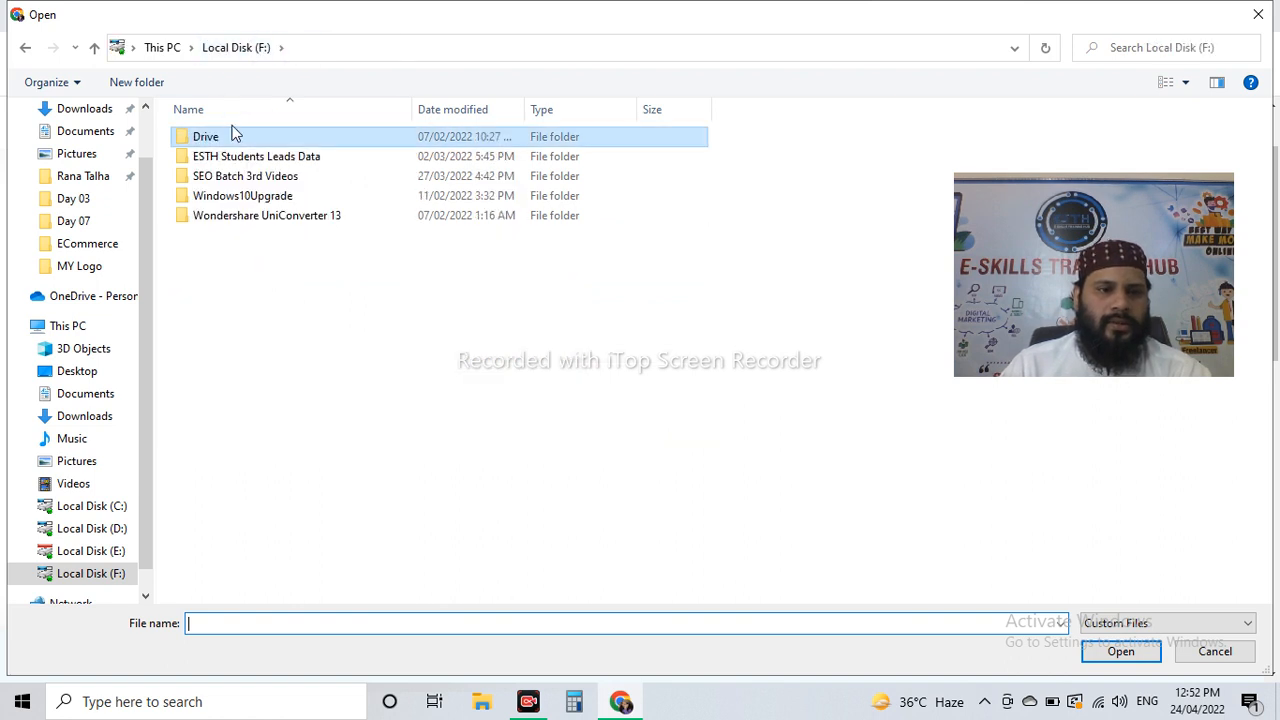
click(188, 47)
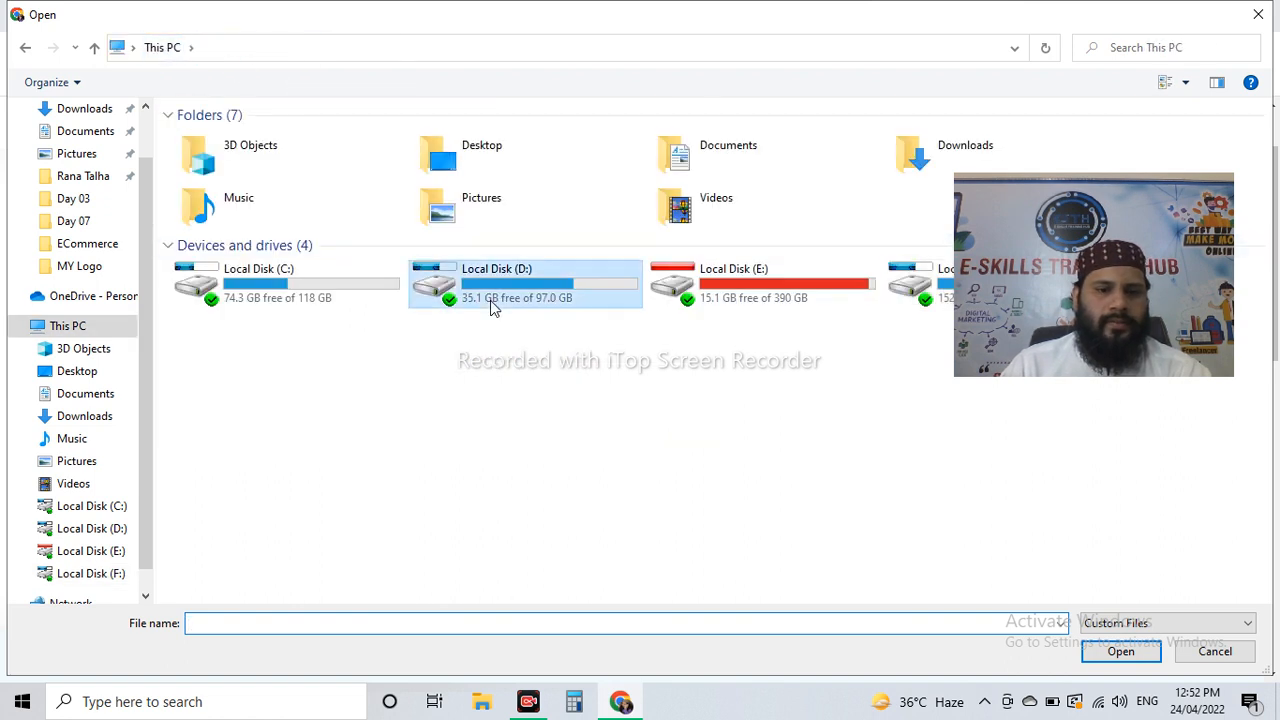
double_click(490, 308)
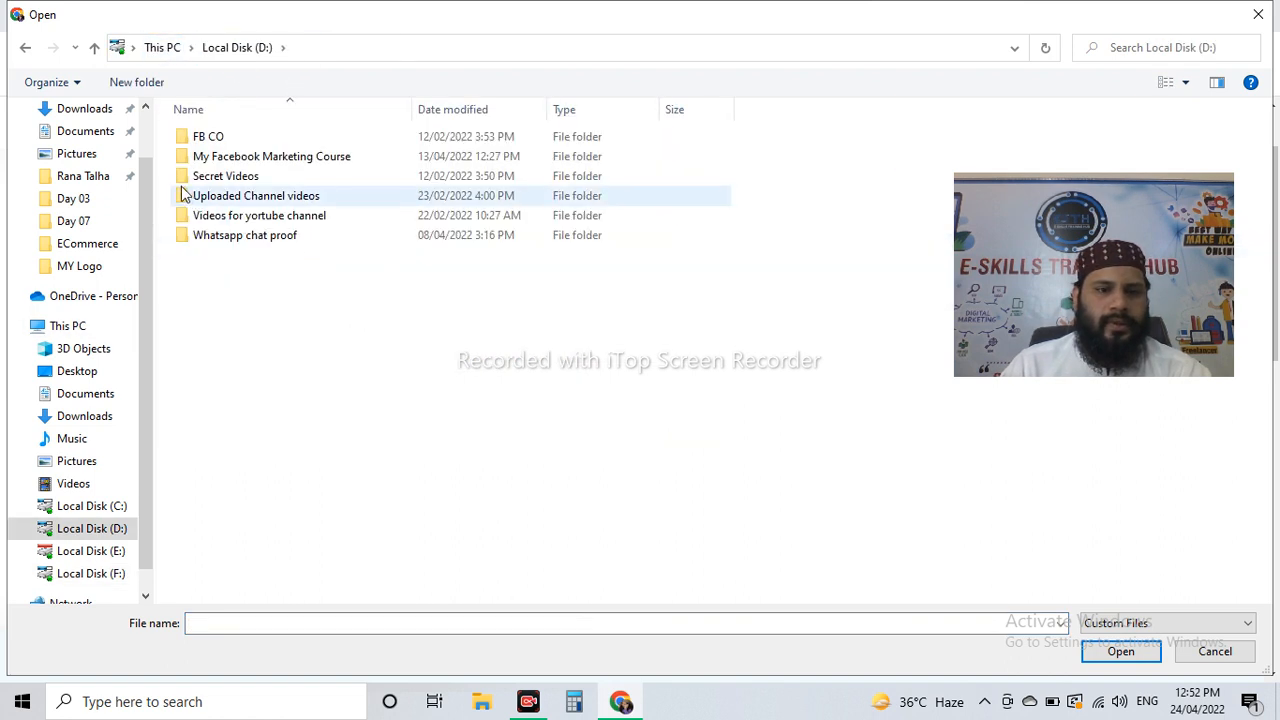
click(155, 50)
- Open the ESTH Data folder on drive E: and look through its Post,Banner,Logo folder for a suitable photo
double_click(749, 289)
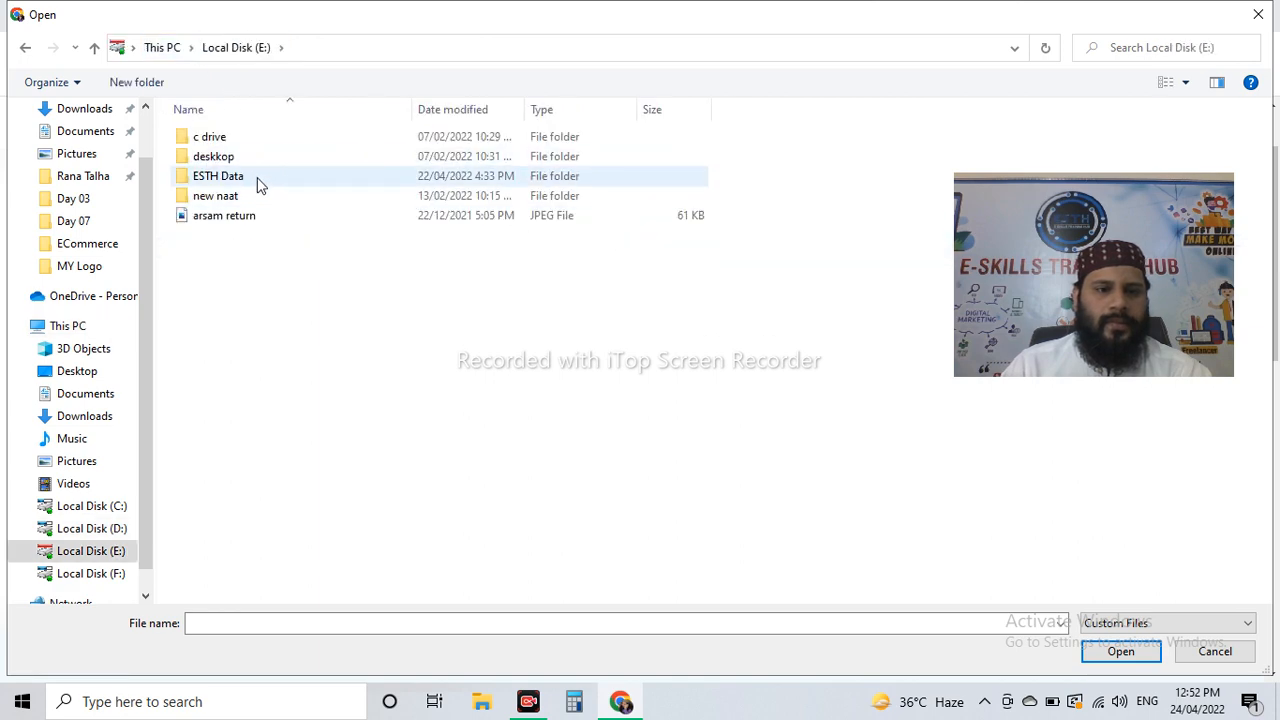
double_click(258, 180)
click(258, 141)
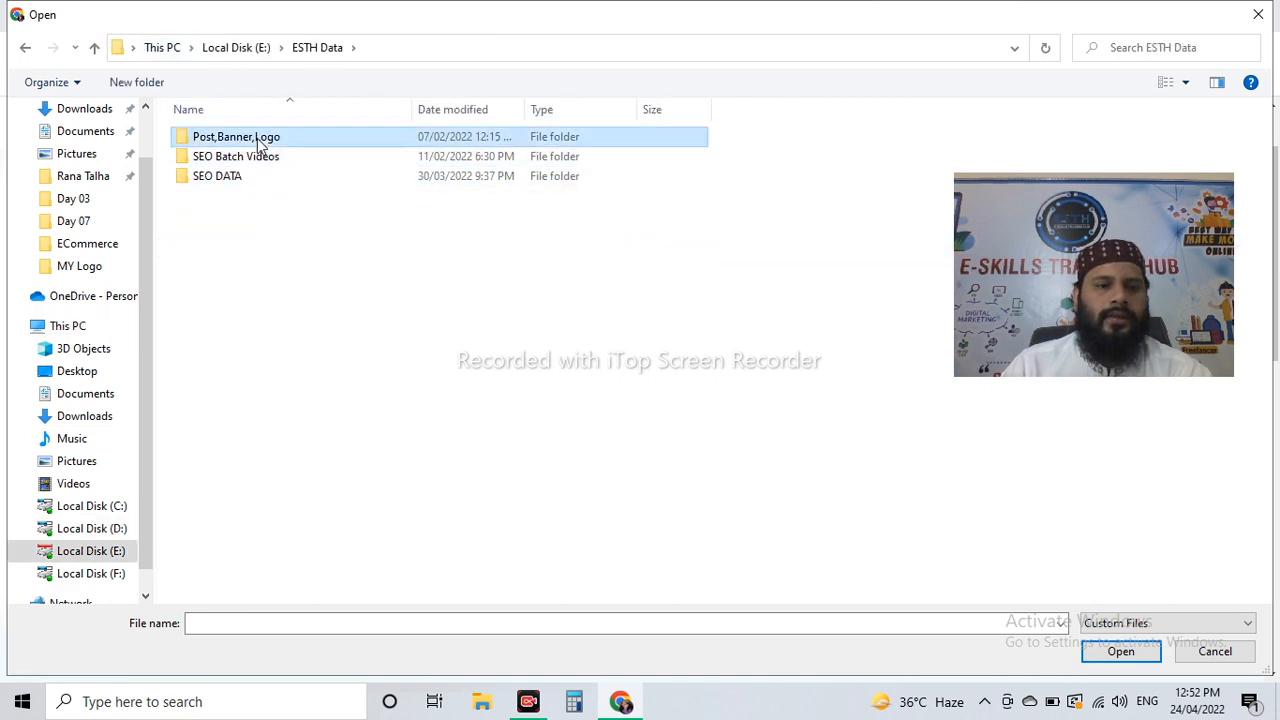
double_click(258, 141)
scroll(503, 257, down, 5)
scroll(549, 285, up, 10)
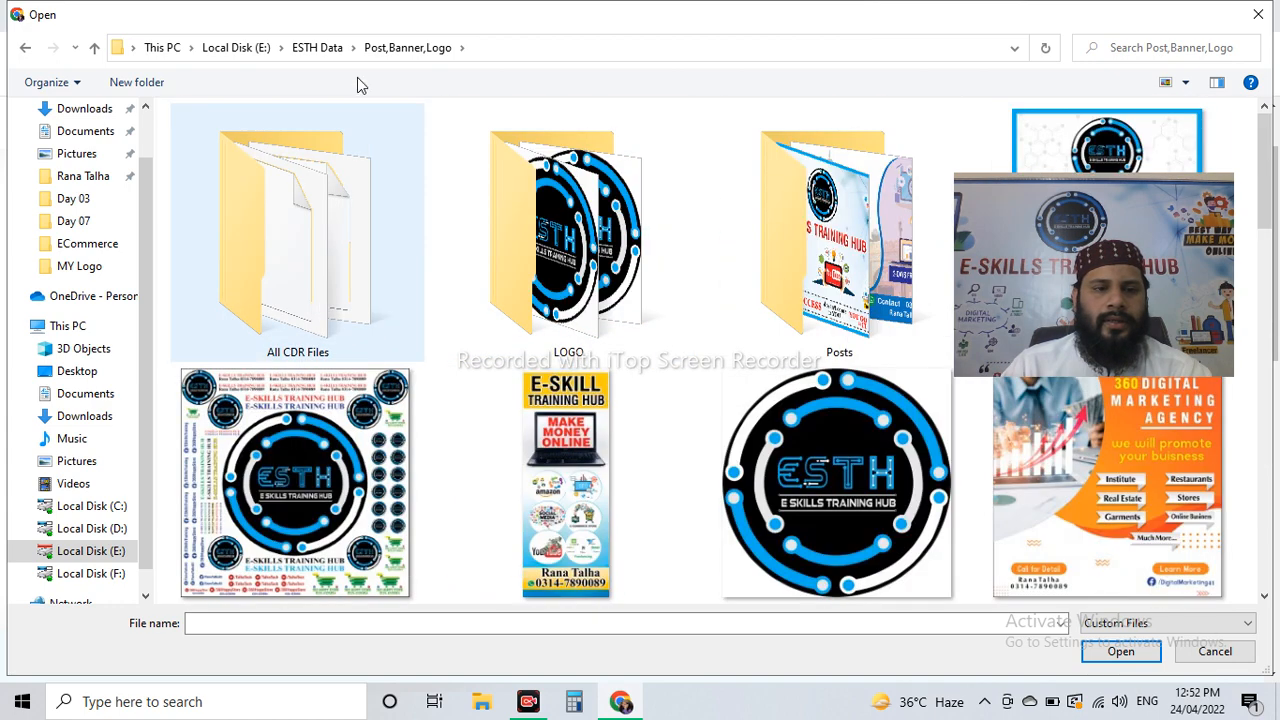
- Upload the photo IMG_8688 from ESTH Data, SEO Batch Videos, SEO Batch 1, SEO Batch 1 Day 1
click(320, 47)
double_click(243, 156)
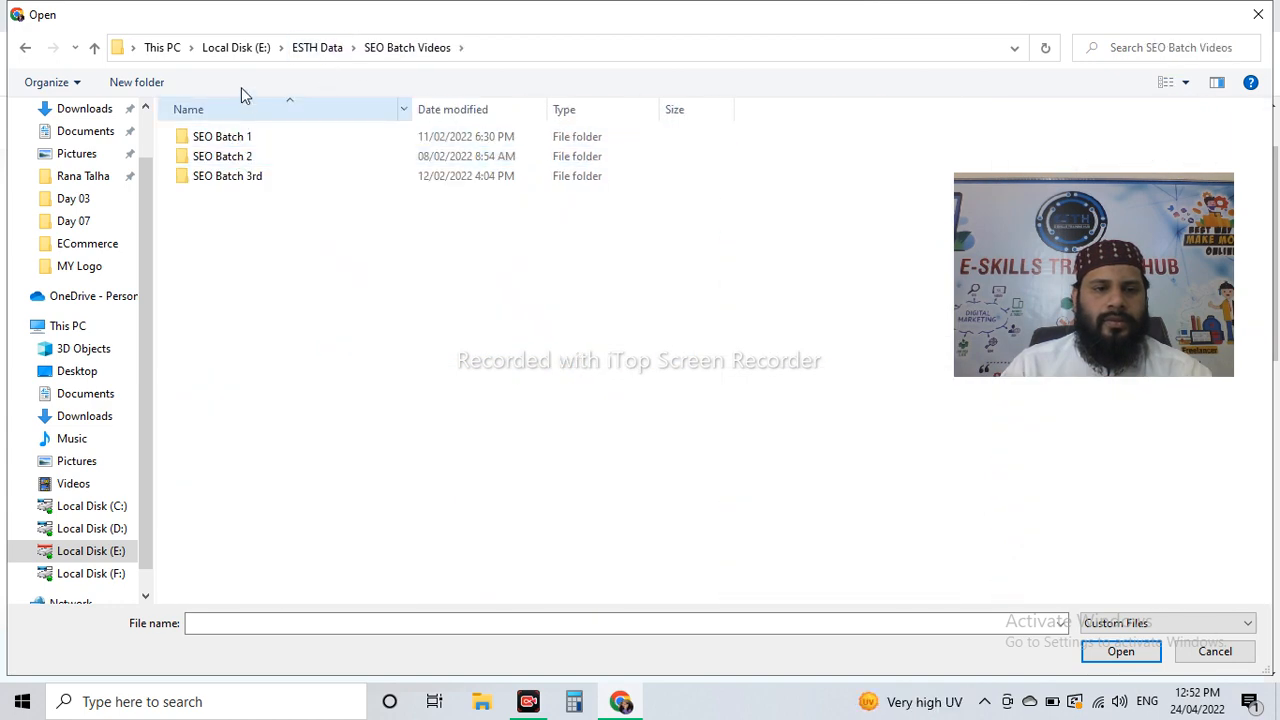
double_click(257, 135)
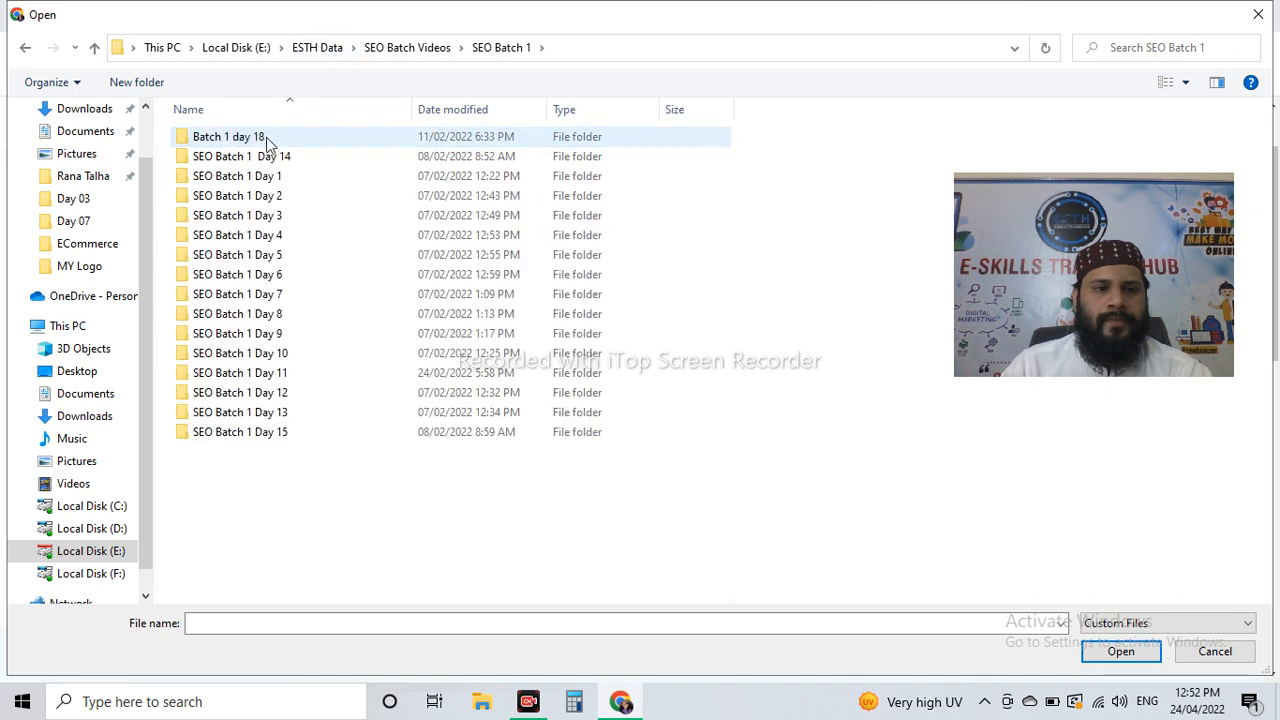
click(299, 179)
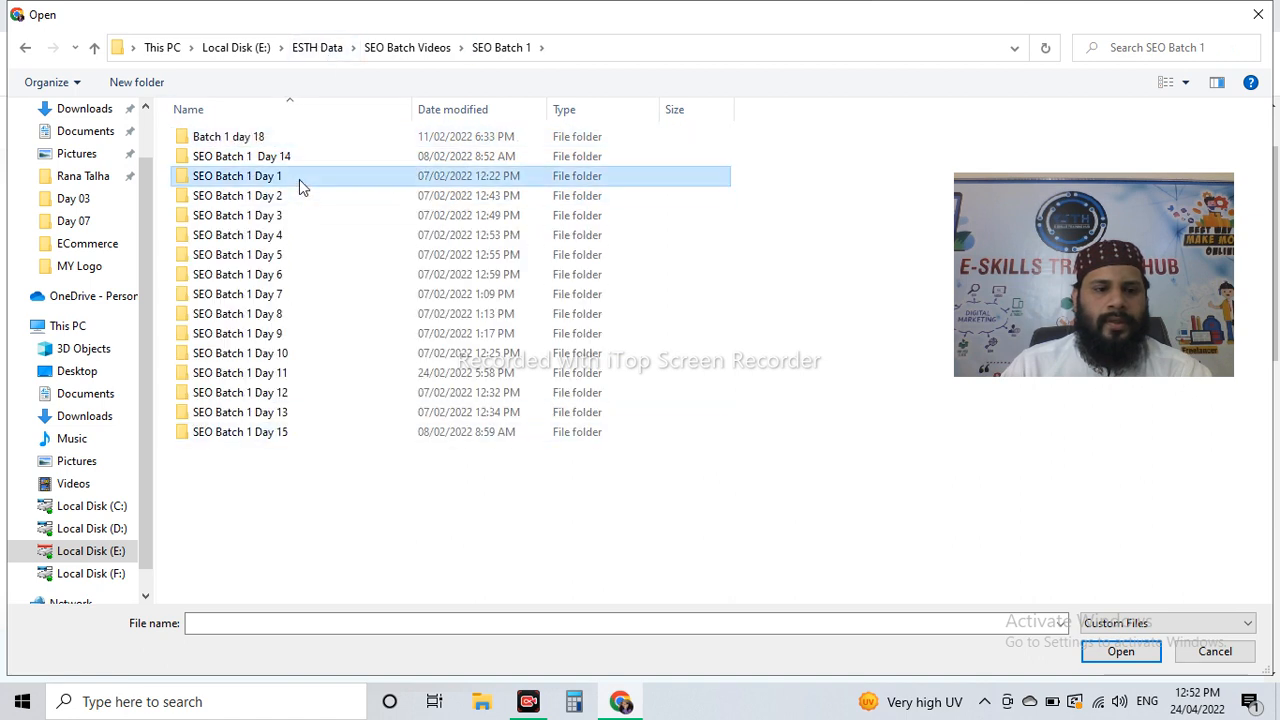
double_click(299, 179)
click(323, 182)
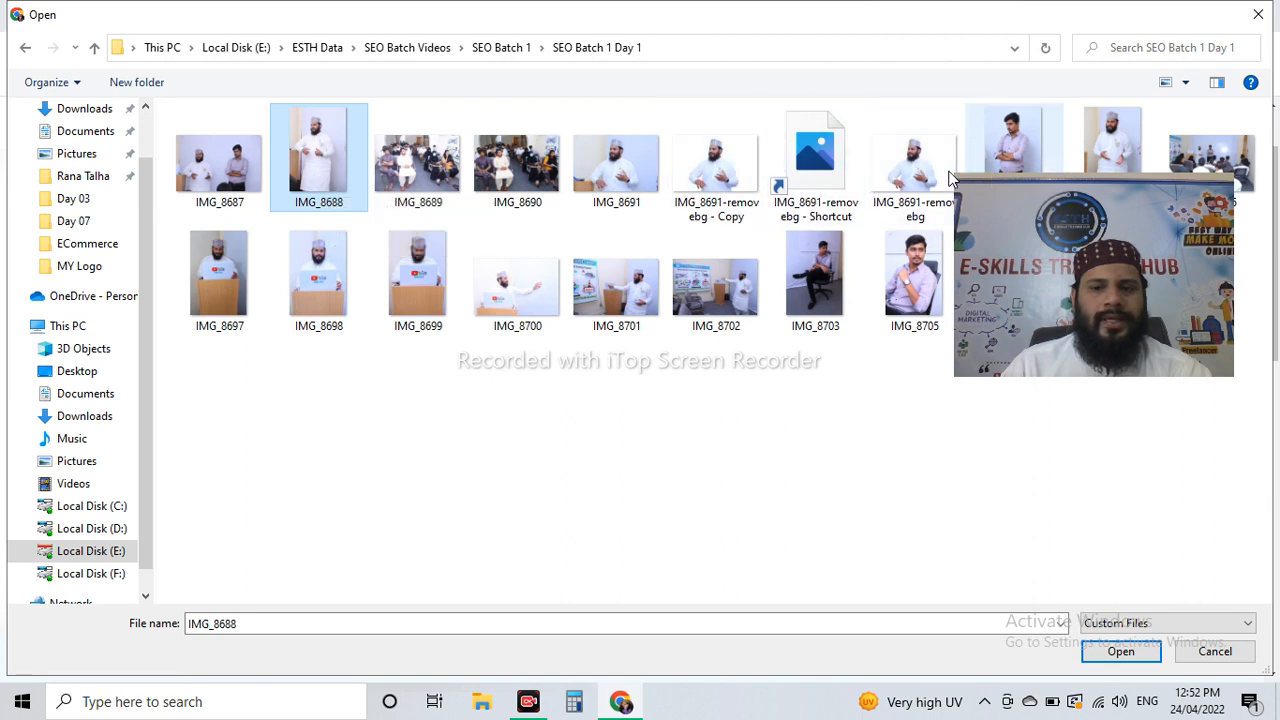
double_click(325, 175)
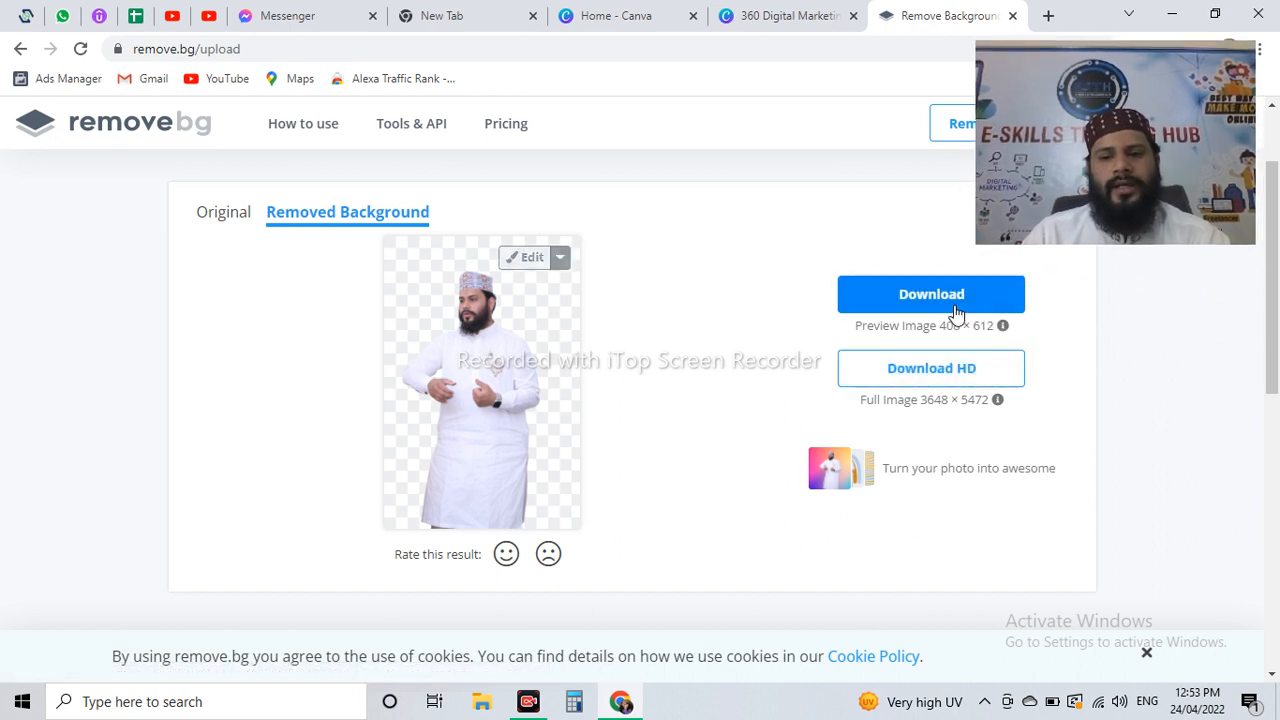
- Download the background-free preview image and close the remove.bg page to return to the Canva design
click(924, 292)
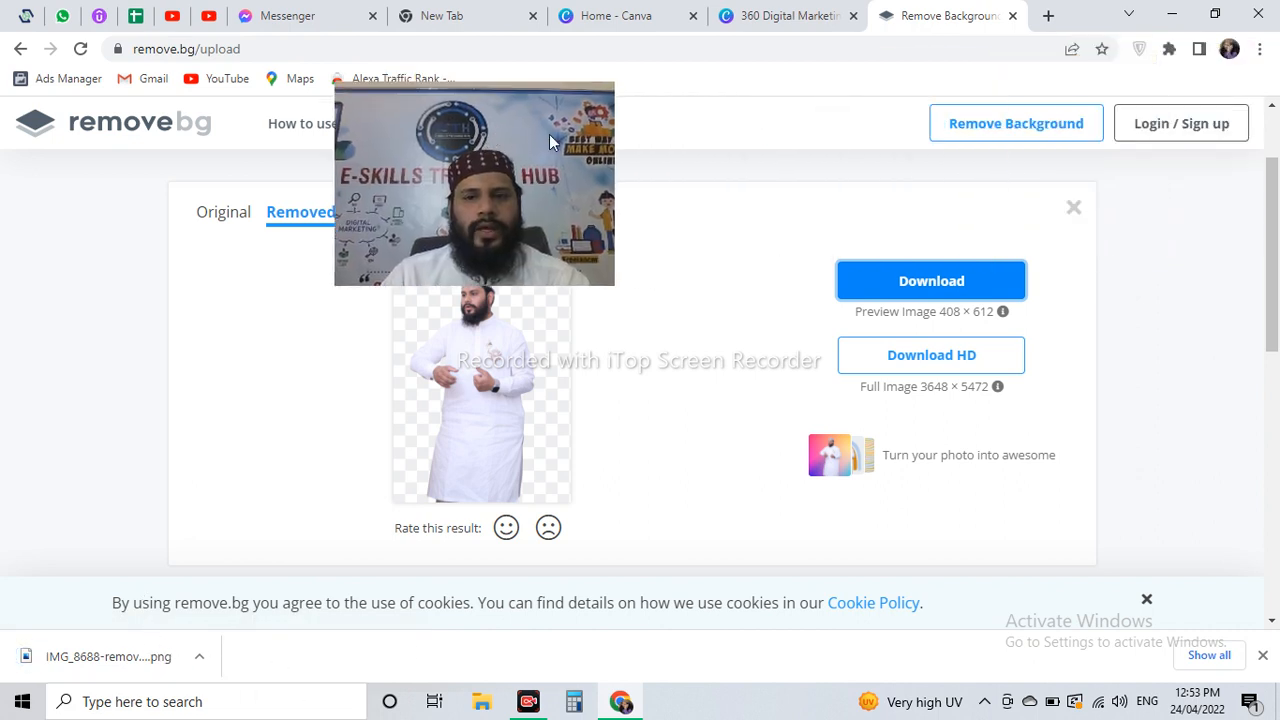
click(1012, 16)
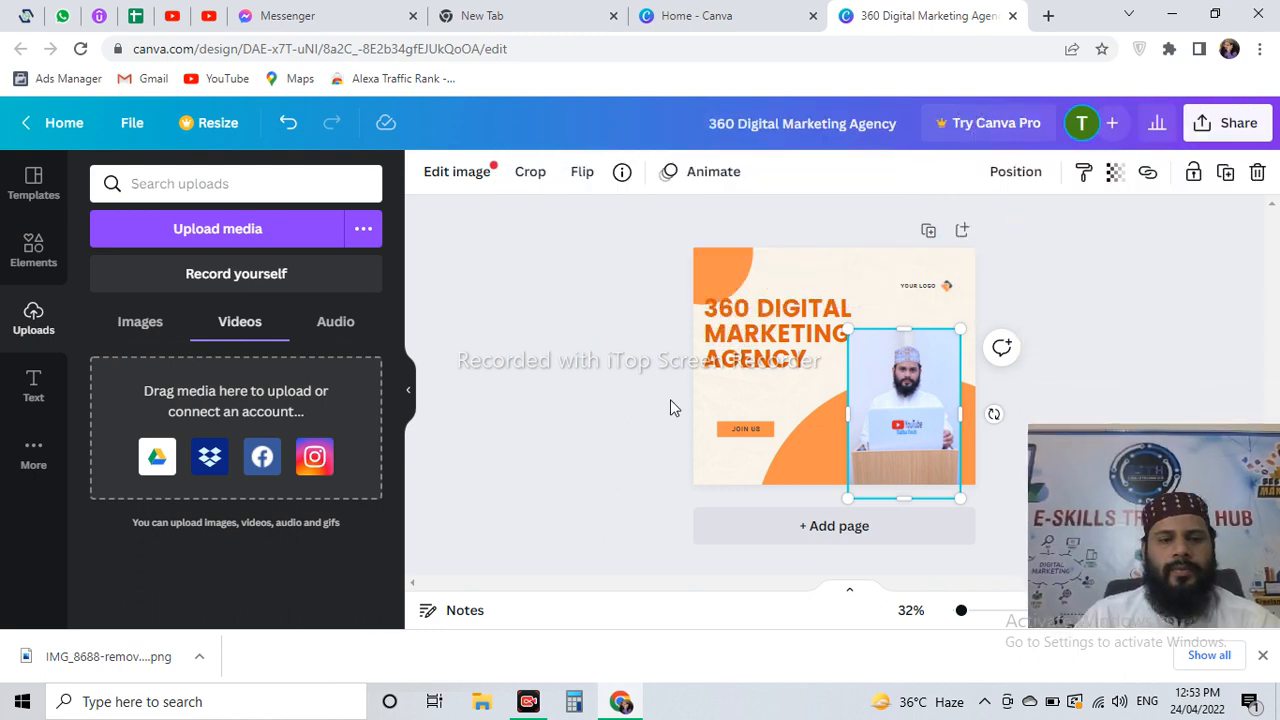
- Delete the photo of the man behind the YouTube laptop and upload the background-free IMG_8688 image from Downloads
key(Delete)
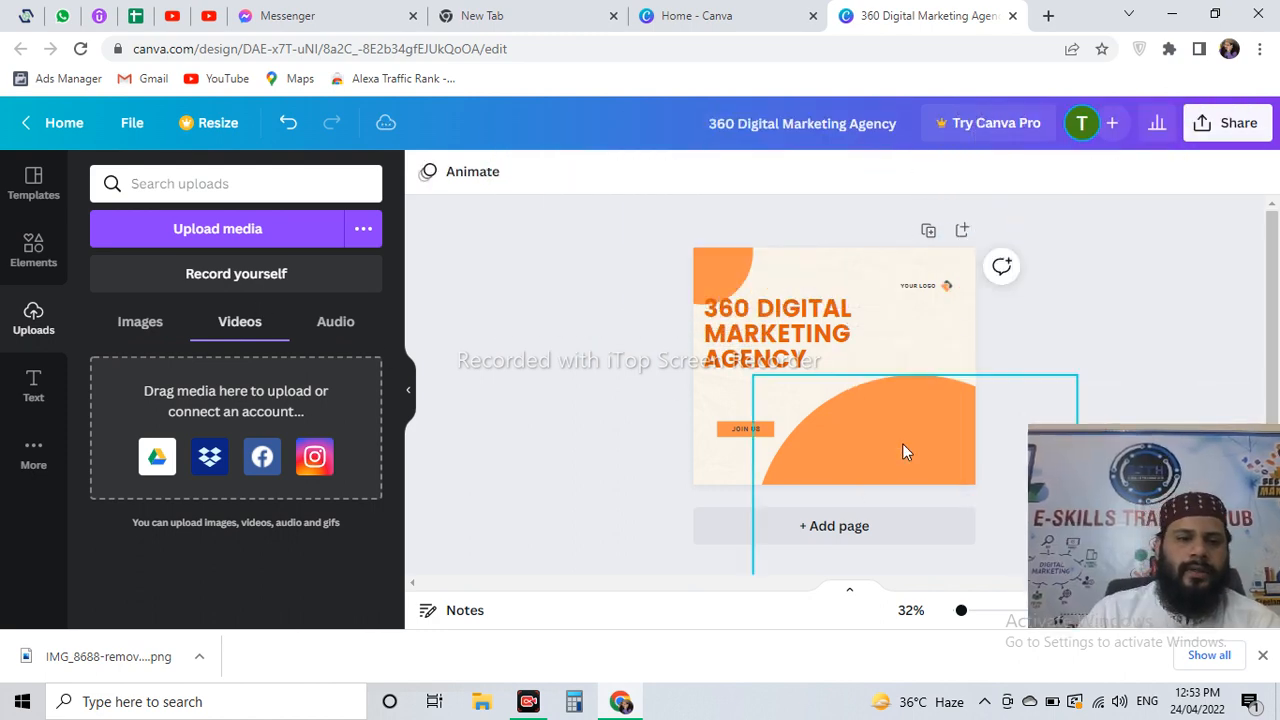
click(222, 238)
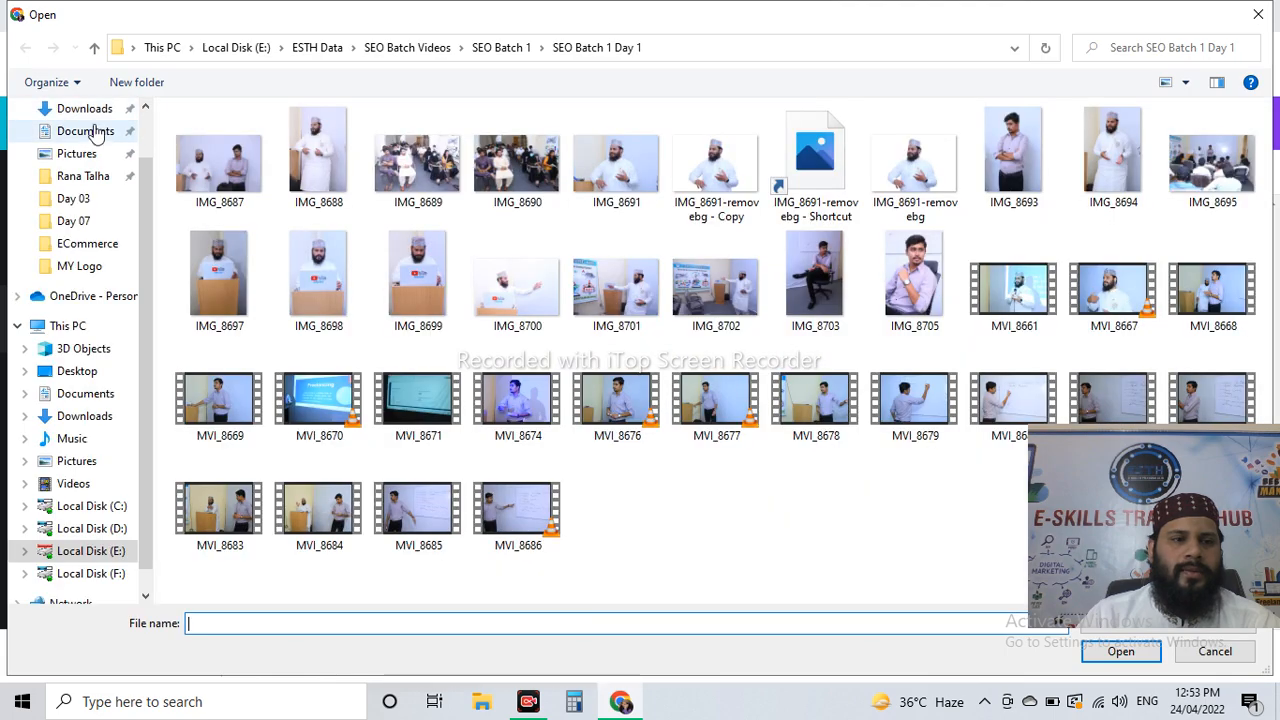
click(92, 110)
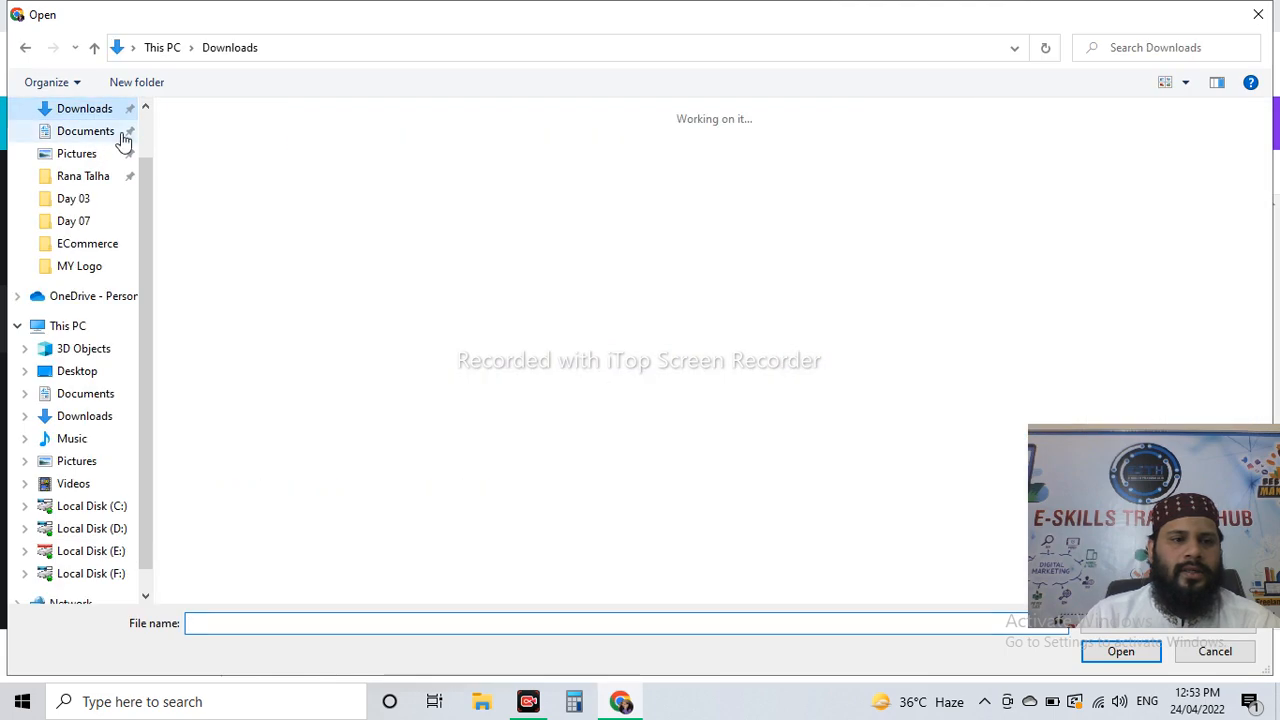
click(210, 170)
double_click(210, 170)
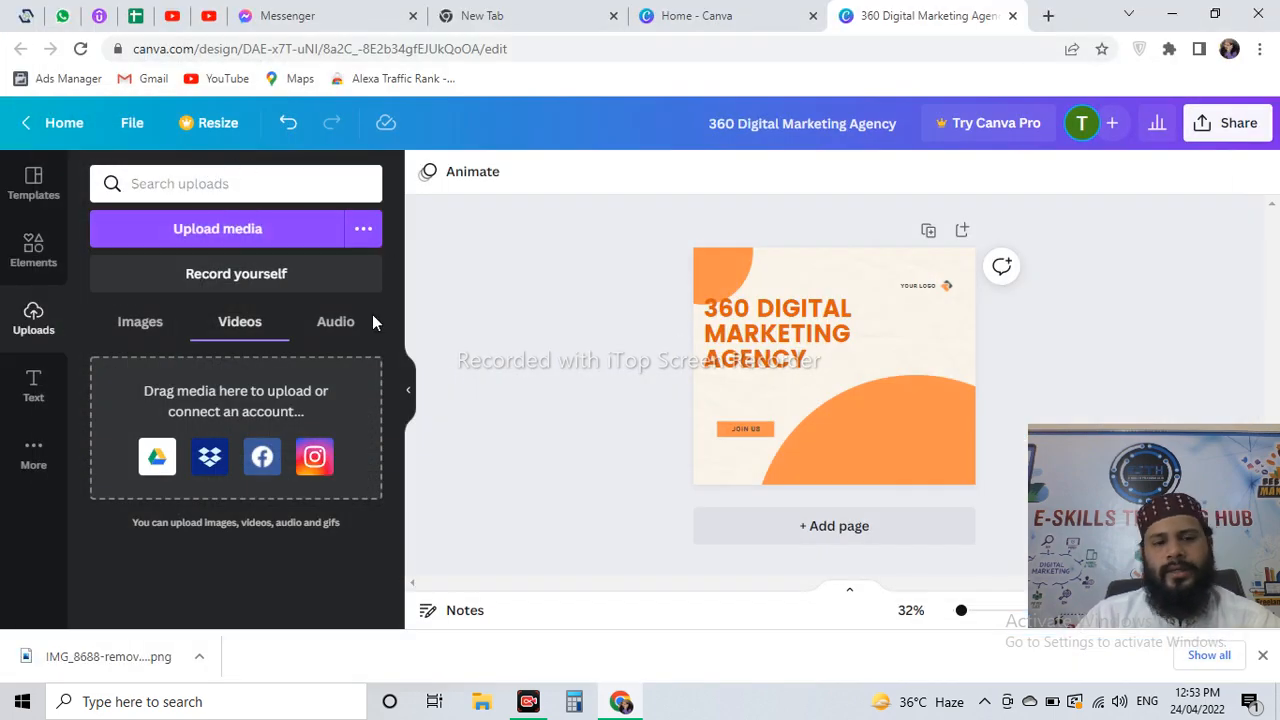
click(133, 336)
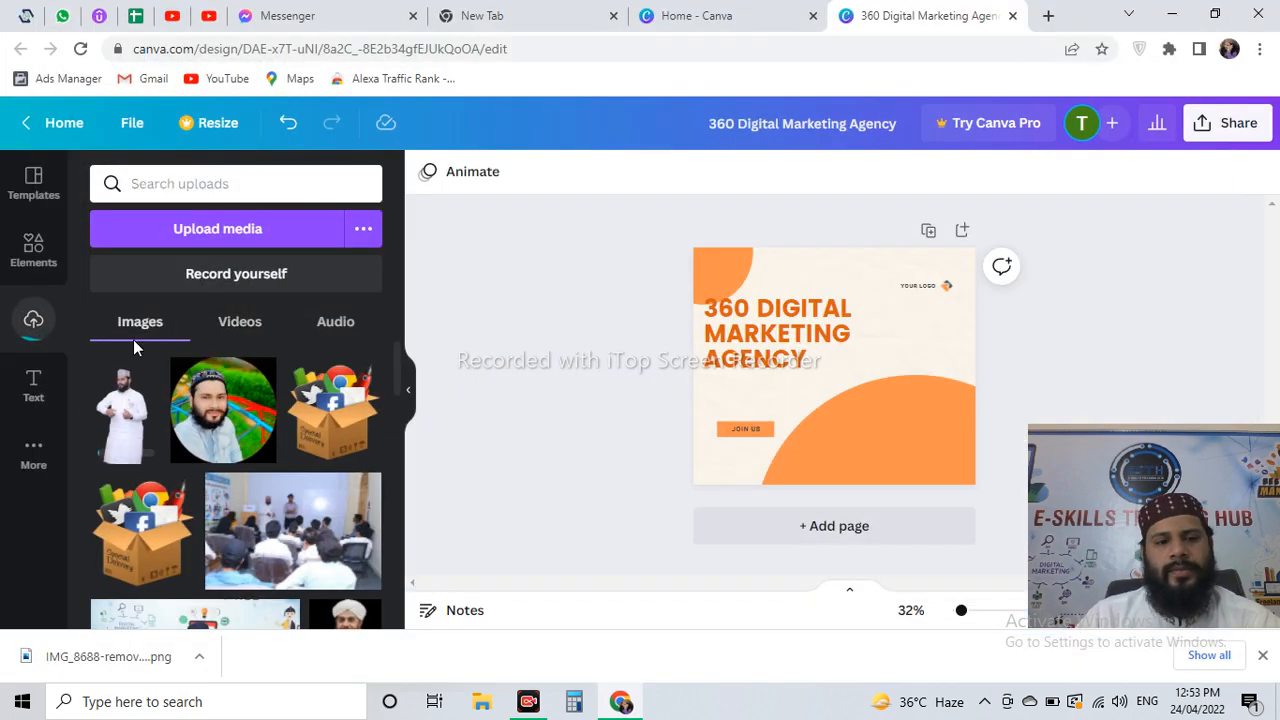
- Add the cut-out photo of the man in white, crop off its lower part and enlarge it over the large orange shape
click(140, 420)
drag(823, 418, 903, 453)
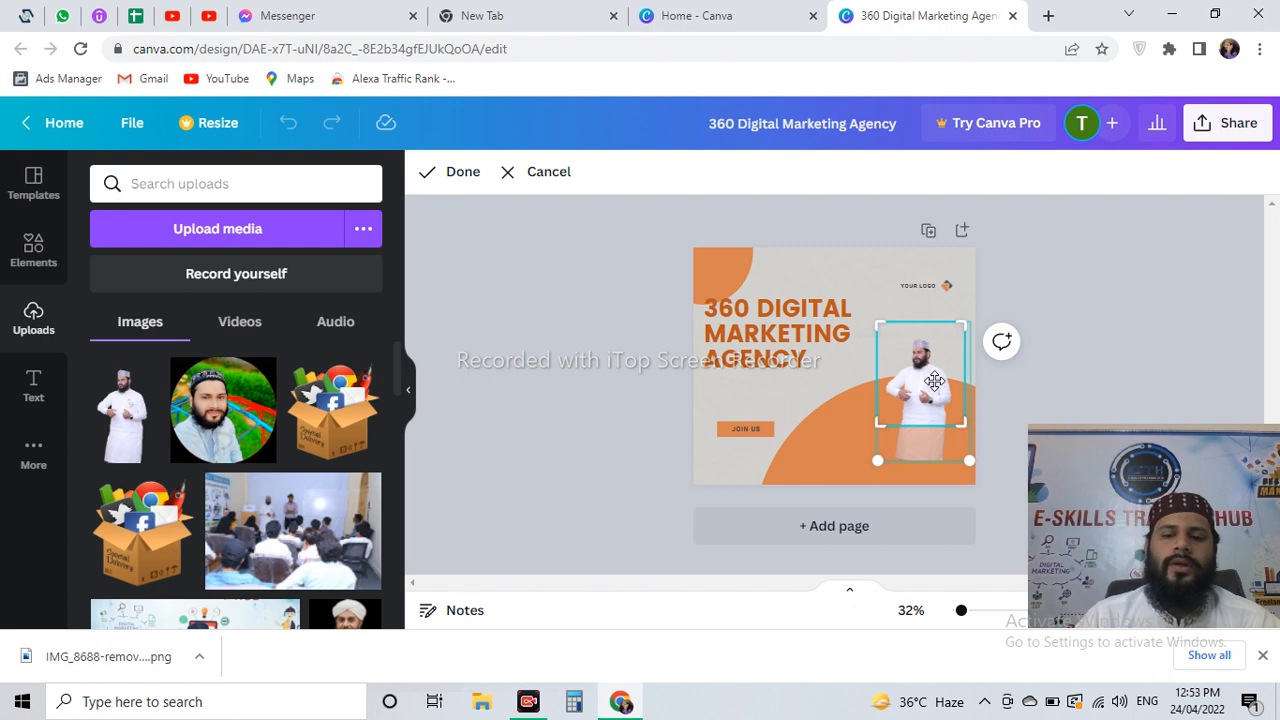
key(Return)
drag(927, 395, 922, 431)
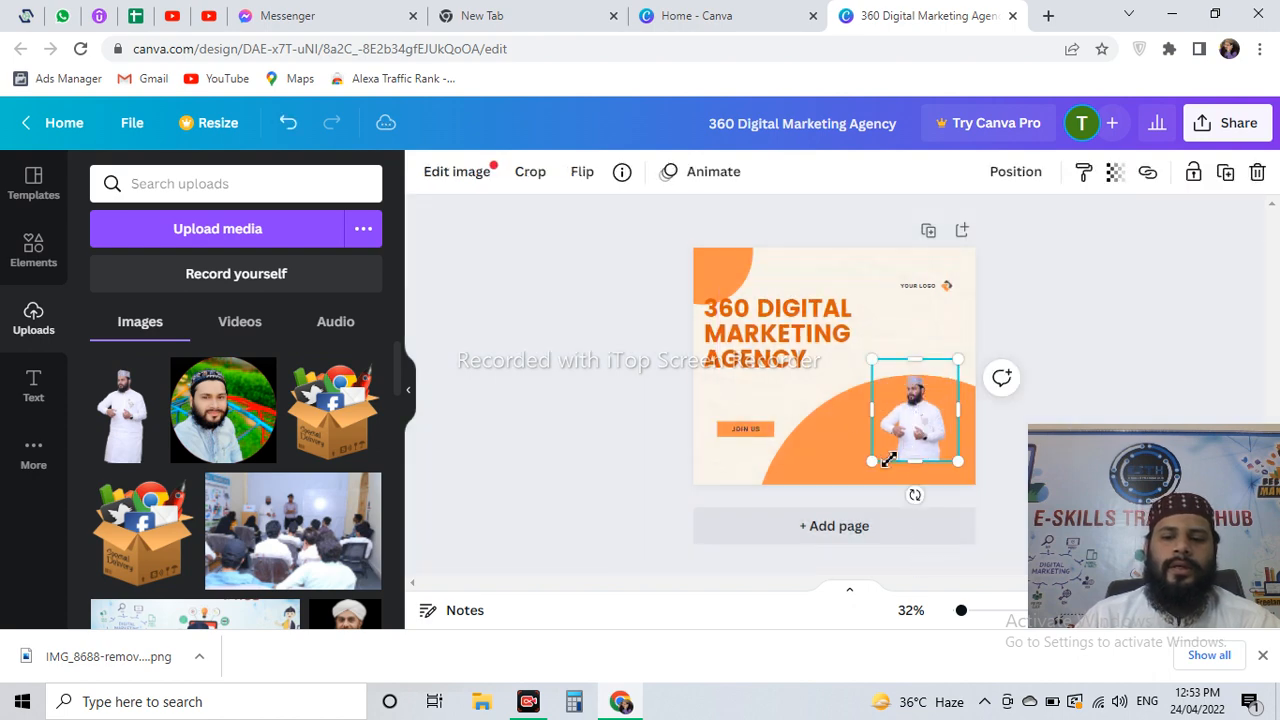
drag(878, 469, 899, 407)
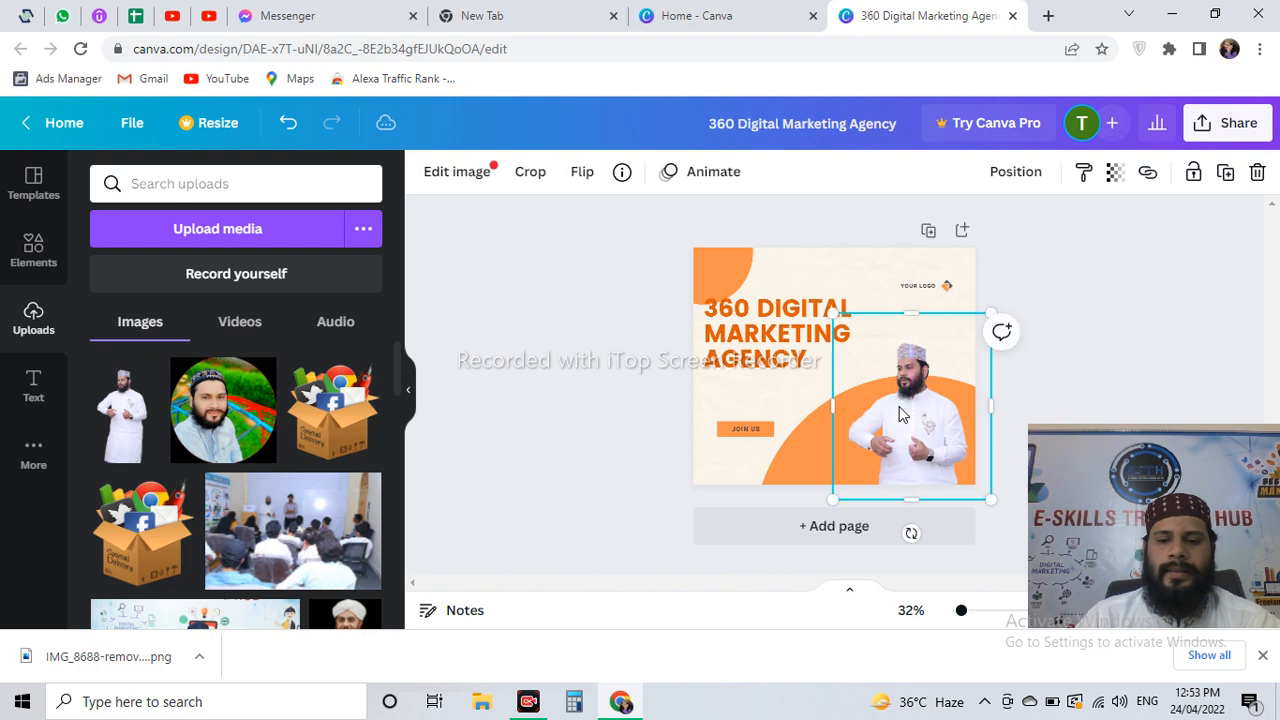
click(786, 471)
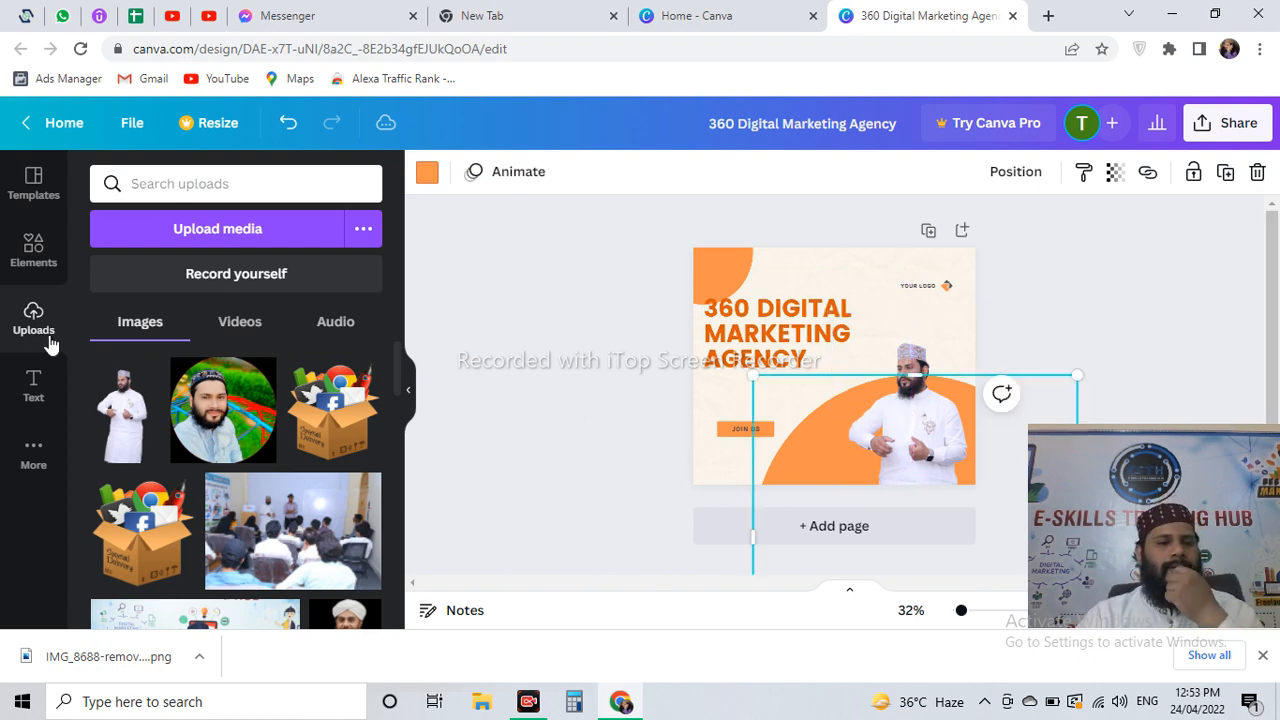
- Browse the Elements library, from lines, shapes and graphics down to charts, tables, frames and grids
click(37, 262)
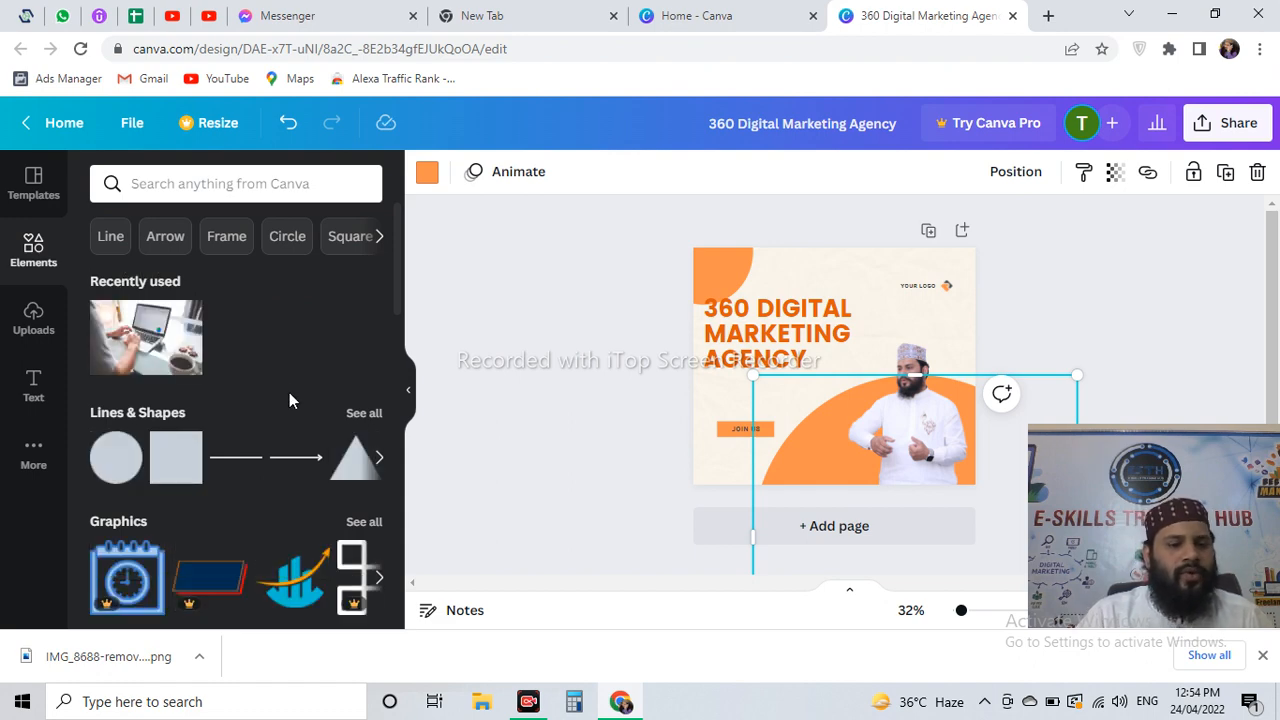
scroll(289, 390, down, 1)
scroll(289, 386, down, 4)
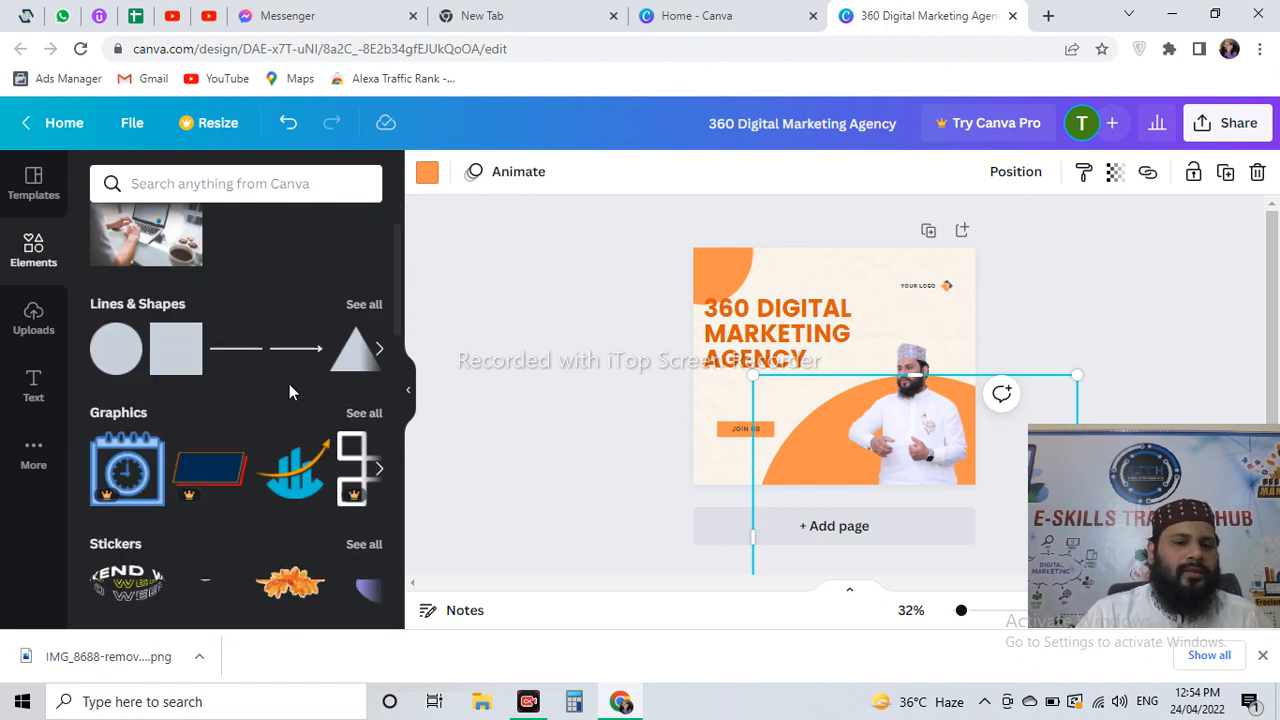
scroll(289, 390, down, 1)
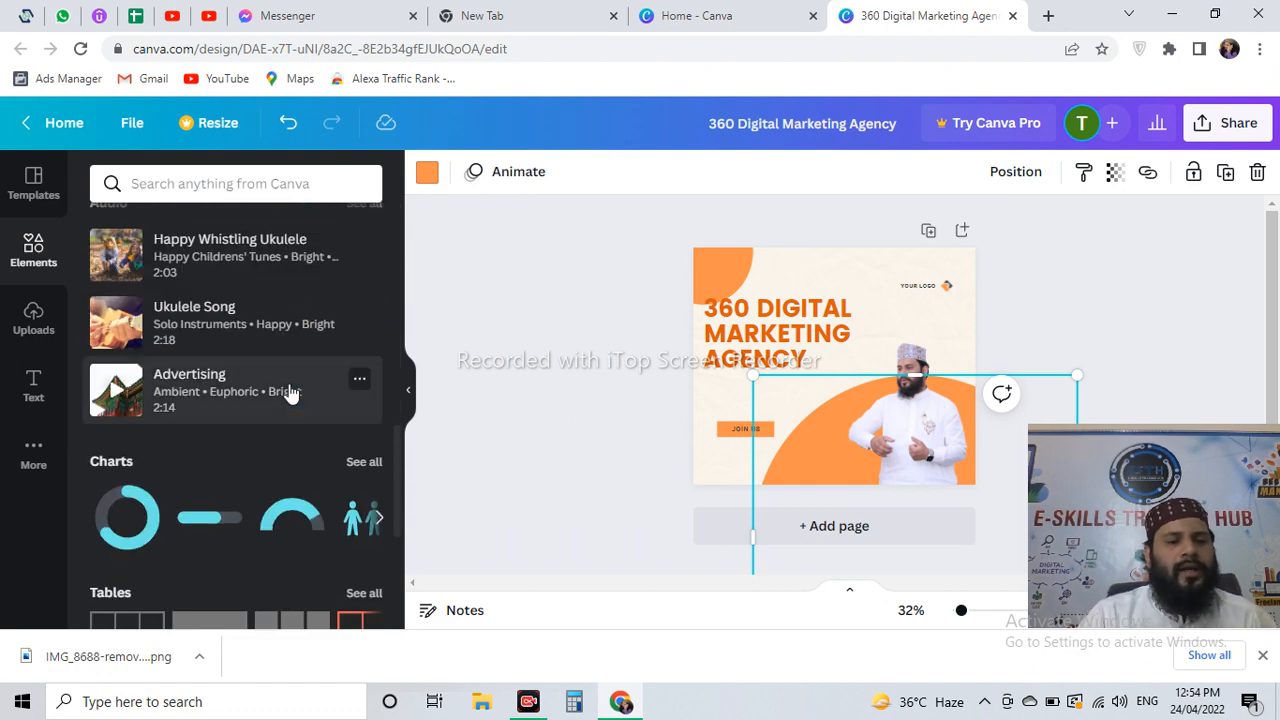
scroll(289, 393, down, 3)
scroll(289, 393, down, 1)
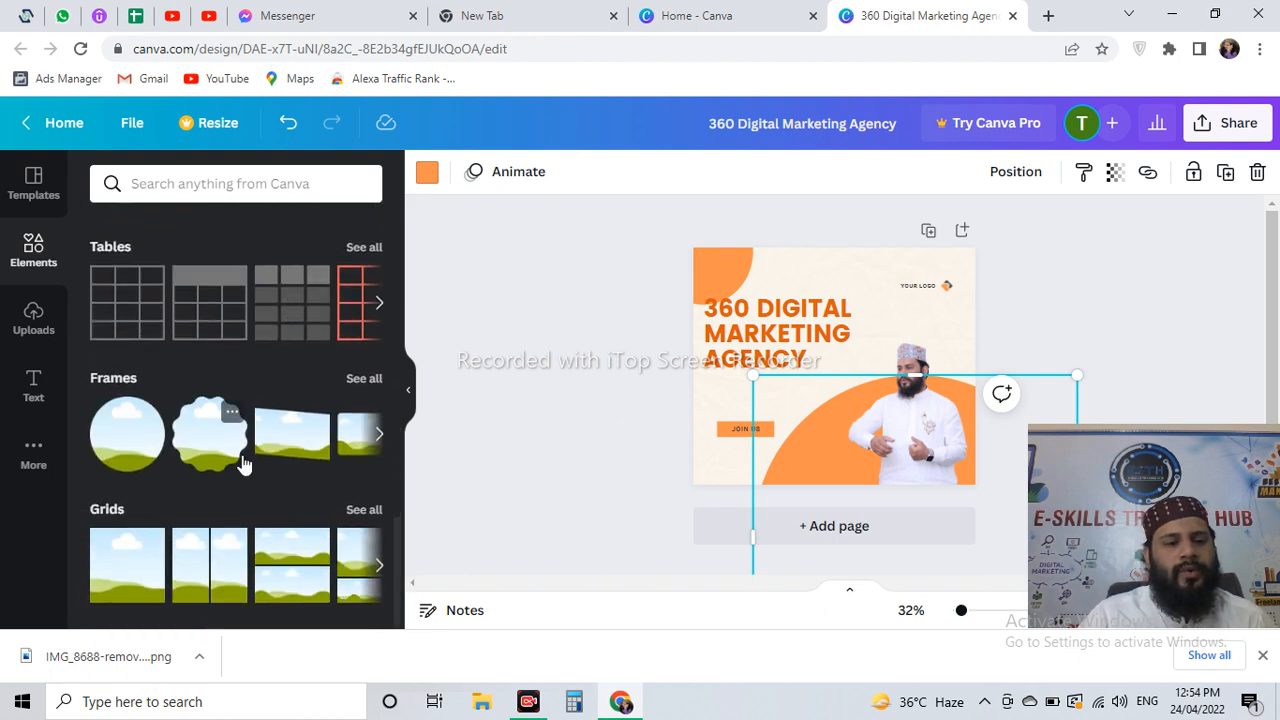
- Apply the recently used blue background with the orange-red wave to the page
click(33, 445)
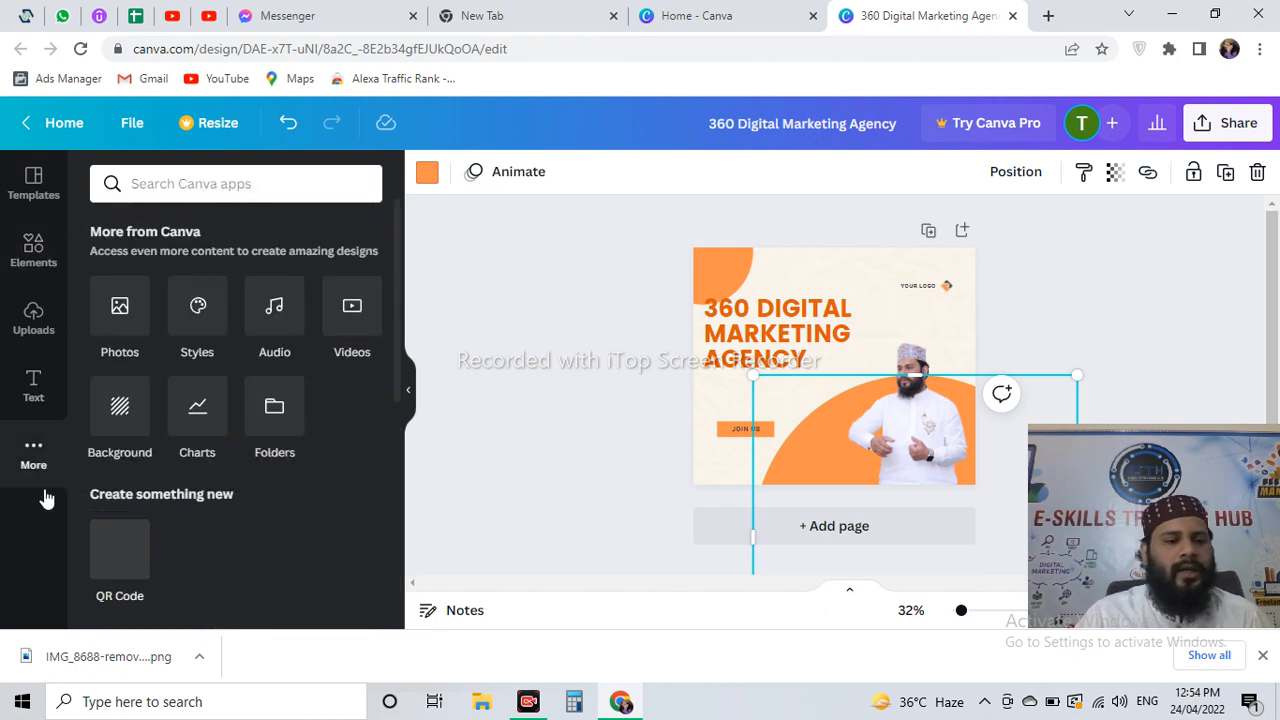
click(120, 408)
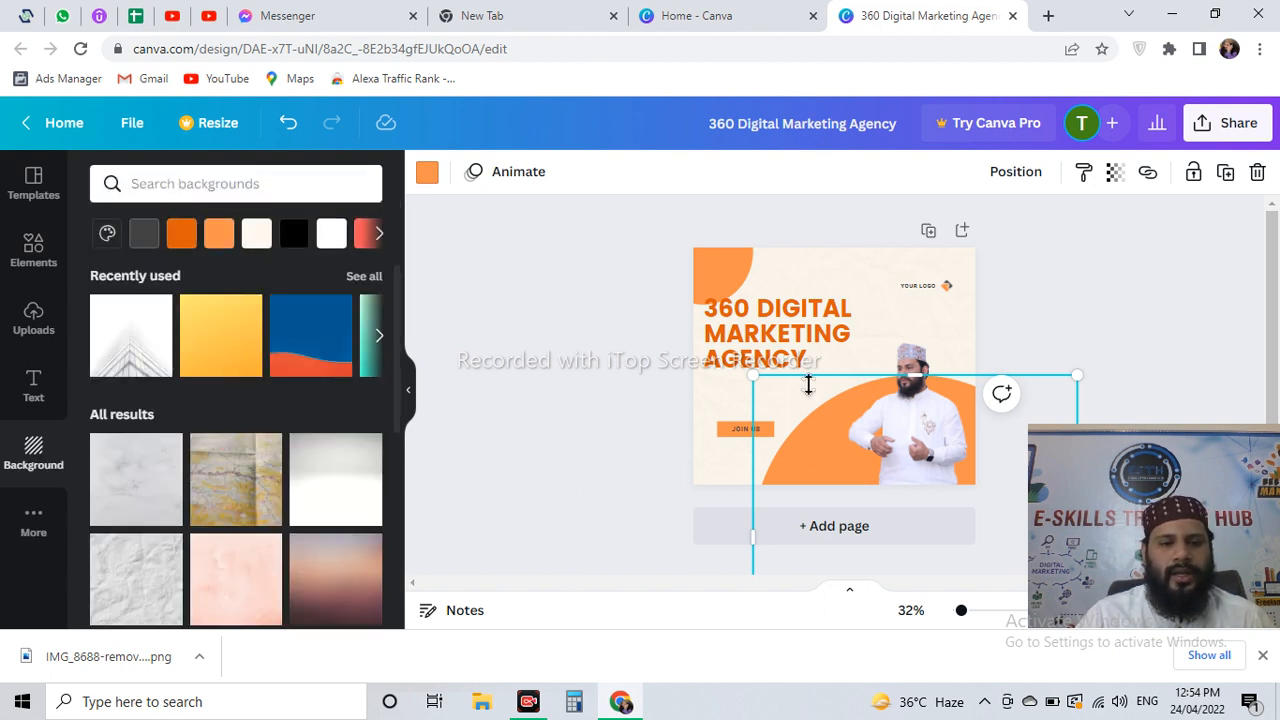
click(886, 323)
click(866, 272)
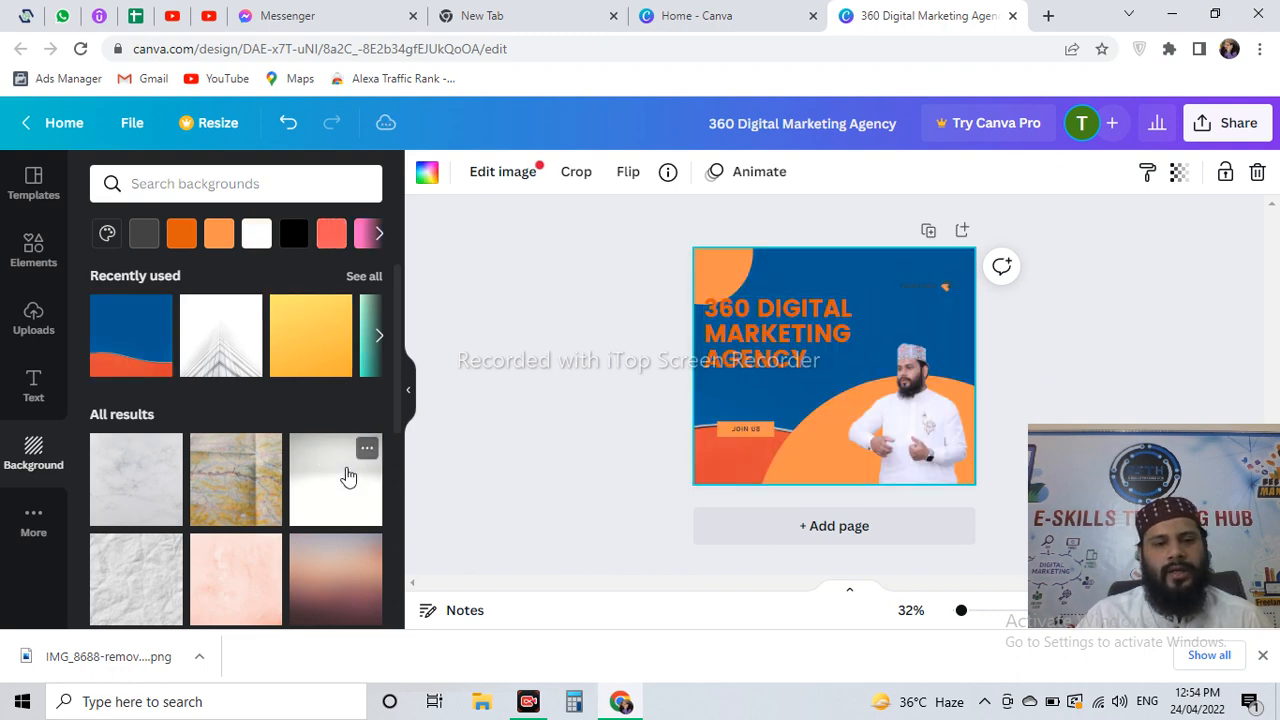
- Browse the available backgrounds and try the white architectural one, followed by the yellow gradient, on the page
scroll(347, 477, down, 5)
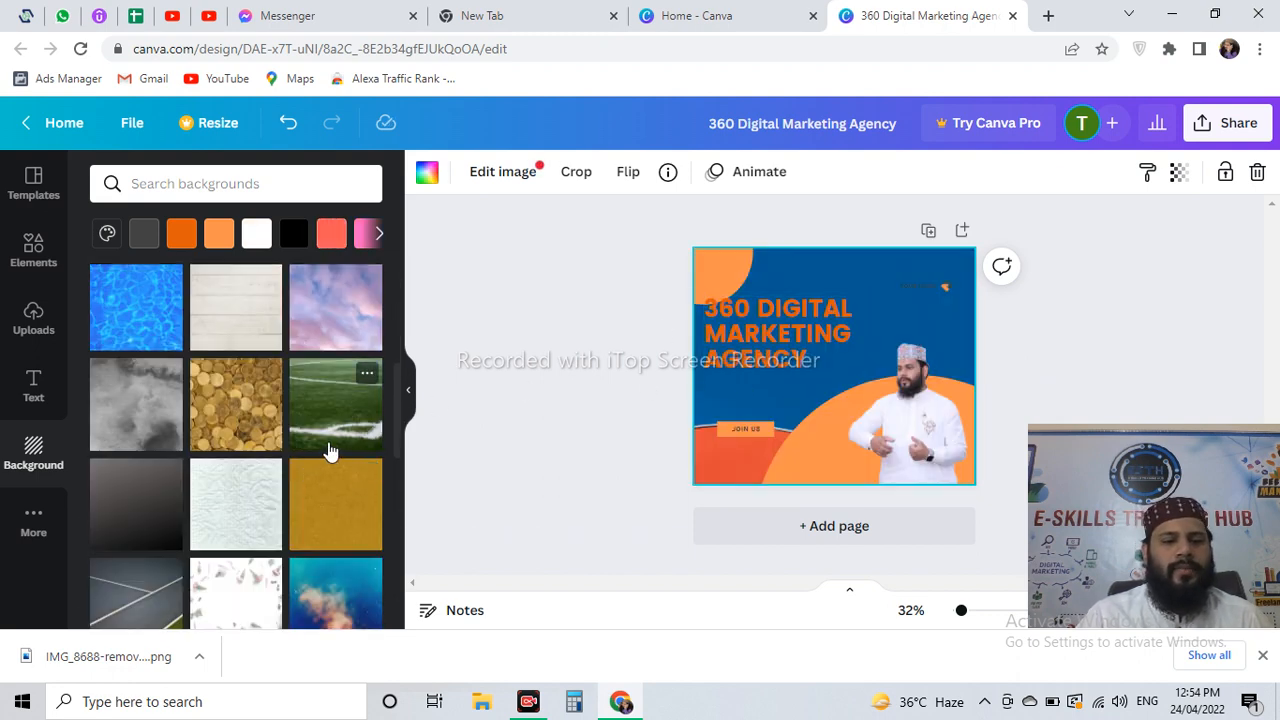
scroll(330, 452, down, 10)
scroll(295, 488, down, 10)
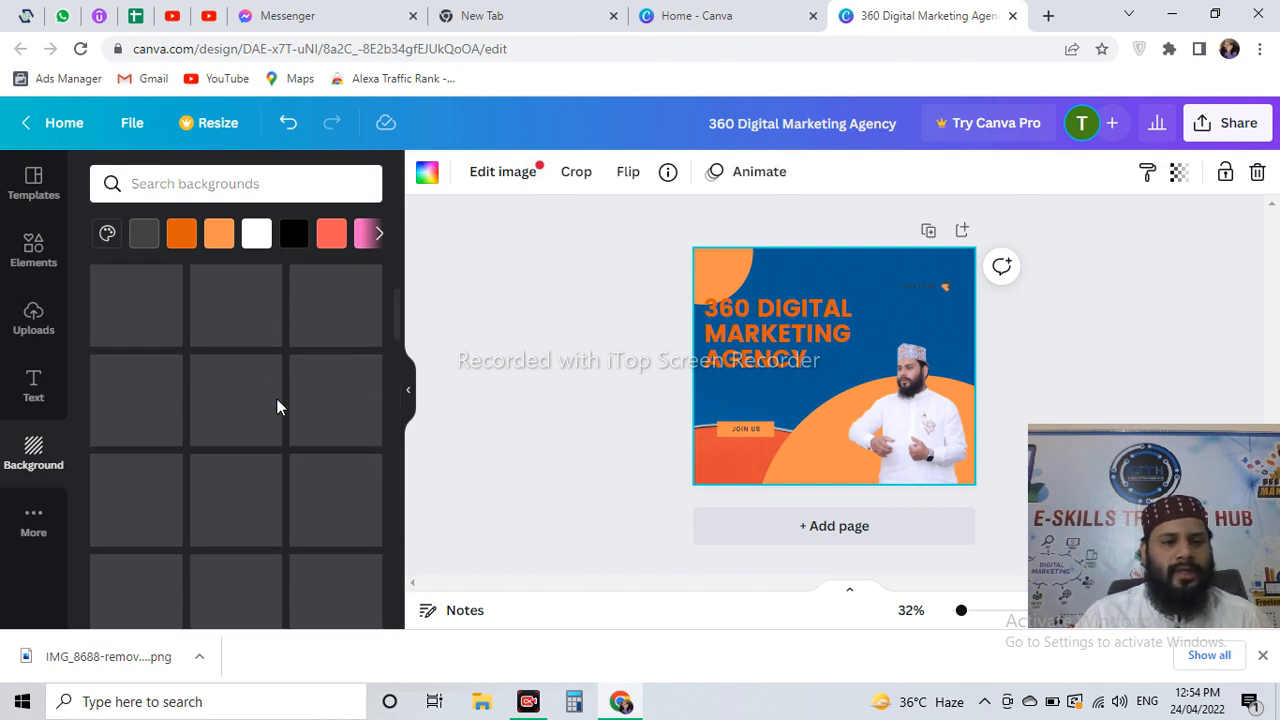
scroll(276, 398, up, 5)
click(232, 376)
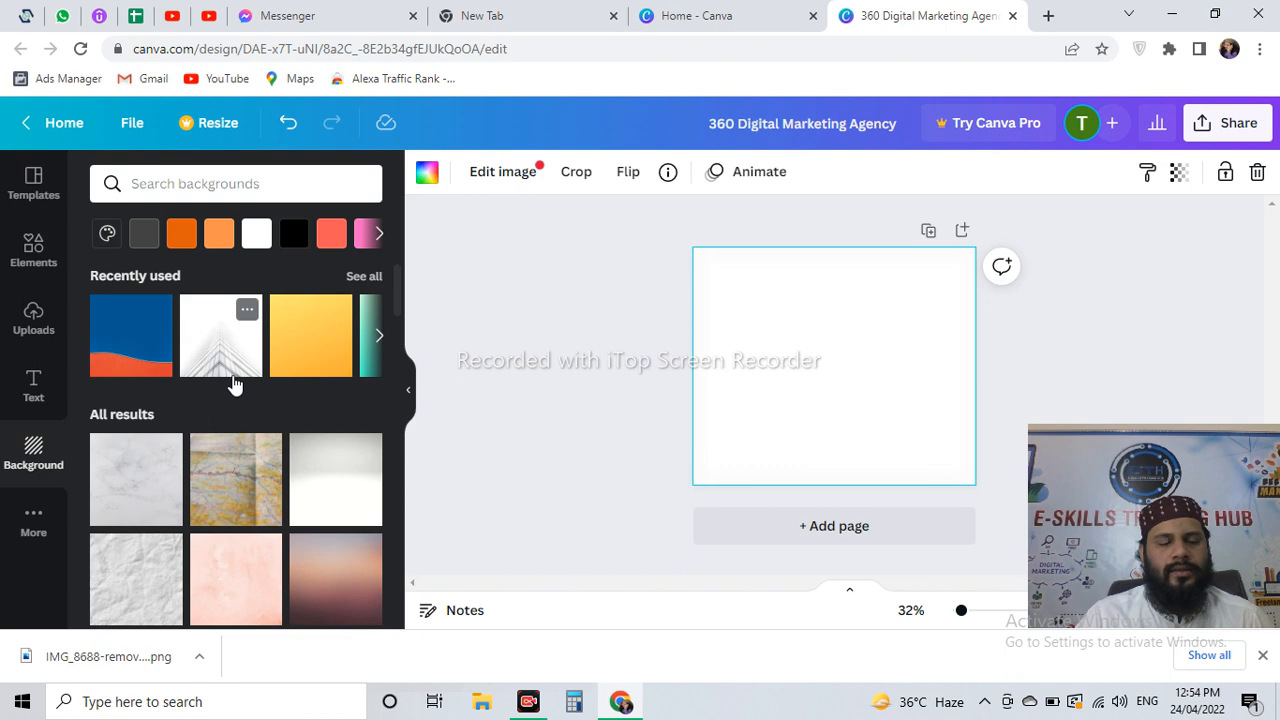
click(312, 349)
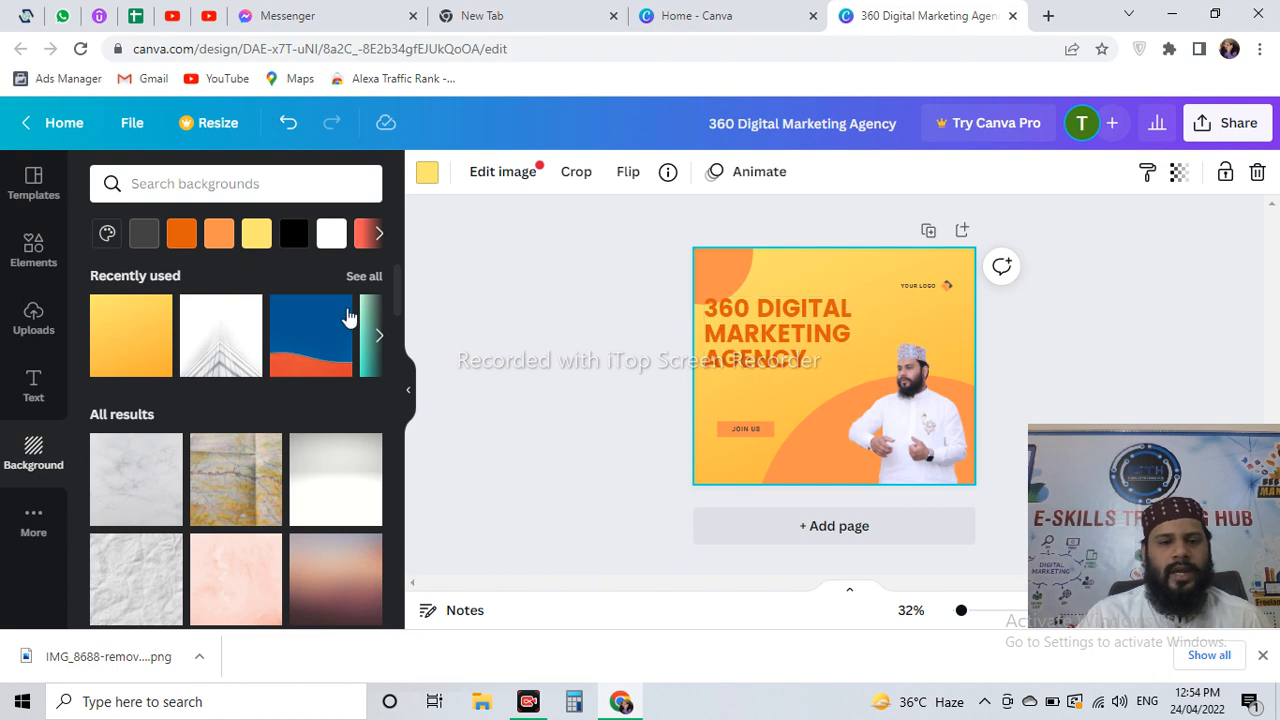
- Set the page background to solid green and shift the large orange shape slightly down and to the right
click(377, 236)
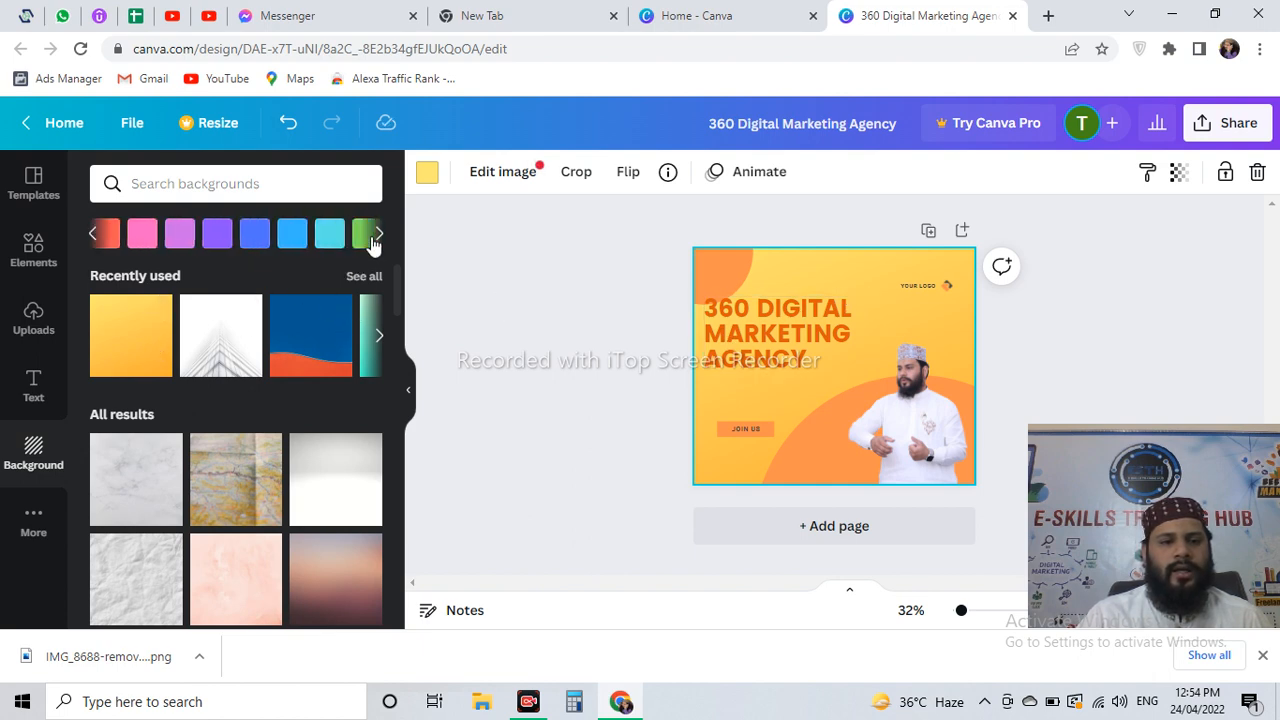
click(360, 236)
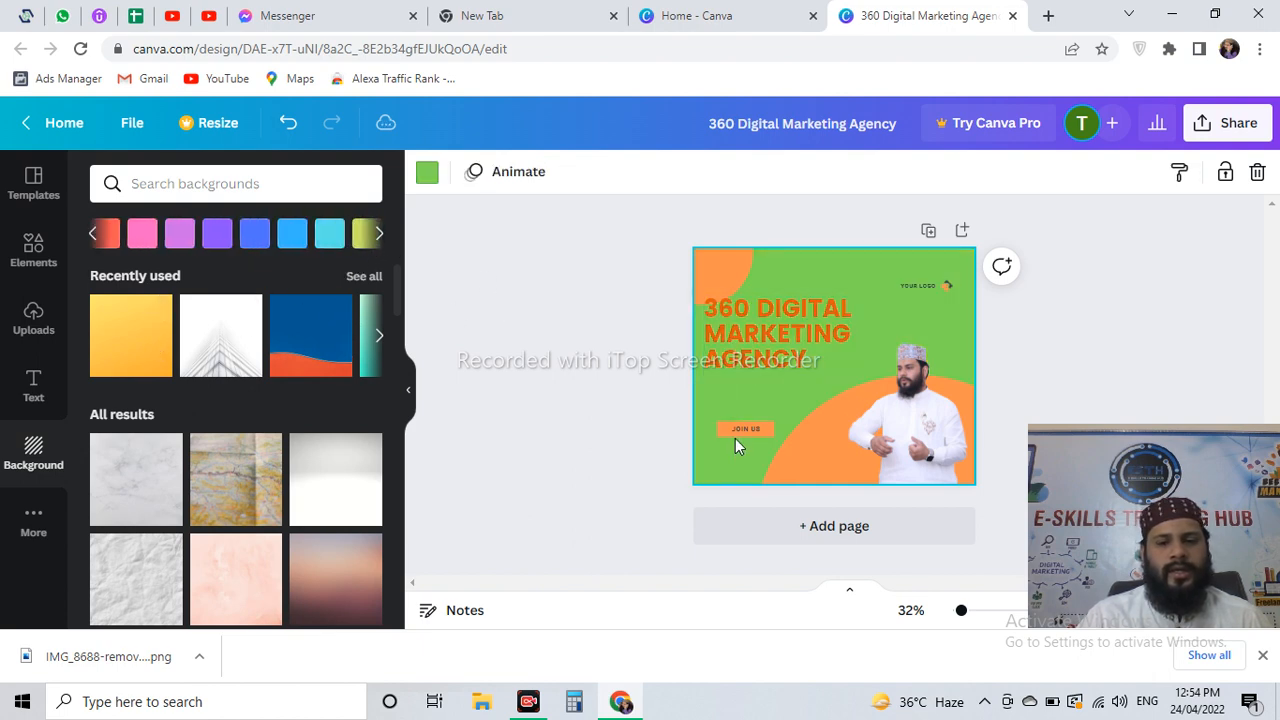
click(823, 440)
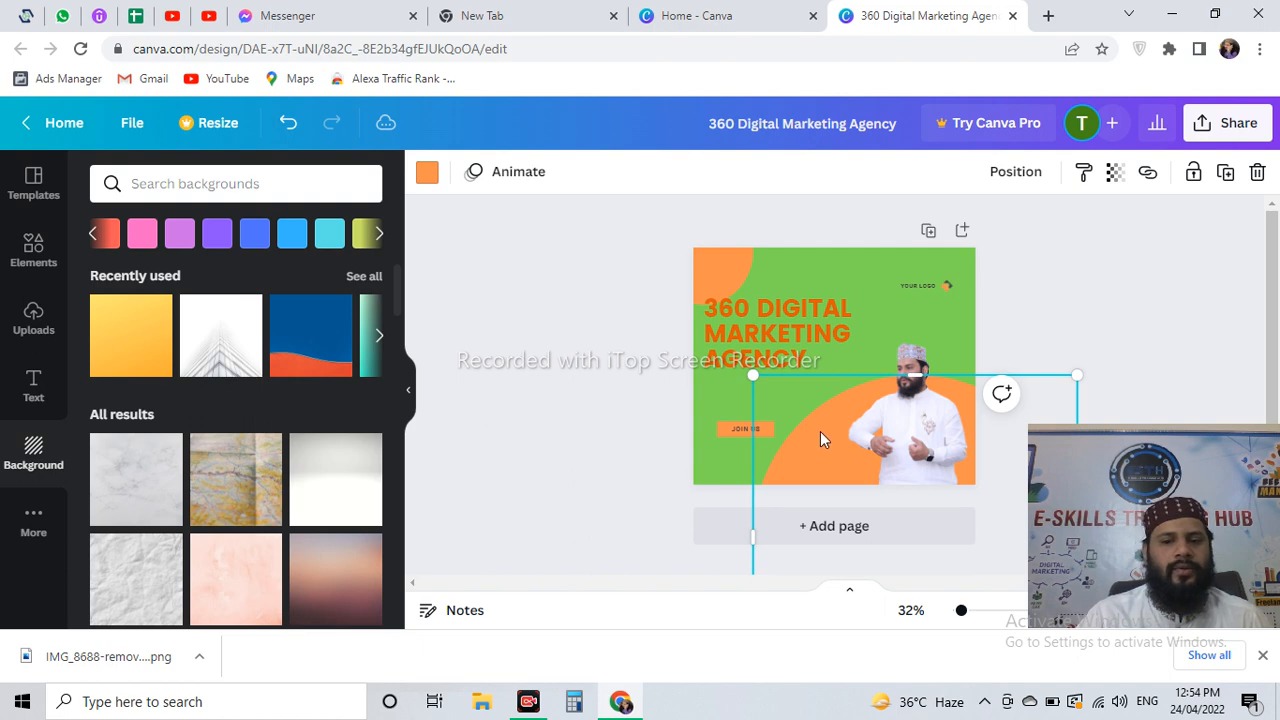
drag(820, 431, 825, 437)
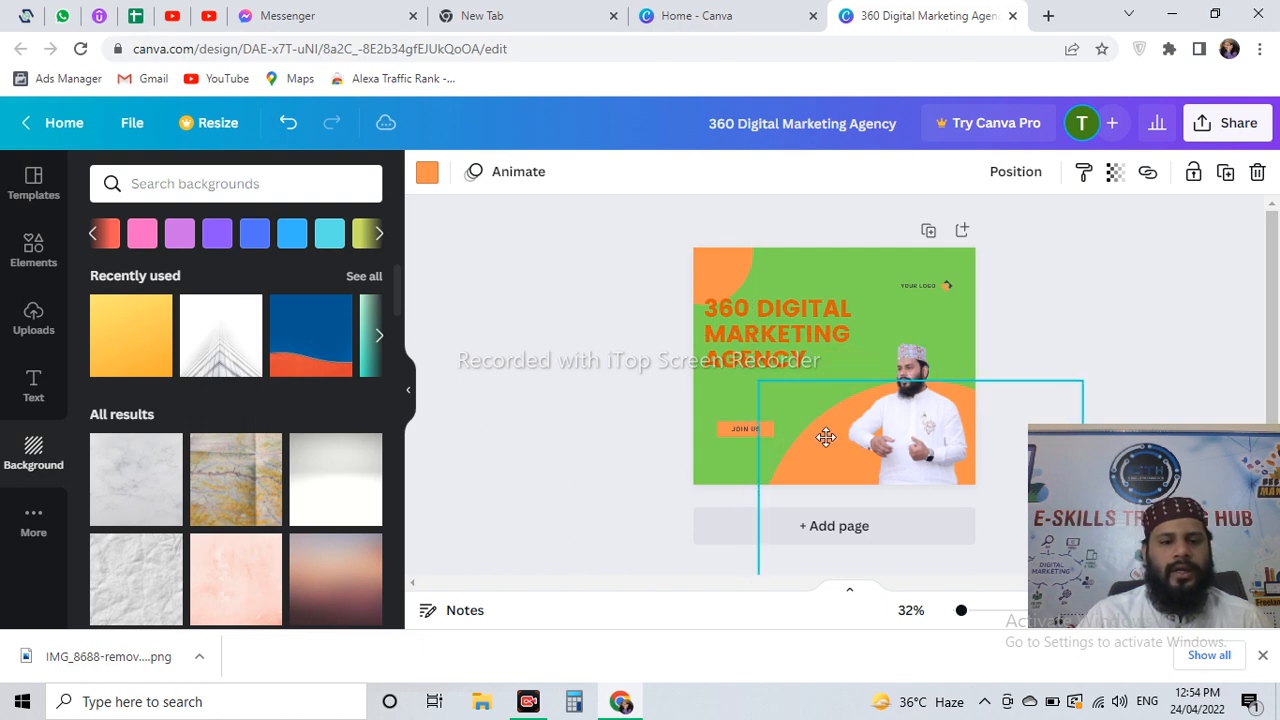
- Try a solid light blue page background, then return it to green
click(292, 233)
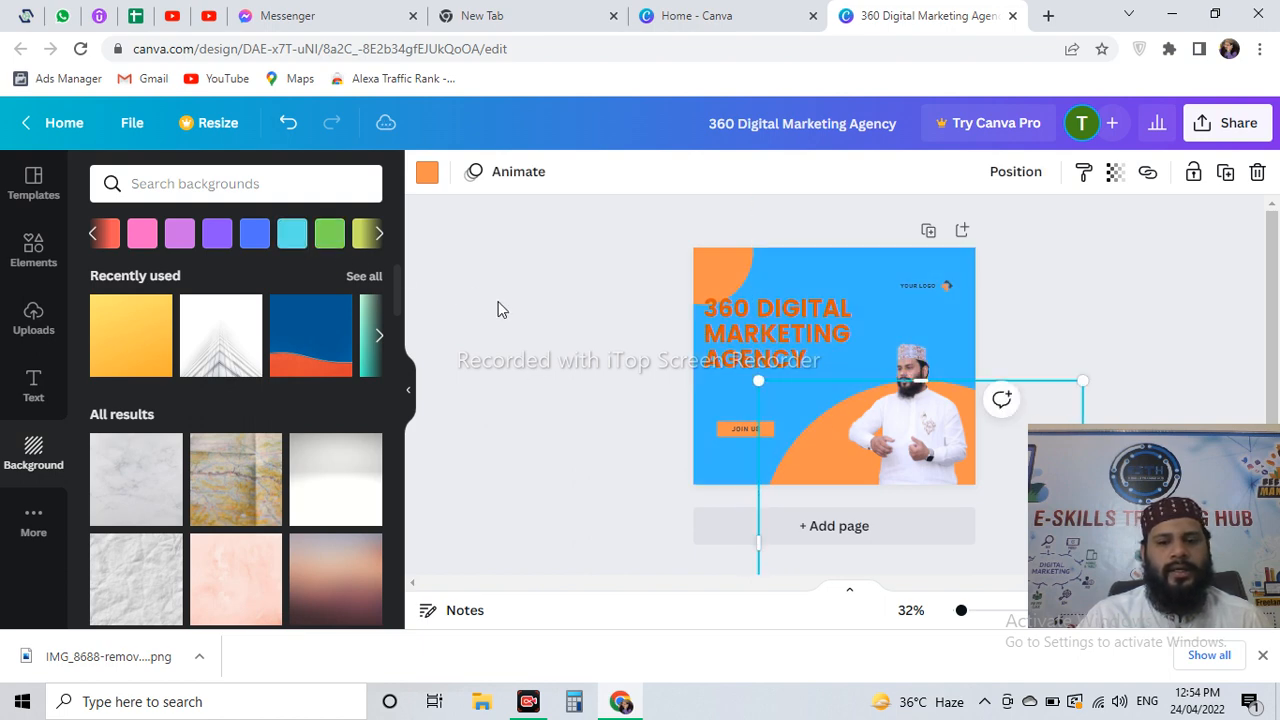
click(836, 473)
click(810, 474)
click(330, 236)
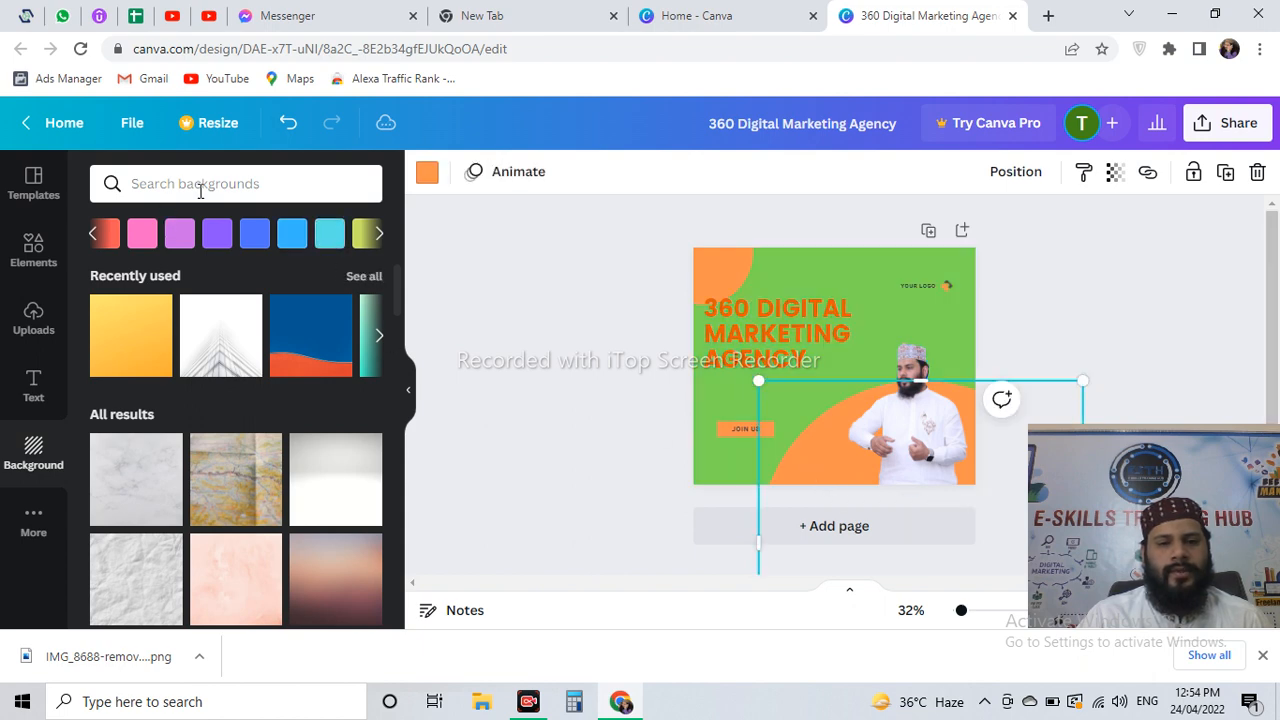
- Change the font of the YOUR LOGO text to Kollektif
click(834, 288)
click(903, 288)
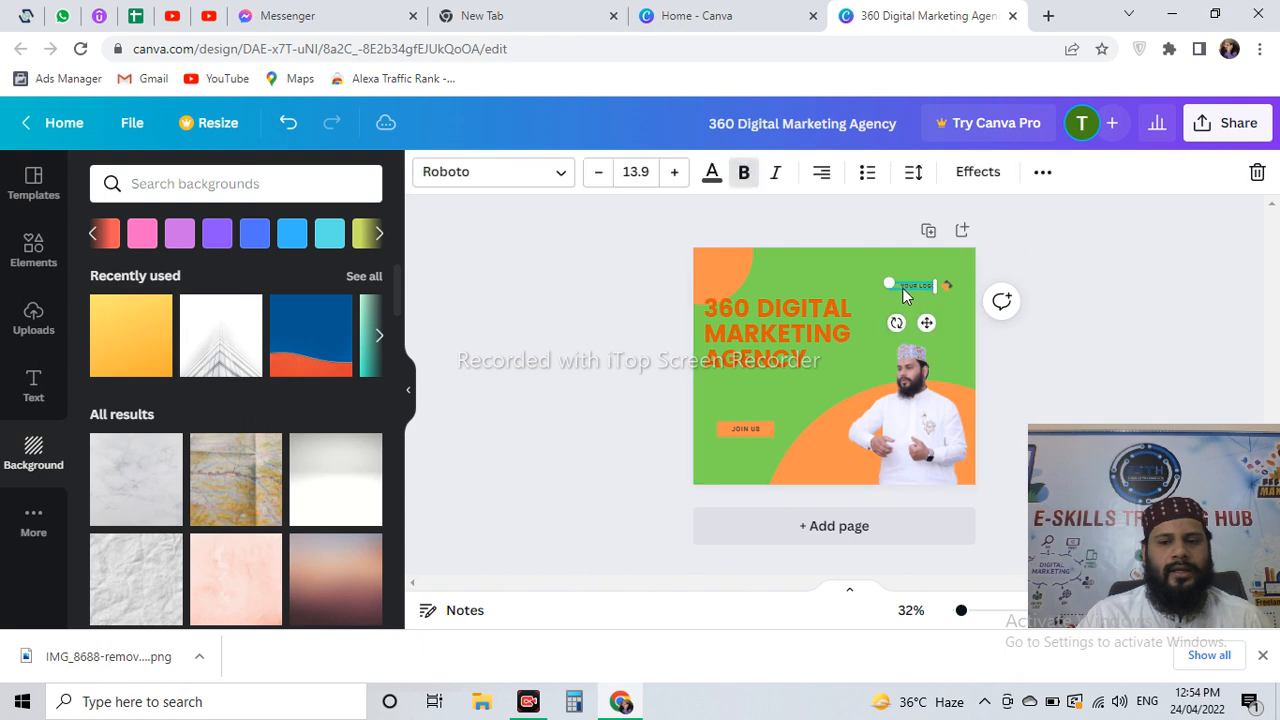
click(519, 186)
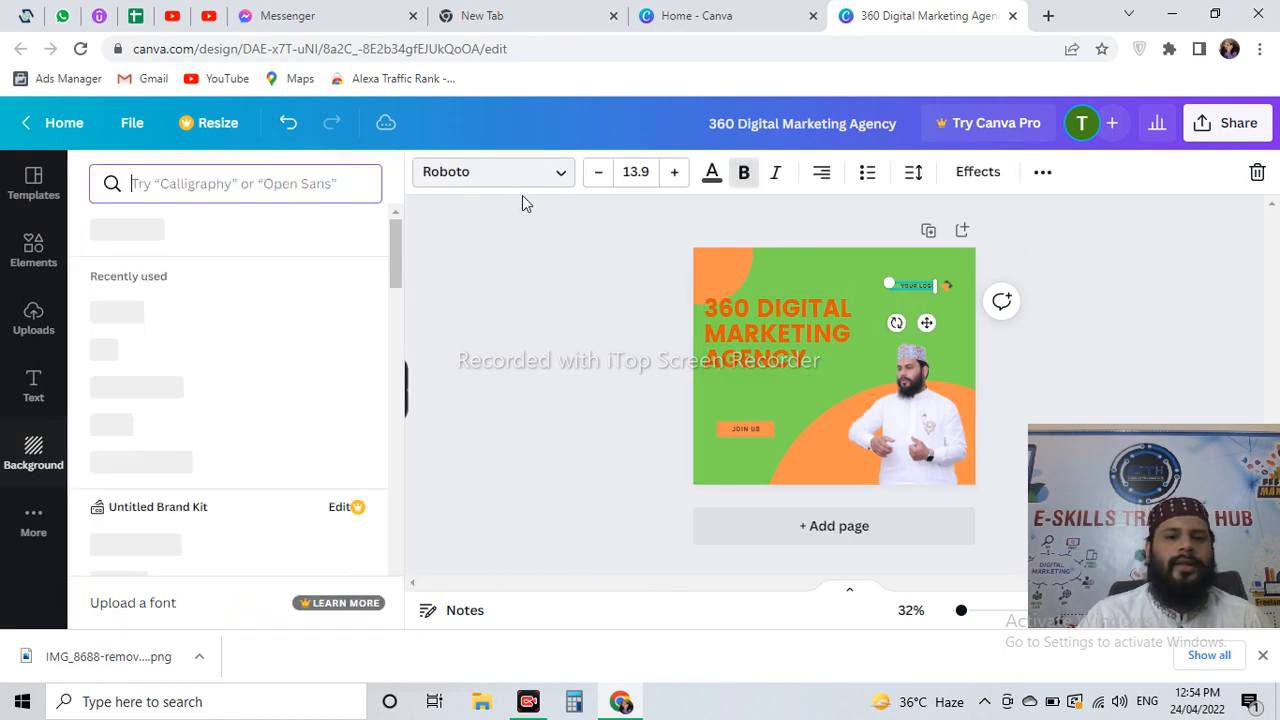
click(200, 349)
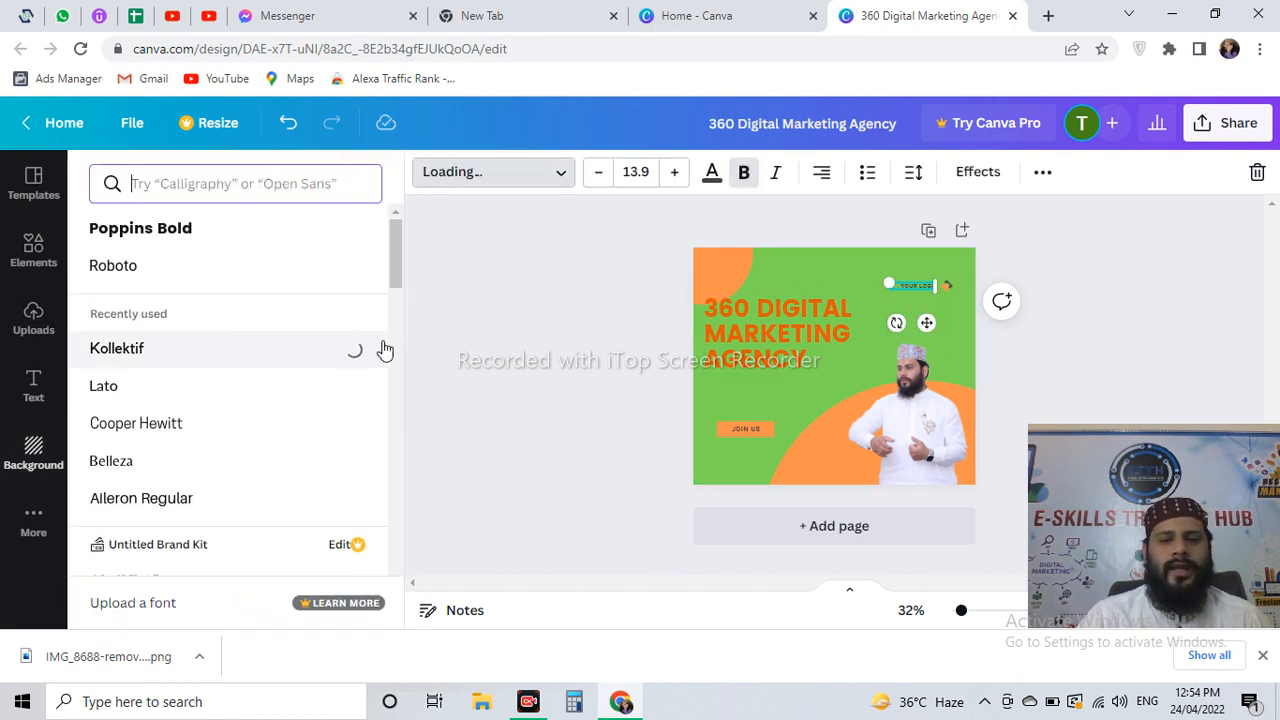
- Set the 360 DIGITAL MARKETING AGENCY heading in bold Lato and look through the other popular fonts
click(735, 327)
click(175, 385)
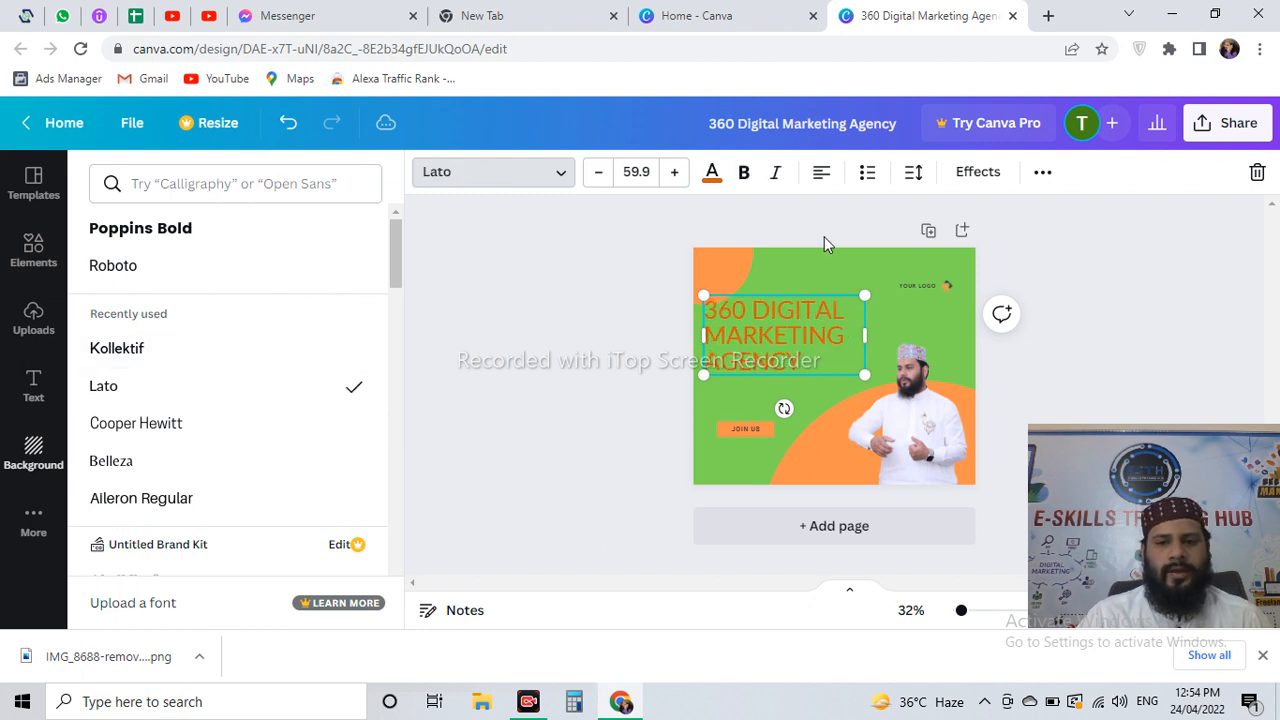
click(741, 186)
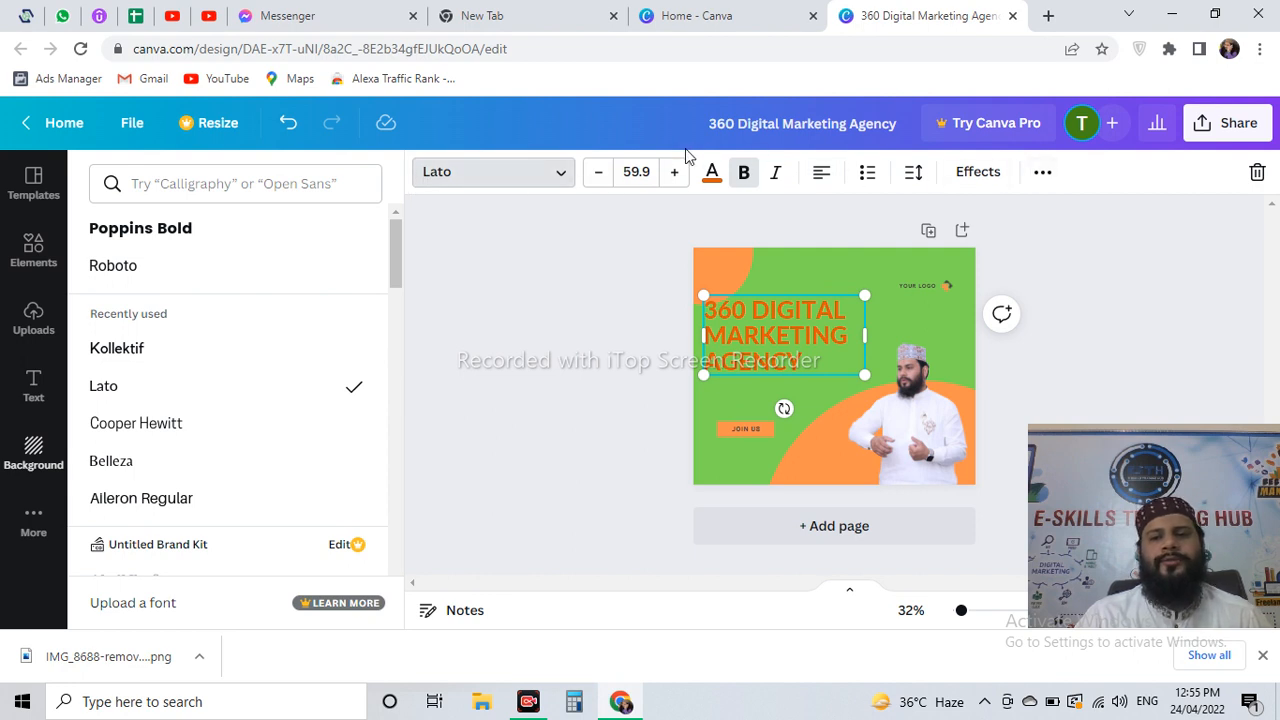
scroll(232, 390, down, 5)
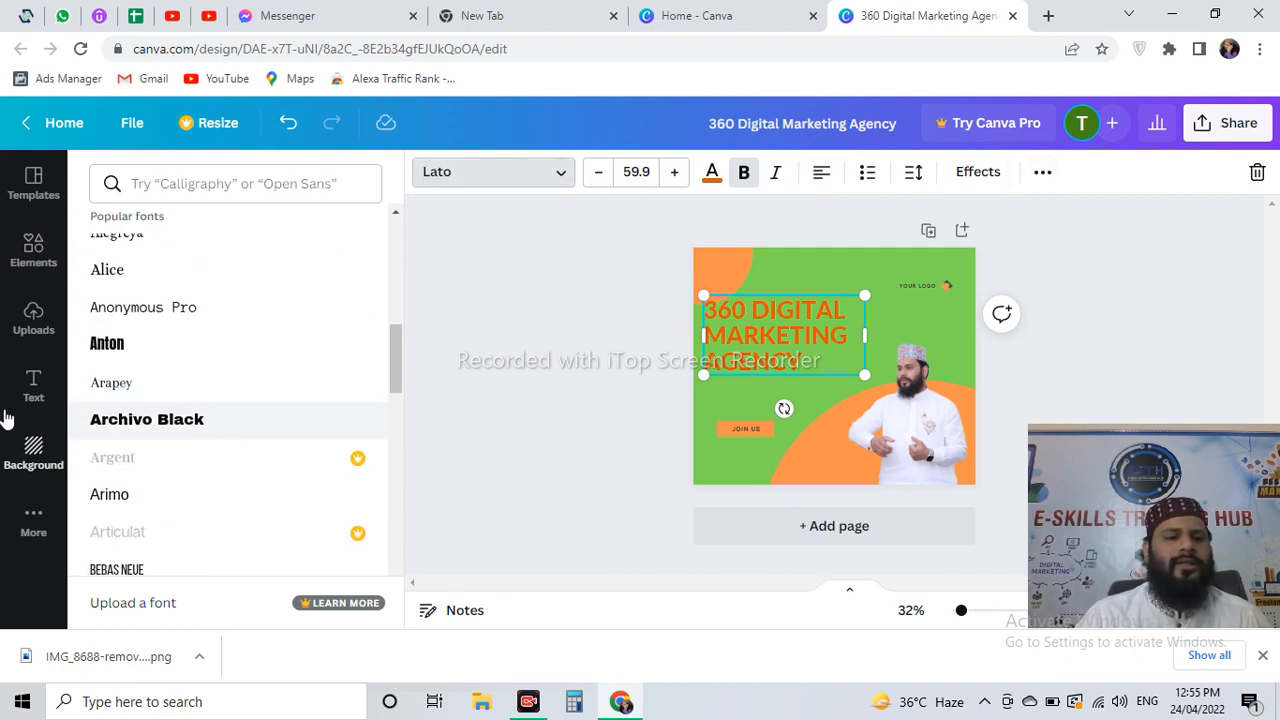
- Add the recently used HUGE SALE text combination and replace its word HUGE with SALE
click(40, 376)
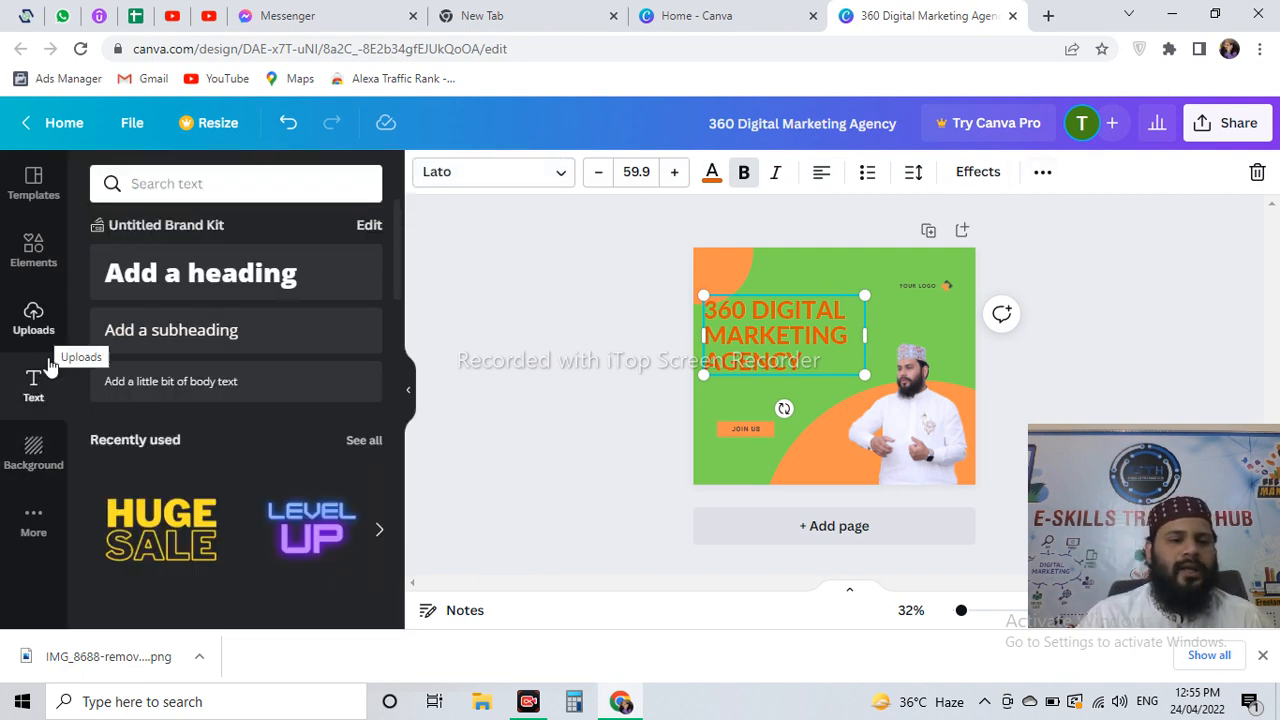
scroll(175, 483, down, 3)
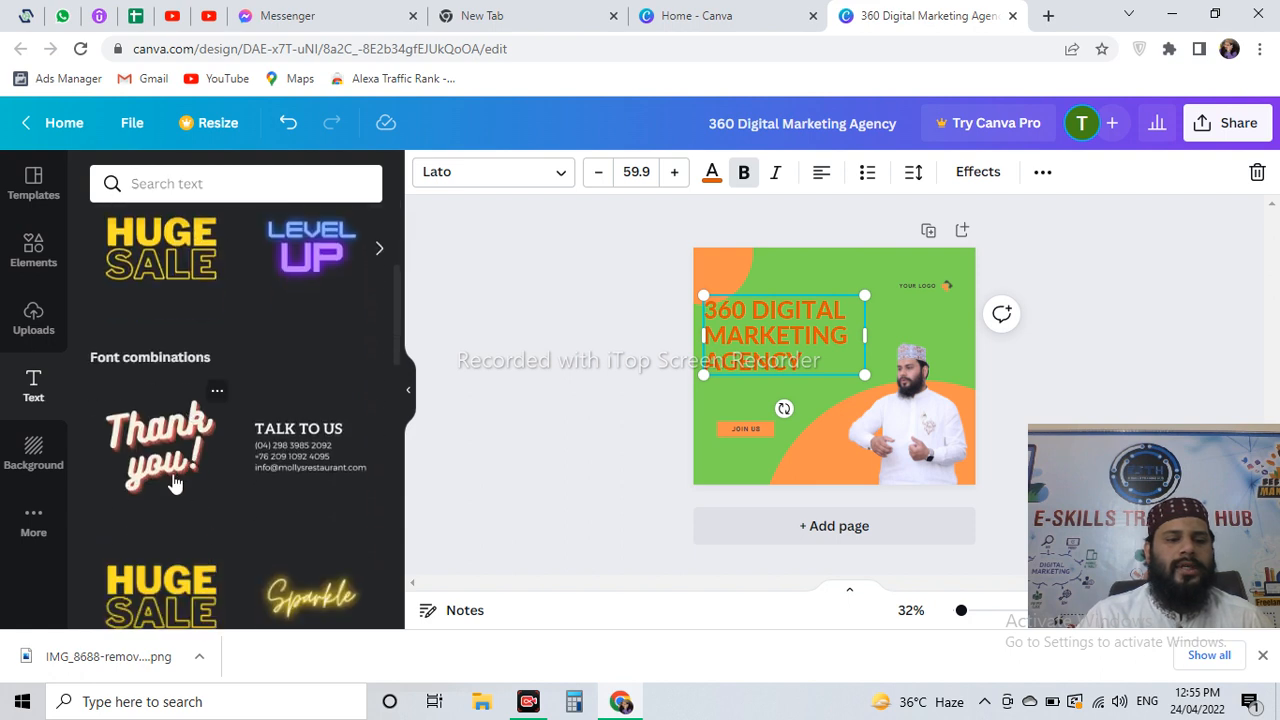
click(176, 274)
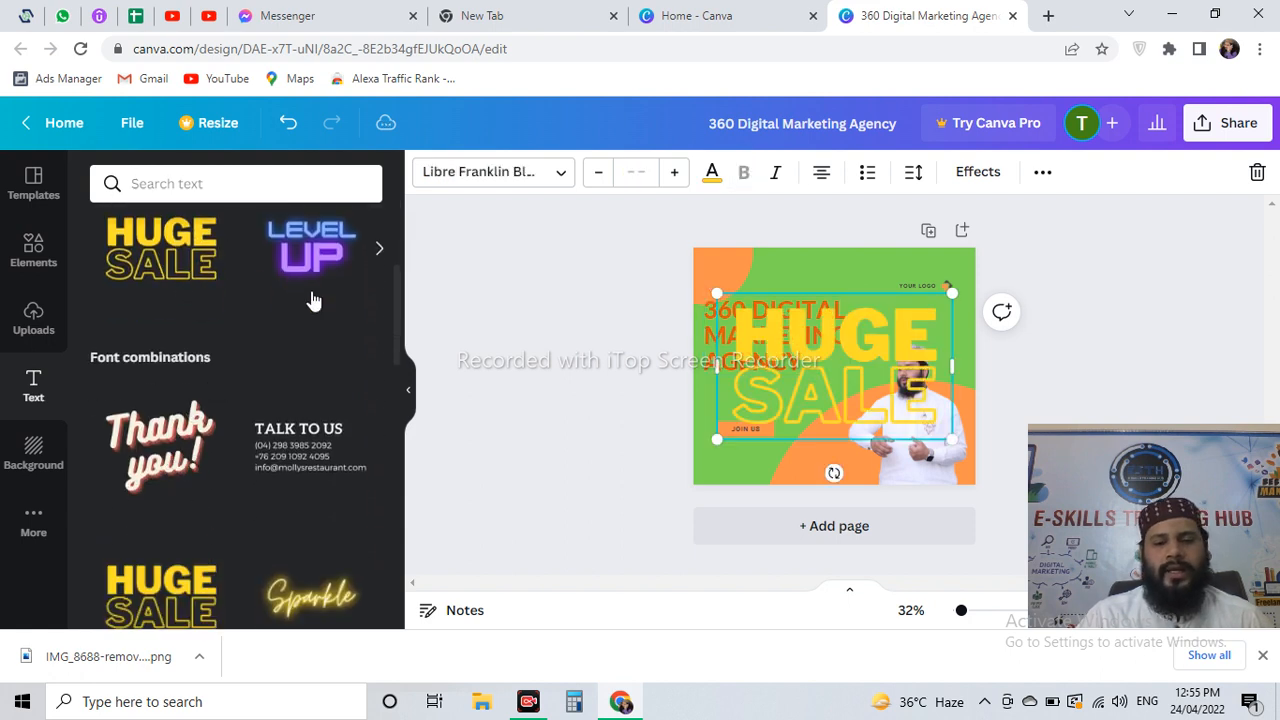
double_click(830, 355)
key(BackSpace)
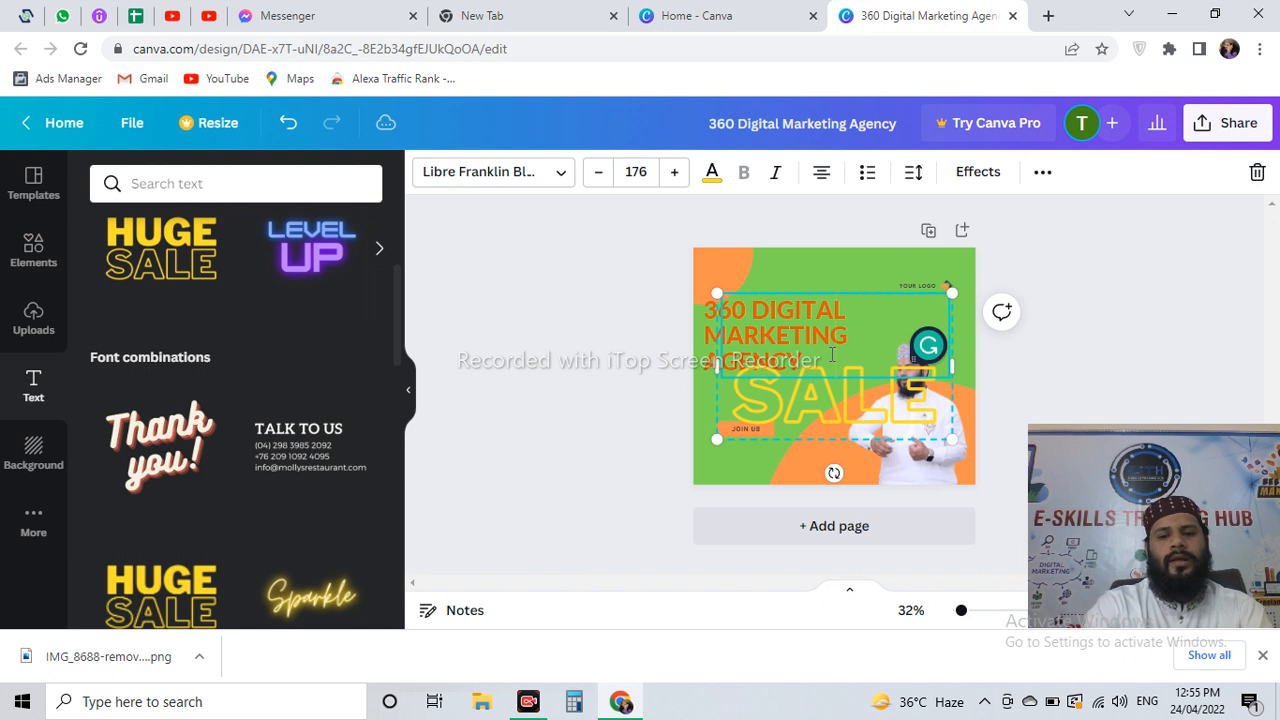
text(SALE)
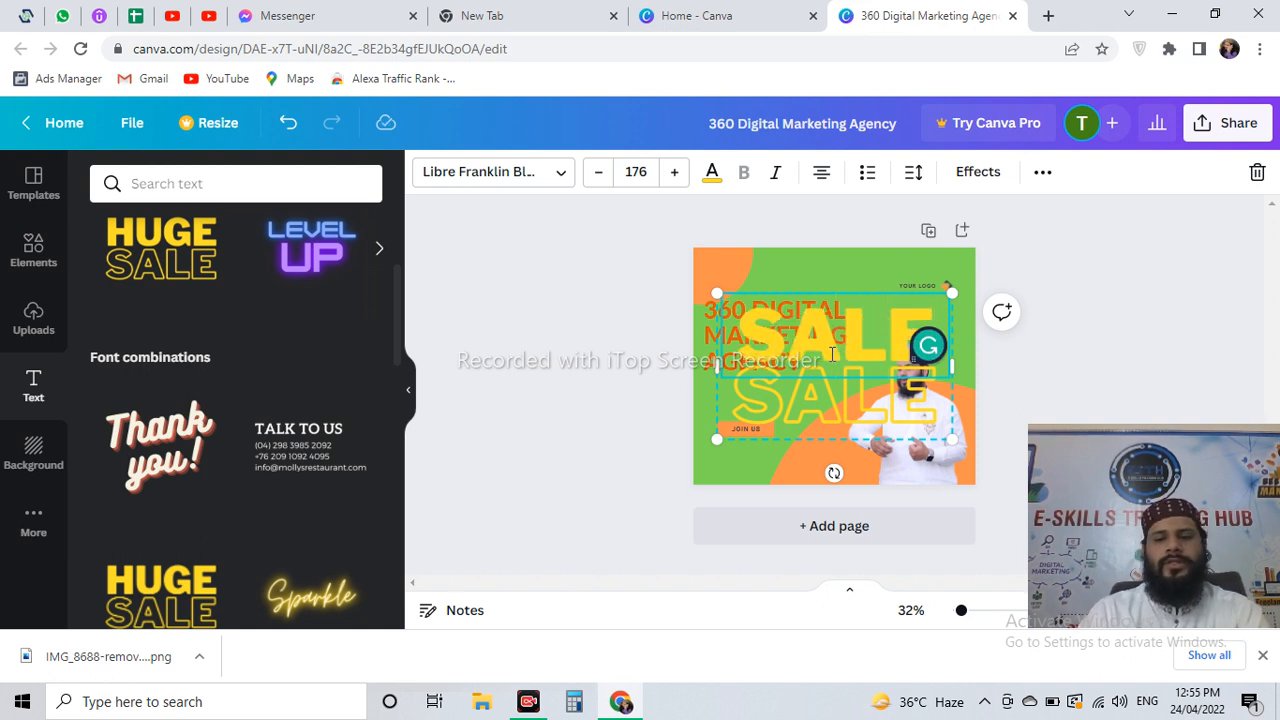
- Delete both SALE texts of the added combination and deselect the emptied text box
key(ctrl+a)
key(BackSpace)
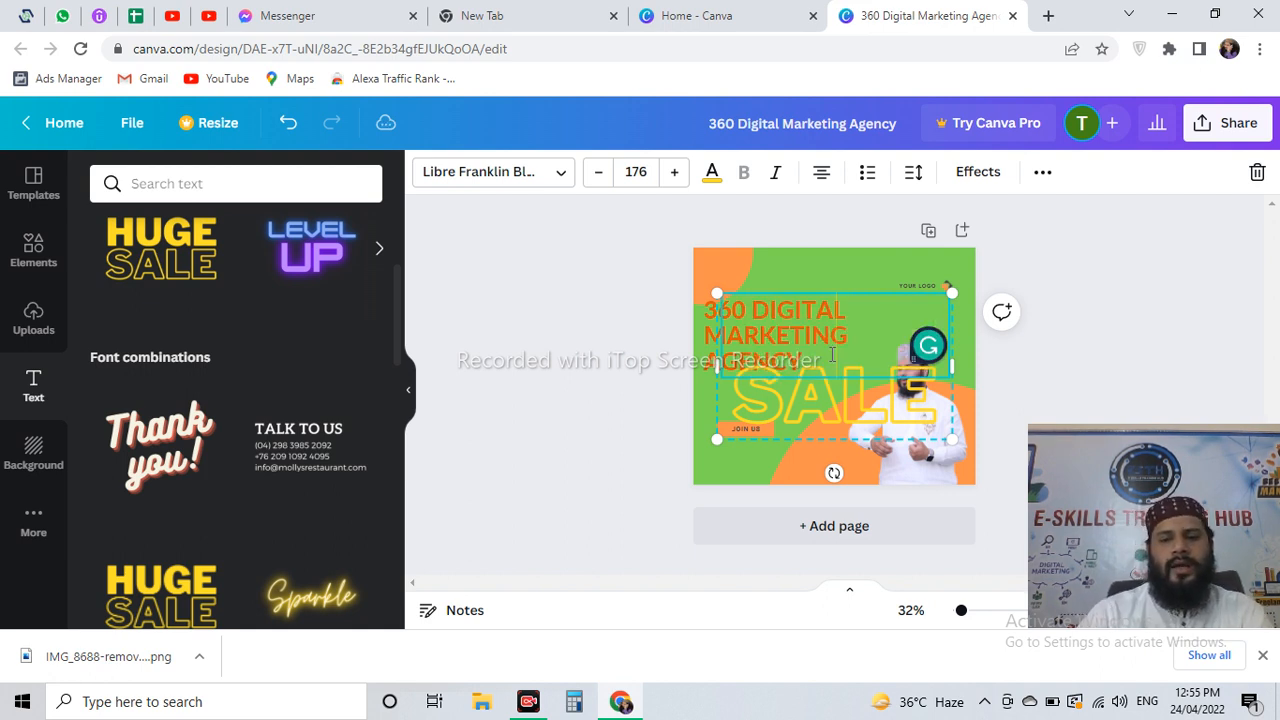
key(BackSpace)
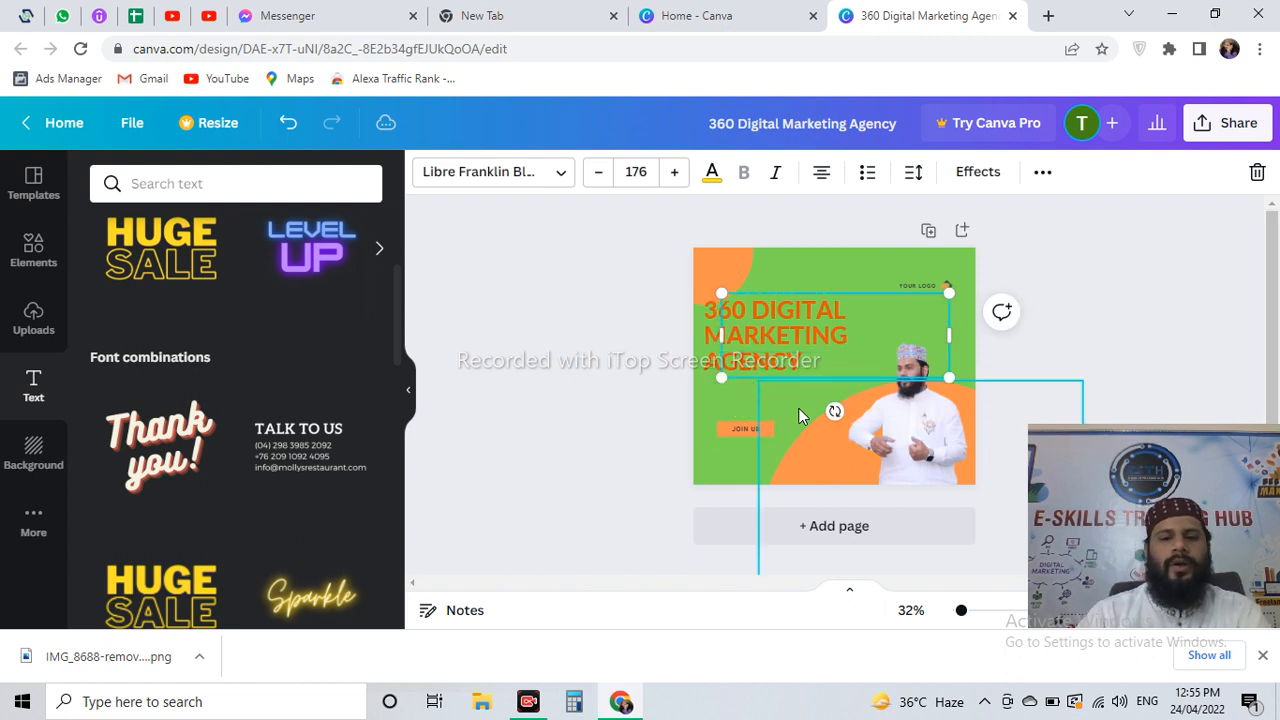
click(787, 290)
click(790, 295)
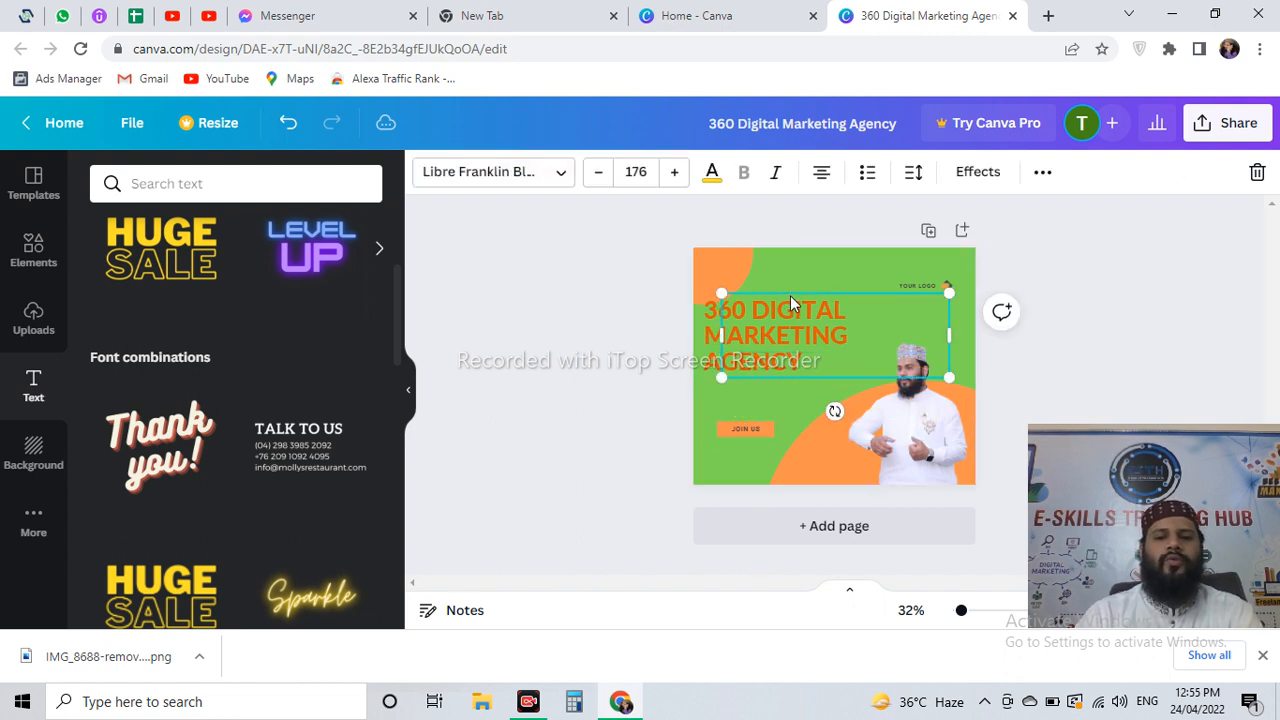
click(807, 248)
scroll(177, 380, up, 3)
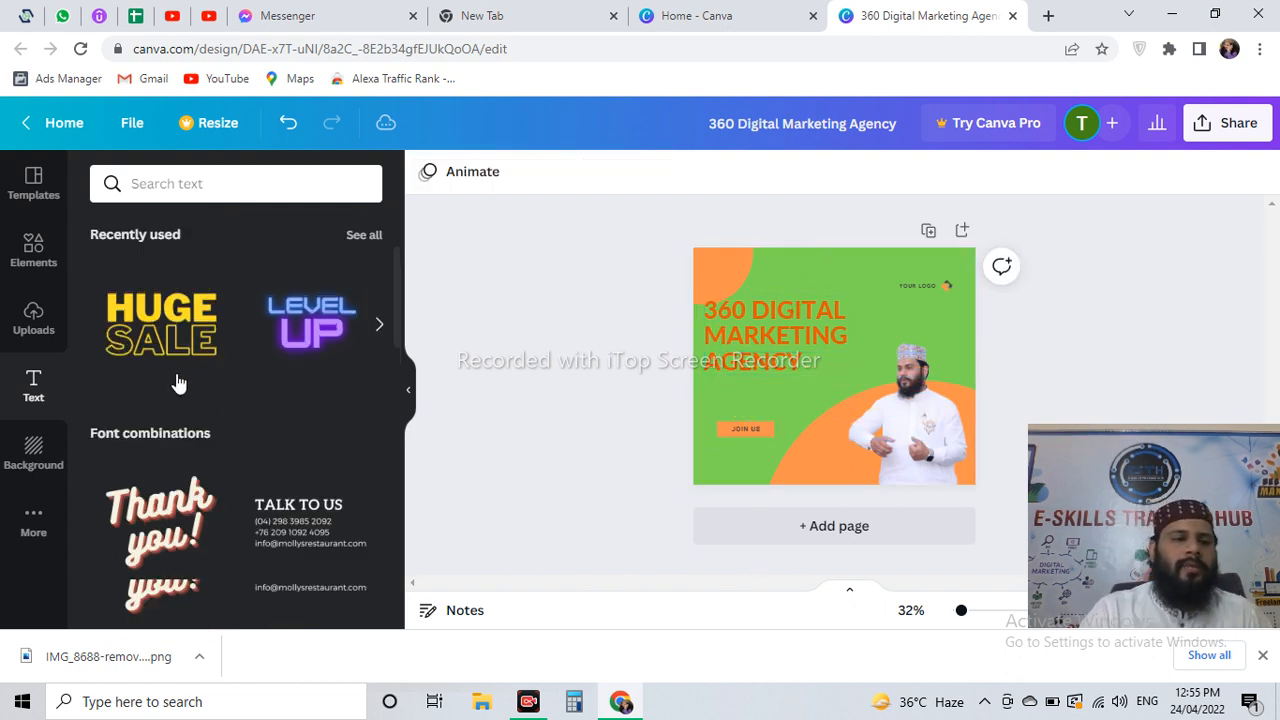
- Apply the blue digital marketing agency template with the business team photo to the page and select that photo
click(47, 202)
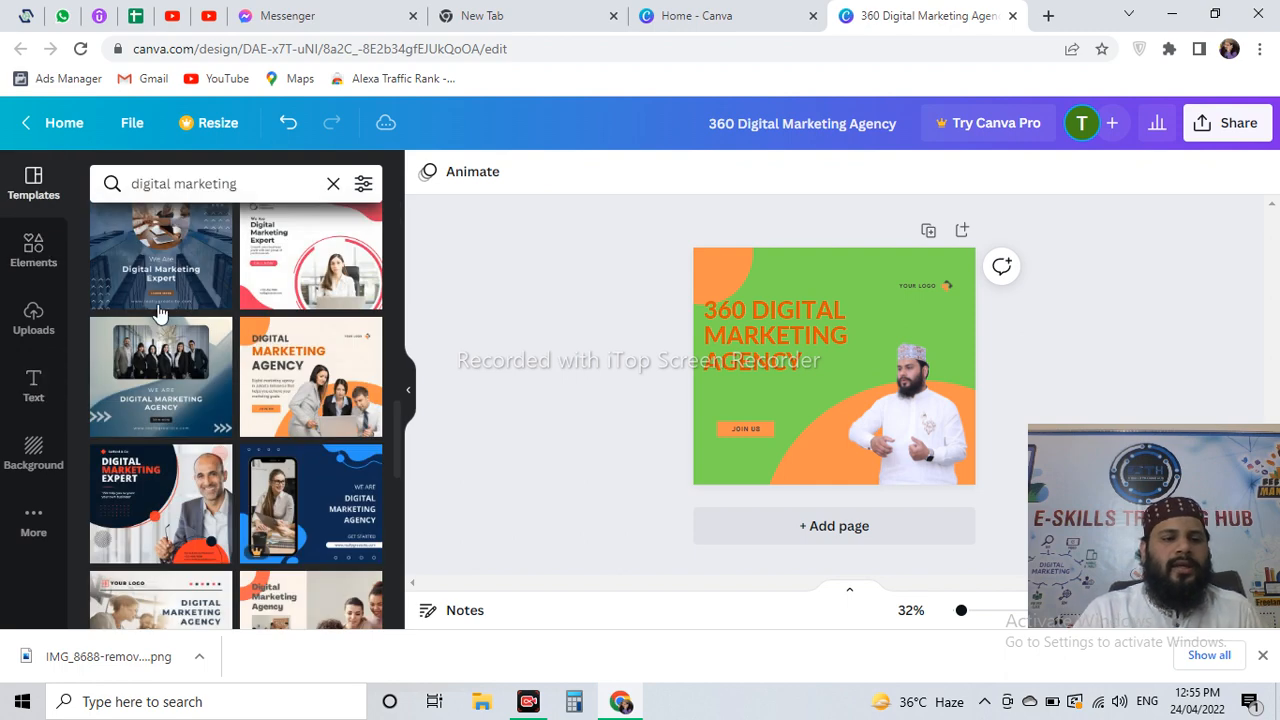
click(160, 388)
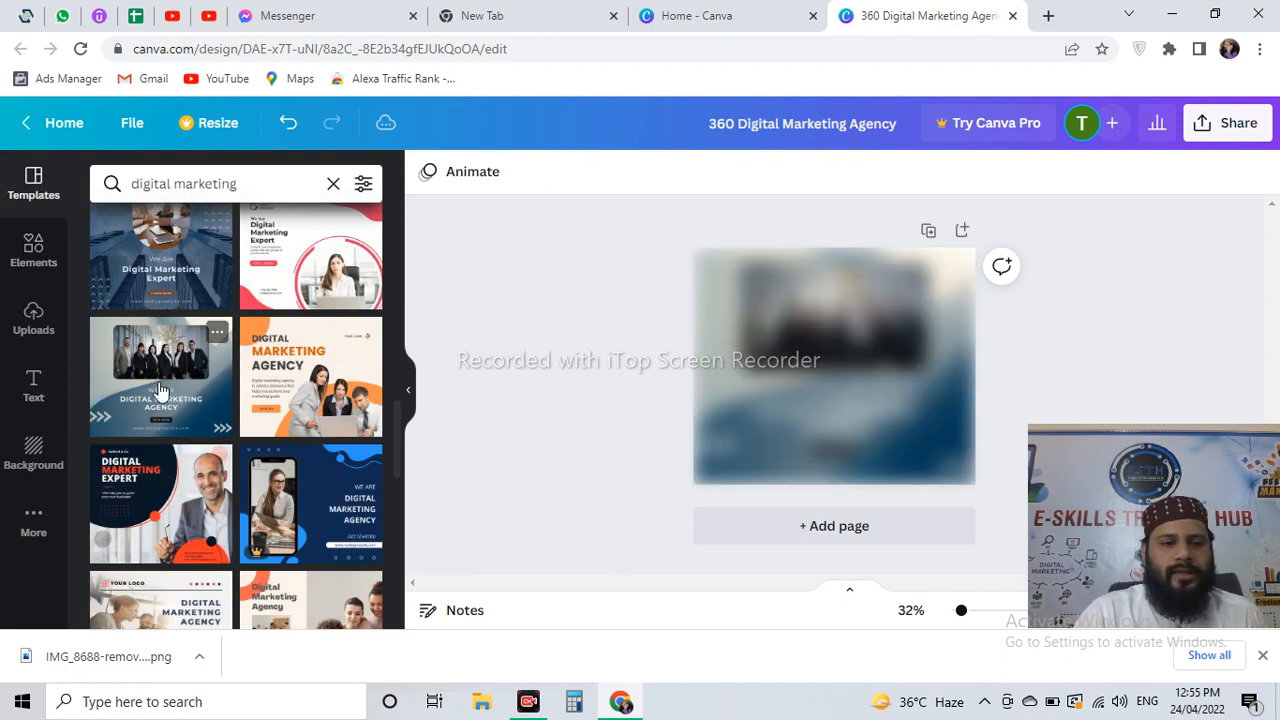
click(847, 354)
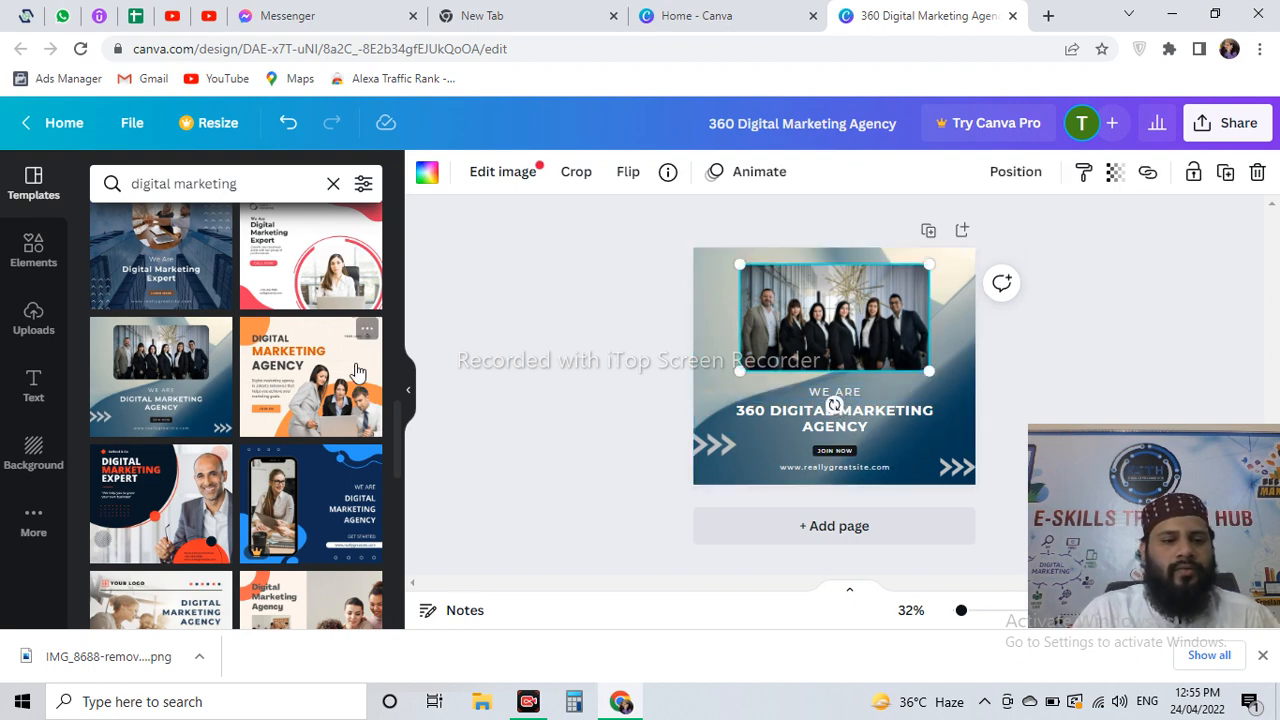
- Search the templates for "ecommerce" and browse the resulting designs
scroll(300, 380, down, 5)
click(263, 182)
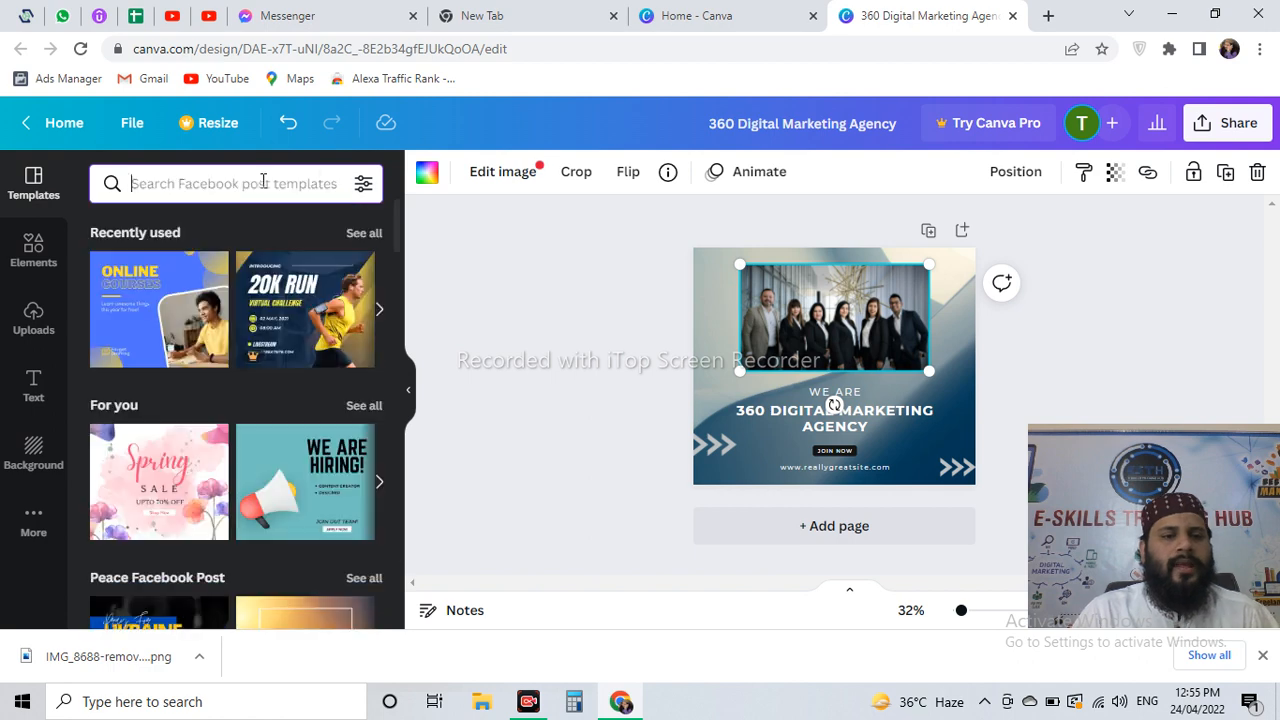
text(eco)
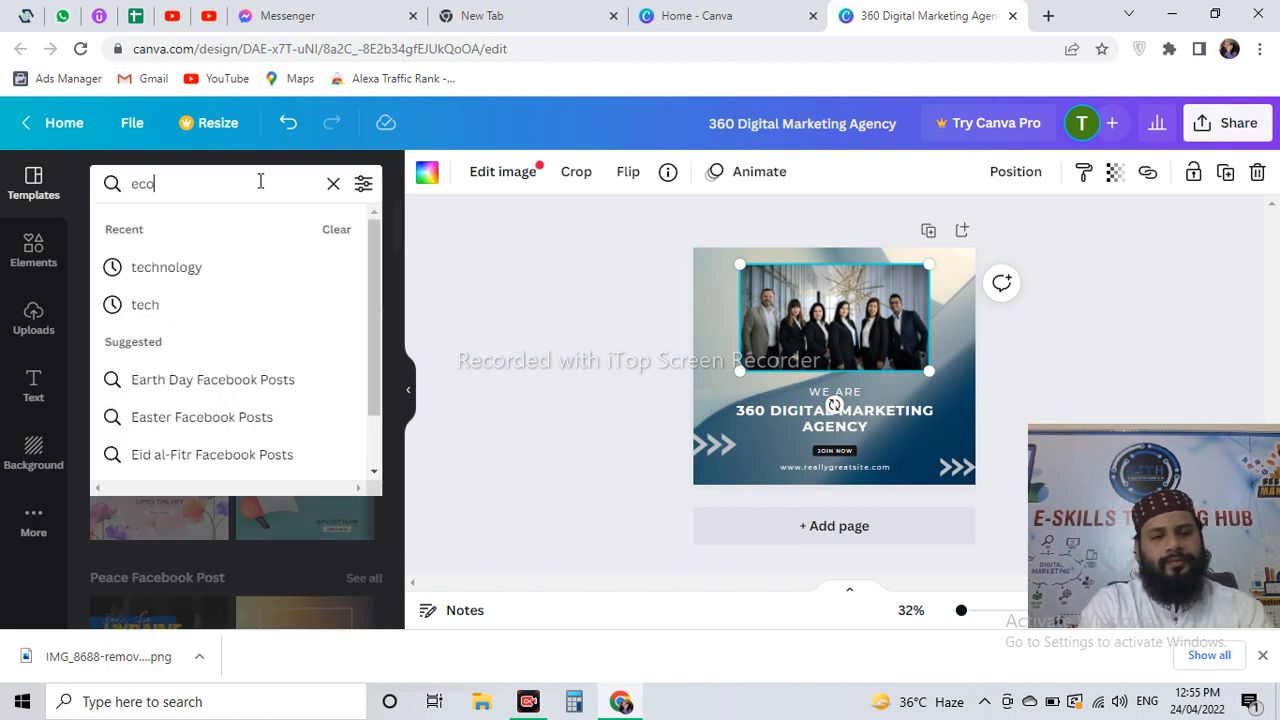
text(mmerce)
key(Return)
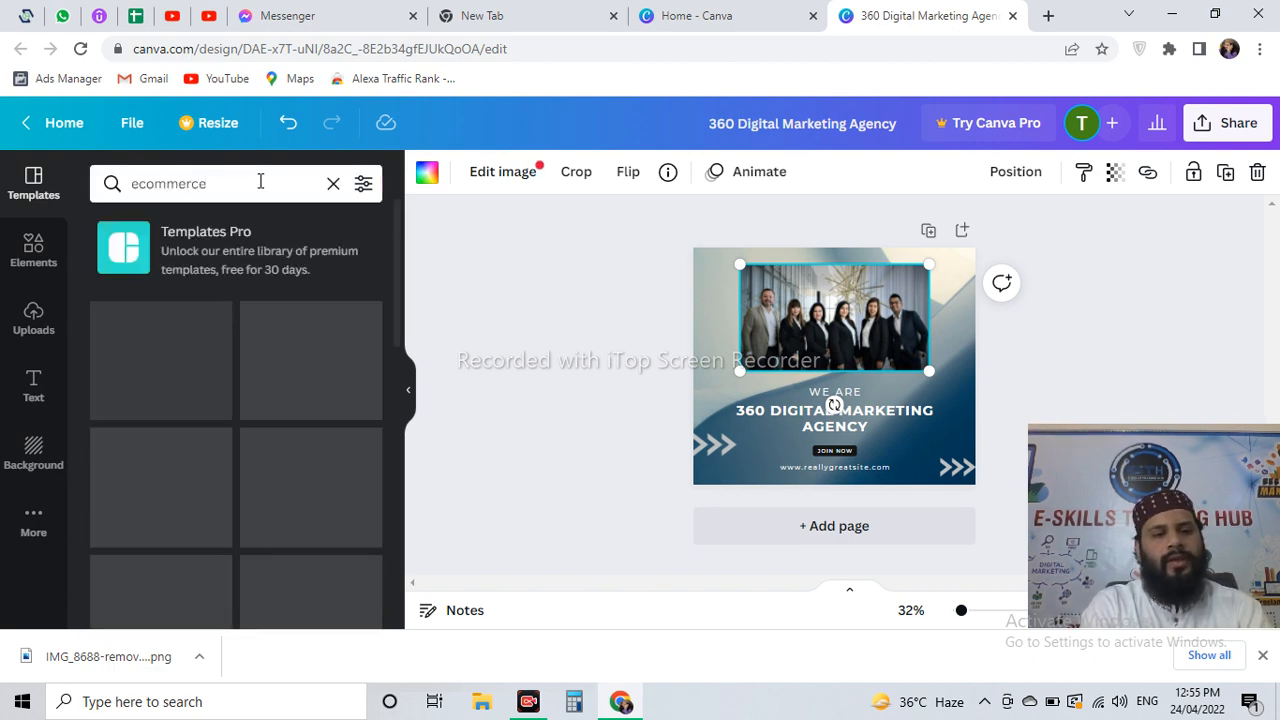
scroll(310, 440, down, 5)
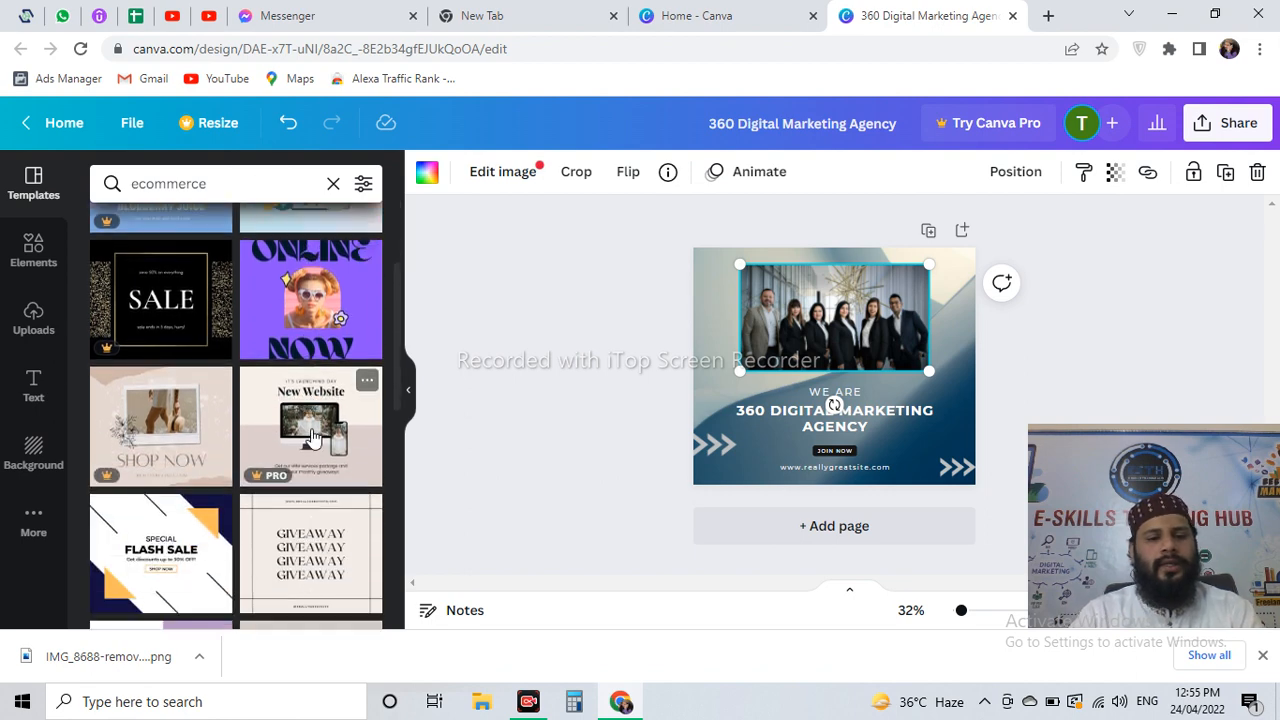
scroll(313, 443, down, 5)
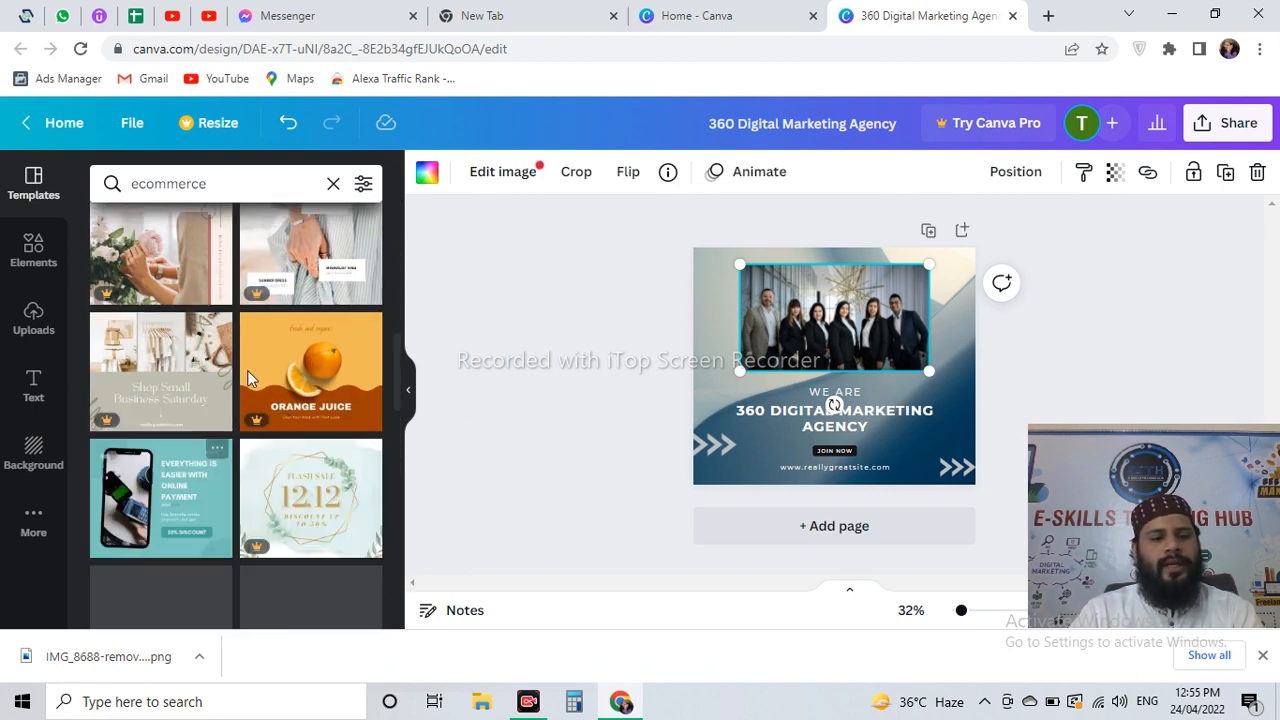
scroll(240, 316, down, 5)
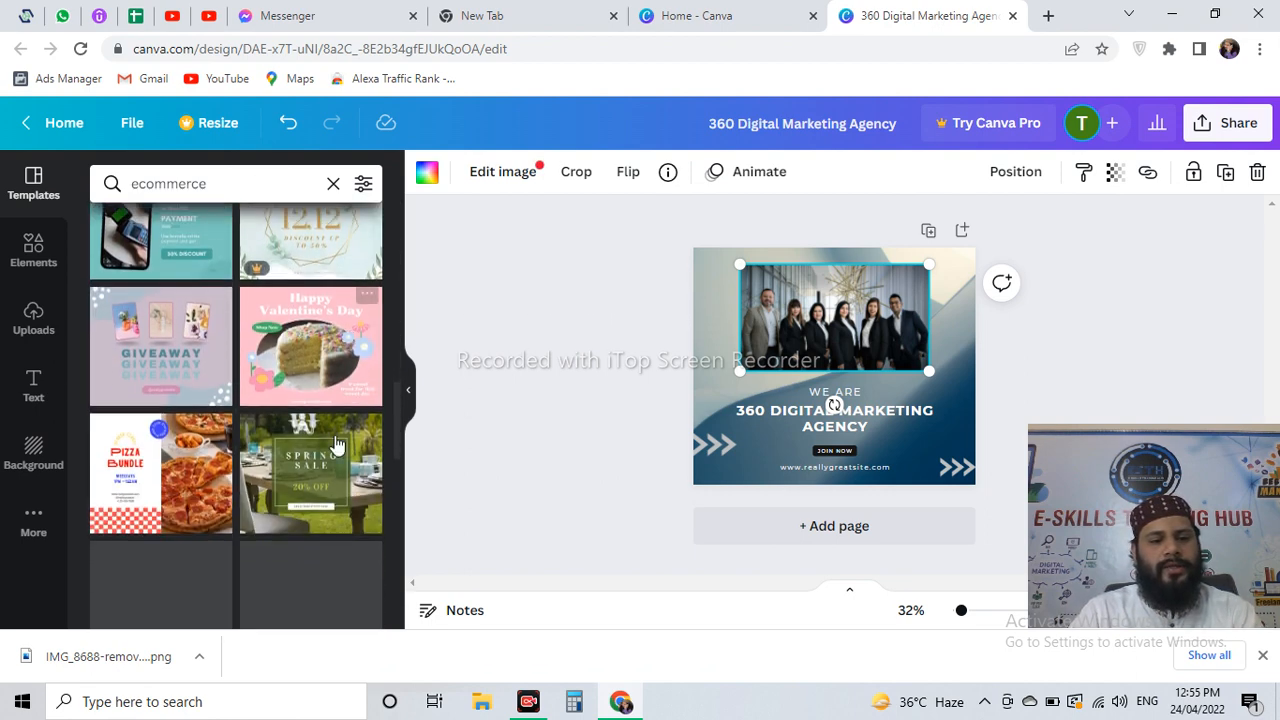
- Search the templates for "real estate" and apply the green Modern Home For Sale template to the page
double_click(183, 196)
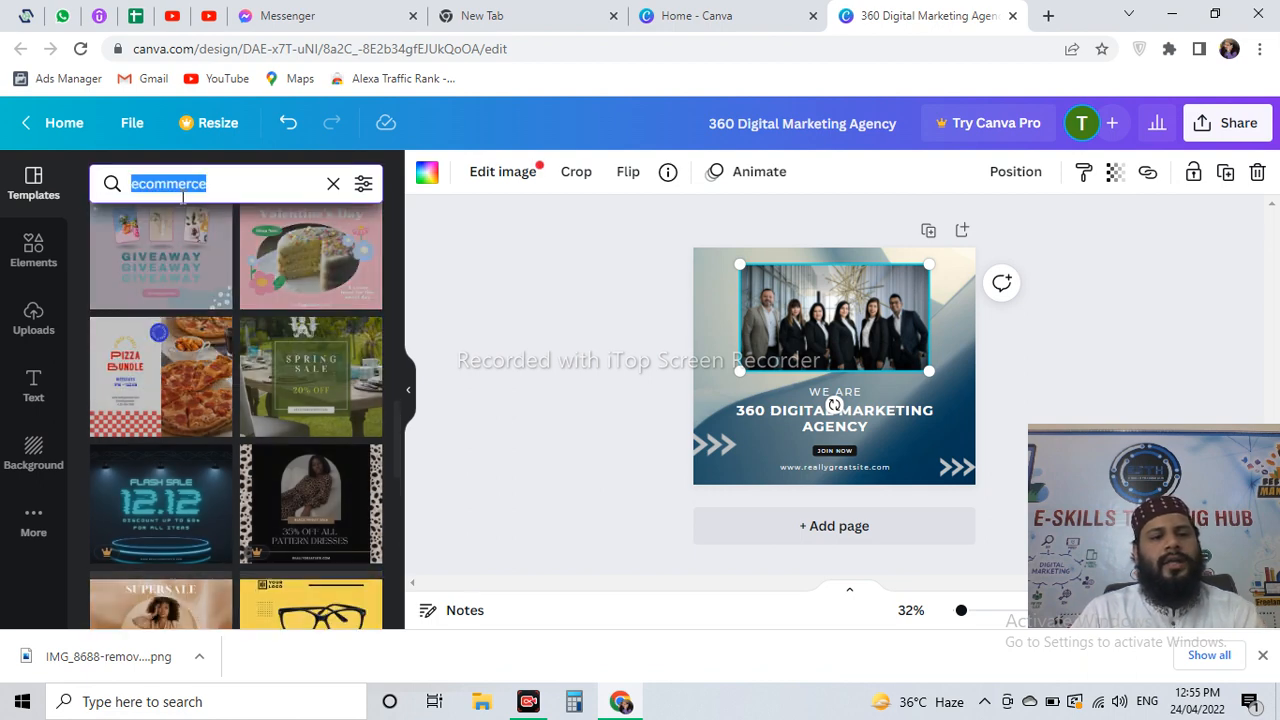
key(BackSpace)
text(rea)
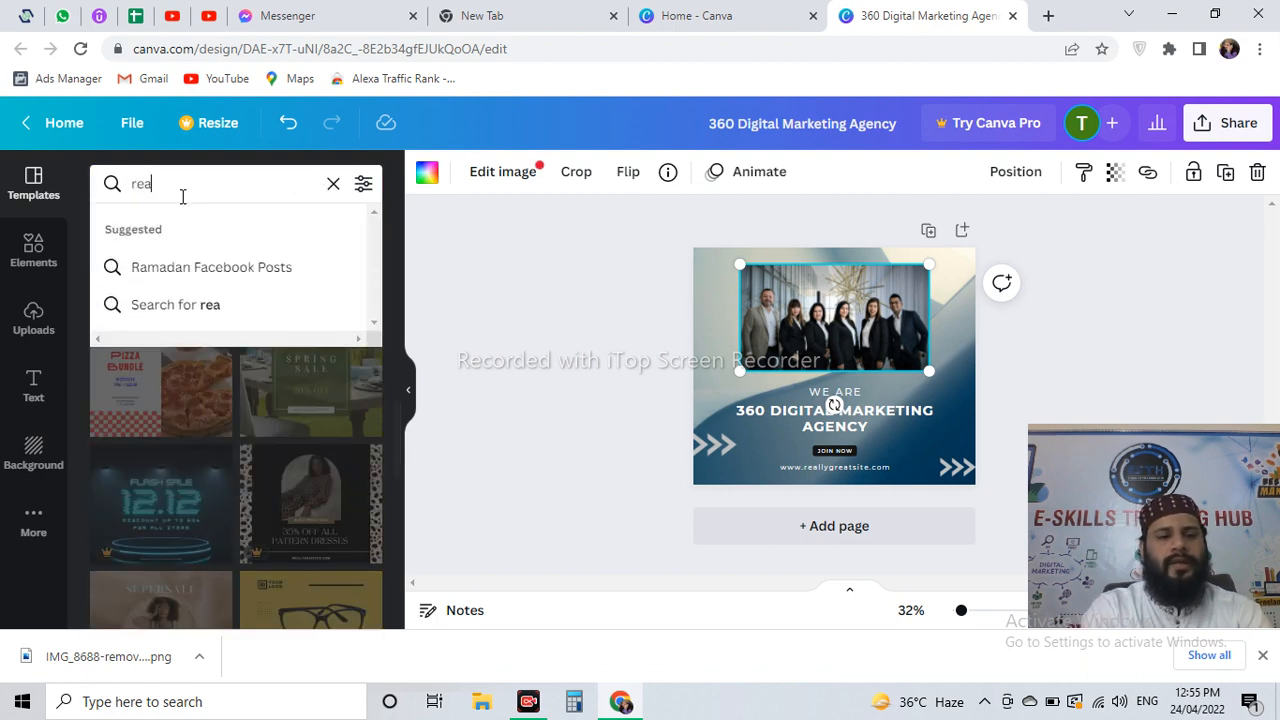
text(l estate)
key(Return)
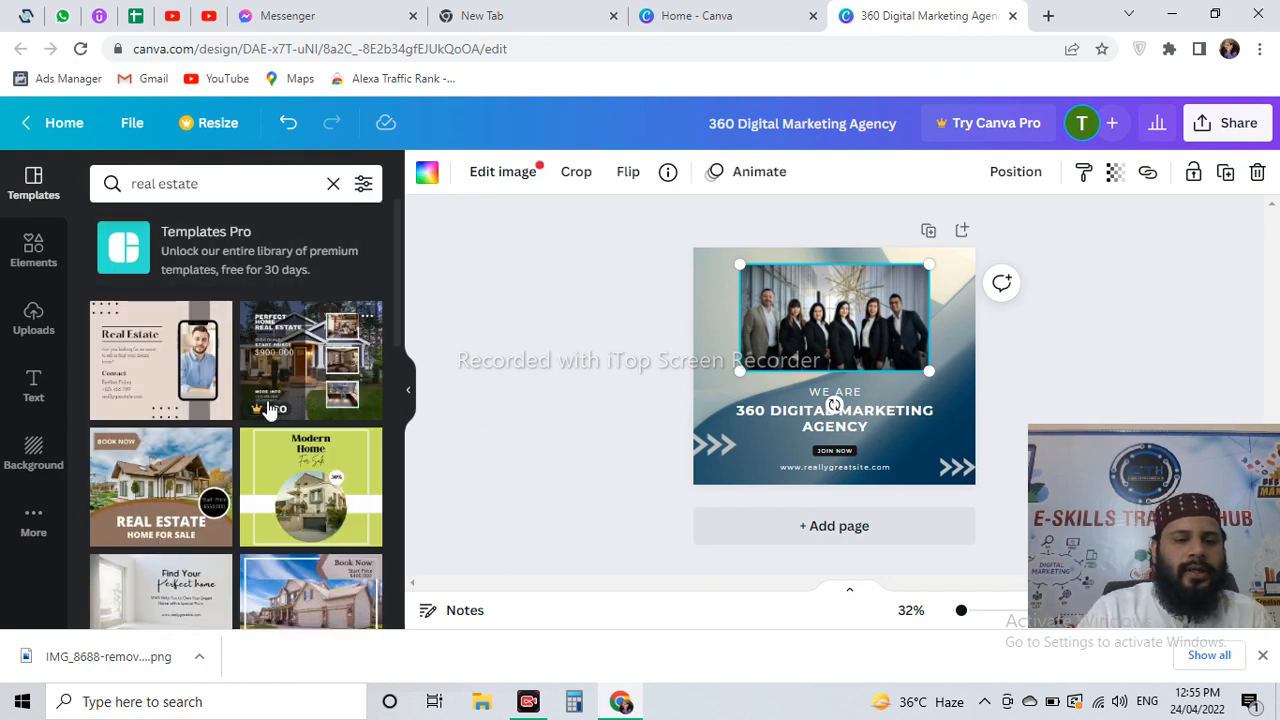
scroll(268, 400, down, 1)
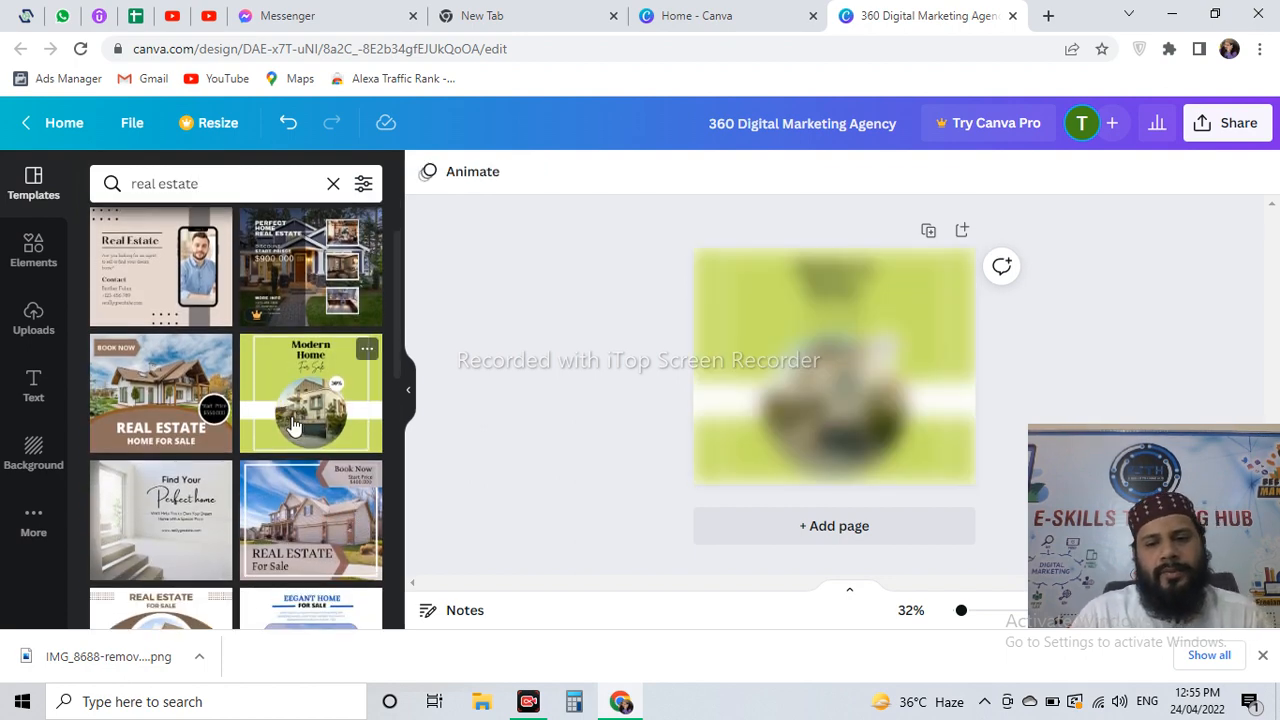
click(293, 427)
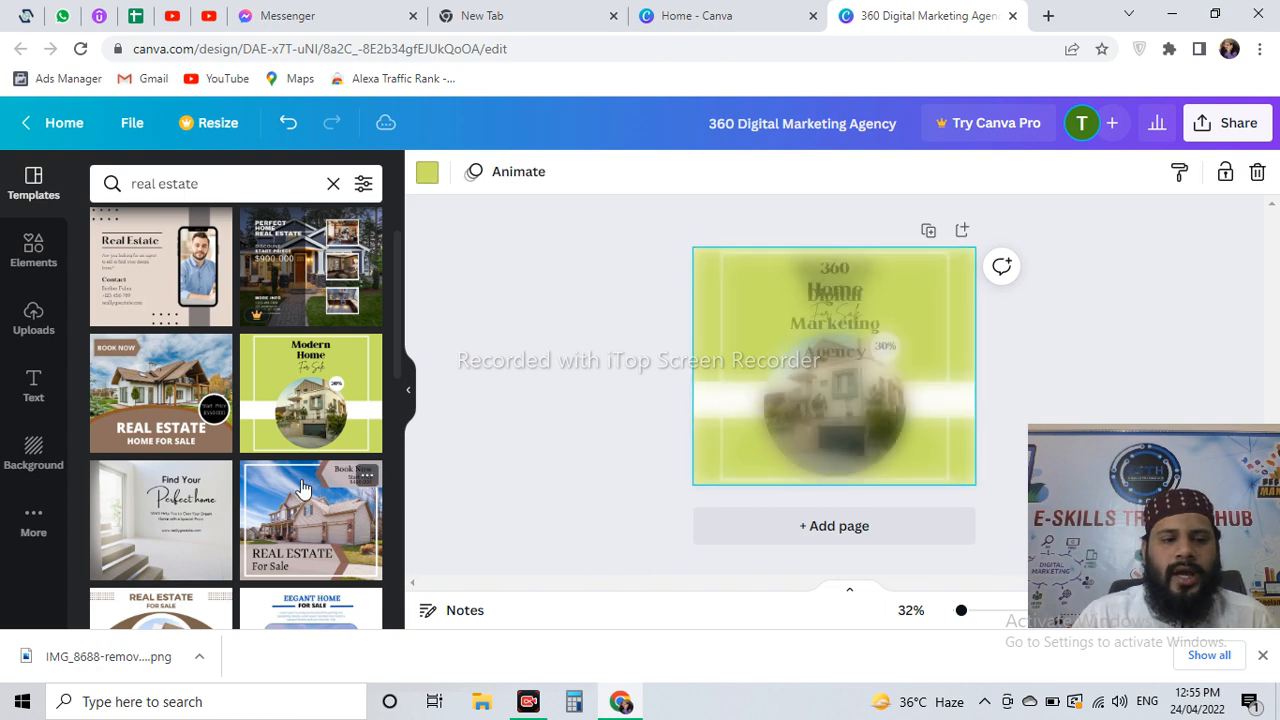
- Delete the overlapping 360 Digital Marketing Agency heading from the green home template and select the white frame
click(840, 314)
click(843, 290)
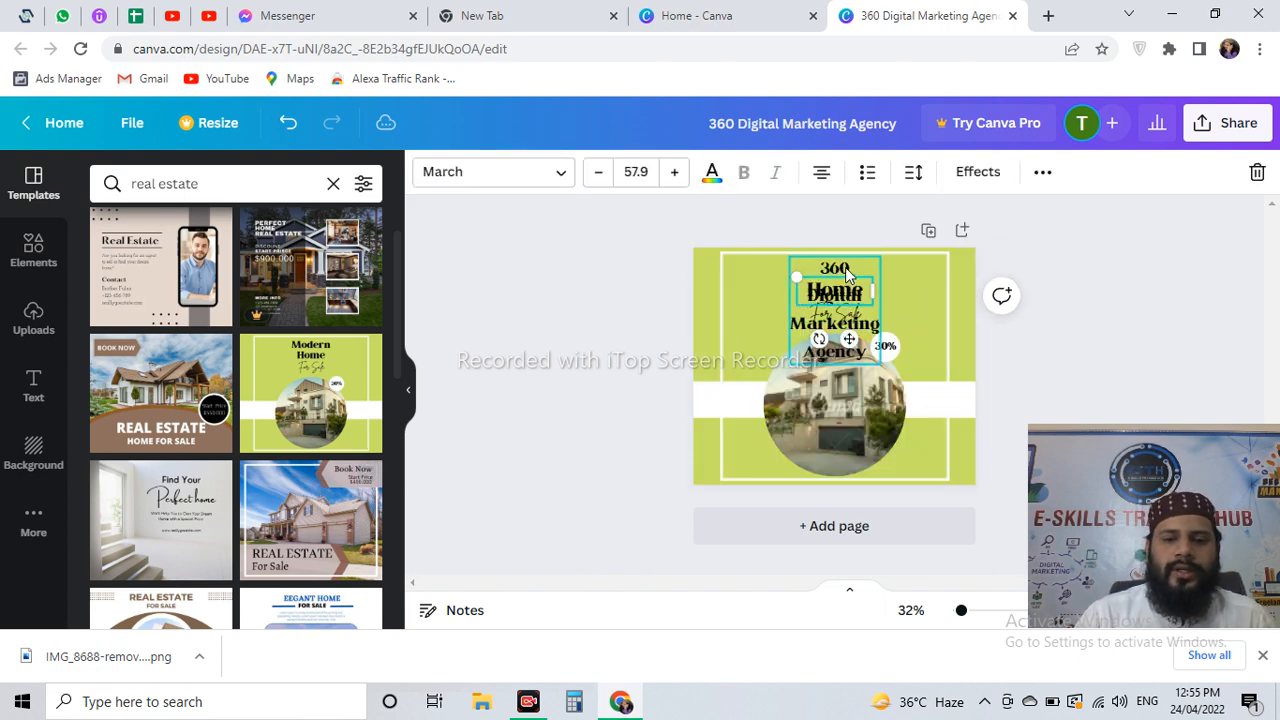
click(847, 271)
key(Delete)
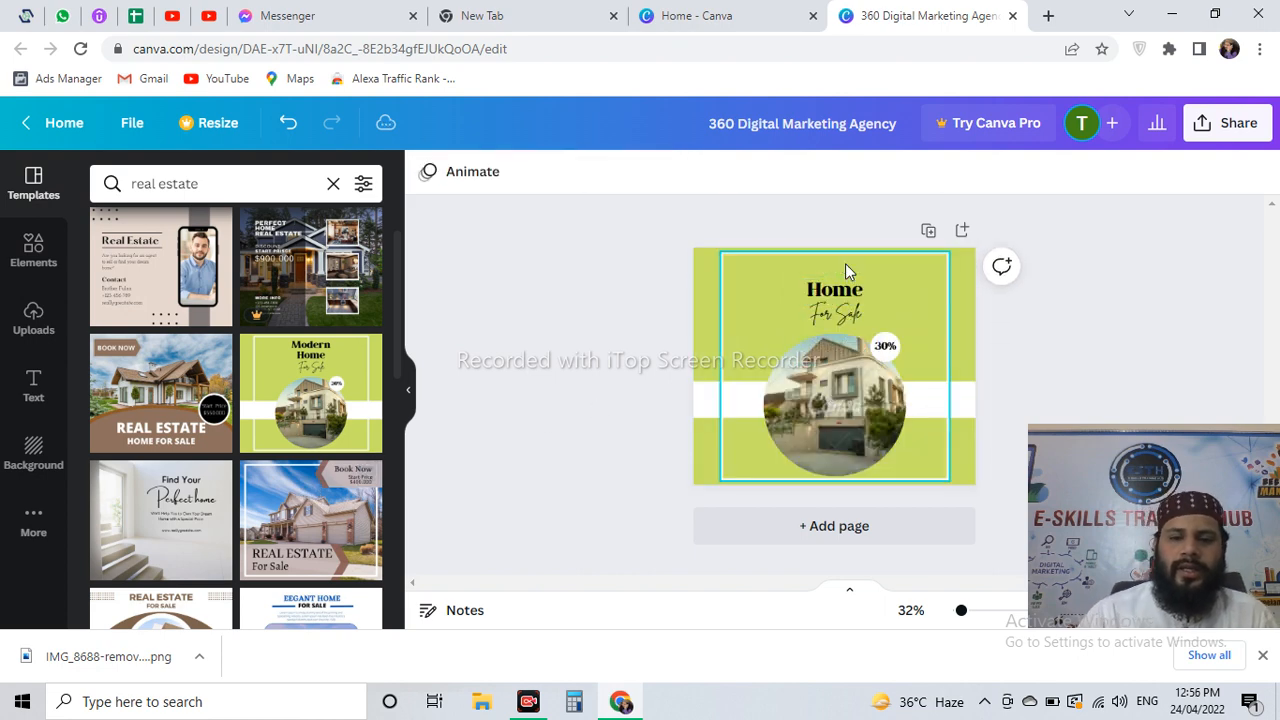
click(859, 403)
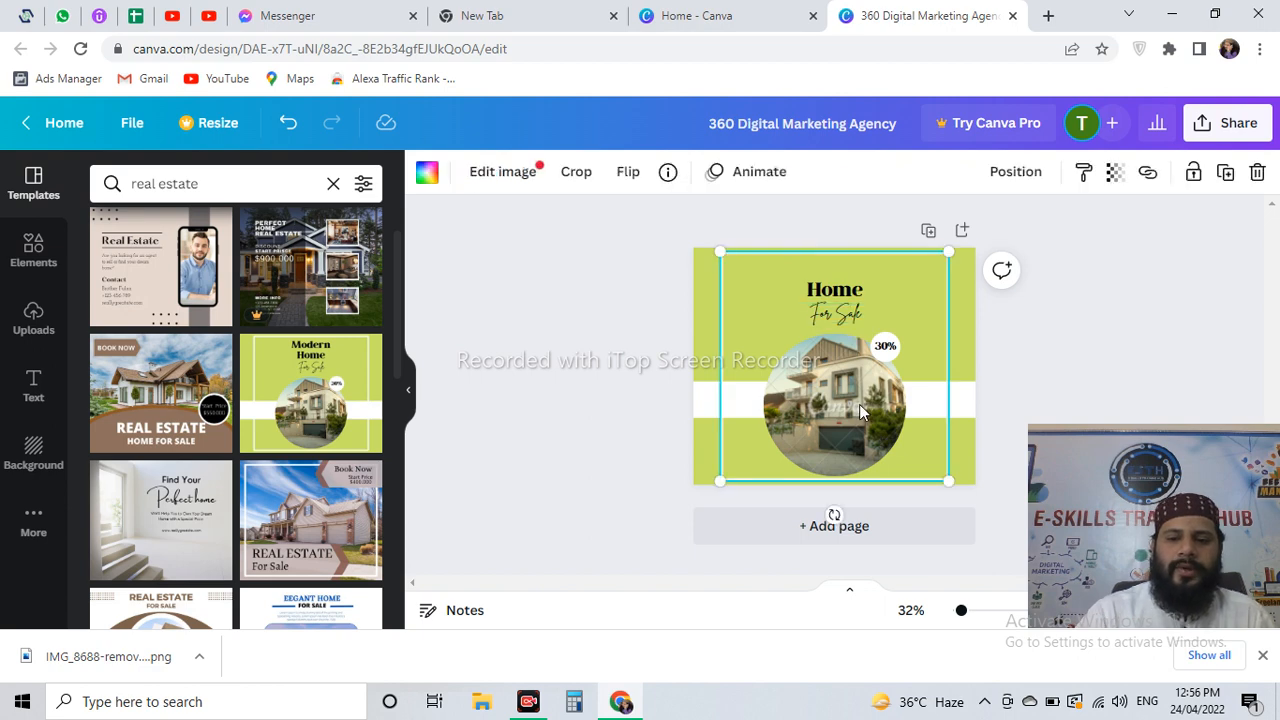
- Apply the brown REAL ESTATE HOME FOR SALE template, and replace it with the beige Real Estate template showing a man on a phone
click(165, 400)
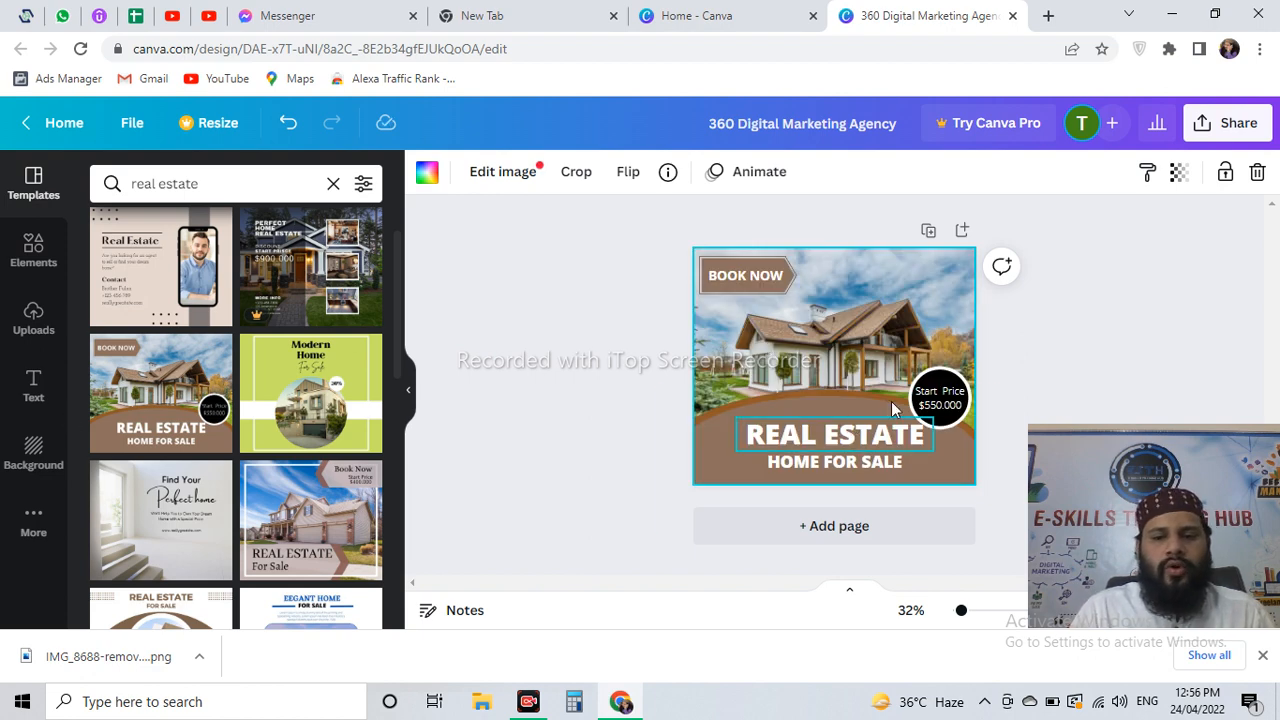
scroll(203, 327, down, 3)
scroll(203, 327, up, 4)
click(203, 330)
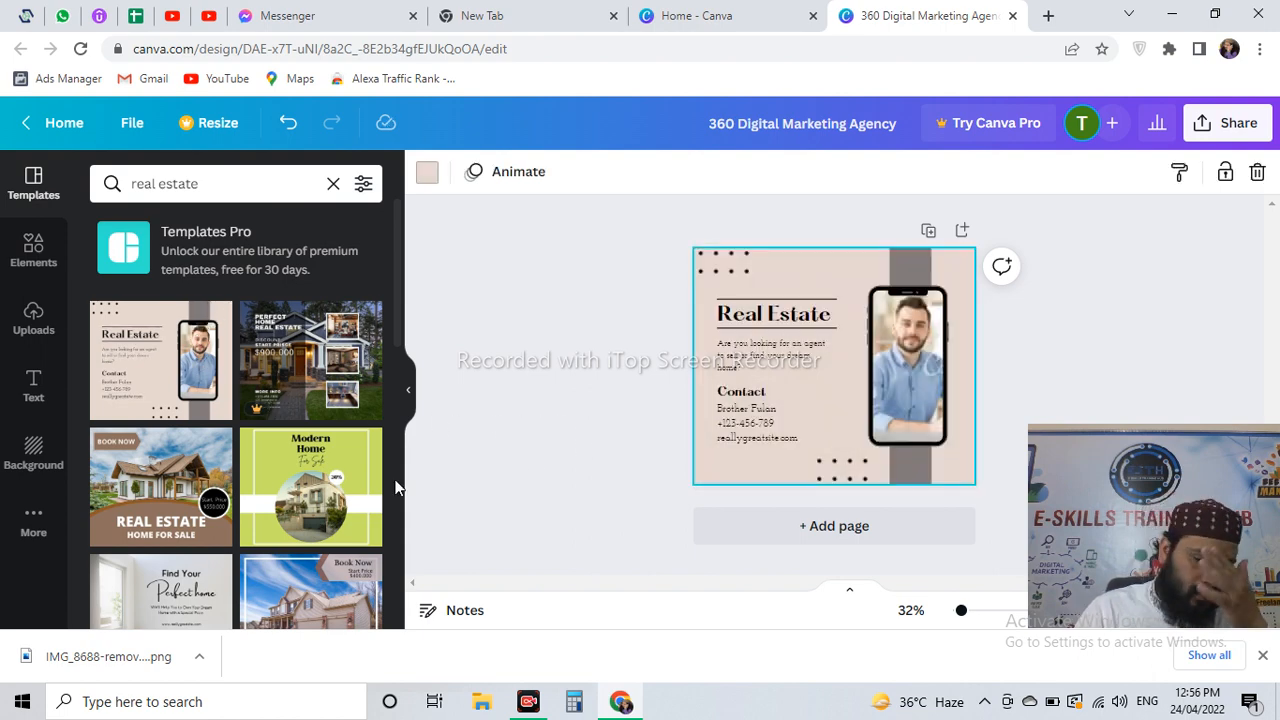
- Apply the REAL ESTATE FOR SALE template with the kitchen photo, and replace it with the DREAM HOUSE FOR SALE template
scroll(298, 500, down, 8)
click(181, 346)
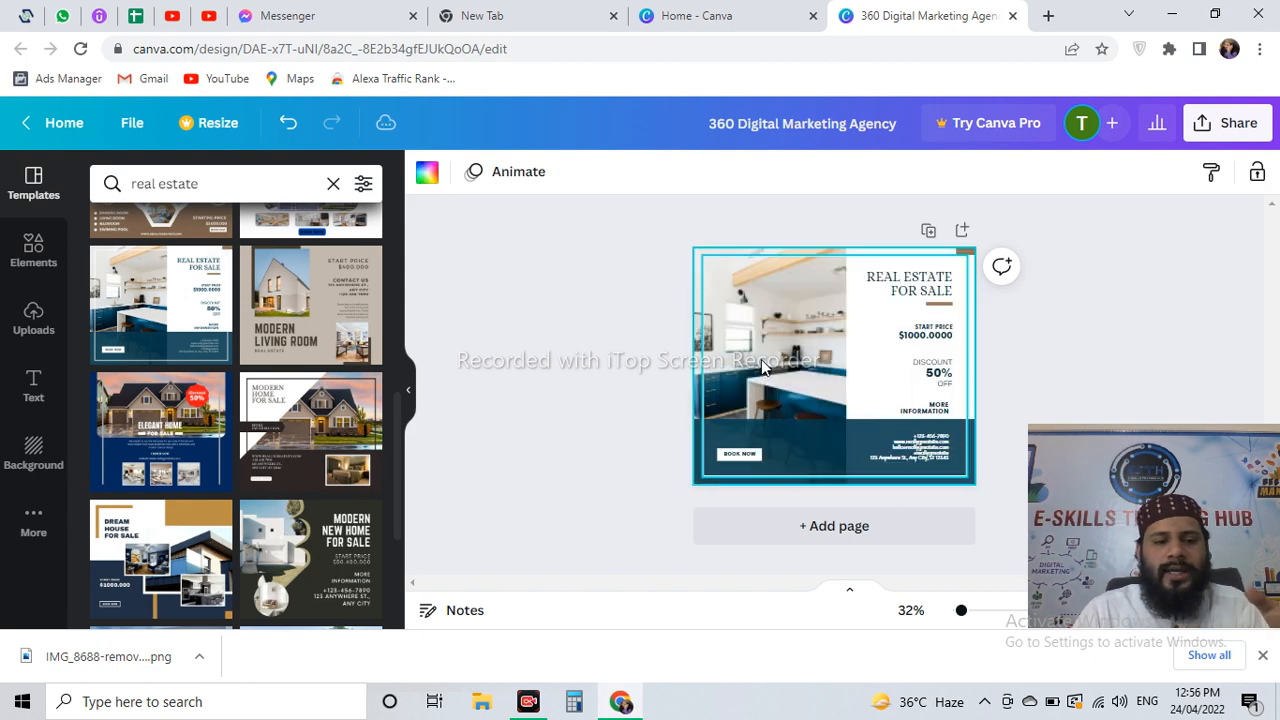
scroll(157, 397, down, 2)
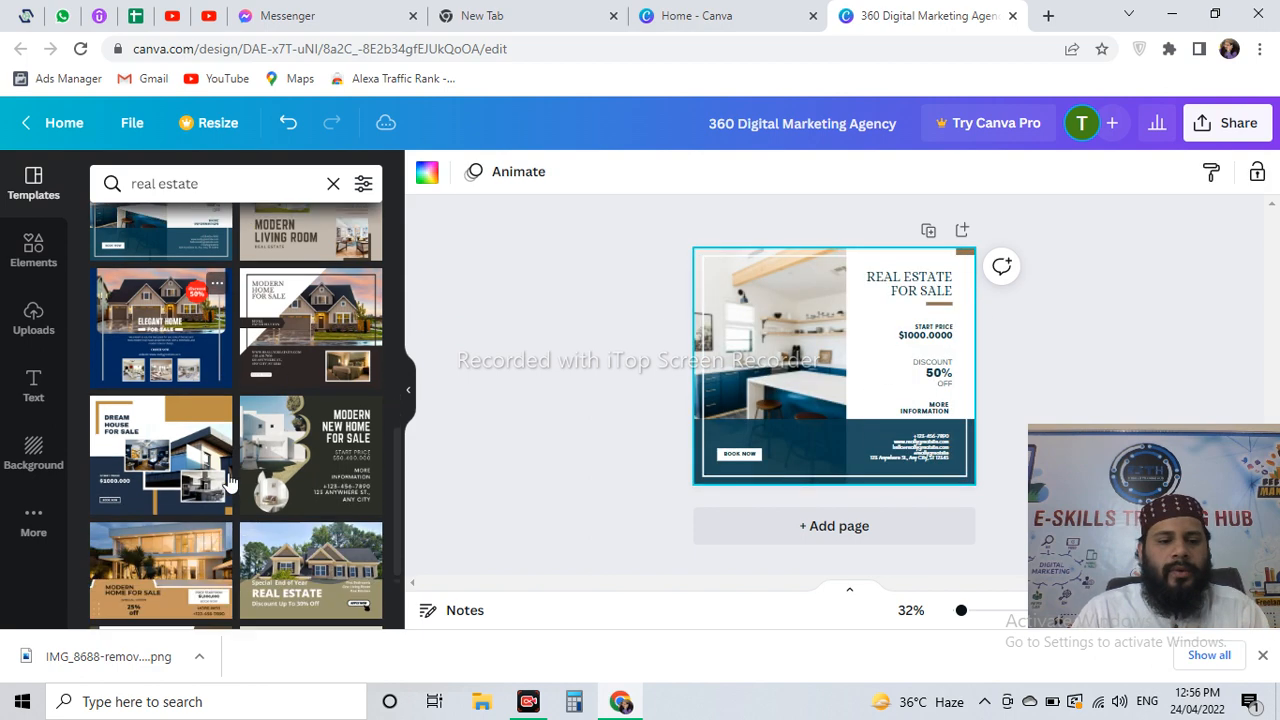
click(157, 397)
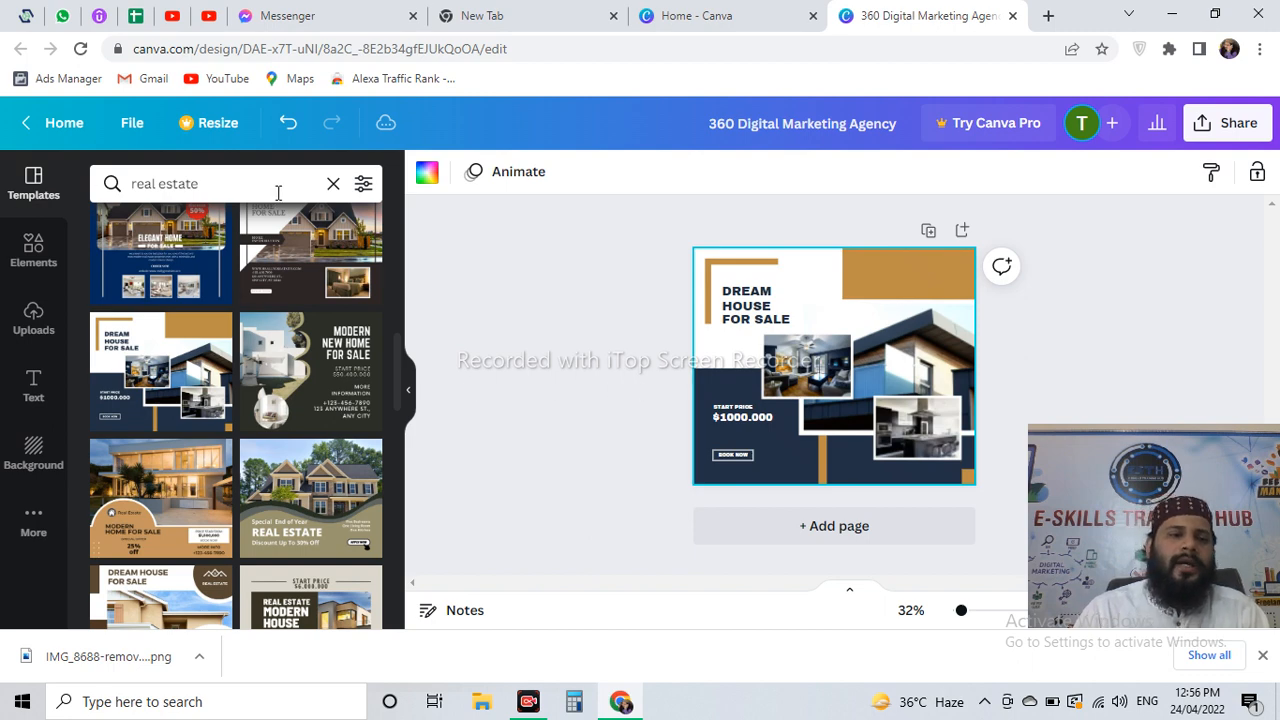
- Search the templates for "Online" and apply the yellow ONLINE COURSE template with the student holding a green book
click(333, 185)
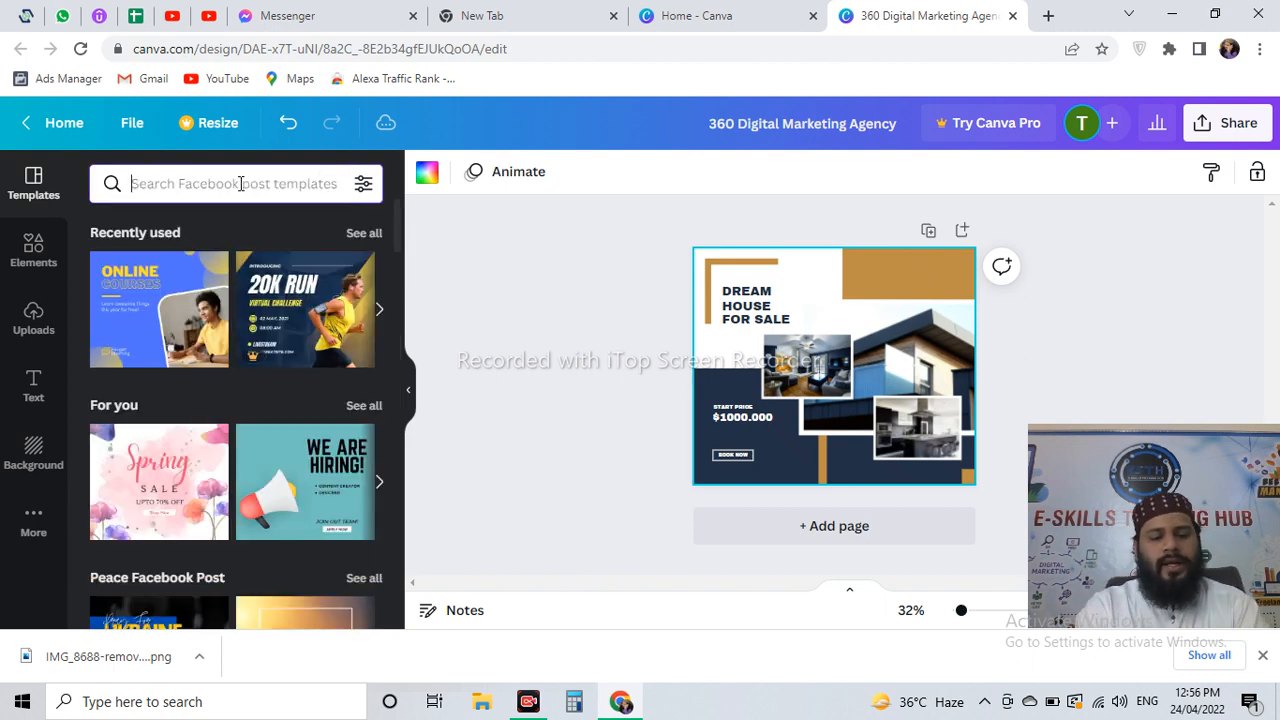
text(Online)
key(Return)
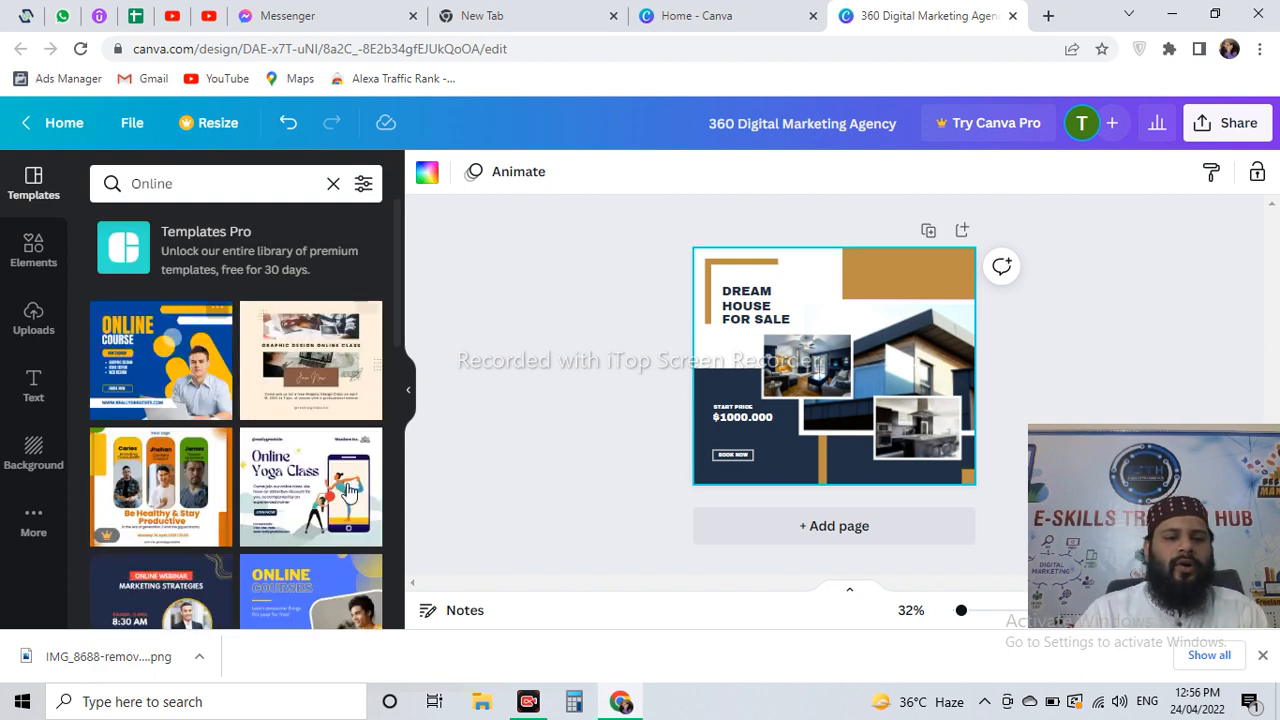
scroll(268, 440, down, 2)
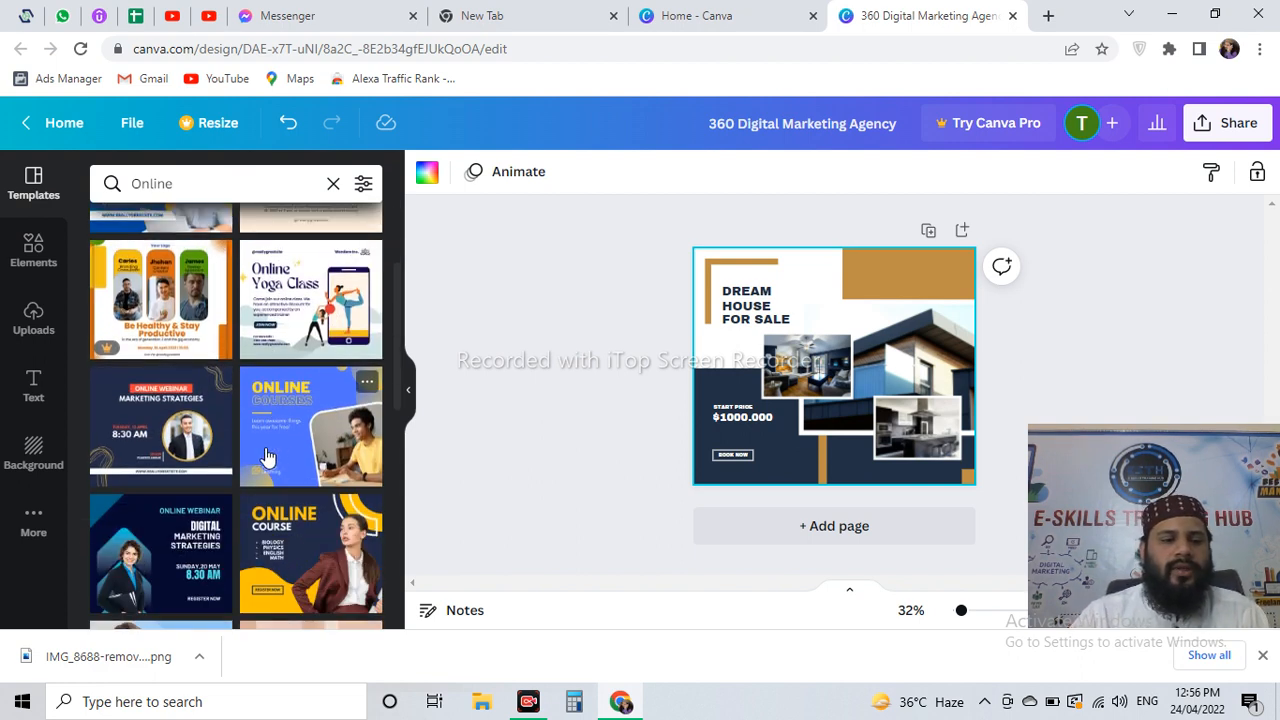
scroll(318, 445, down, 6)
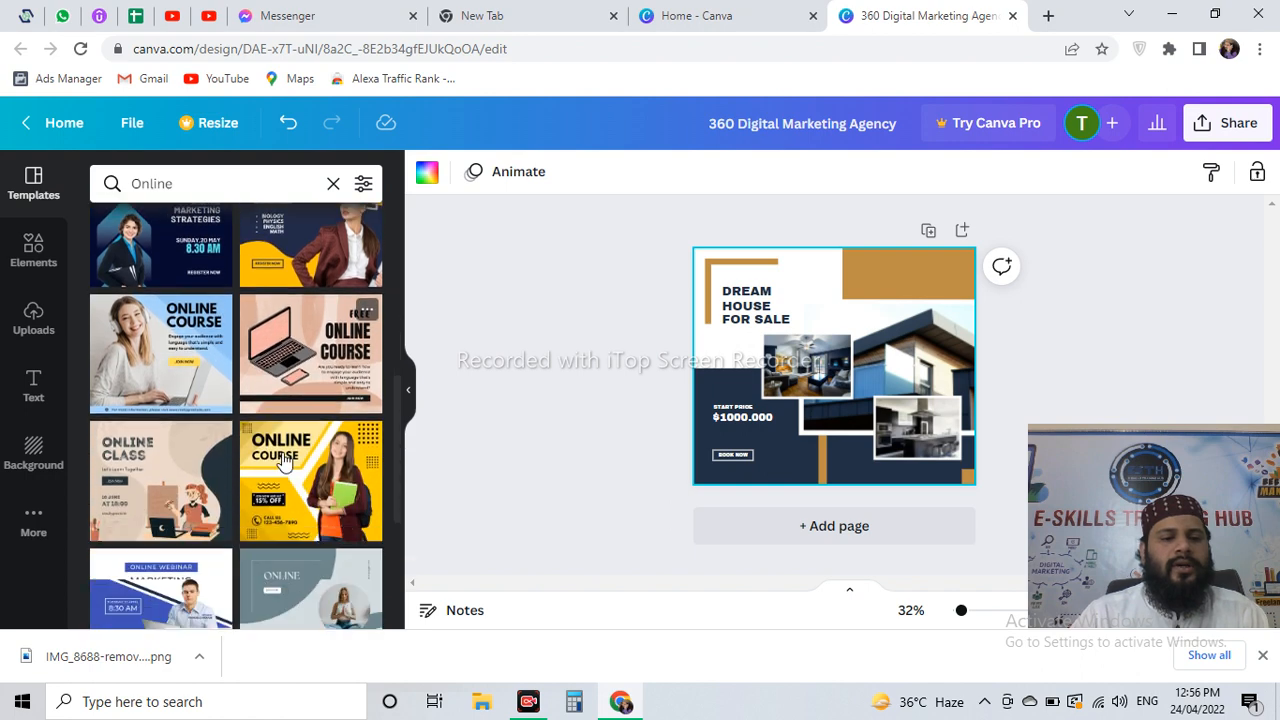
scroll(320, 462, down, 2)
click(298, 265)
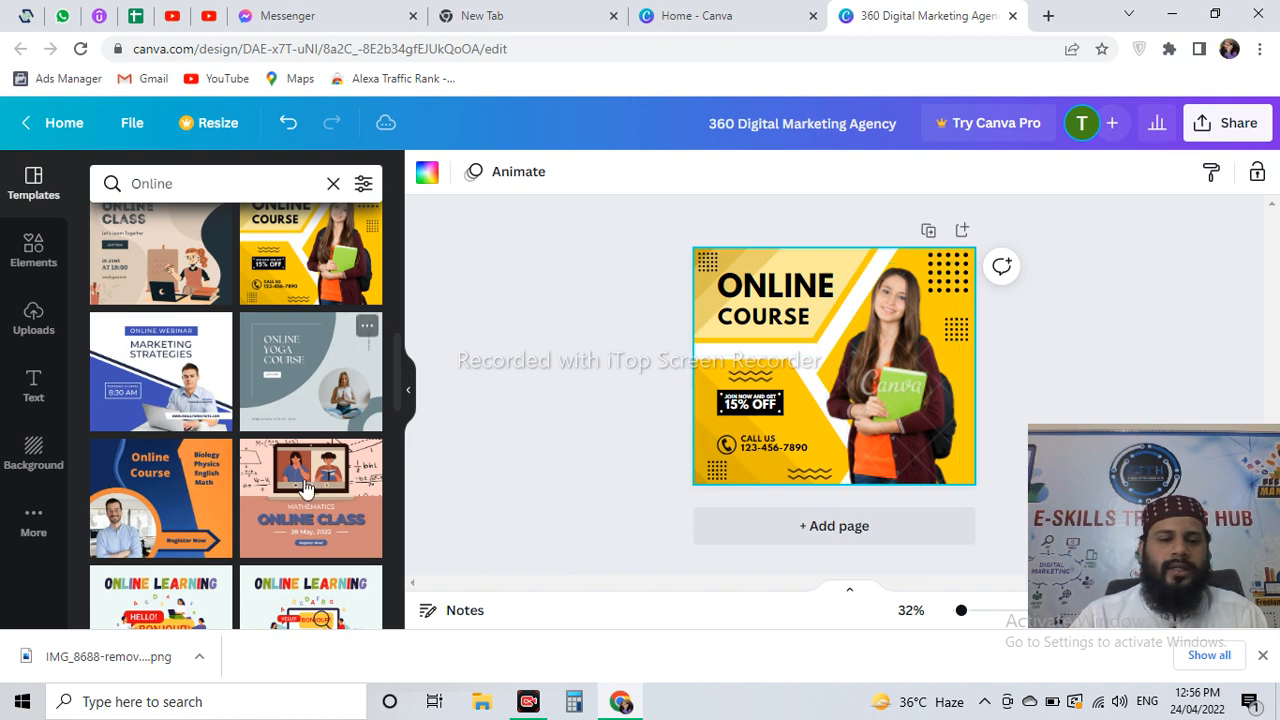
- Apply the blue and orange Online Course template, try a Pro Online Learning template and dismiss the upgrade offer
click(120, 520)
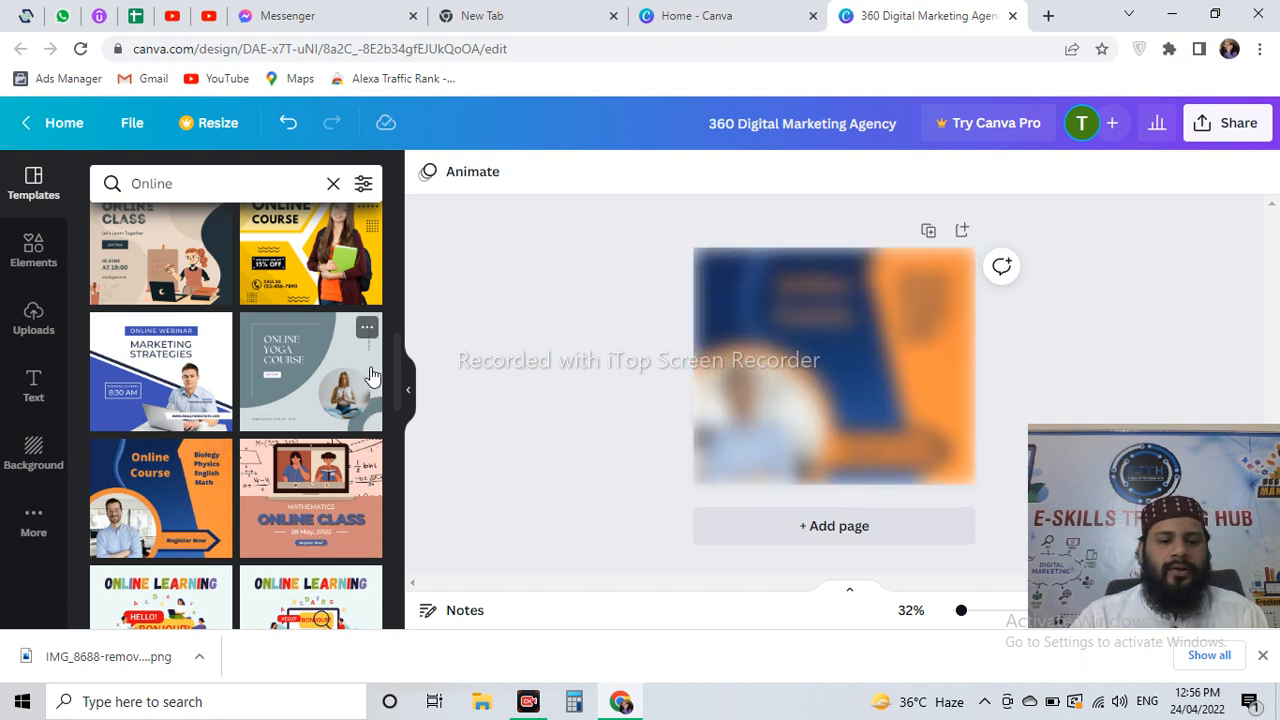
scroll(310, 400, down, 2)
click(305, 437)
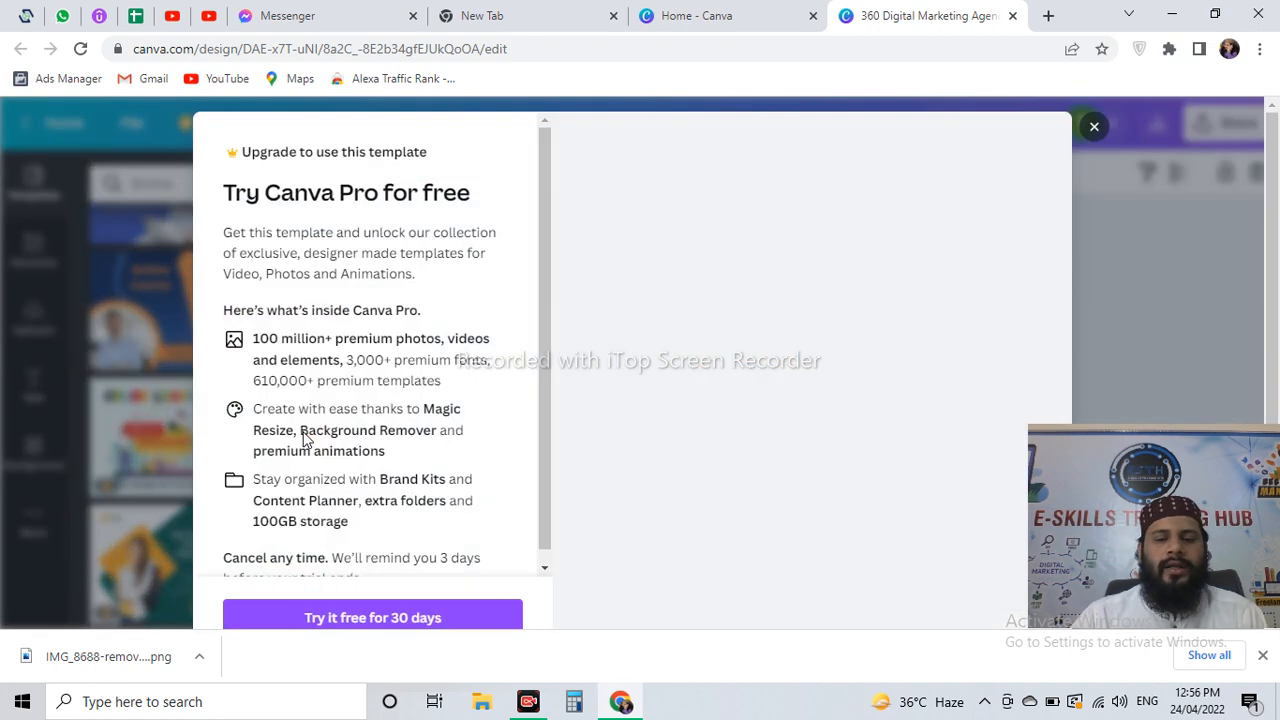
click(1094, 126)
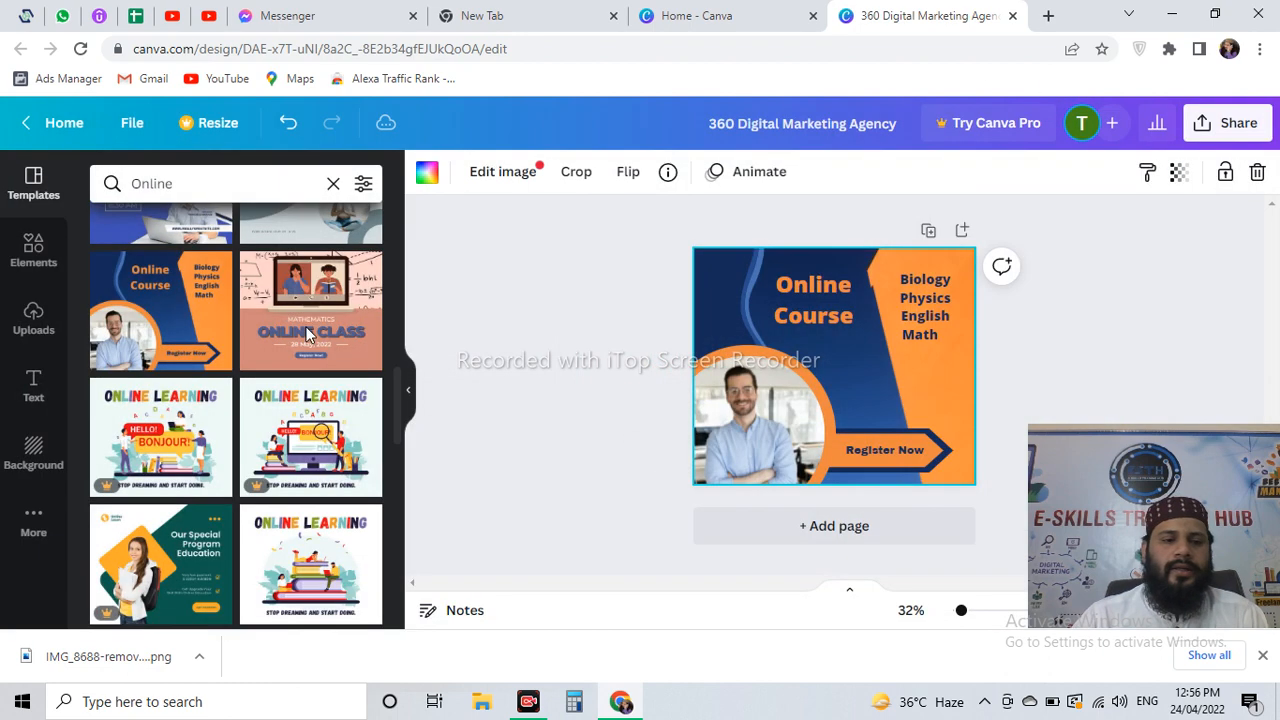
- Try the ONLINE LEARNING template with the stack of books, and replace it with the dark blue ONLINE COURSE template
scroll(306, 329, down, 3)
click(348, 396)
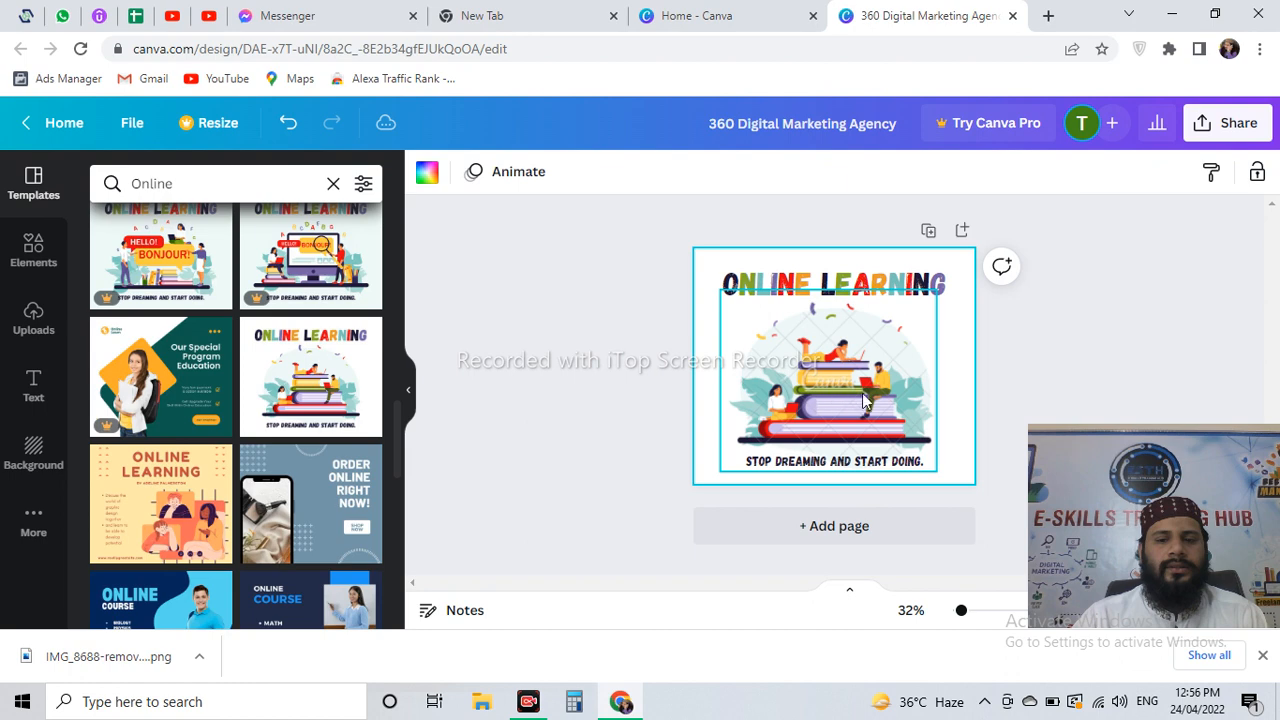
scroll(193, 432, down, 2)
scroll(193, 430, down, 1)
click(181, 458)
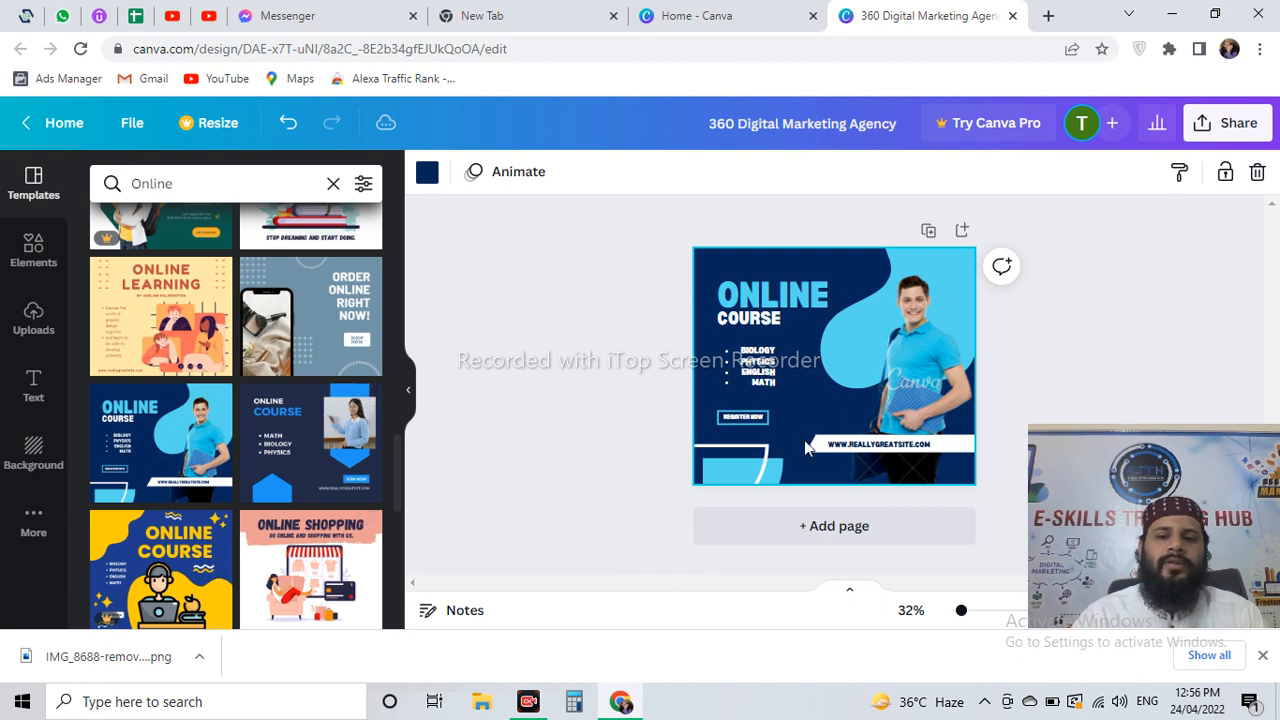
- Delete the man's photo from the dark blue ONLINE COURSE design and select the page background
click(942, 380)
key(Delete)
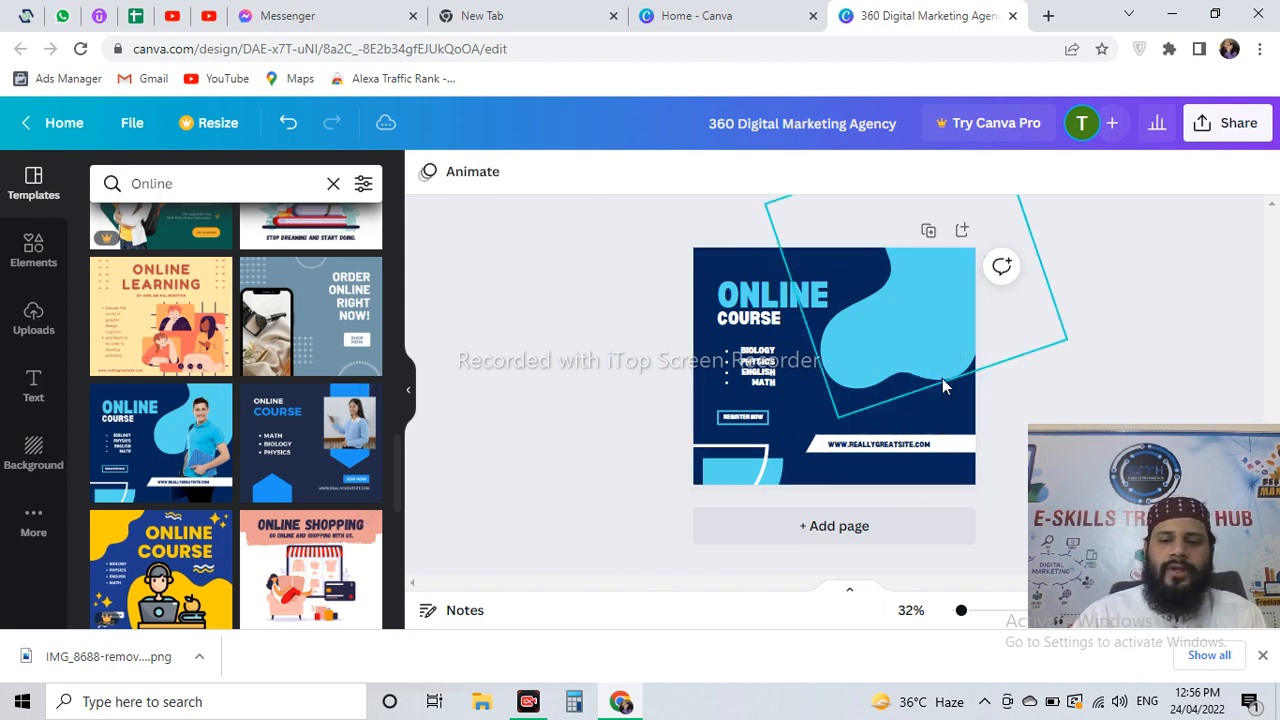
click(912, 425)
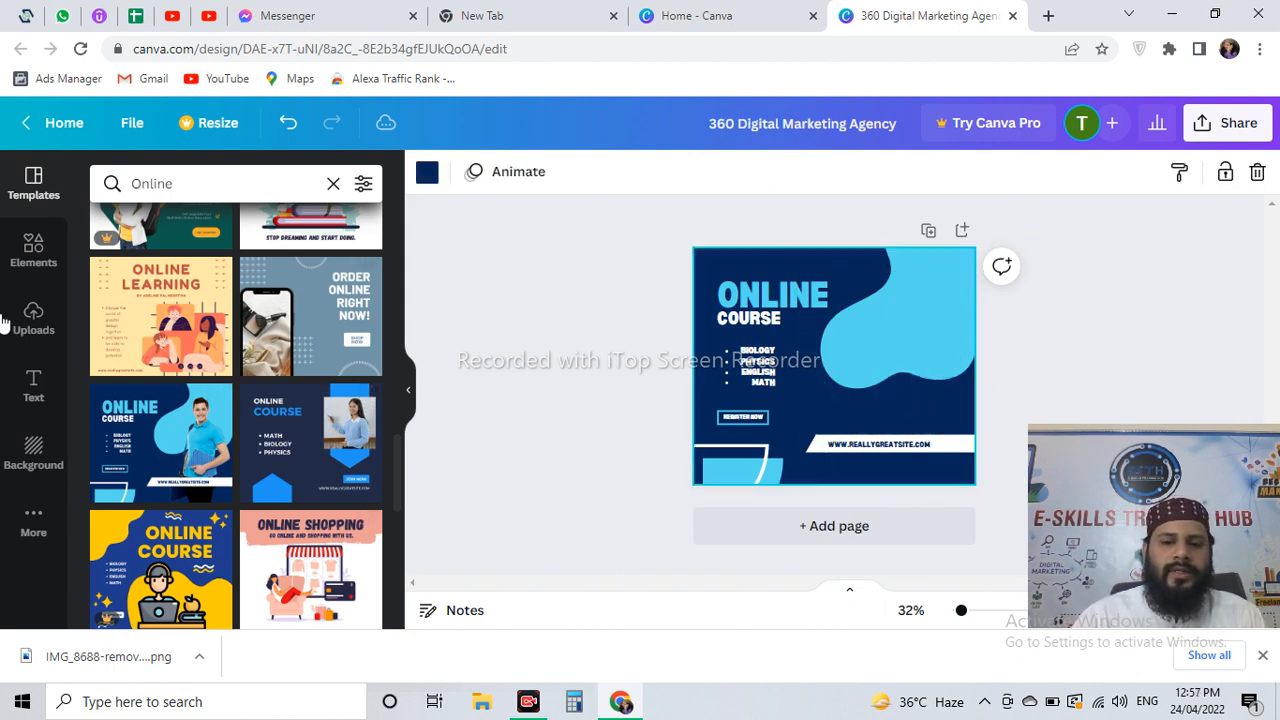
- Search the templates for "Cars" and browse the car rental and sale designs
click(265, 183)
text(Cars)
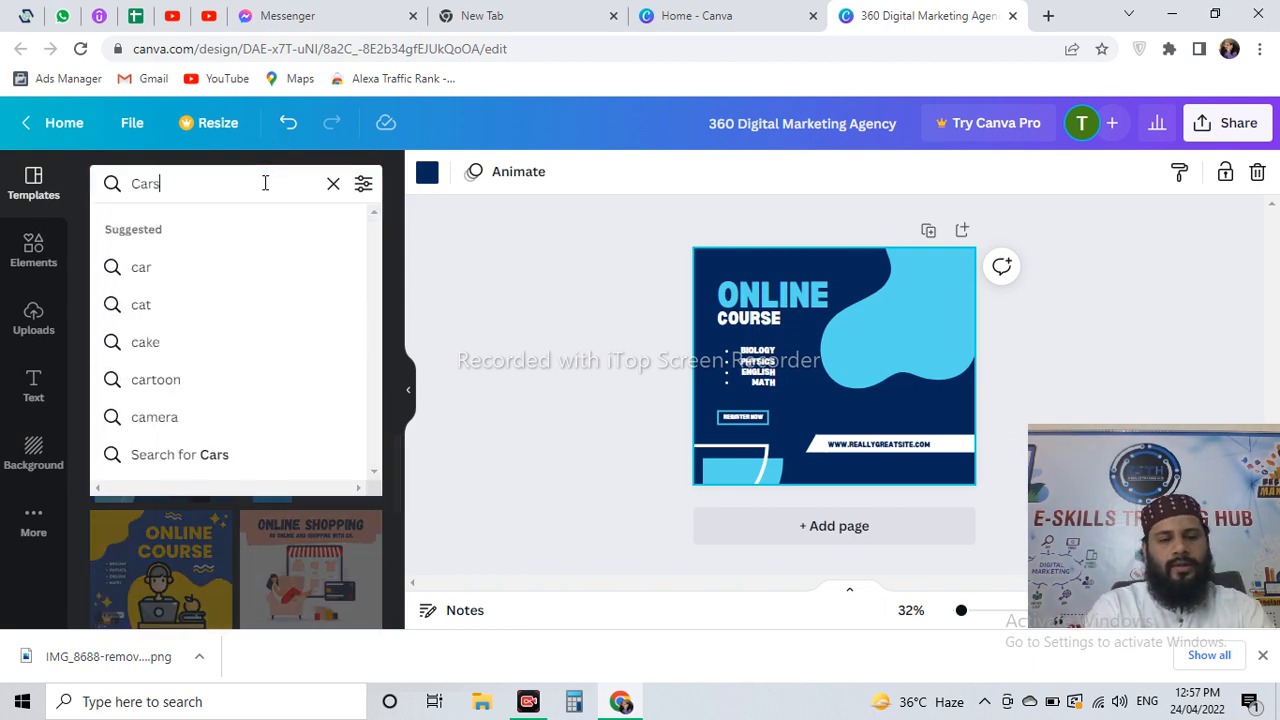
key(Return)
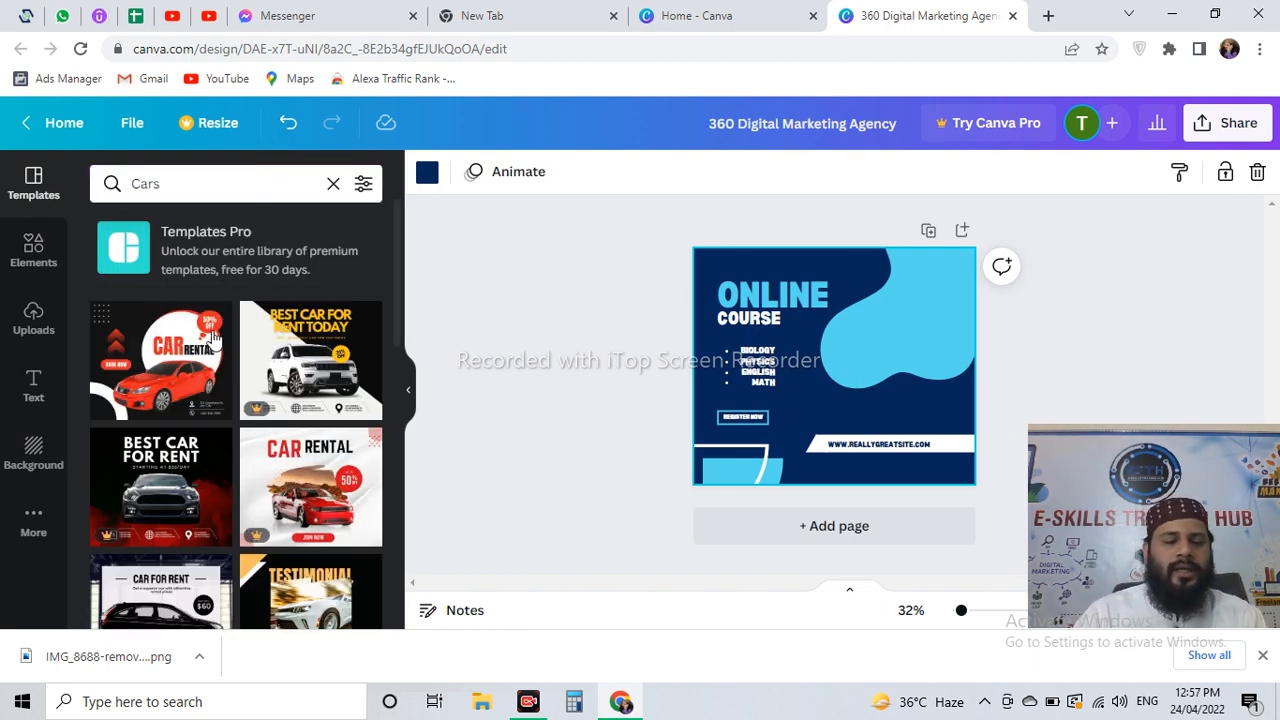
scroll(300, 420, down, 2)
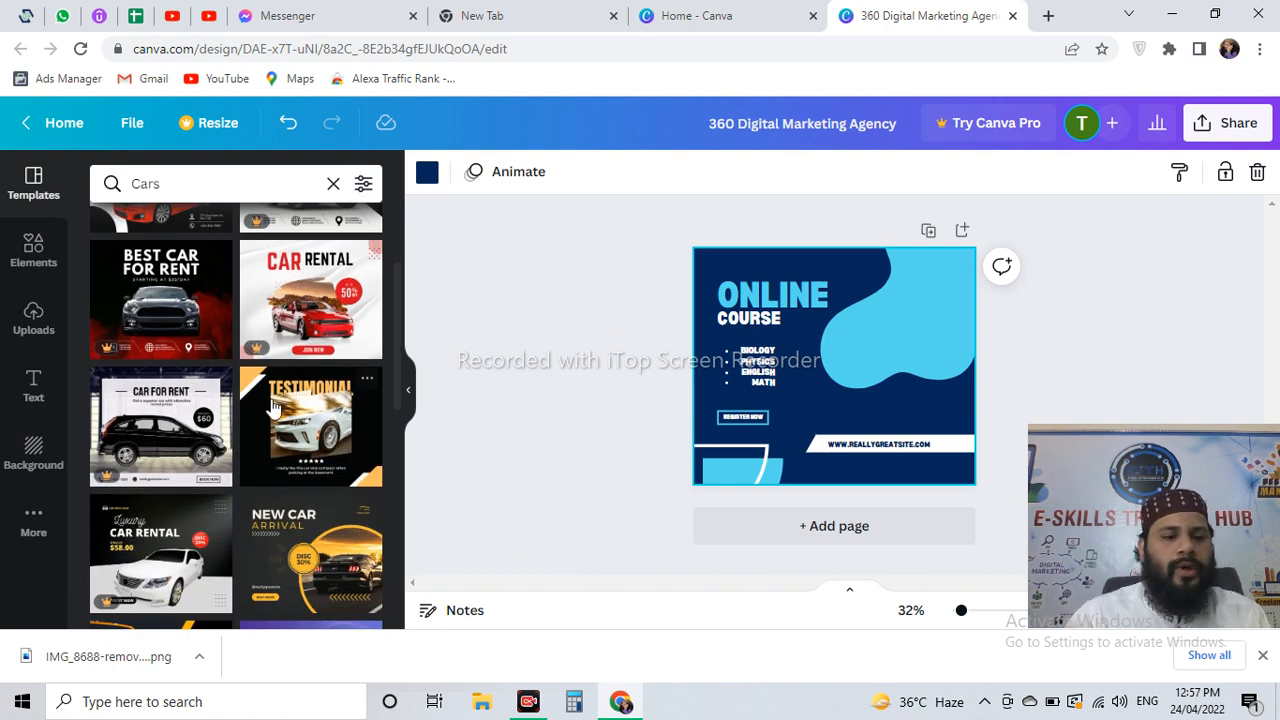
scroll(346, 380, up, 3)
scroll(335, 400, down, 3)
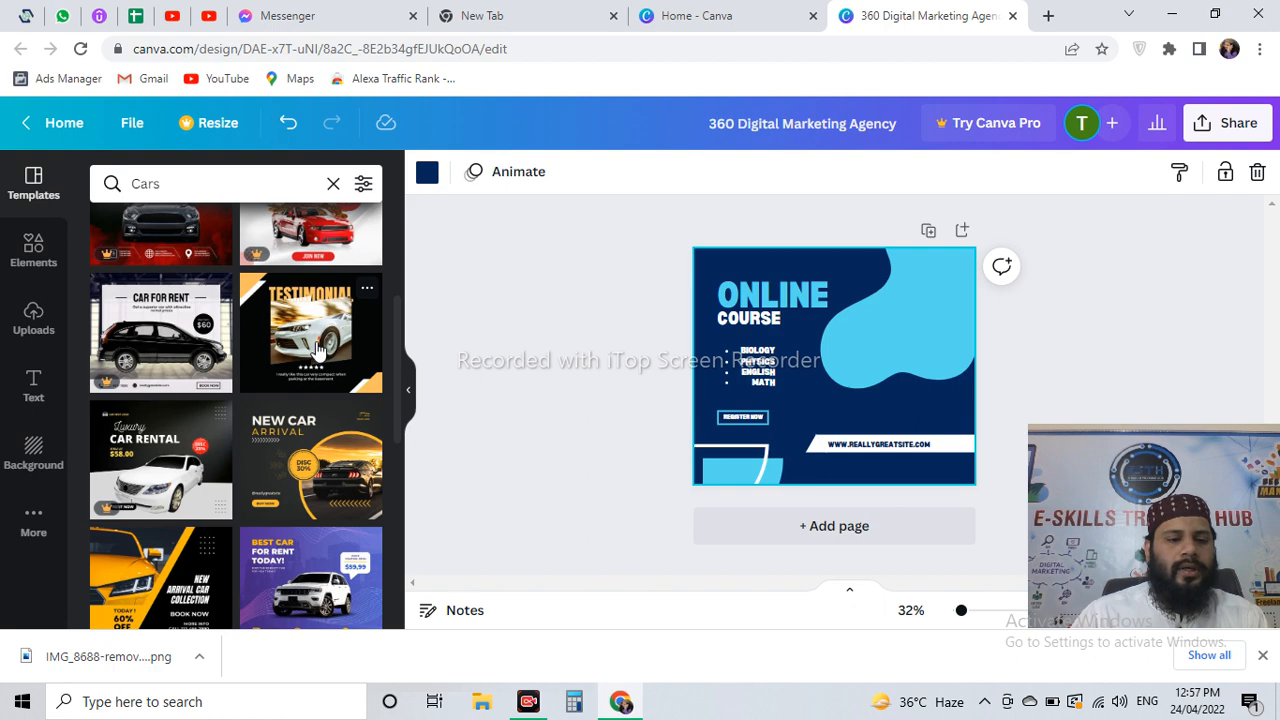
- Try the black and orange Testimonial car template, and replace it with the purple Best Car For Rent Today template
click(316, 349)
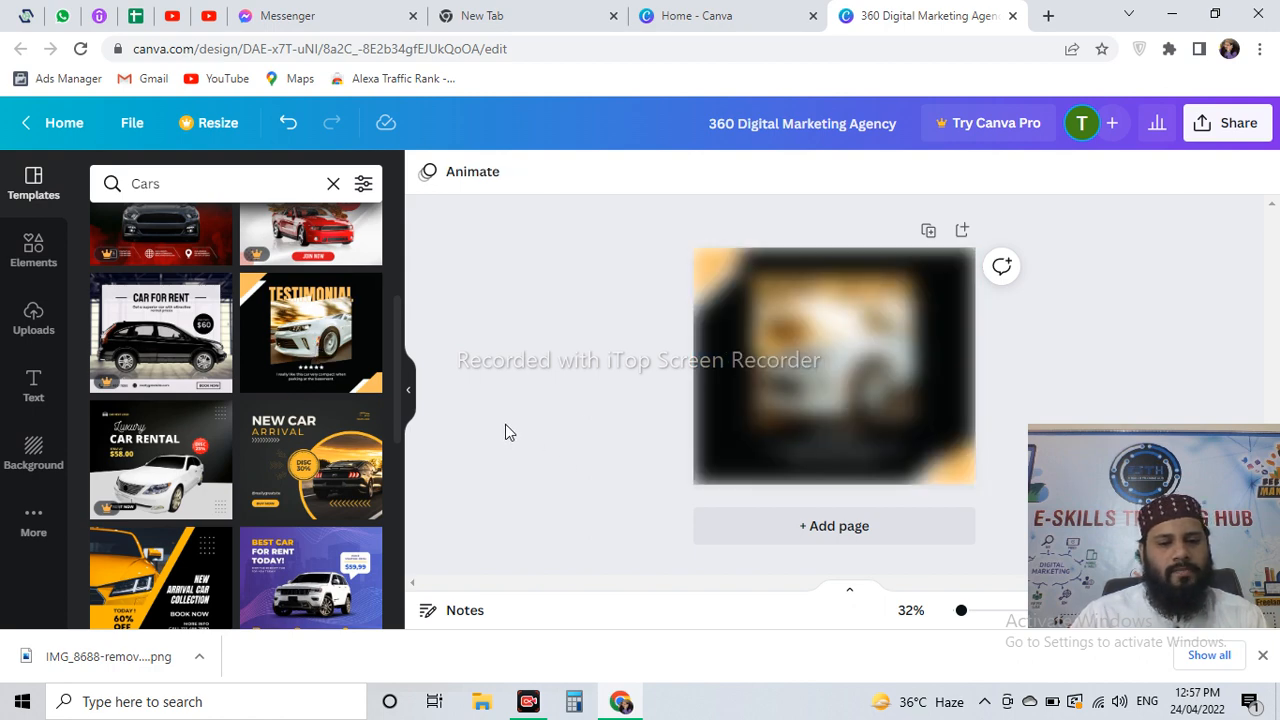
scroll(310, 430, down, 3)
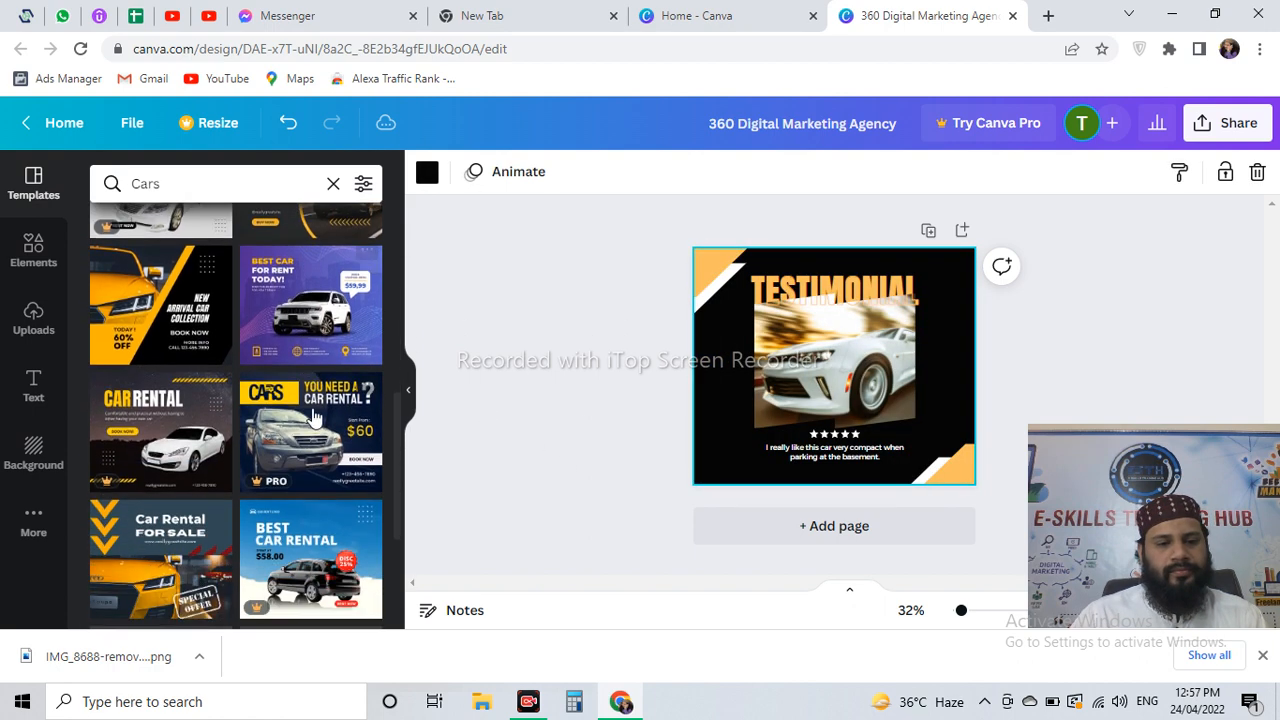
click(323, 316)
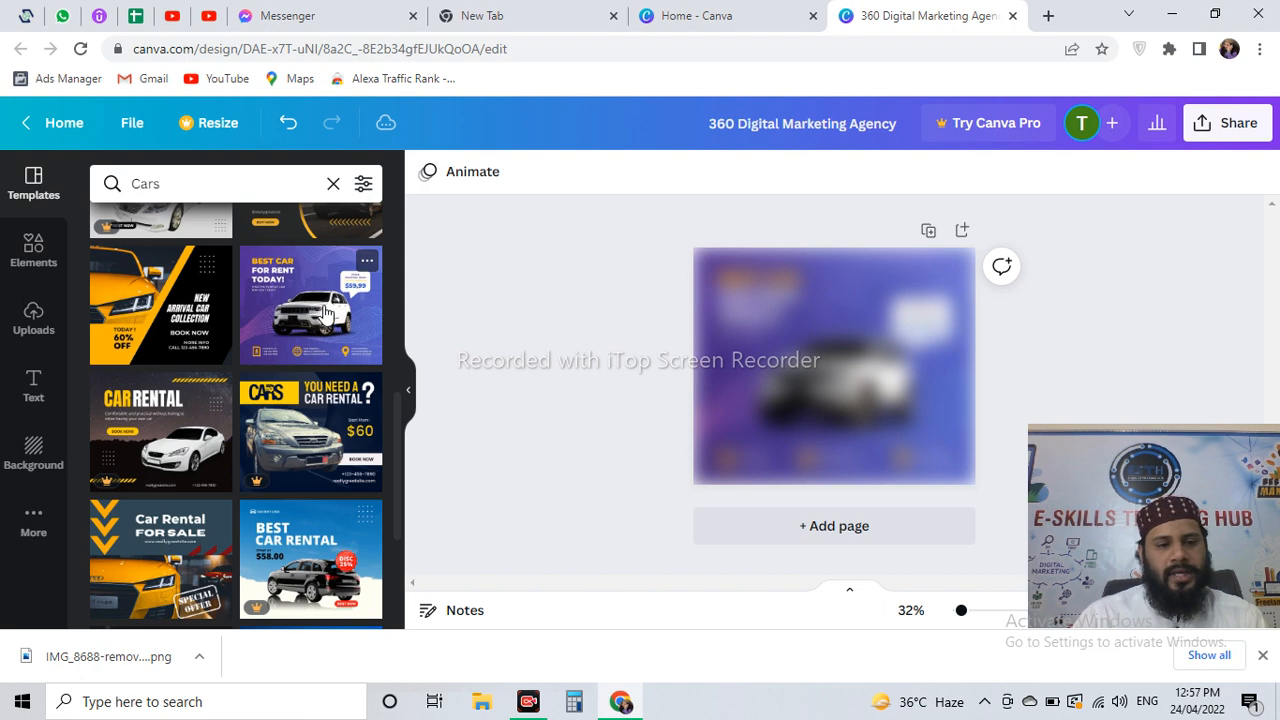
- Search the templates for "facebook marketing" and browse the digital marketing designs
click(333, 183)
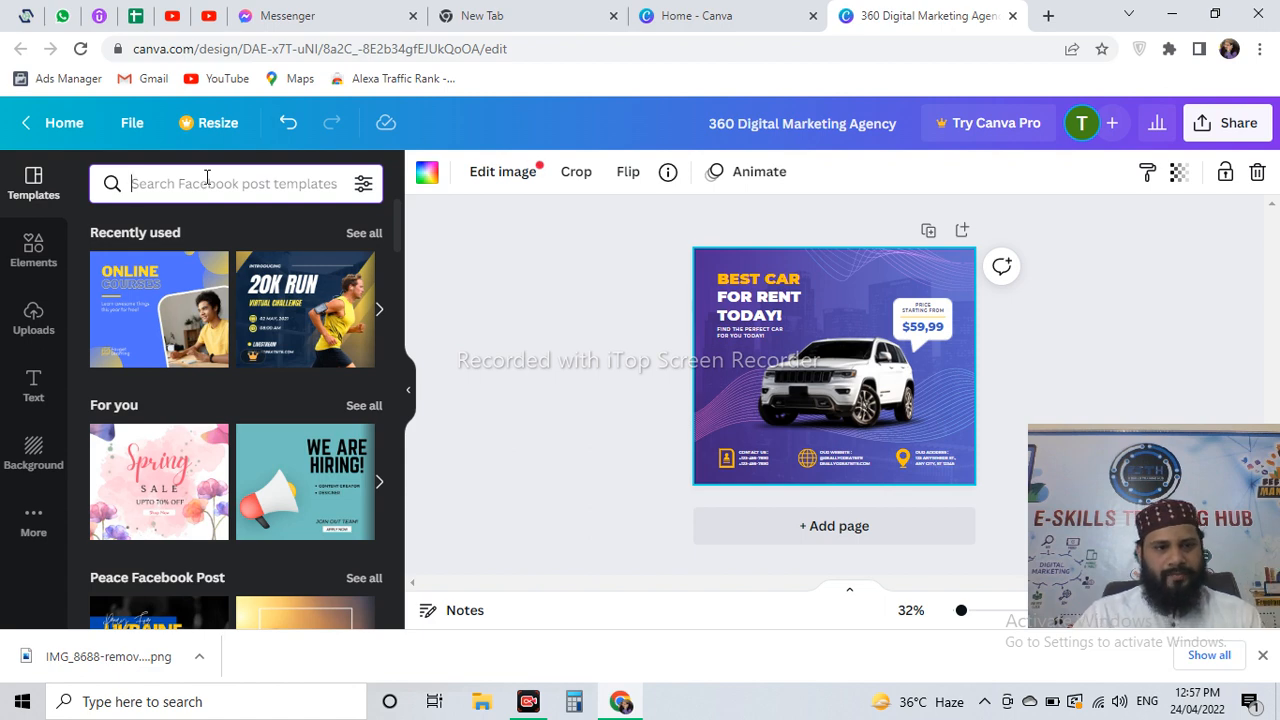
text(facebook)
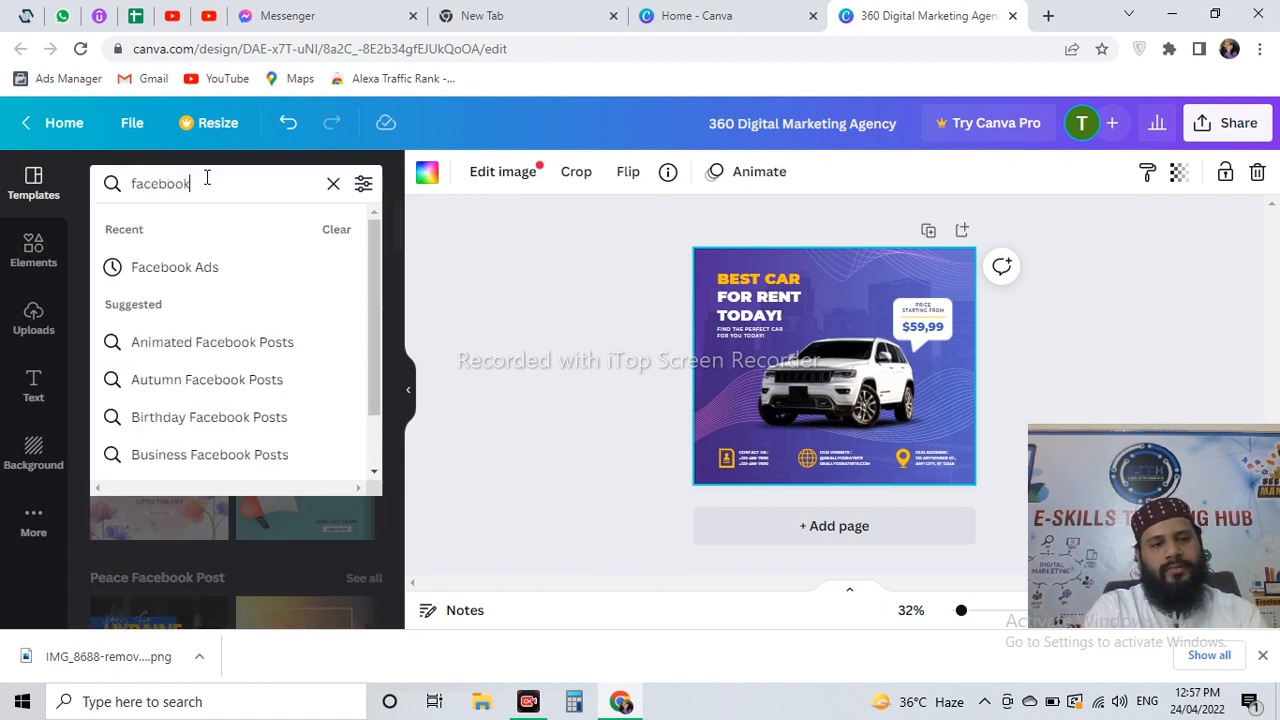
text(marketinv)
key(Return)
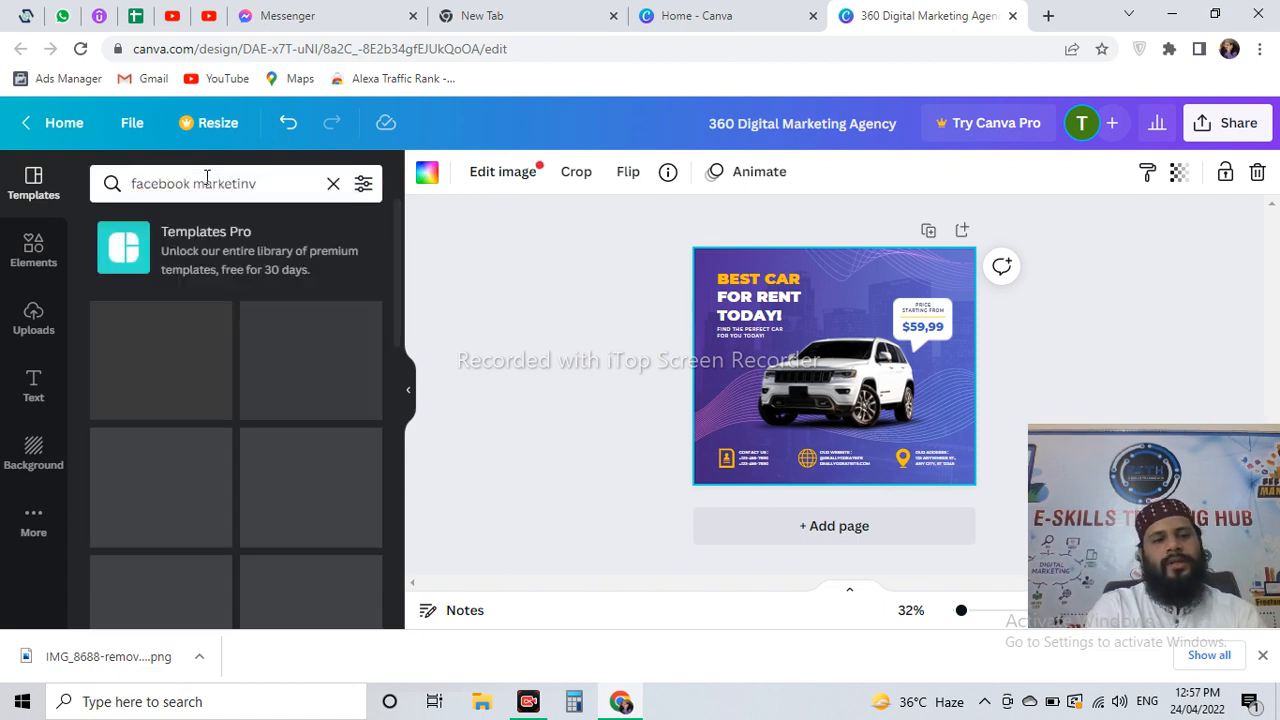
click(262, 183)
key(BackSpace)
text(g)
key(Return)
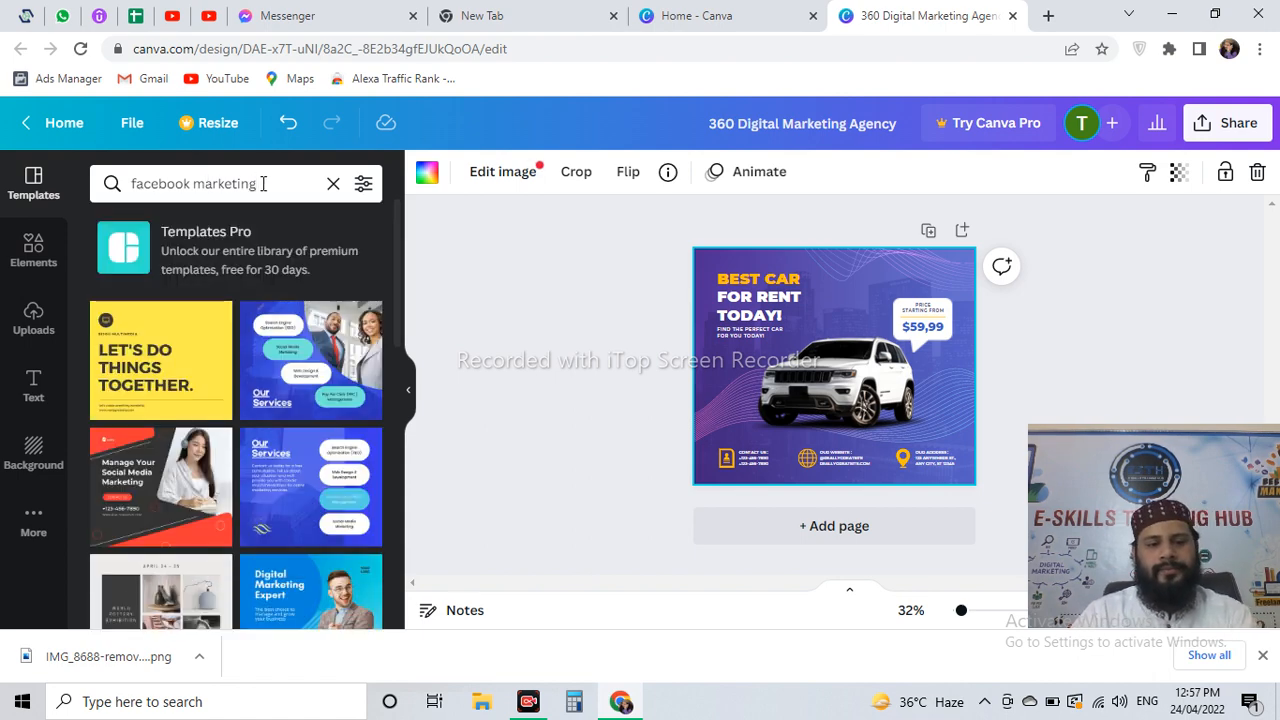
scroll(272, 385, down, 3)
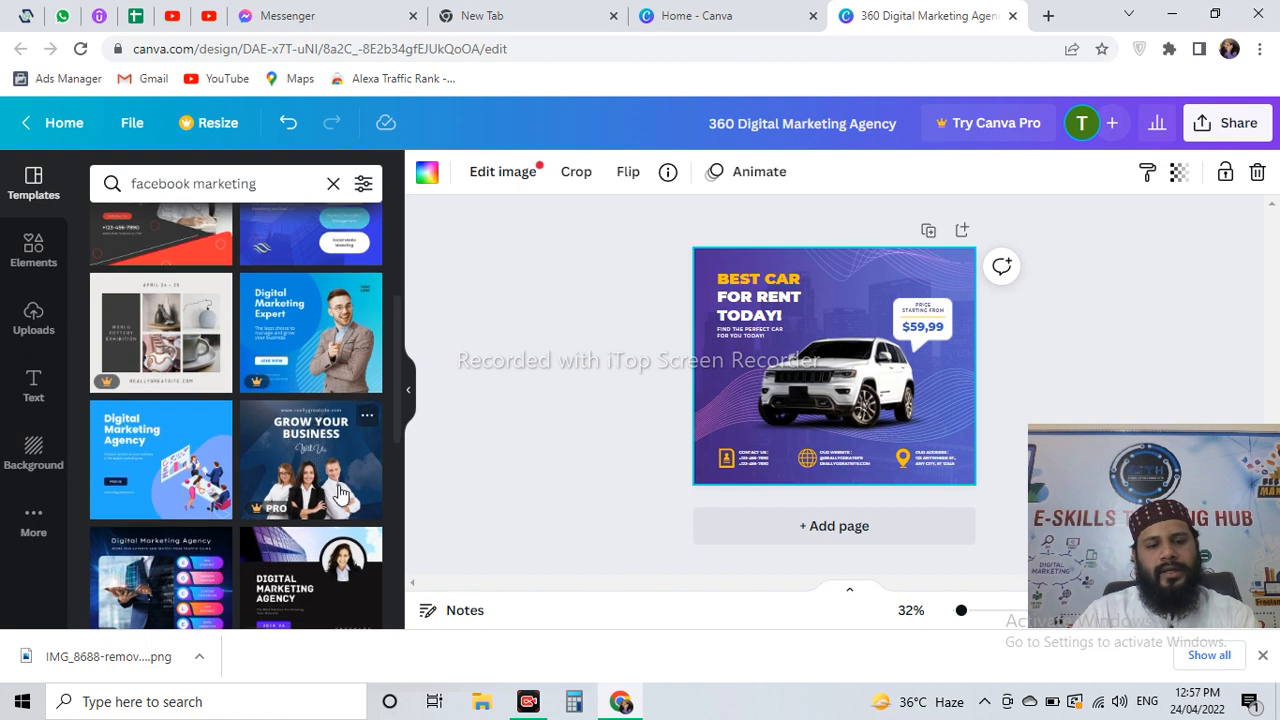
scroll(310, 478, up, 3)
- Search the templates for "fiverr" and clear the search term
triple_click(239, 185)
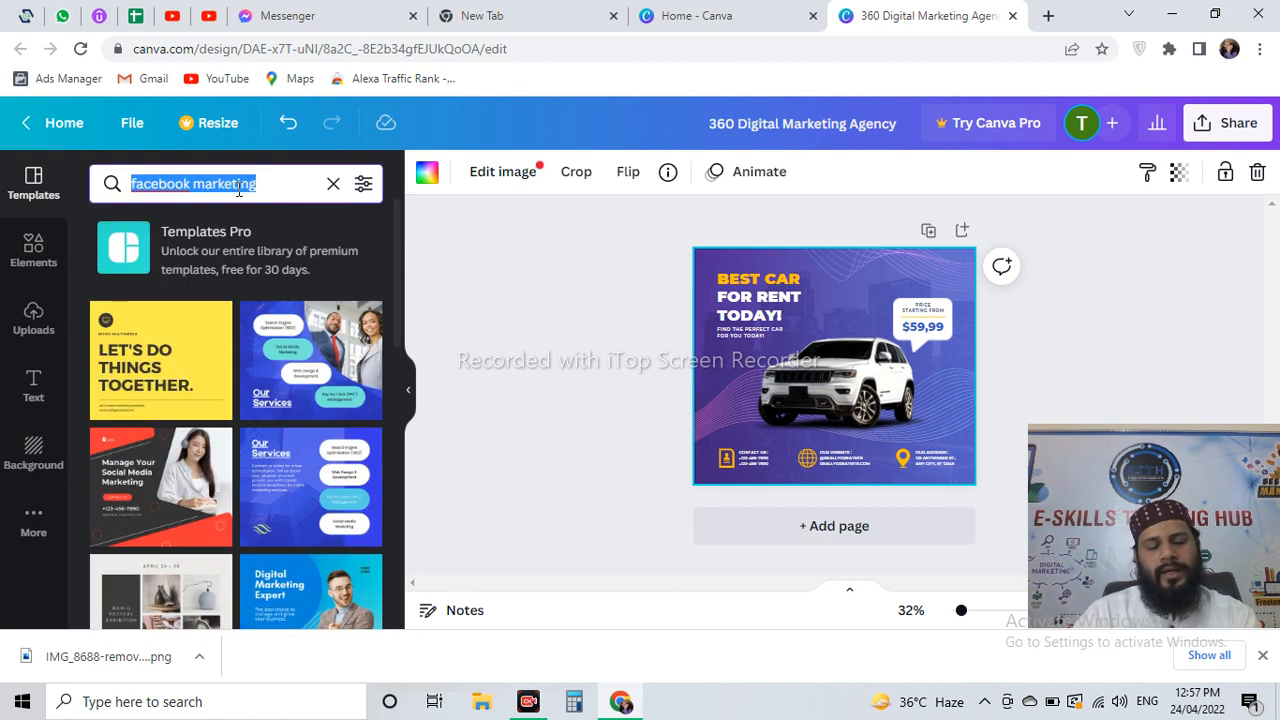
text(fiverr)
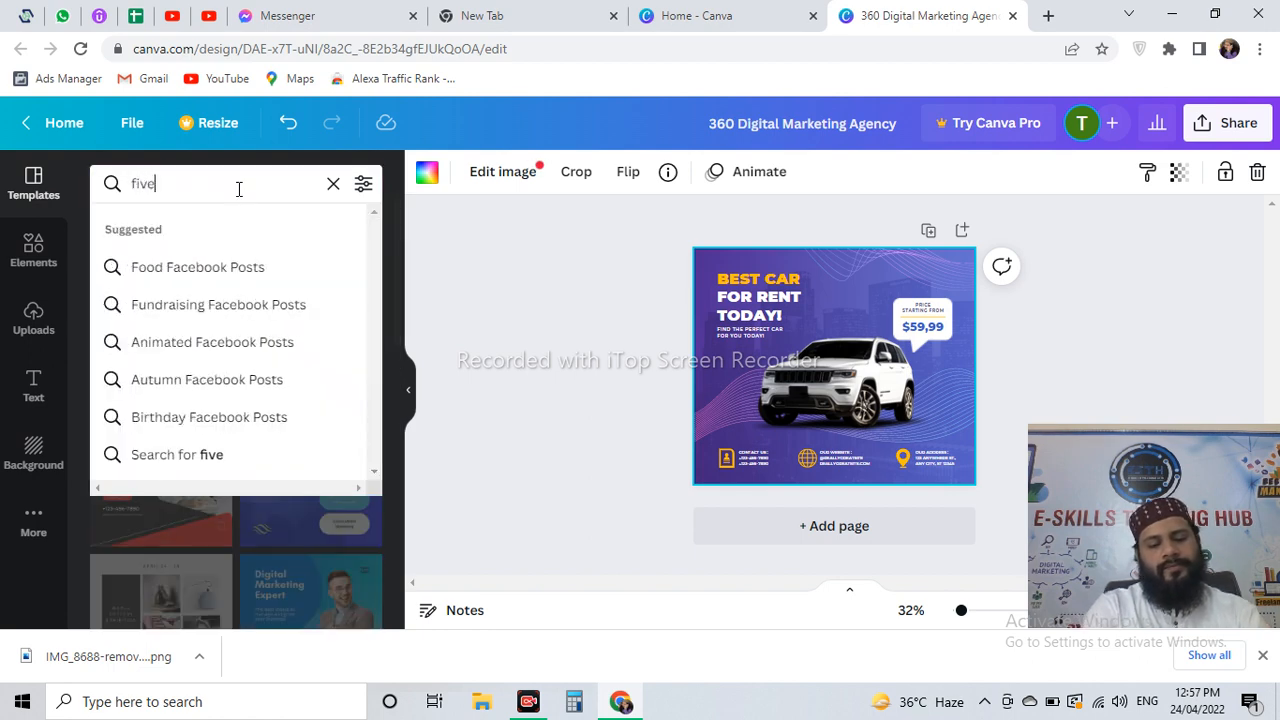
key(Return)
click(232, 190)
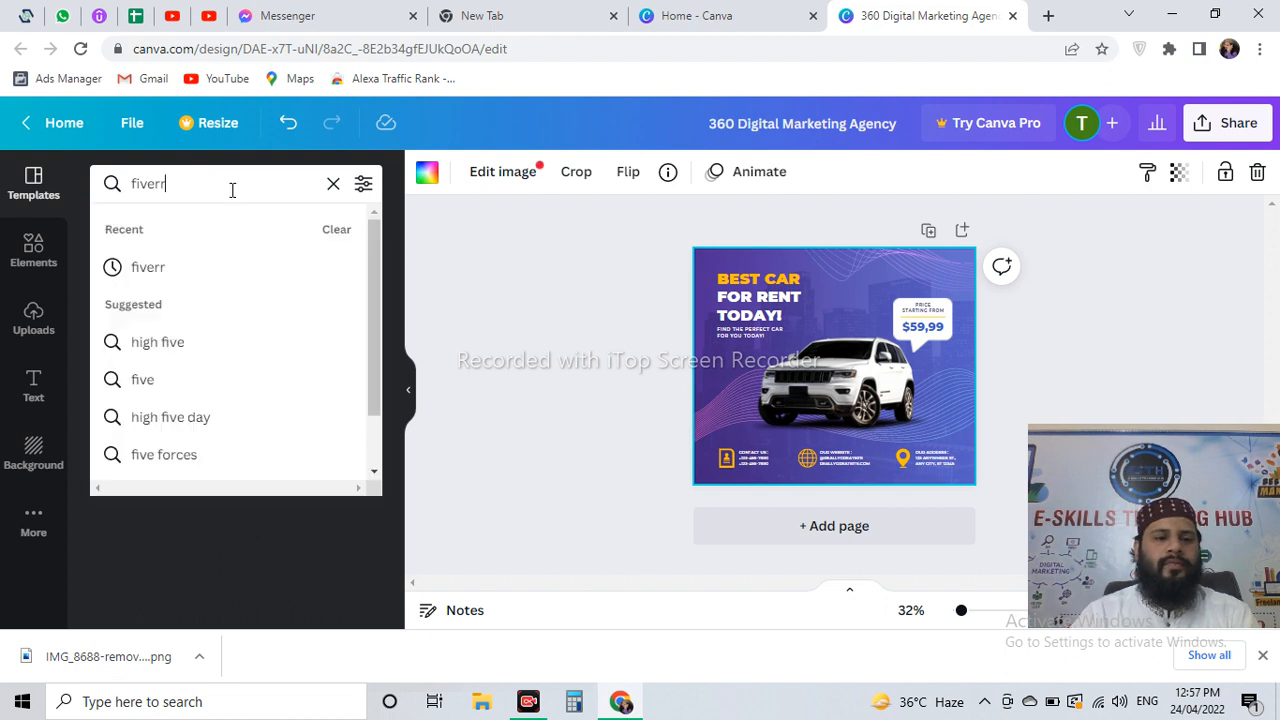
double_click(232, 190)
key(BackSpace)
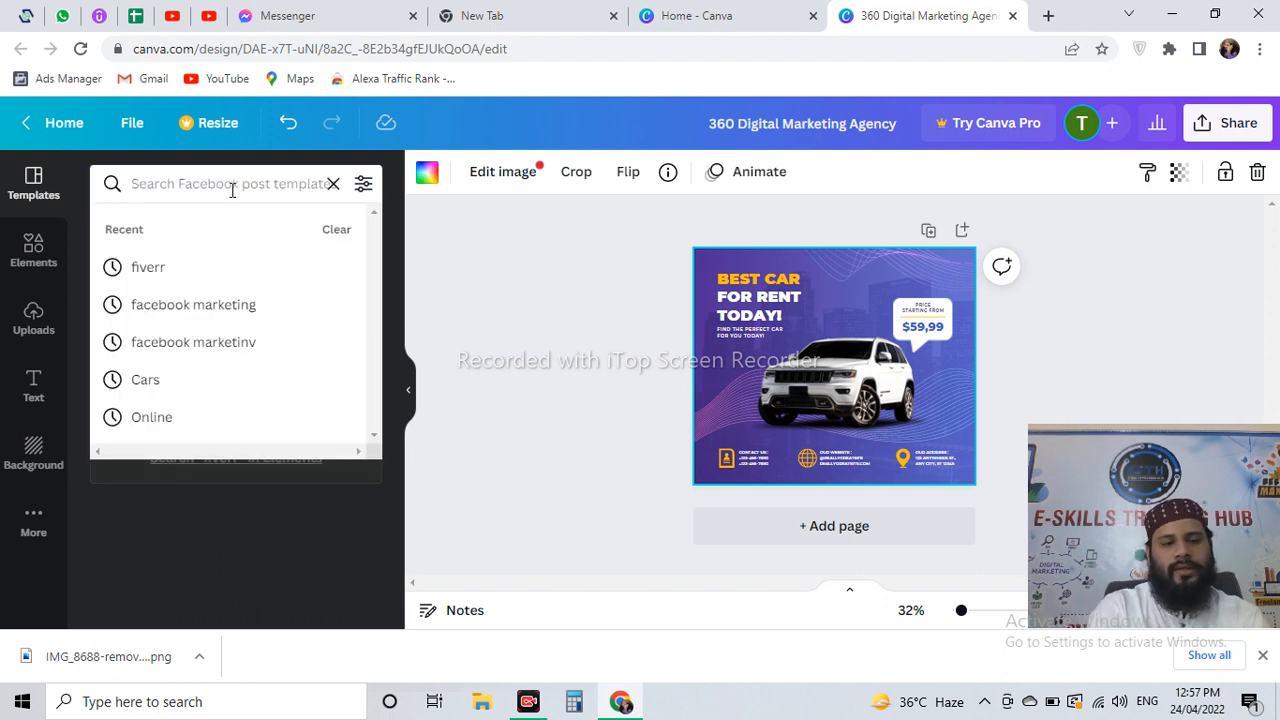
- Search for Eid al-Fitr Facebook Posts and apply the Eid Mubarak template with the golden lantern and open book
text(fiver)
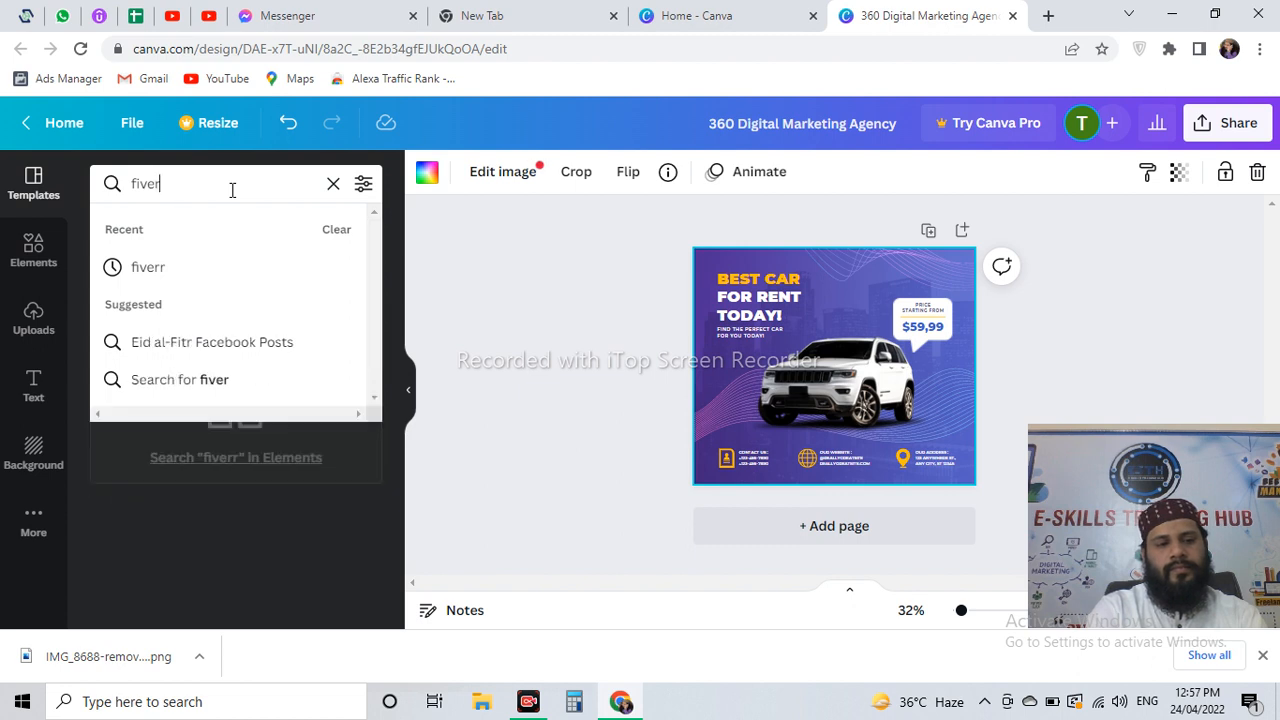
click(234, 345)
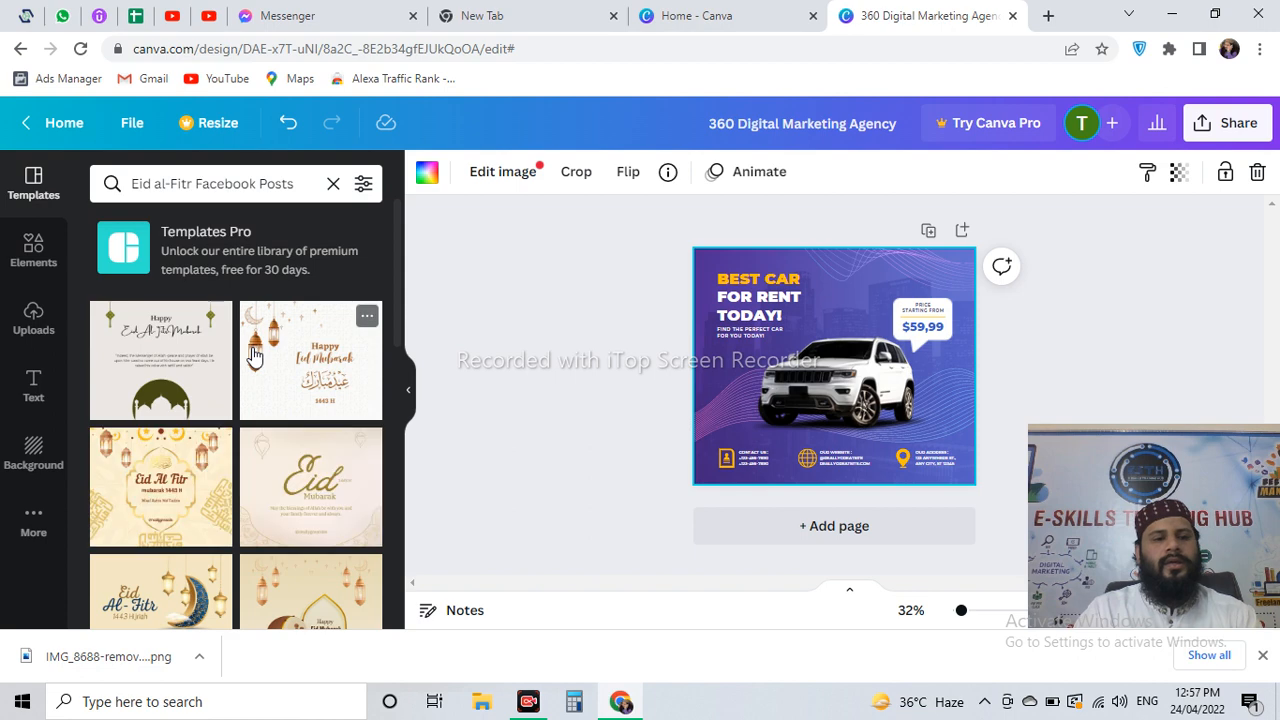
click(187, 195)
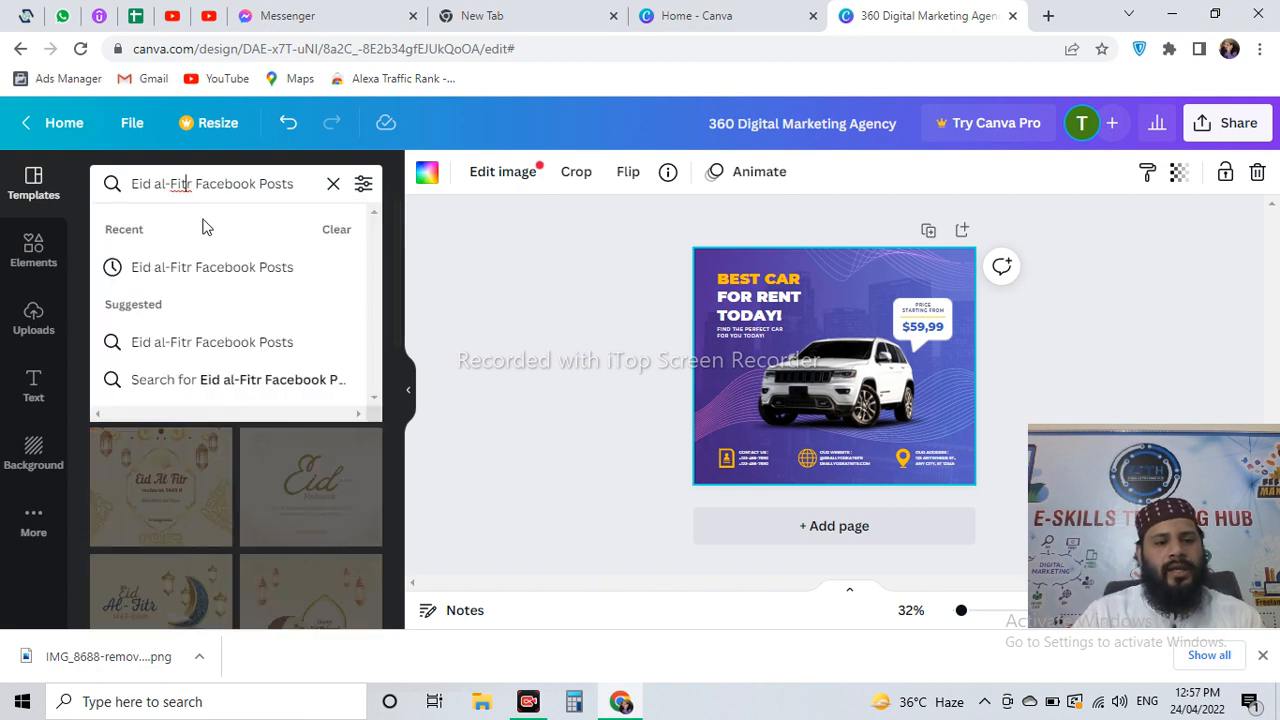
click(514, 503)
scroll(320, 507, down, 10)
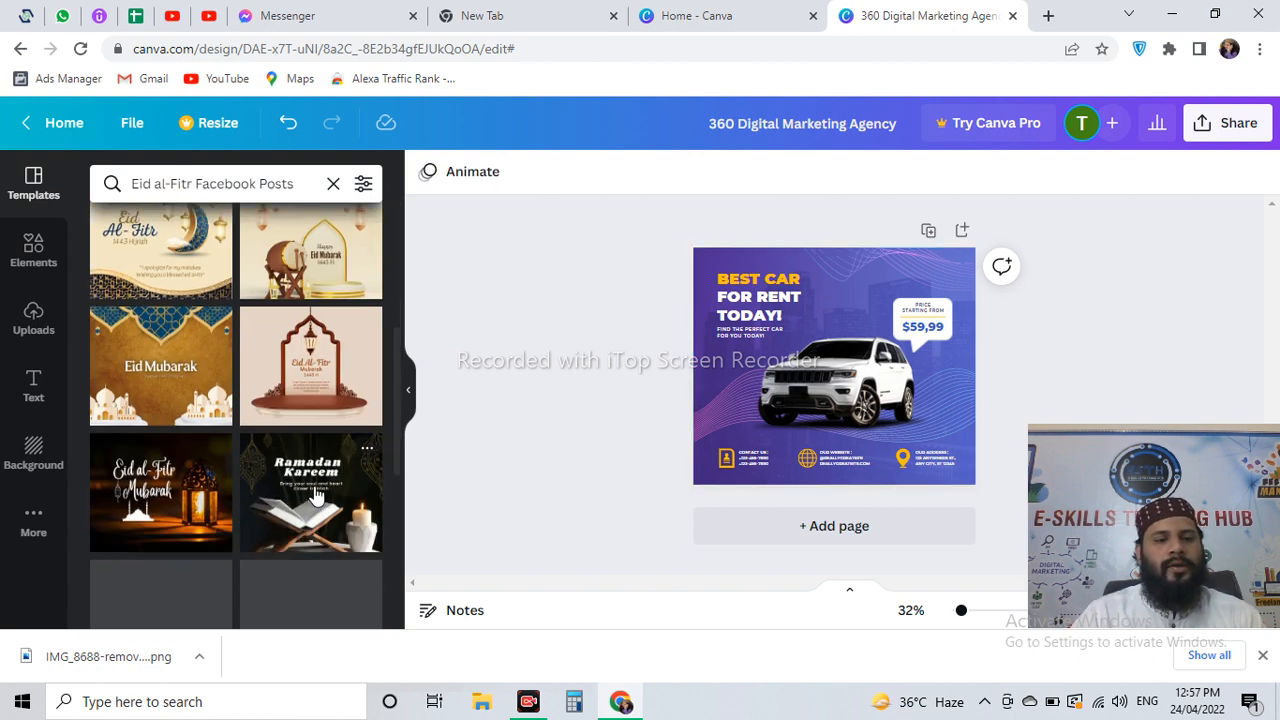
click(320, 360)
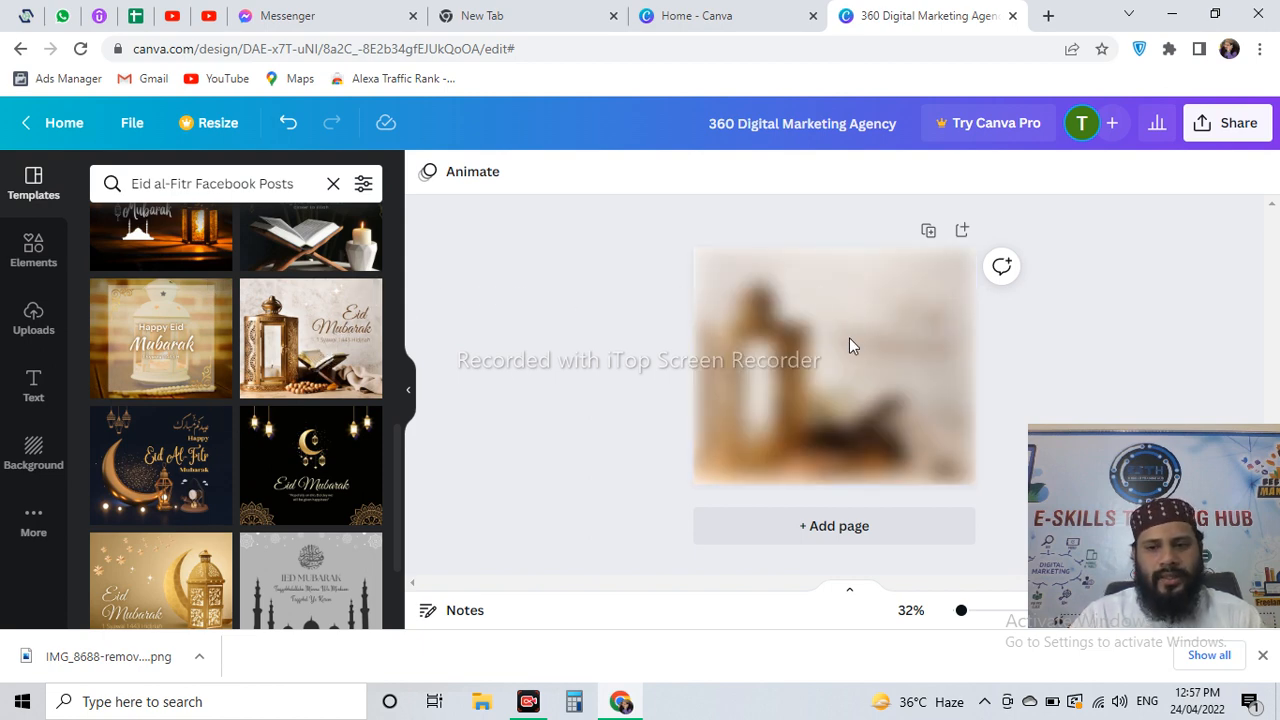
click(908, 463)
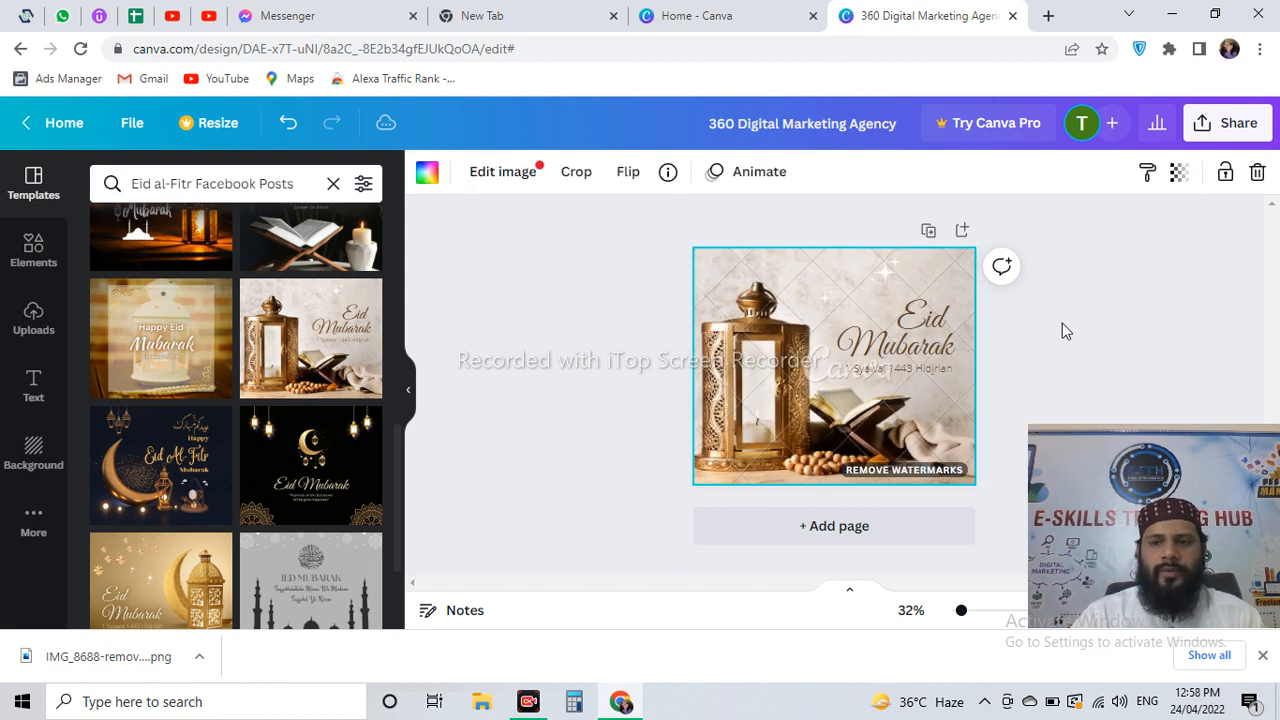
- Open the download options for the Eid Mubarak design, review the Pro and paid choices, and close them
click(1222, 138)
scroll(966, 331, down, 3)
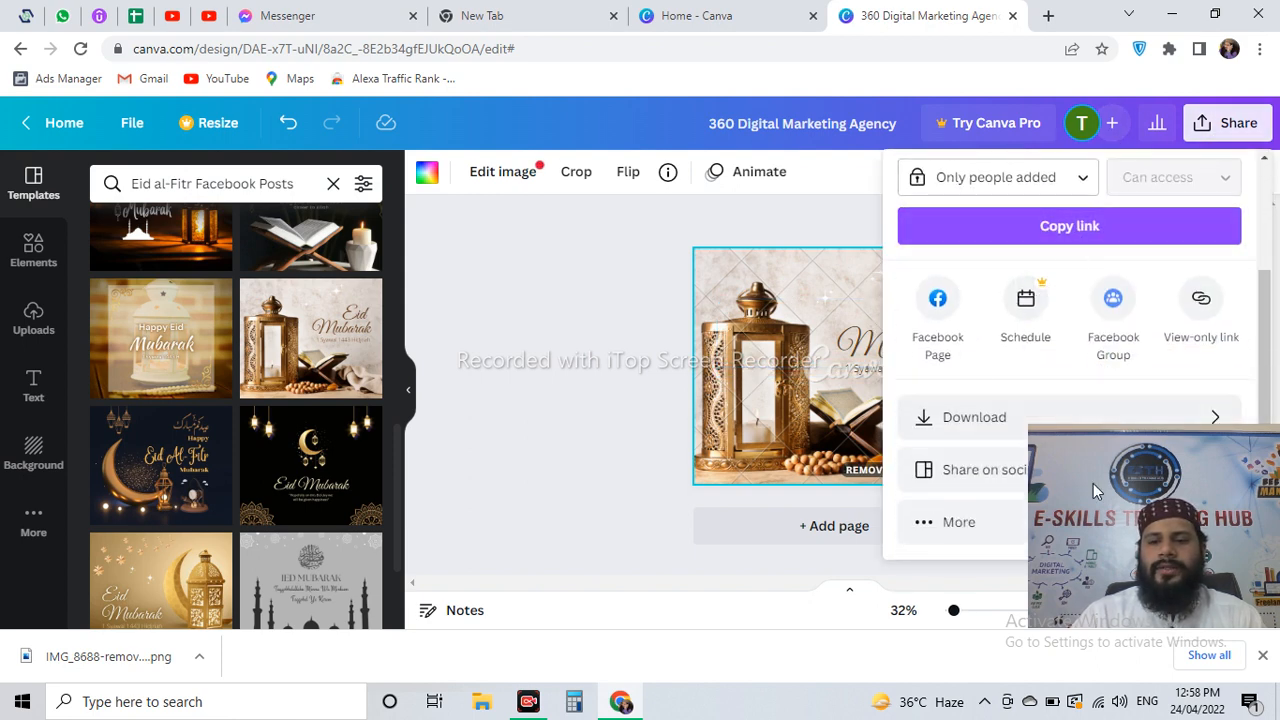
click(1004, 434)
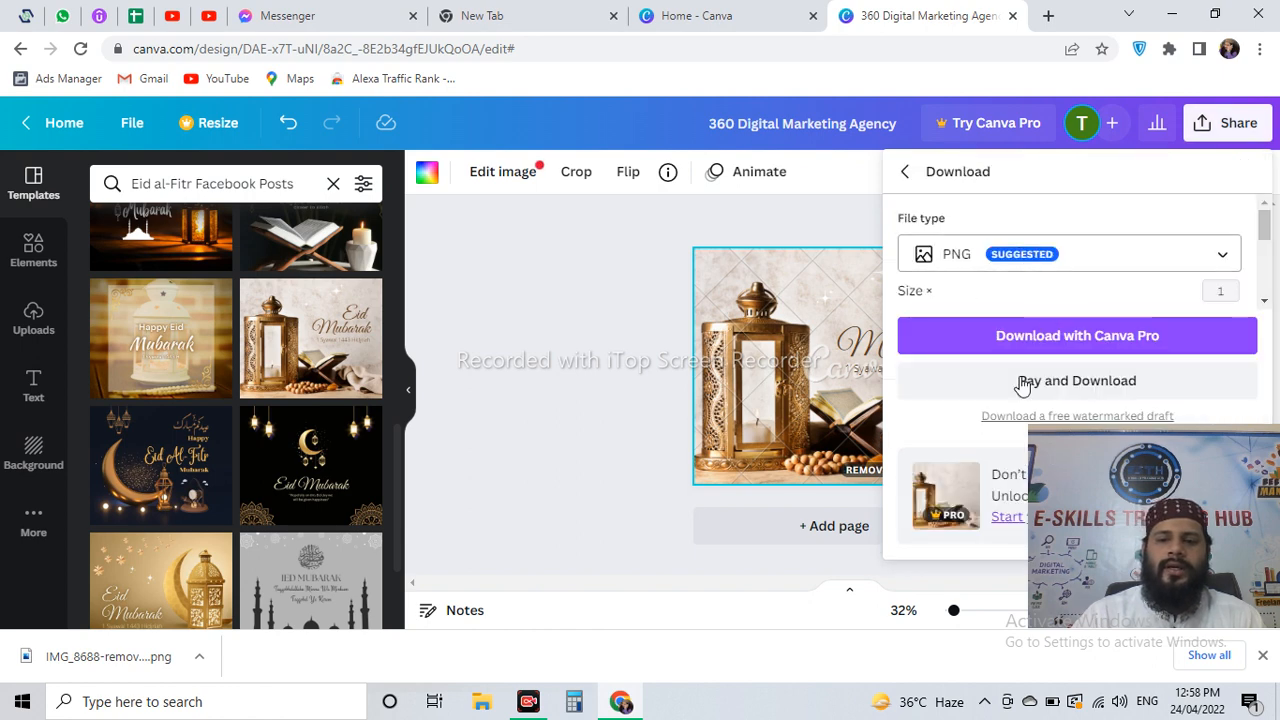
mouse_move(1203, 474)
mouse_down()
mouse_move(813, 489)
mouse_move(1193, 478)
mouse_up()
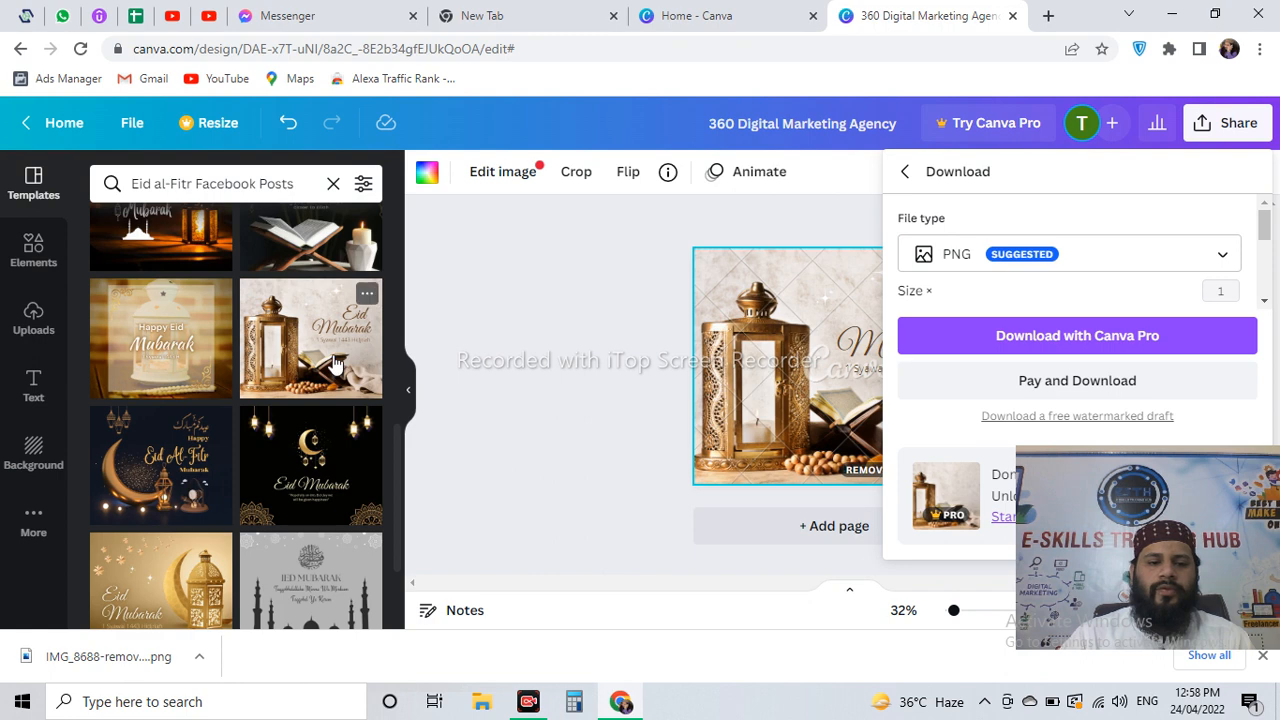
key(Escape)
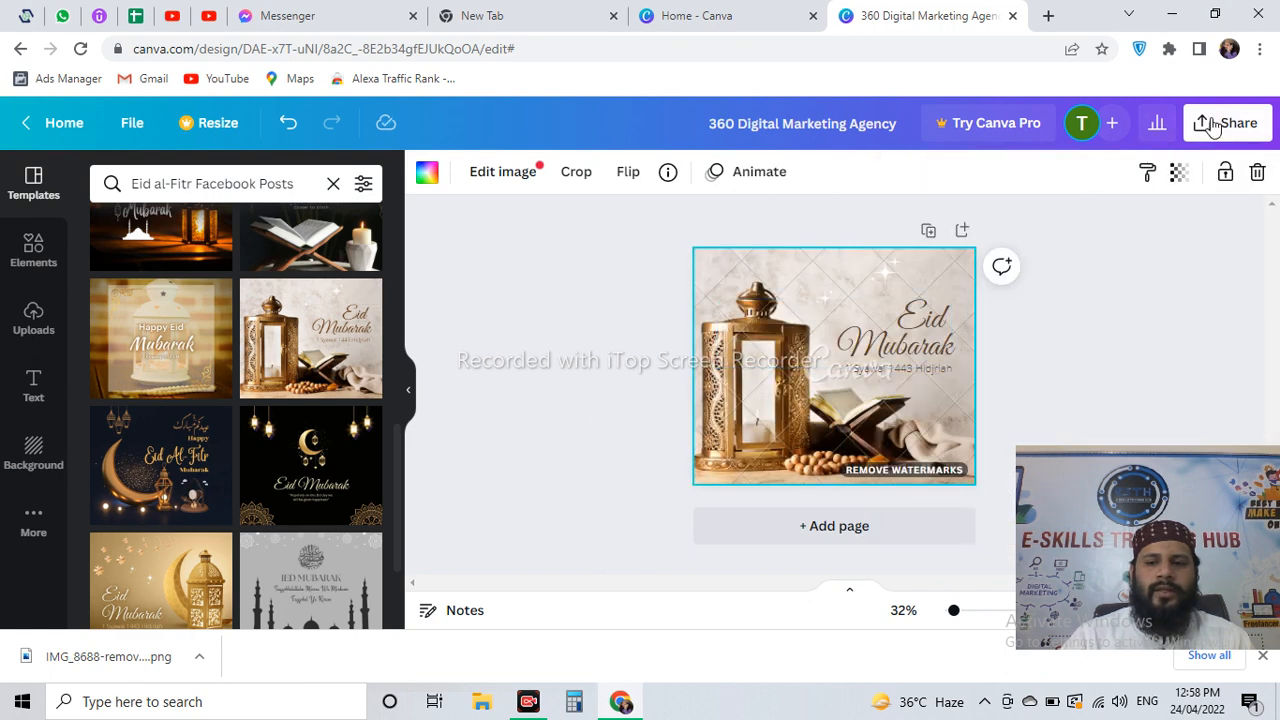
- Try to download the Eid Mubarak design as a PNG with Canva Pro, dismiss the trial offer and close the download options
click(1213, 128)
scroll(1000, 400, down, 3)
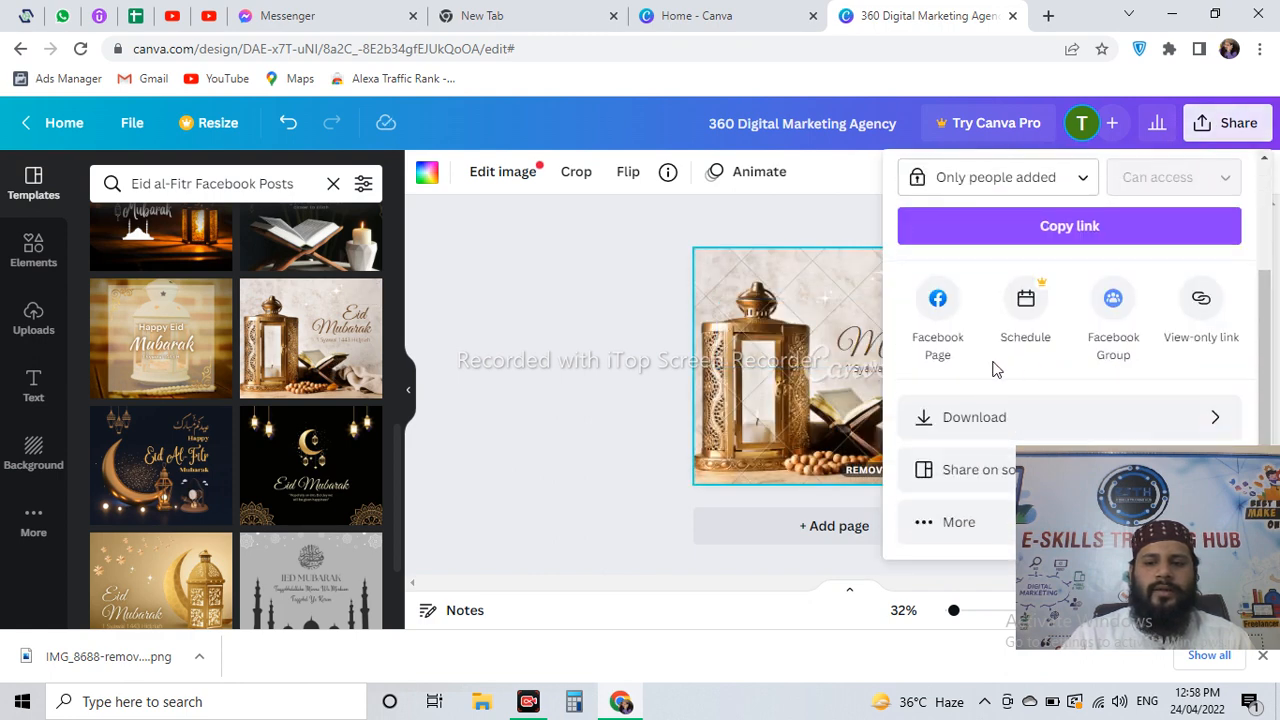
click(968, 420)
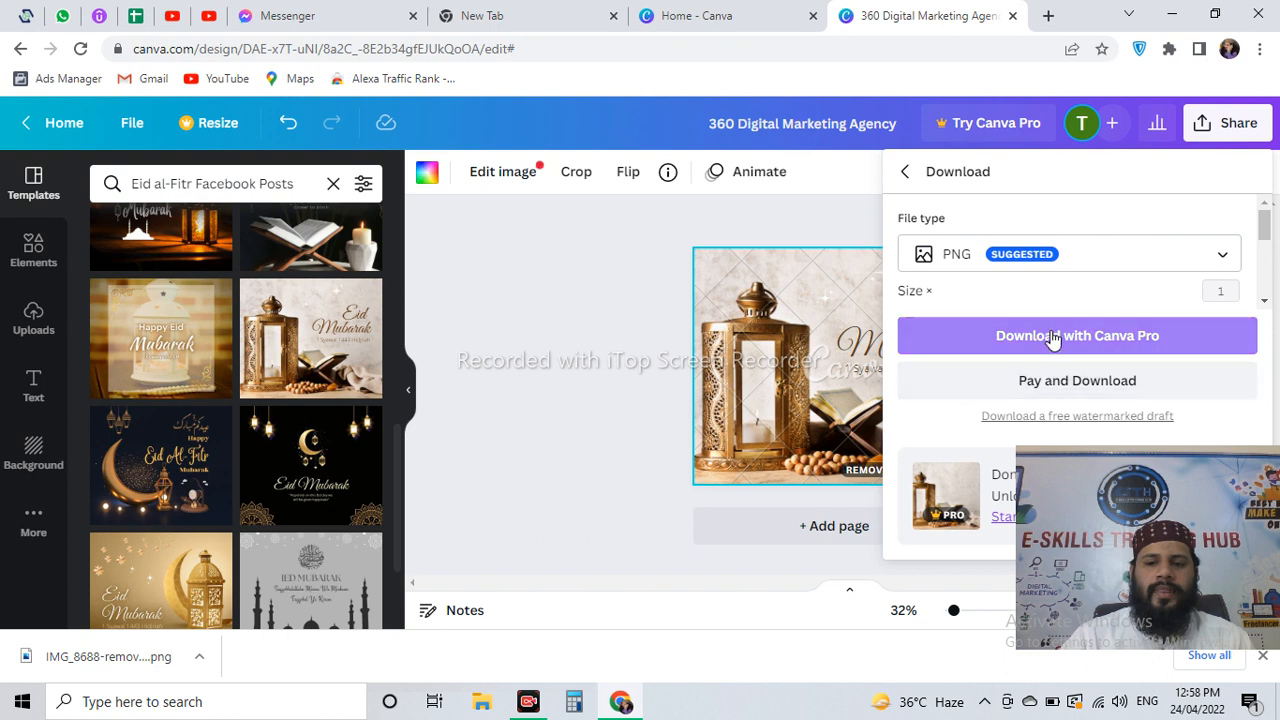
click(1109, 352)
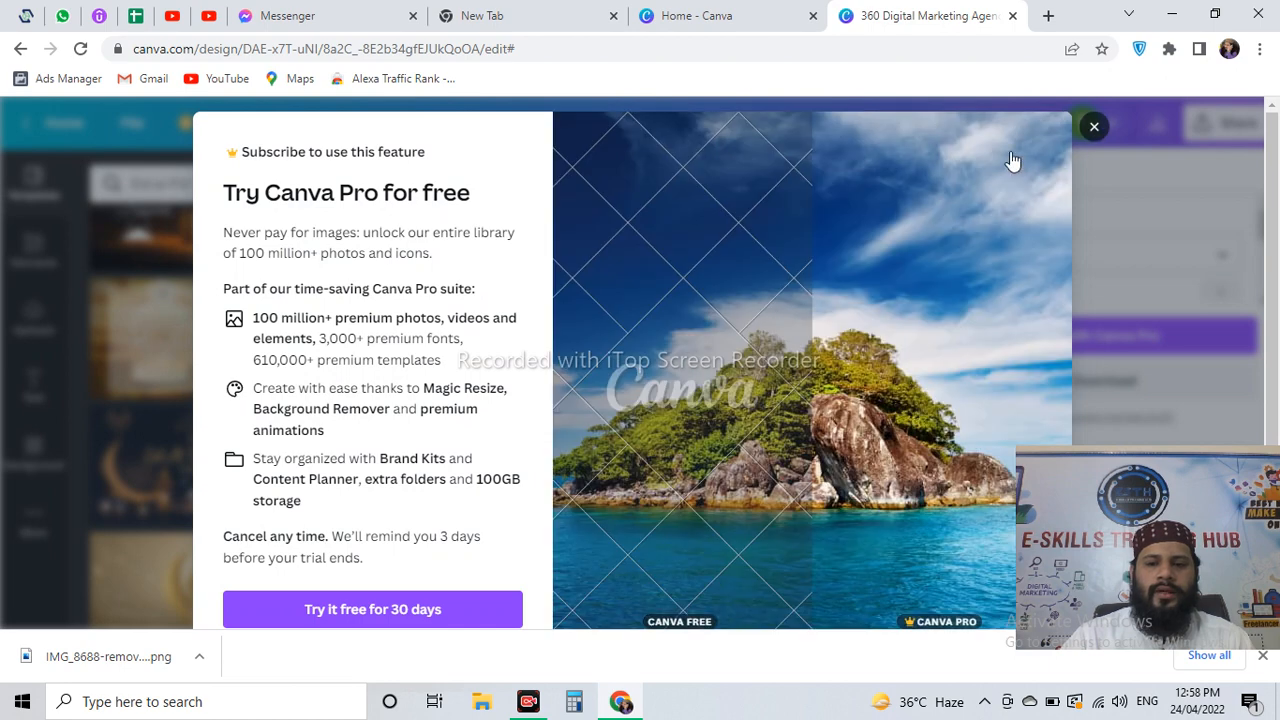
click(1094, 127)
drag(1083, 495, 534, 405)
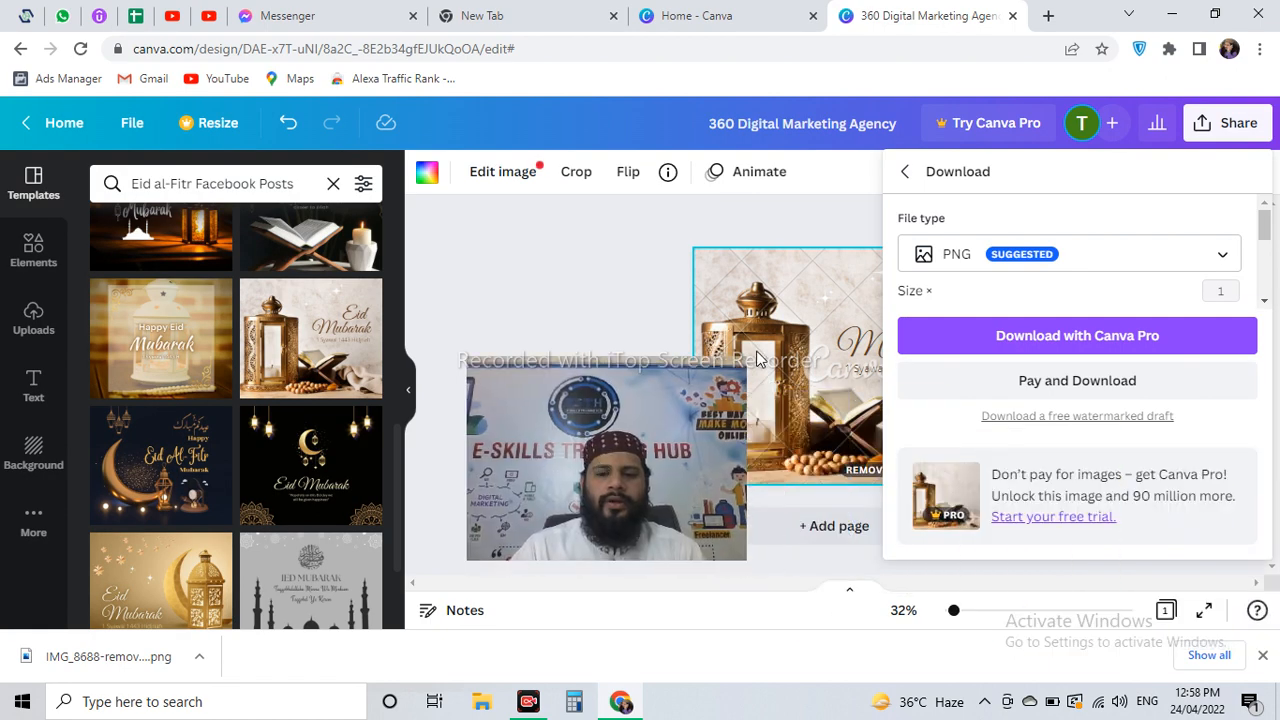
click(370, 334)
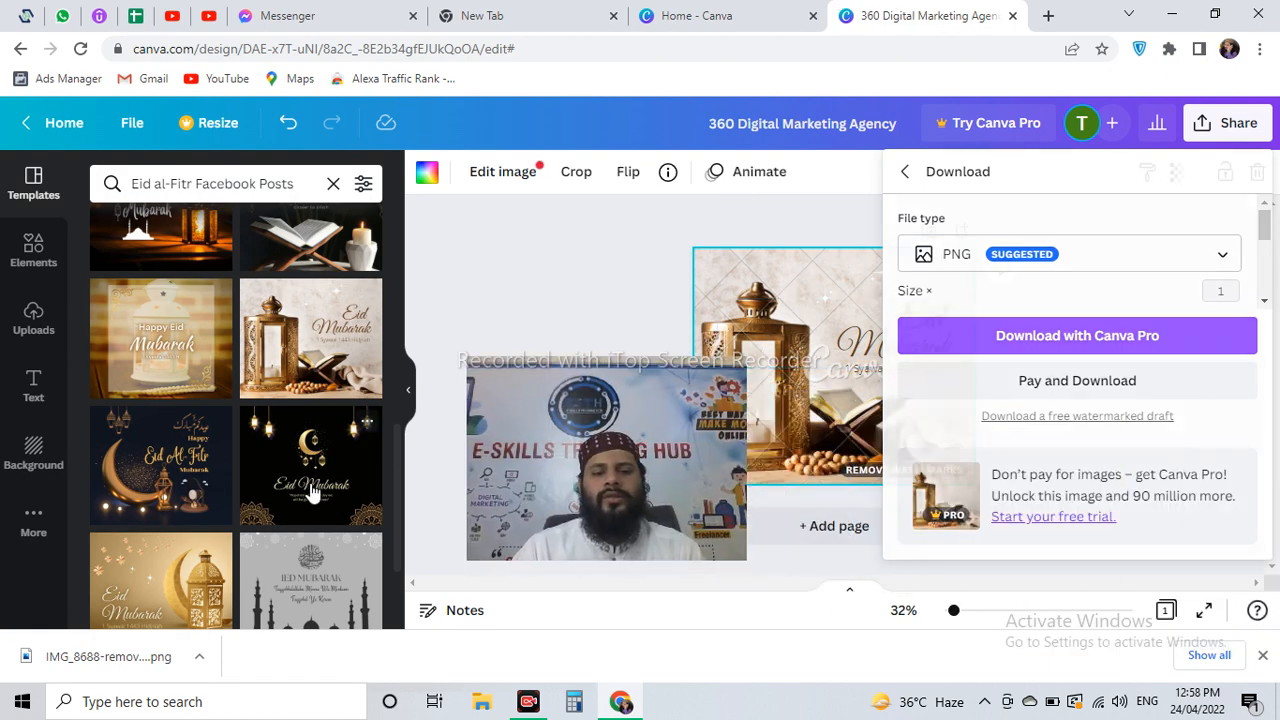
drag(505, 380, 158, 167)
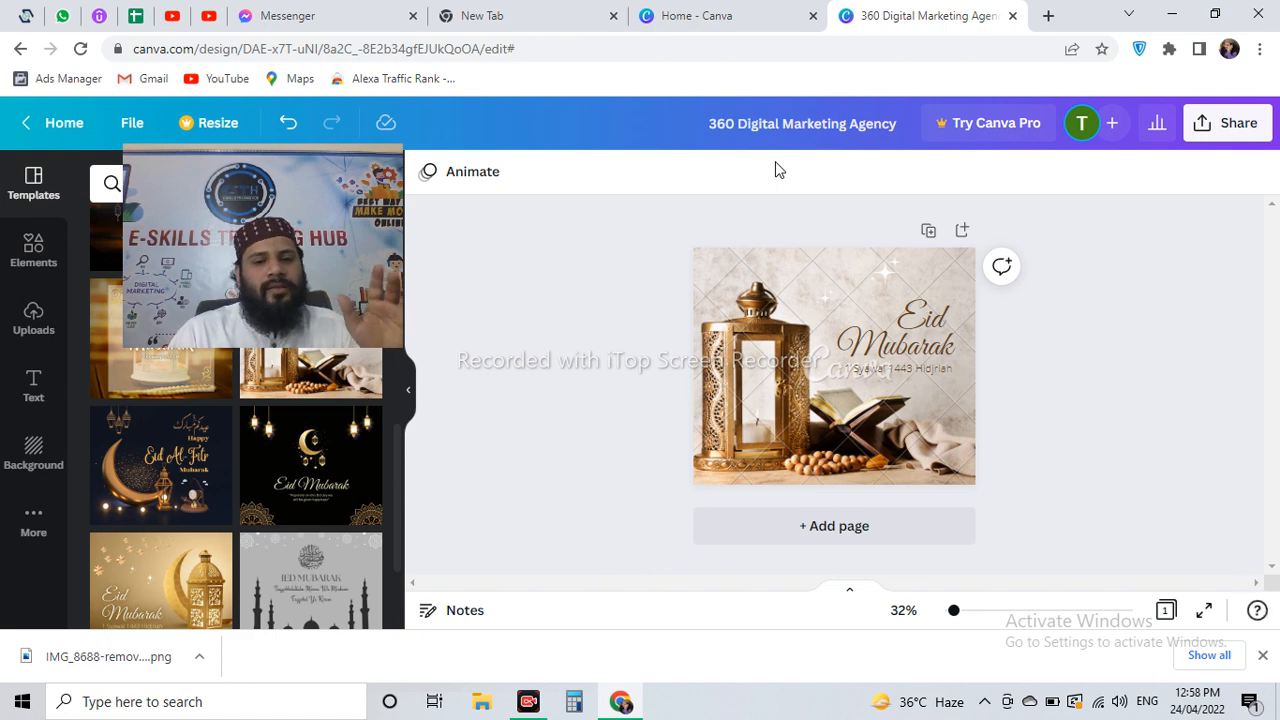
- Minimize the browser, switch to File Explorer and open the Drive folder on Local Disk (F:)
click(1171, 14)
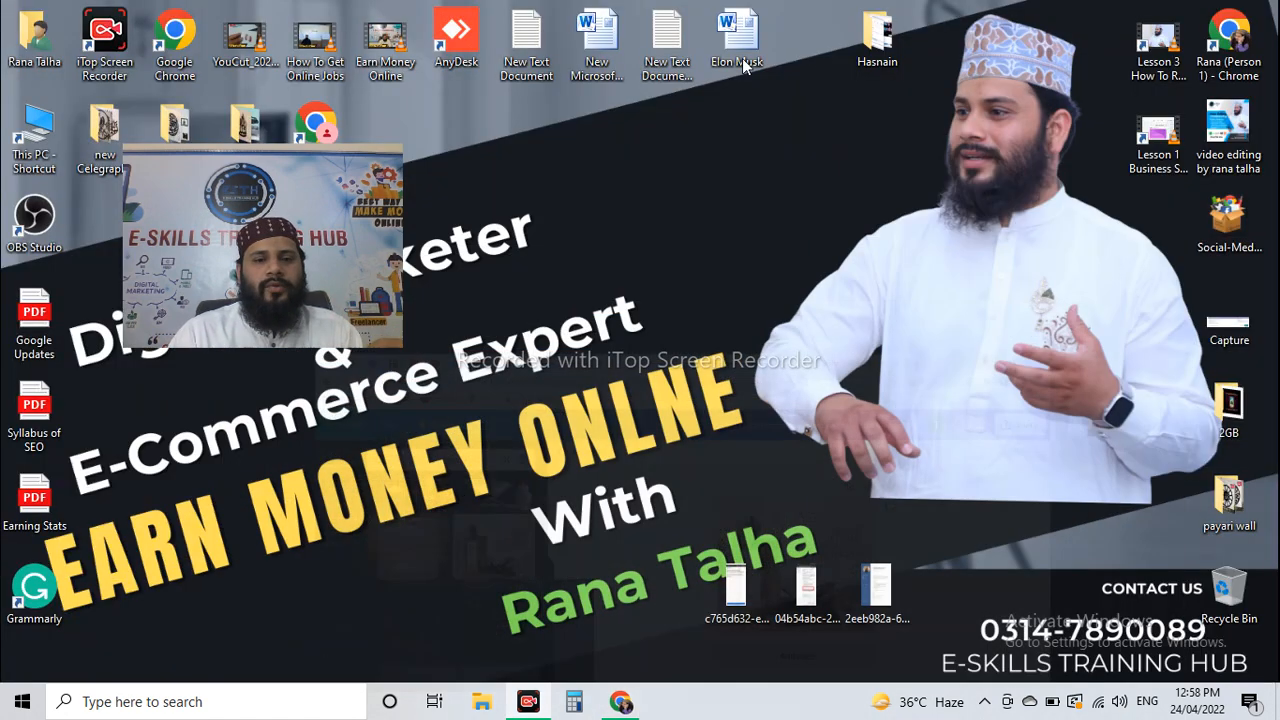
drag(344, 178, 1197, 485)
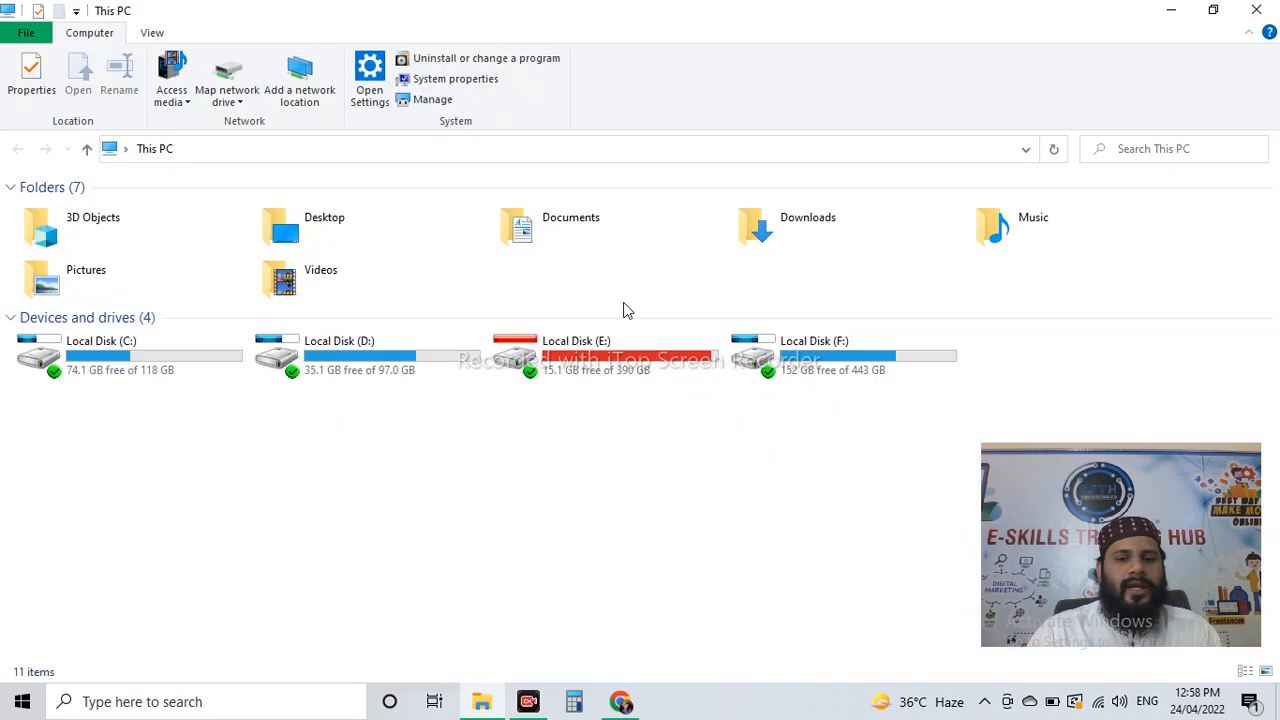
double_click(783, 371)
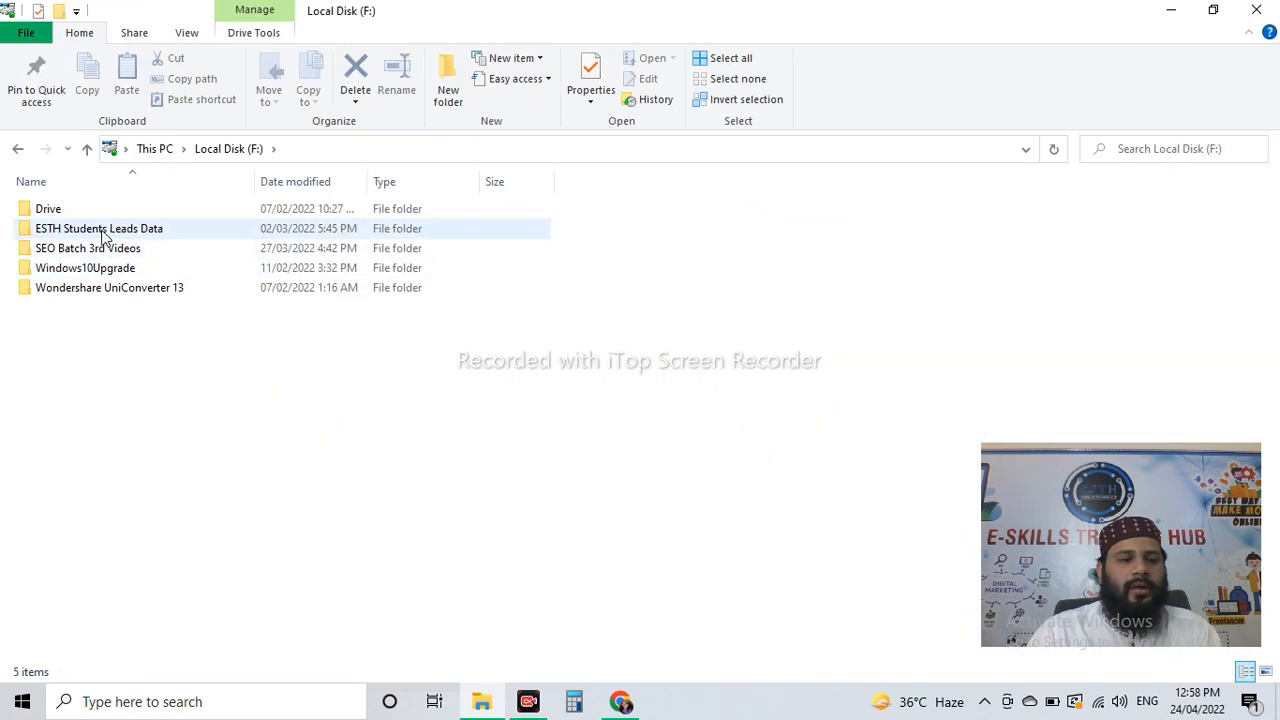
double_click(95, 212)
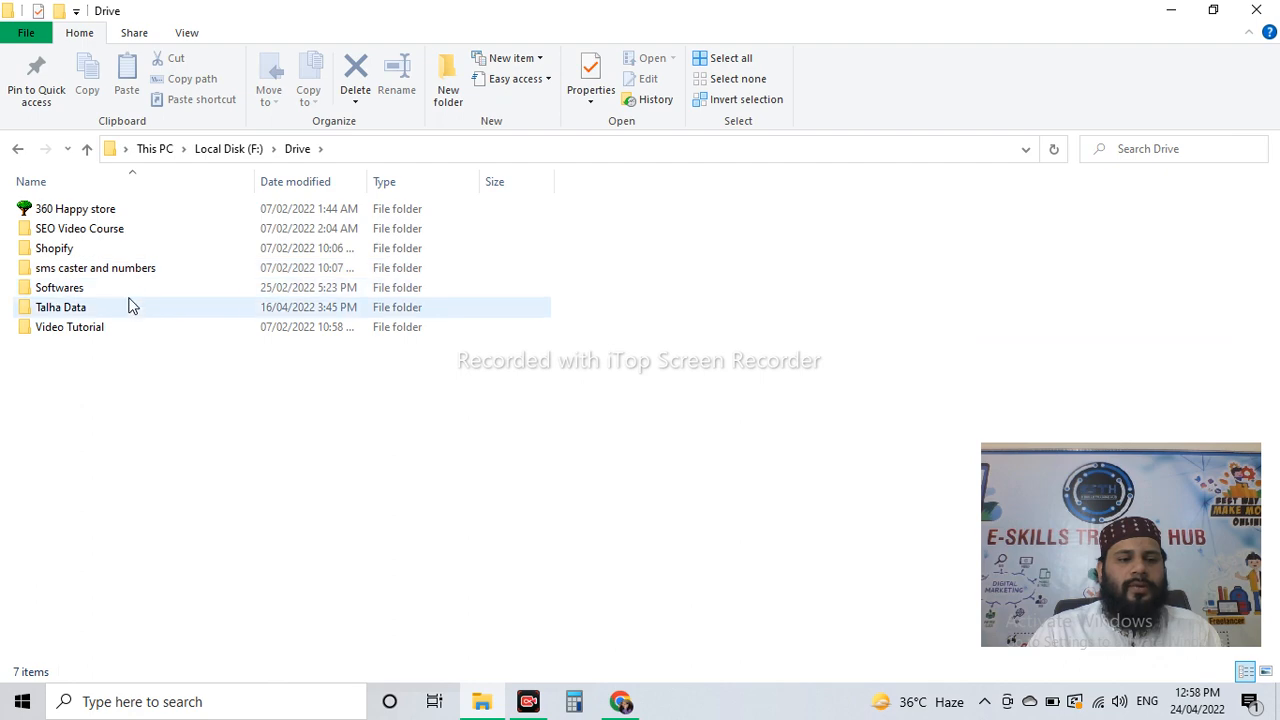
- Go through the personal data folder to MY Logo, open its 360 Digital marketing folder and open the package 1 image
double_click(129, 306)
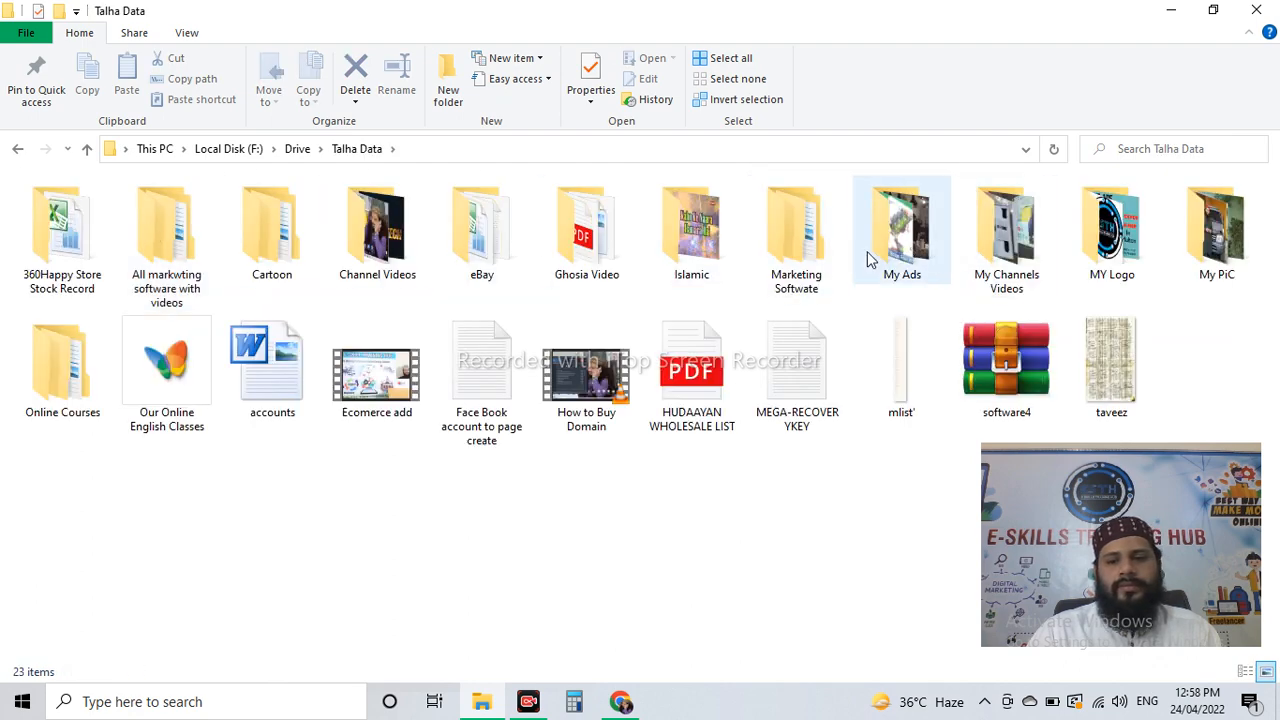
double_click(1108, 245)
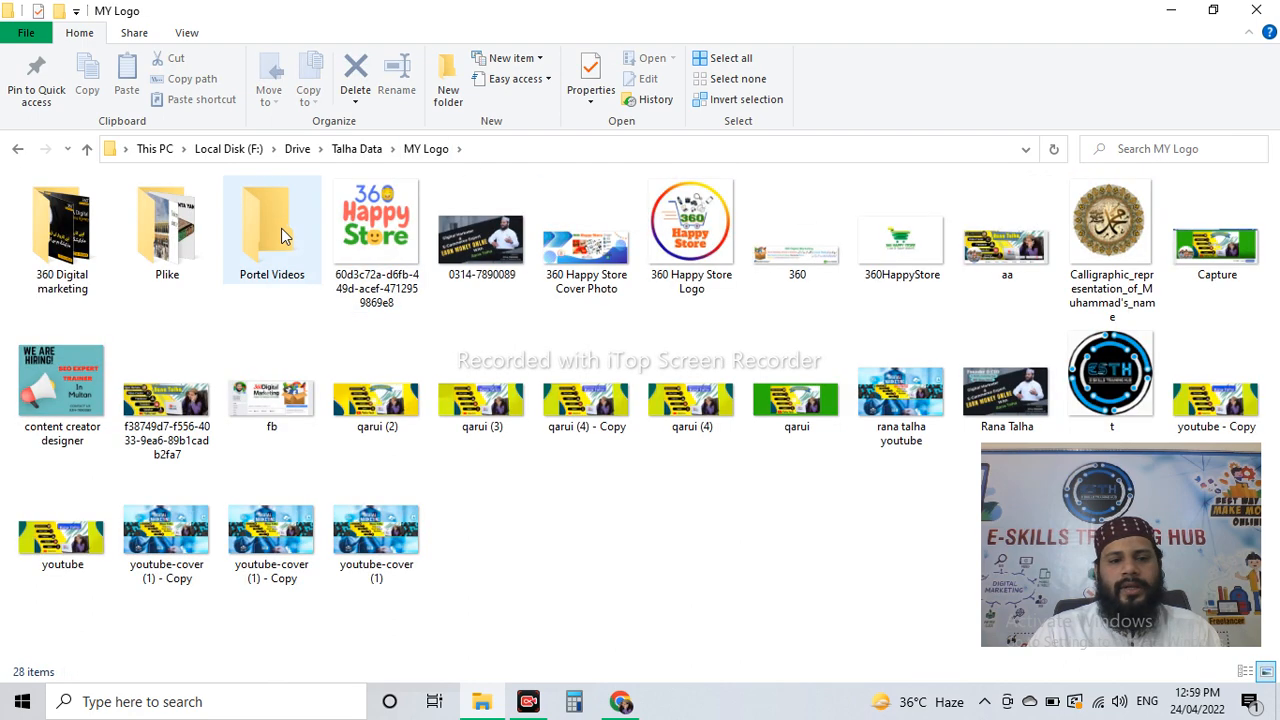
click(190, 230)
double_click(100, 236)
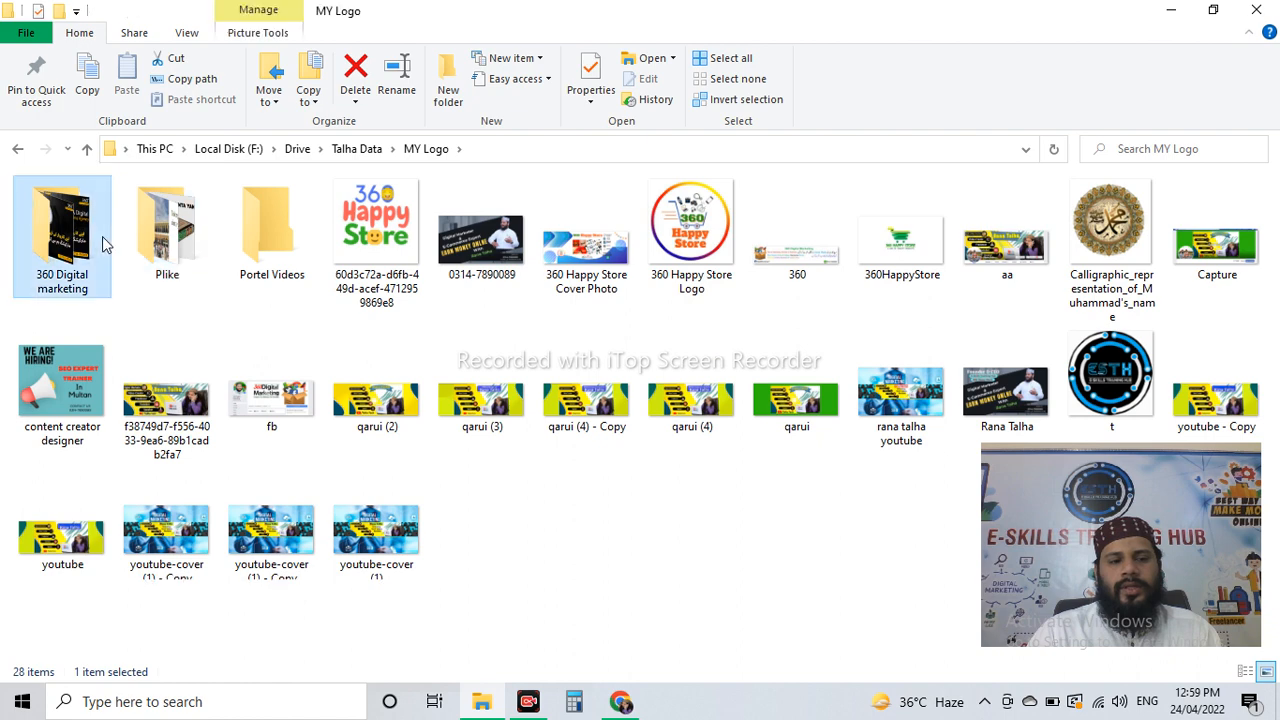
double_click(198, 243)
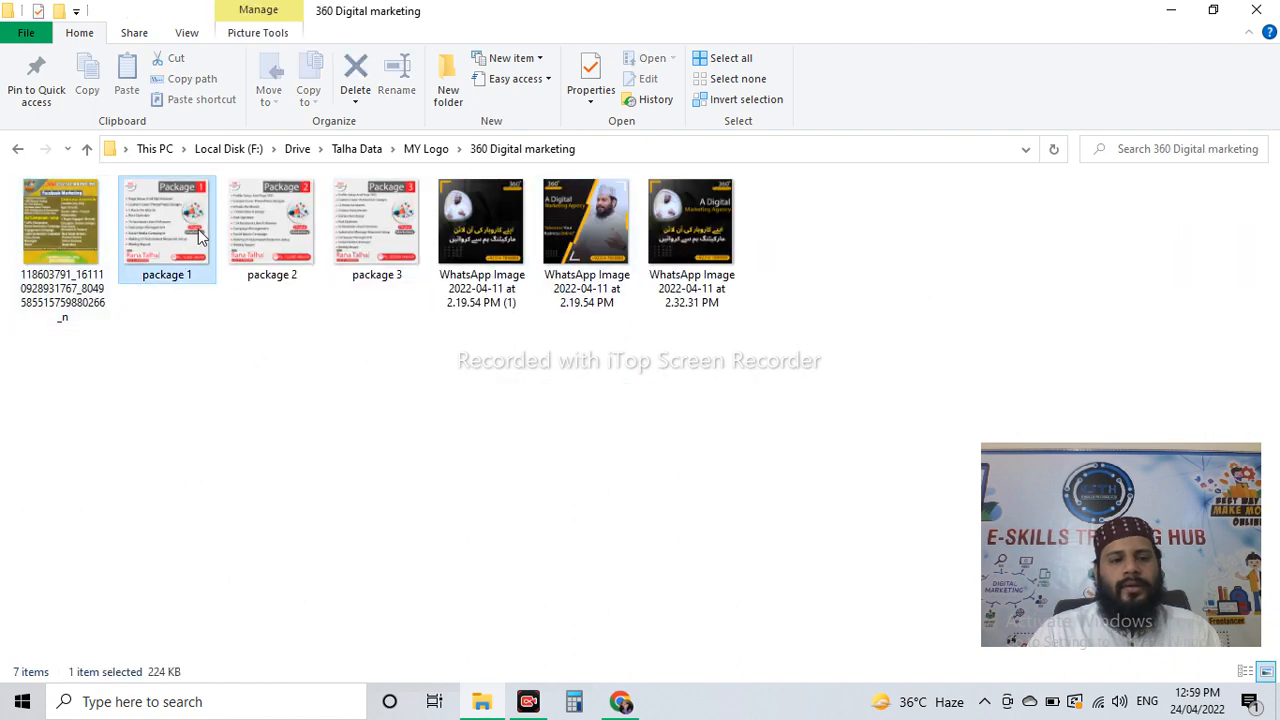